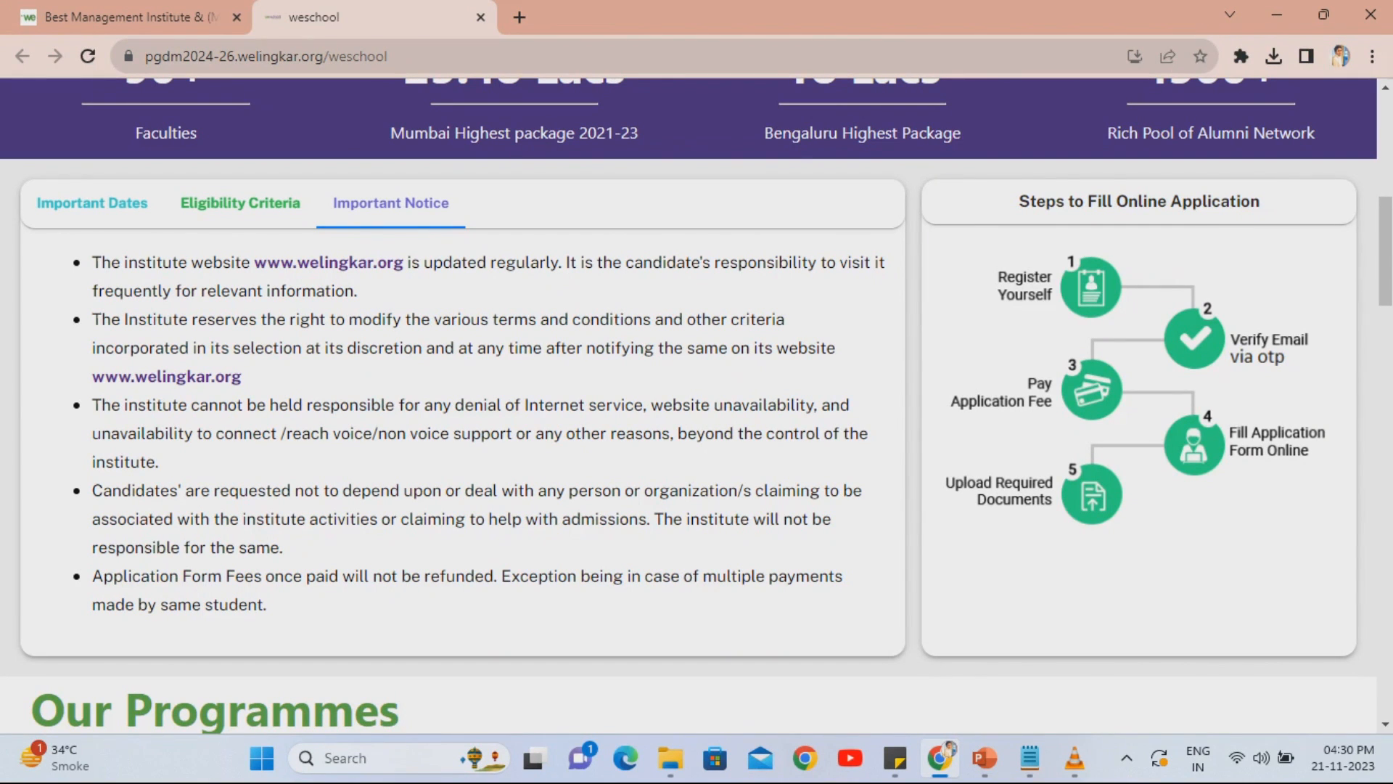
Step: Scroll through the programmes, placements and scholarships down to the footer, then back toward the top
scroll(696, 407, "down", 5)
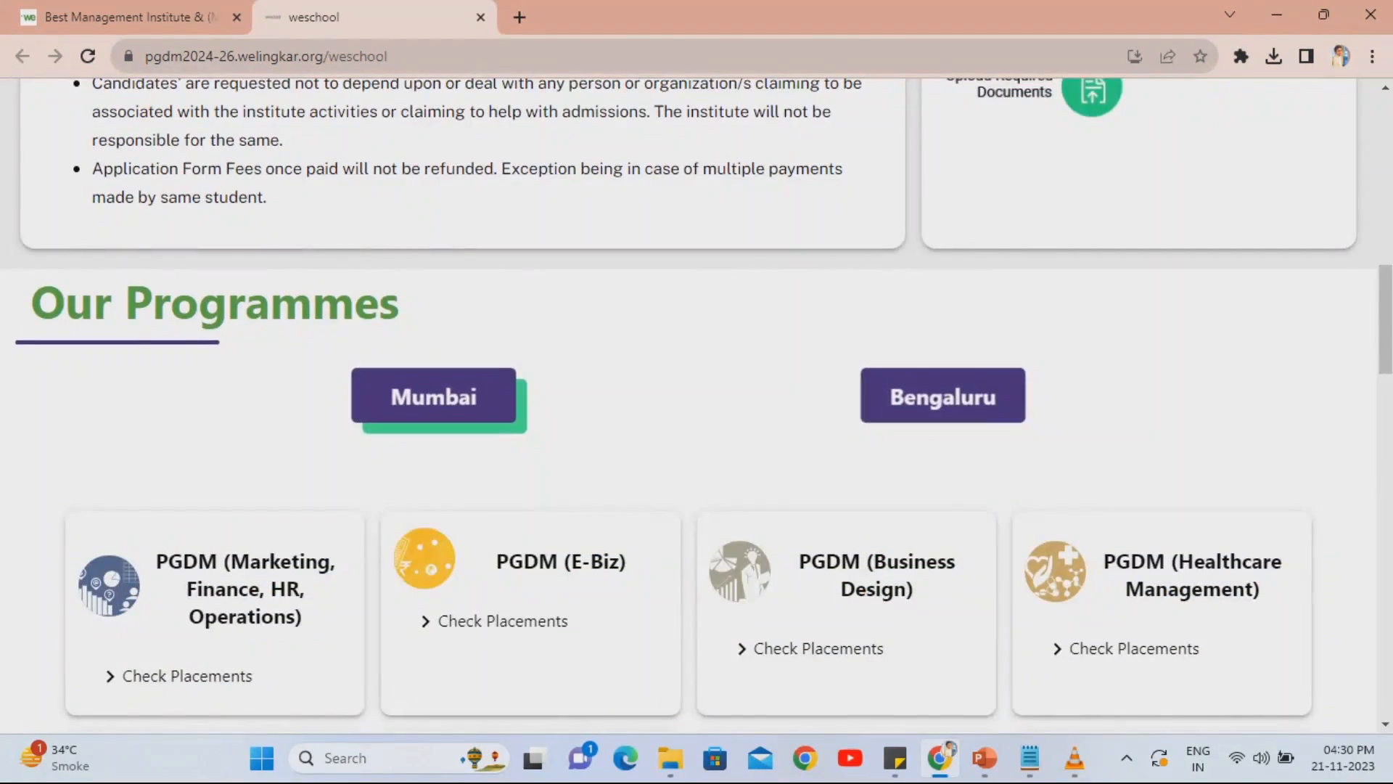
scroll(697, 405, "down", 4)
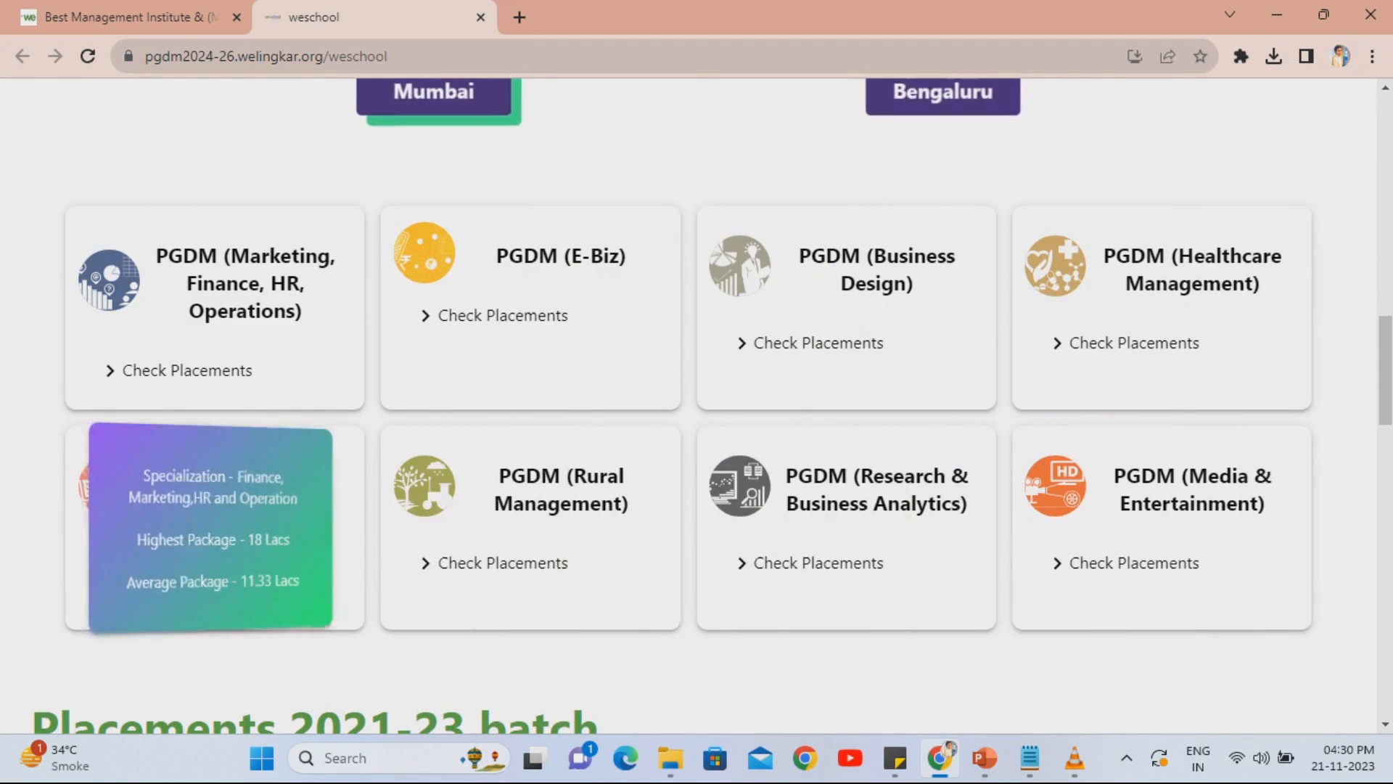
scroll(697, 407, "down", 4)
scroll(697, 407, "down", 3)
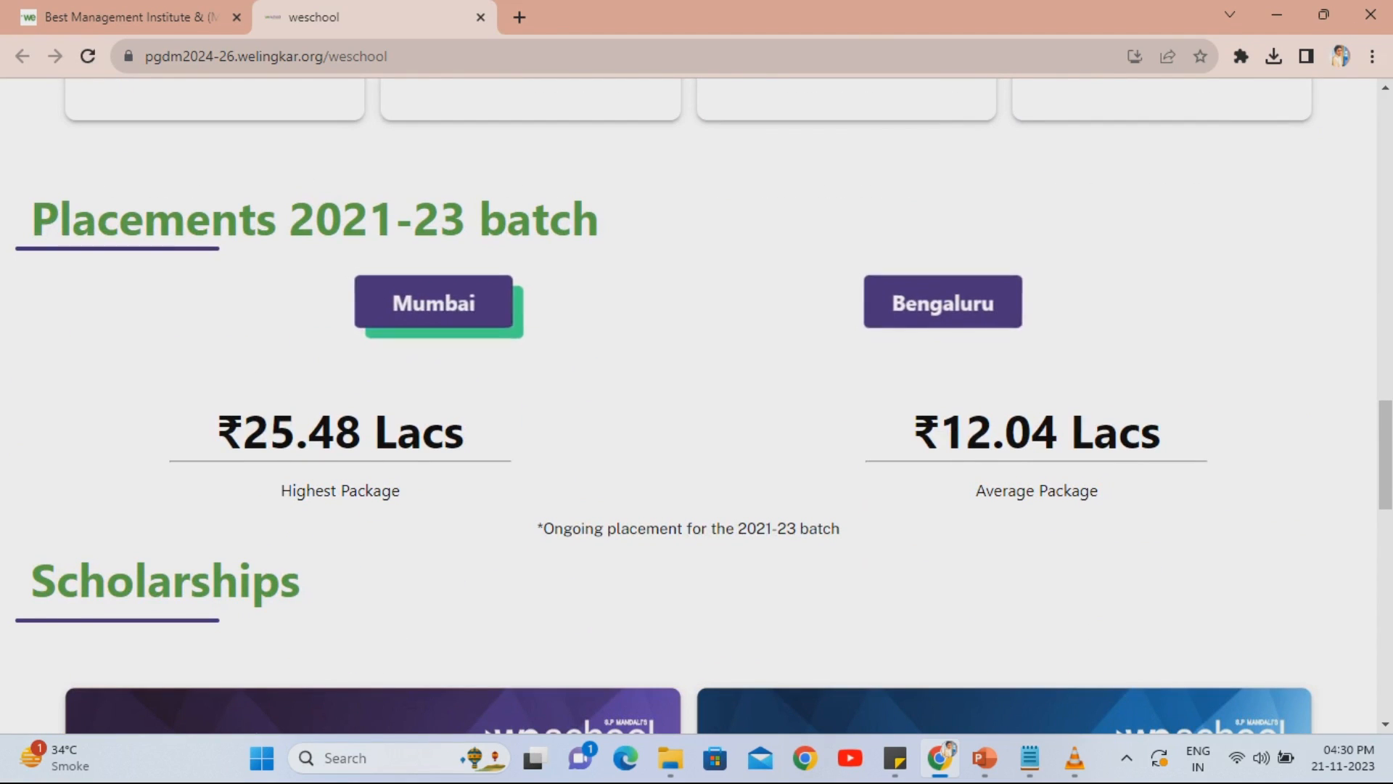
scroll(696, 406, "down", 10)
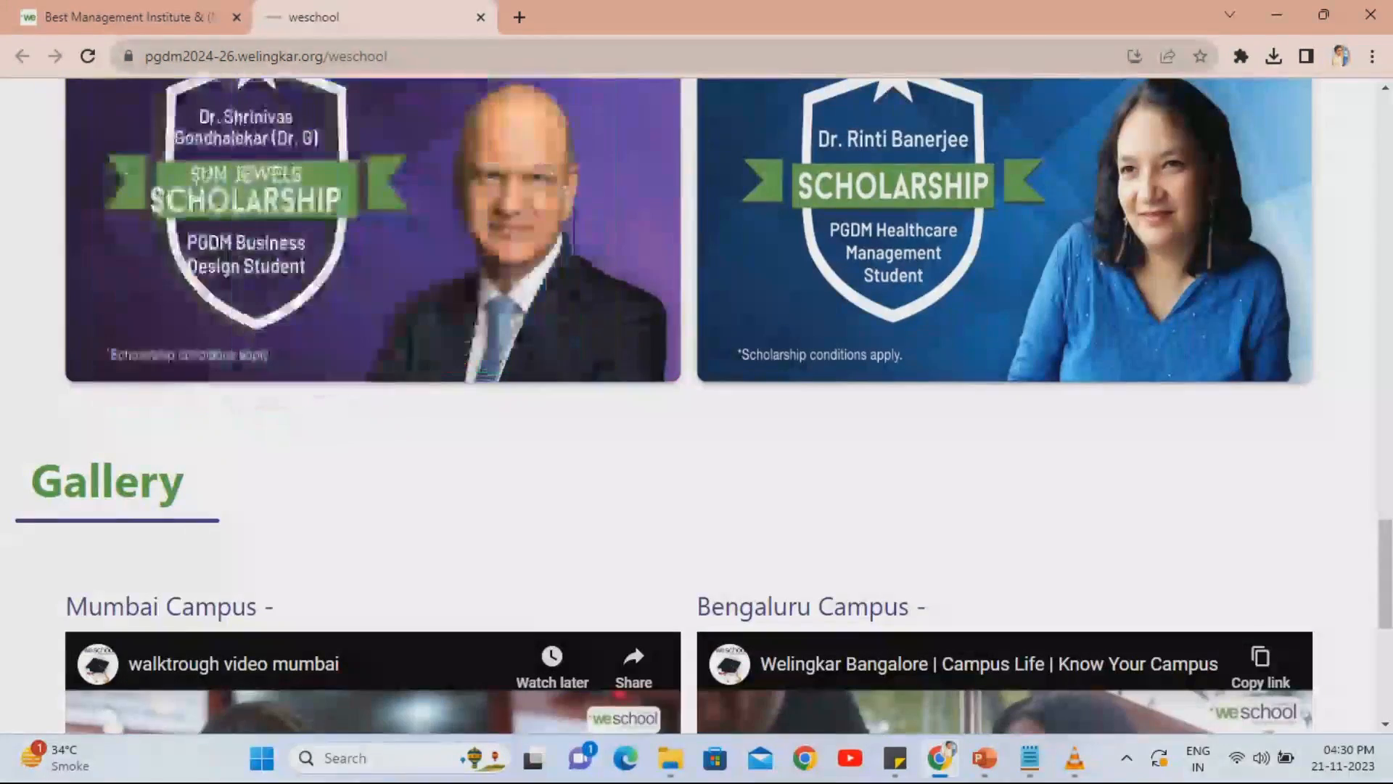
scroll(696, 406, "down", 4)
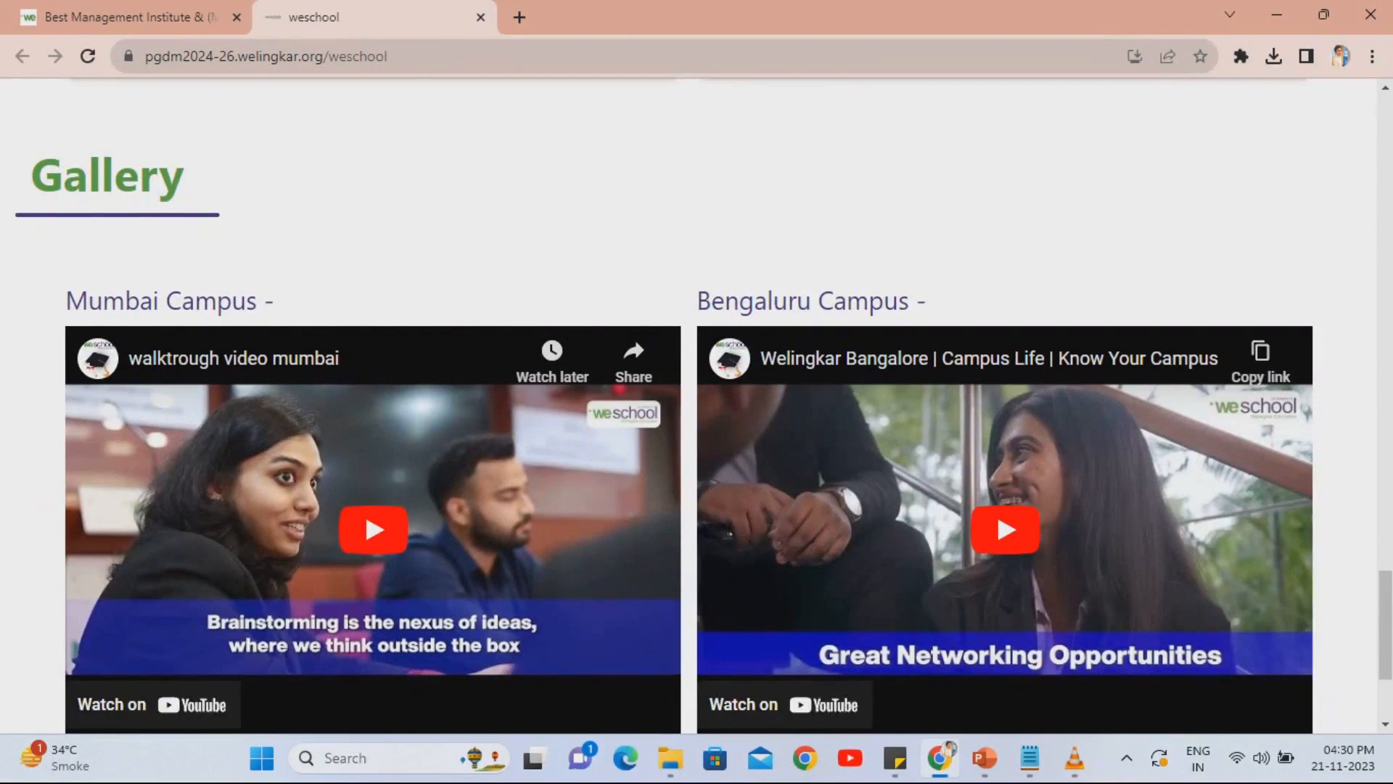
scroll(697, 407, "down", 3)
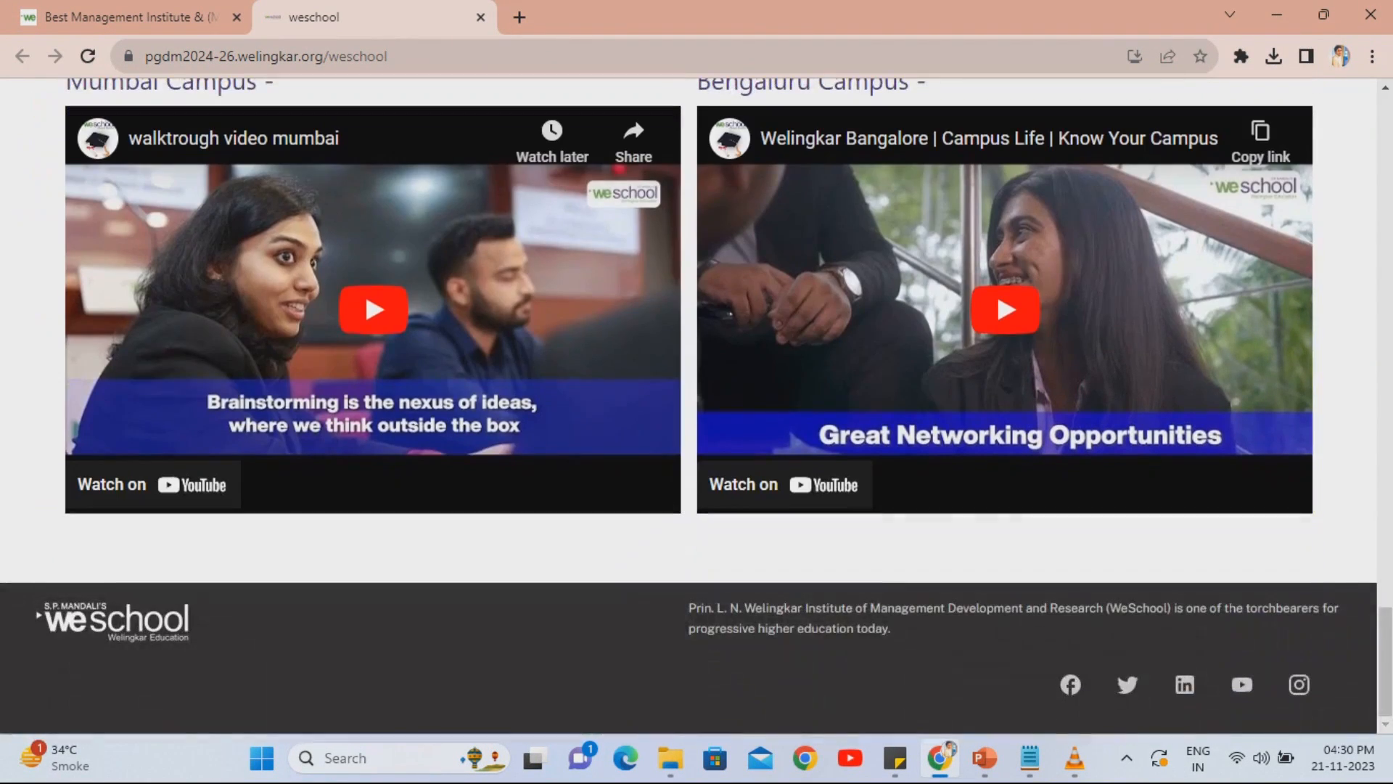
scroll(696, 406, "up", 20)
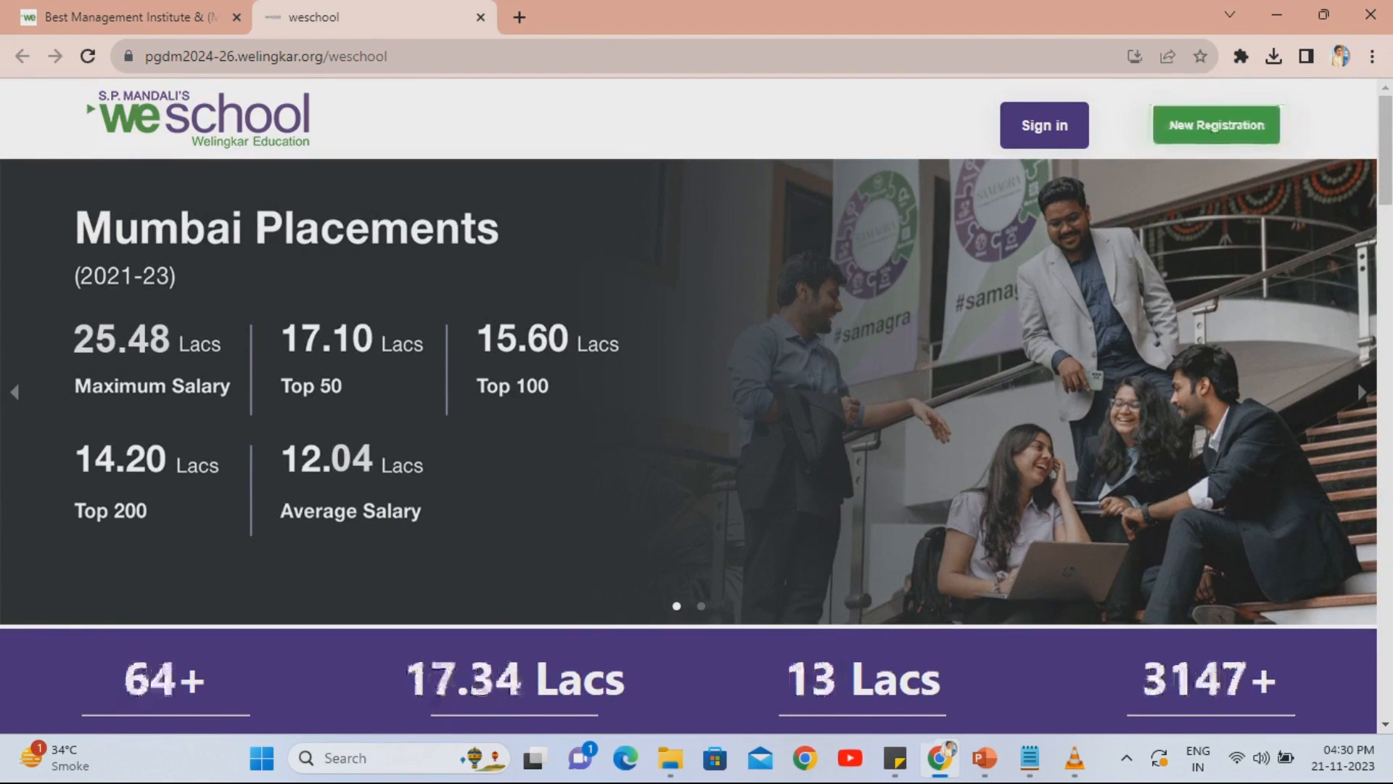
Step: Start a new registration and enter the candidate's first, middle and last name, mobile number and e-mail
left_click(1213, 124)
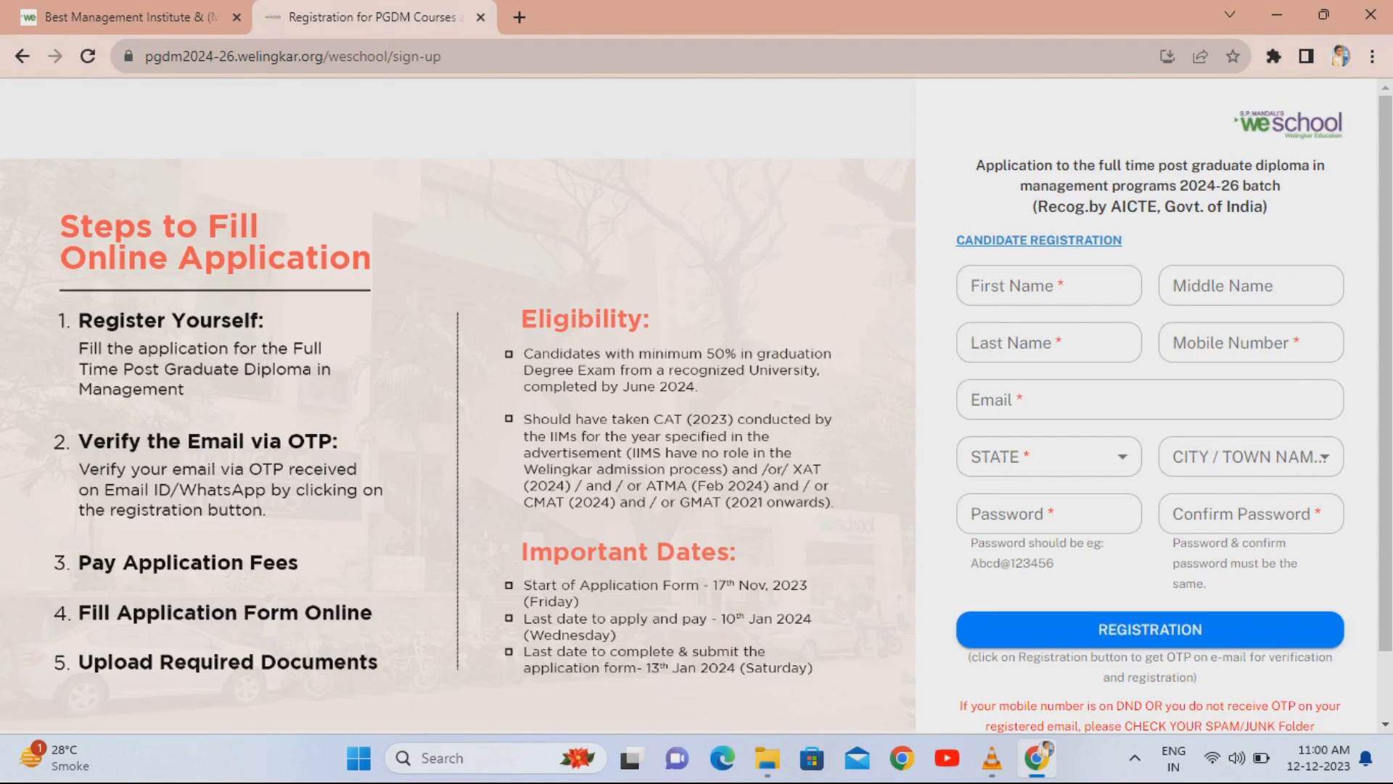
left_click(1049, 285)
key("Tab")
key("Tab")
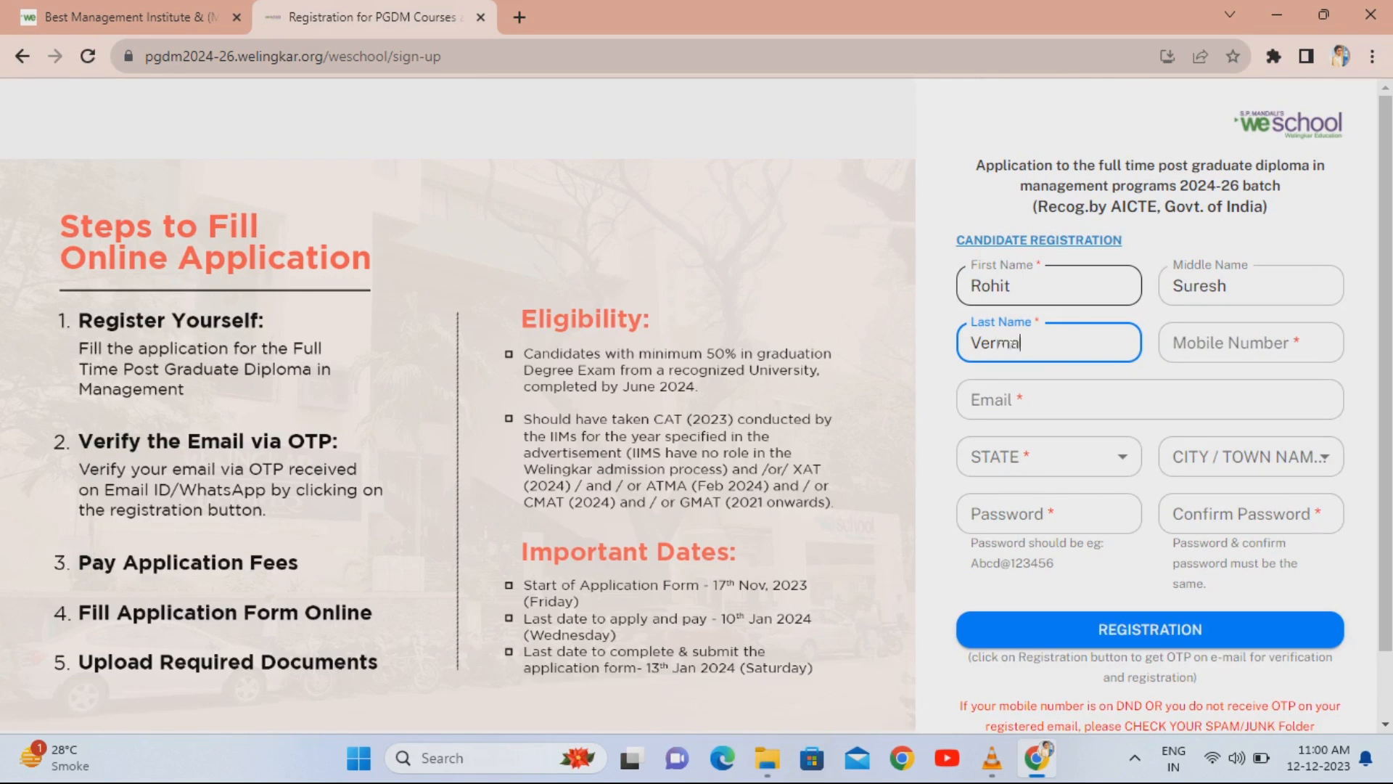
key("Tab")
type("8989898989")
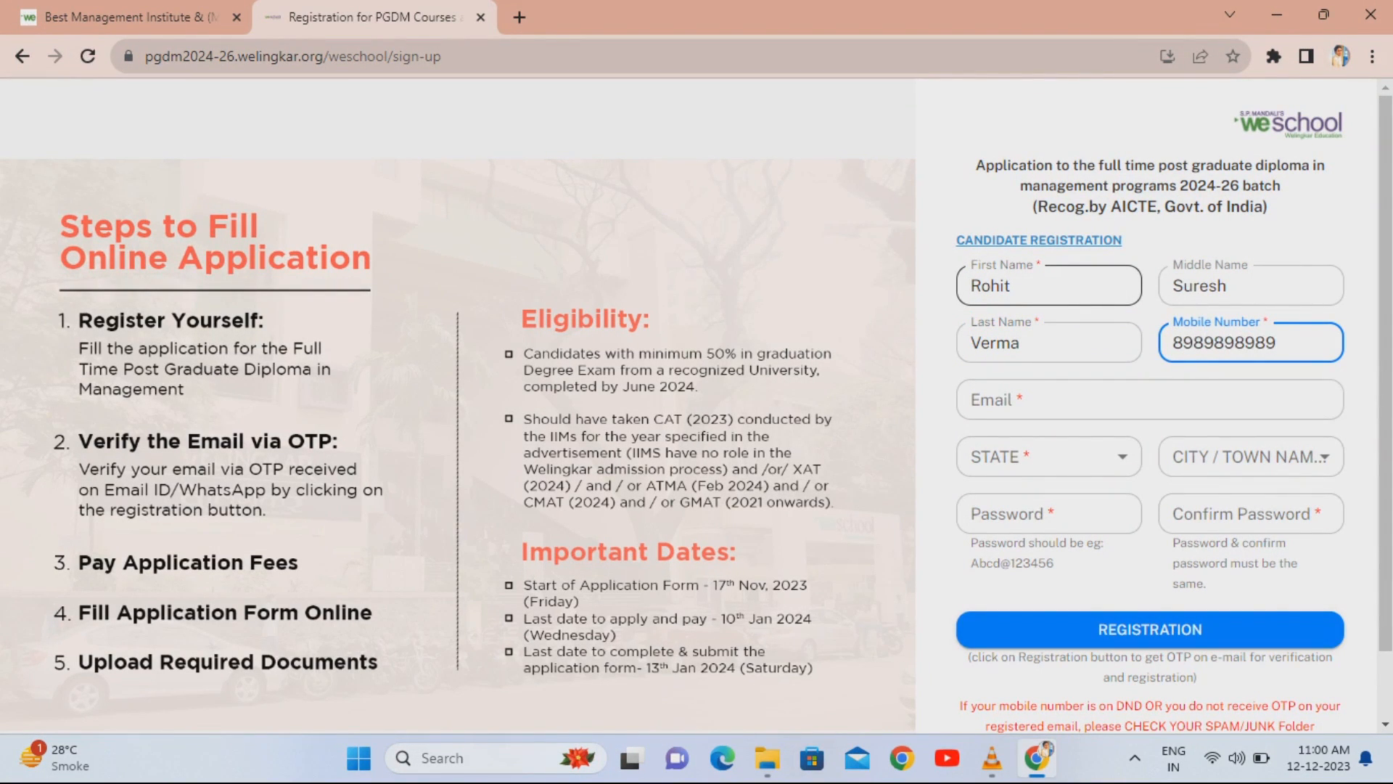
key("Tab")
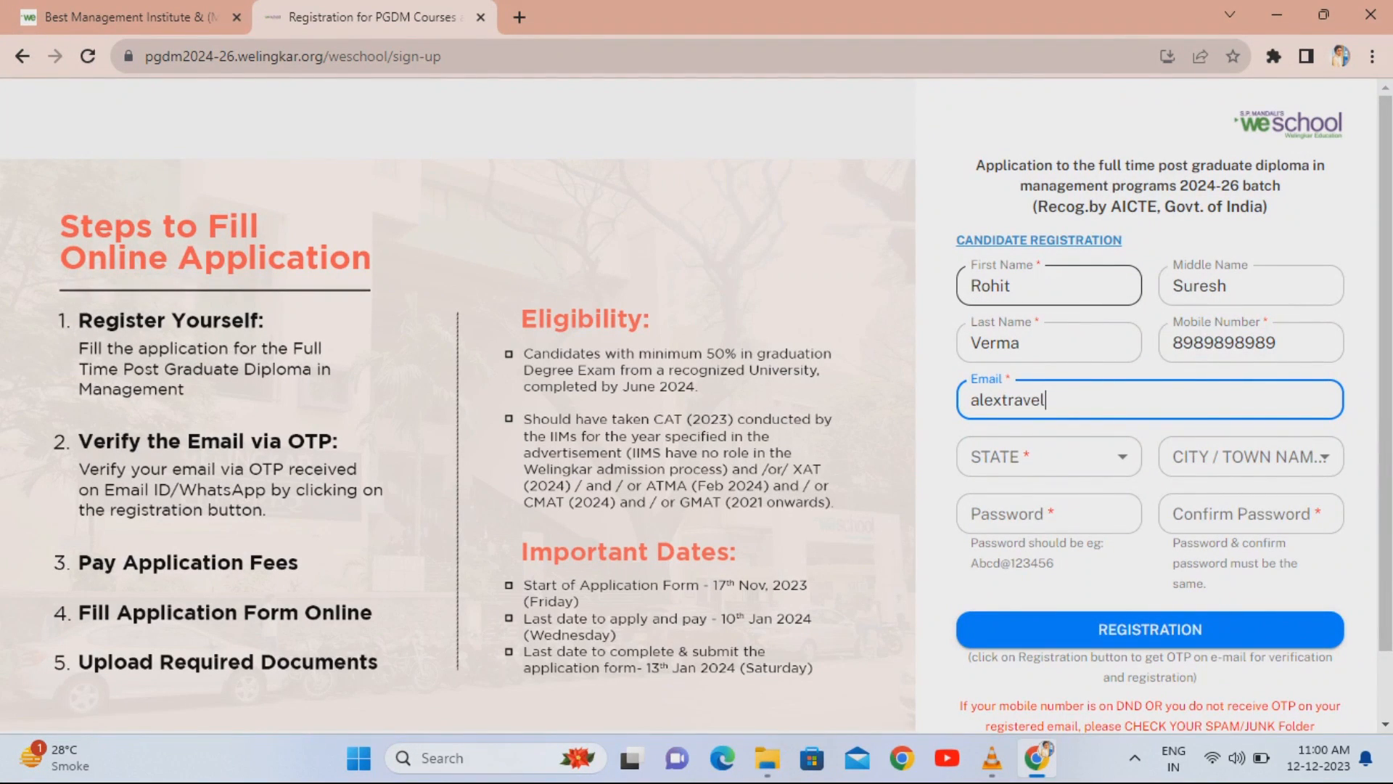
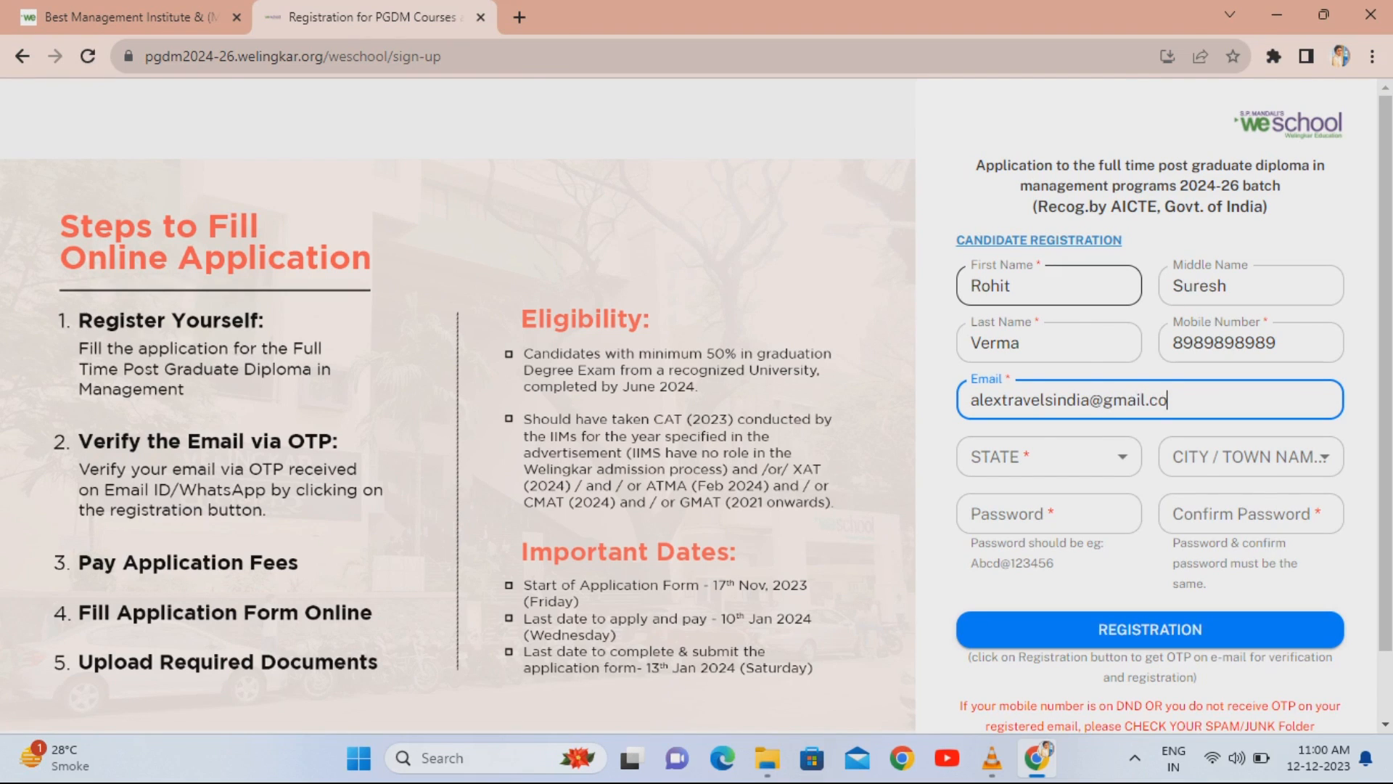
Step: Choose Maharashtra as the state and Mumbai as the city
key("Tab")
key("space")
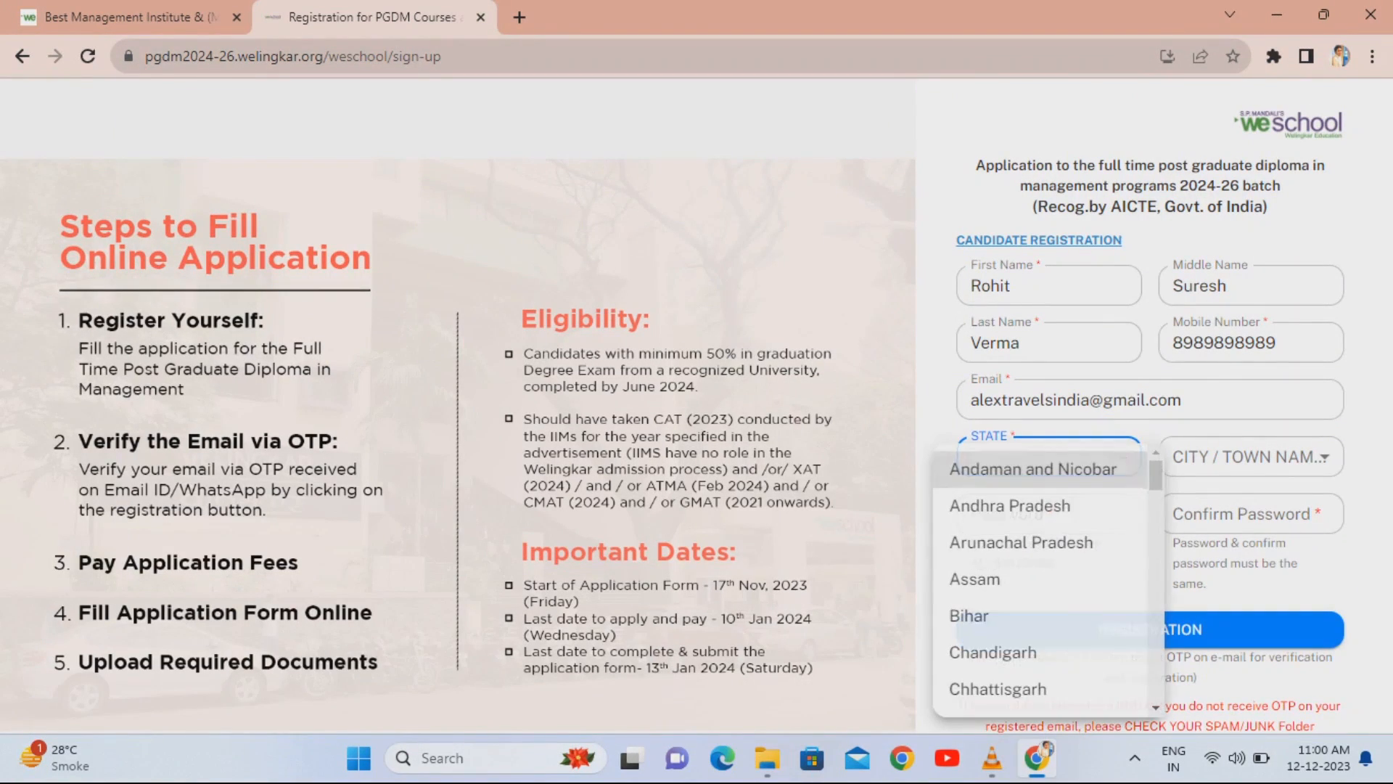
key("m")
key("a")
key("h")
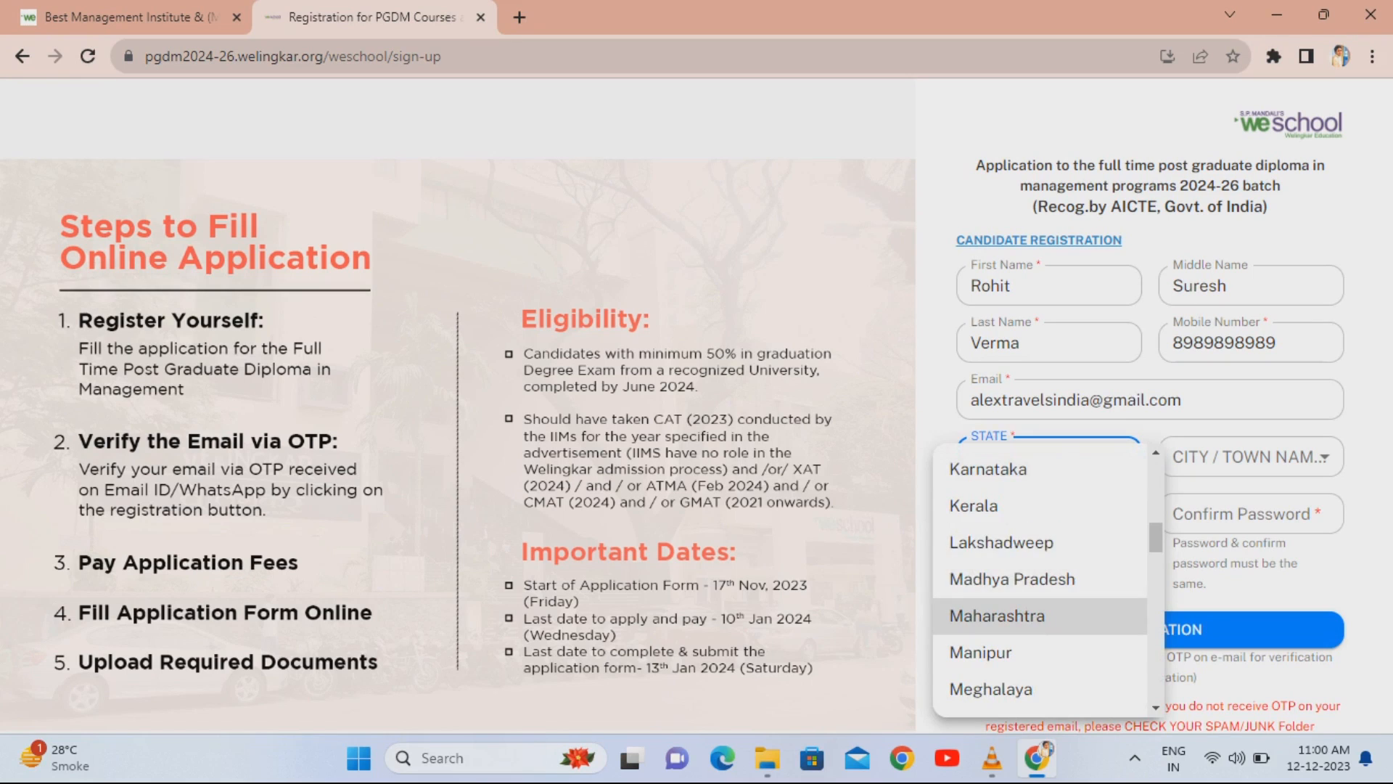
key("Return")
key("Tab")
key("space")
key("m")
key("u")
key("m")
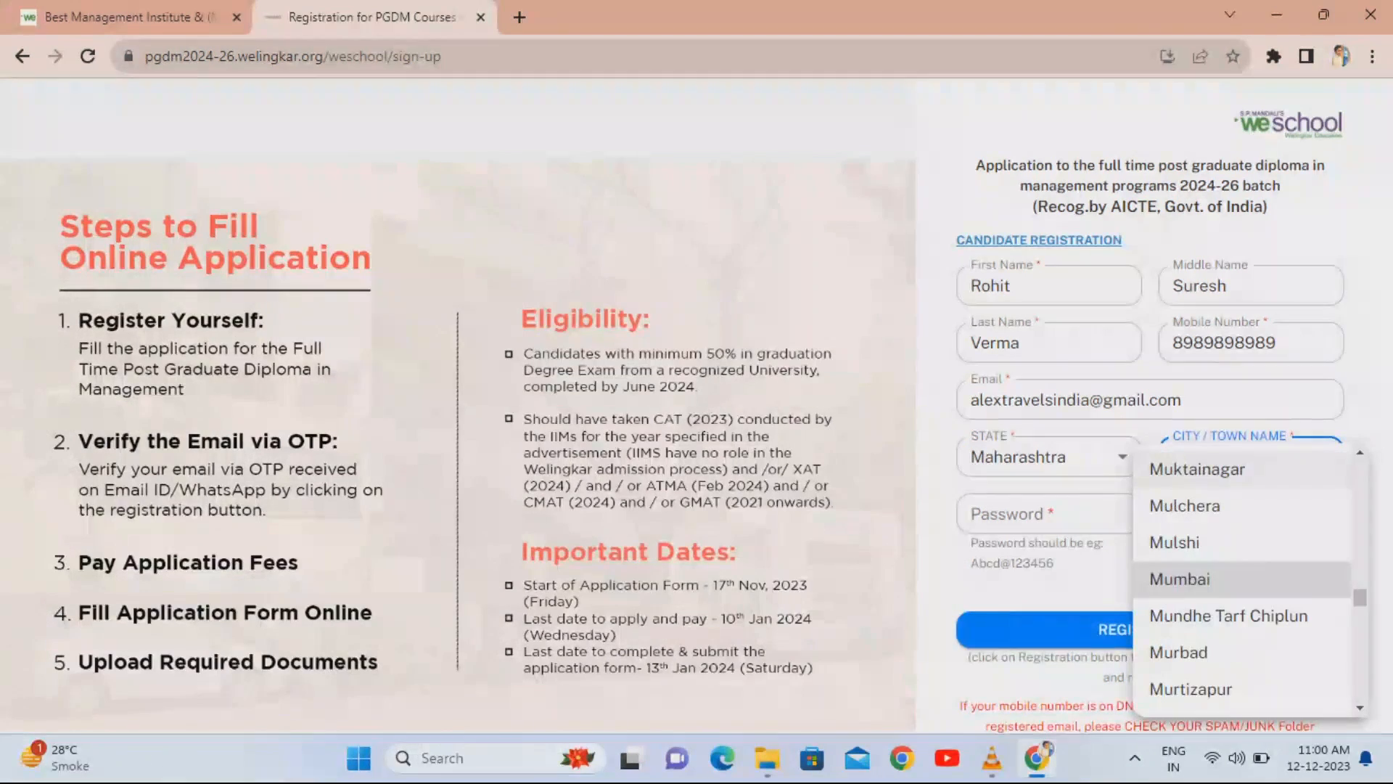
key("Return")
Step: Enter the account password and move on to confirming it
key("Tab")
key("Tab")
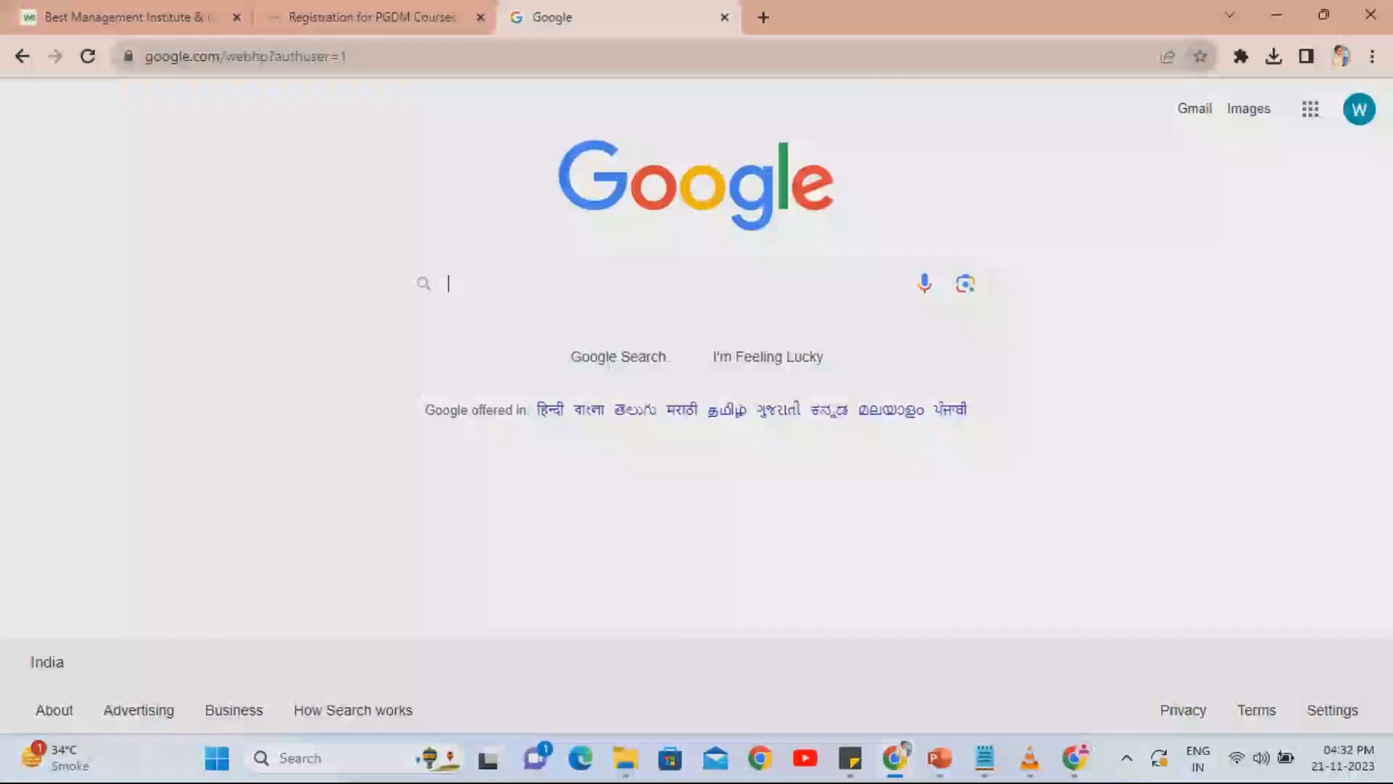
Step: Copy the verification code from the Welingkar Account Verification e-mail in Gmail and submit it on the portal
left_click(1194, 108)
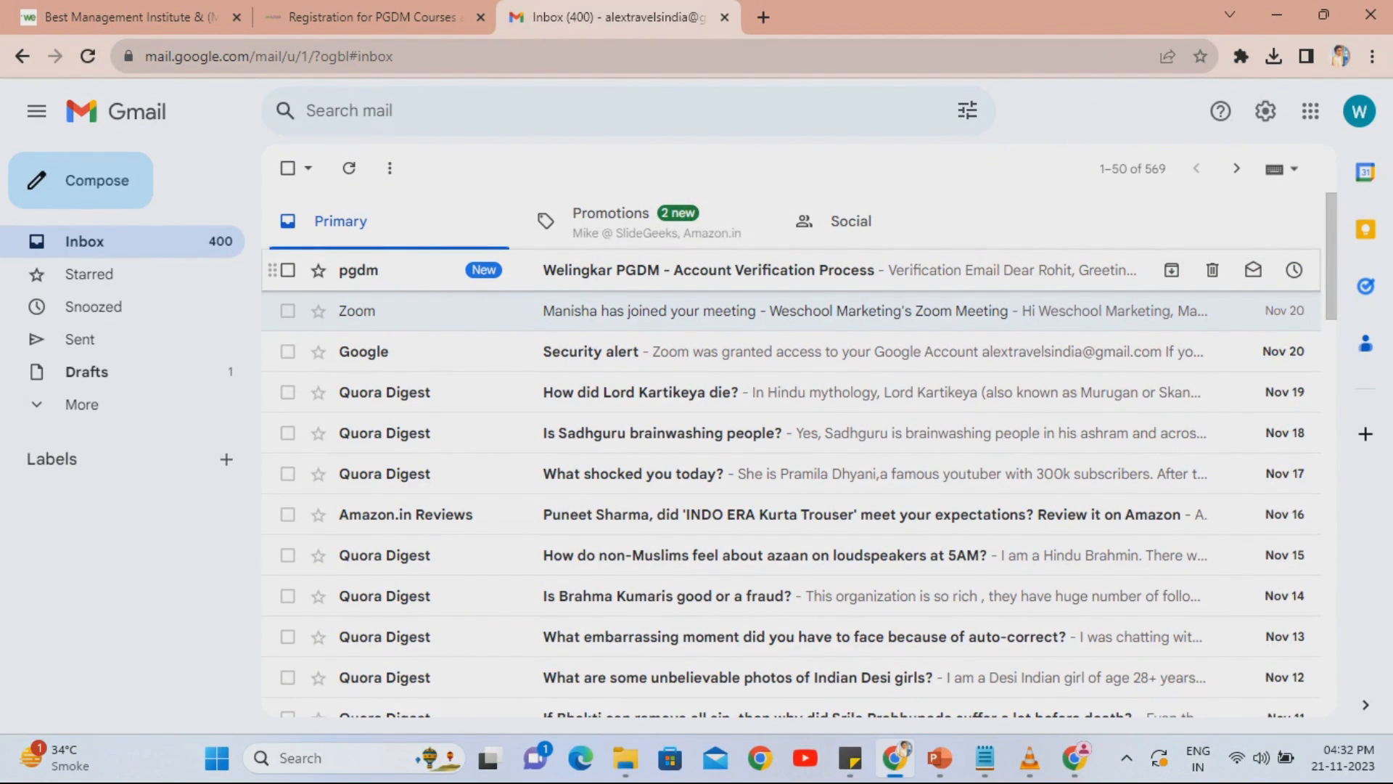
left_click(617, 270)
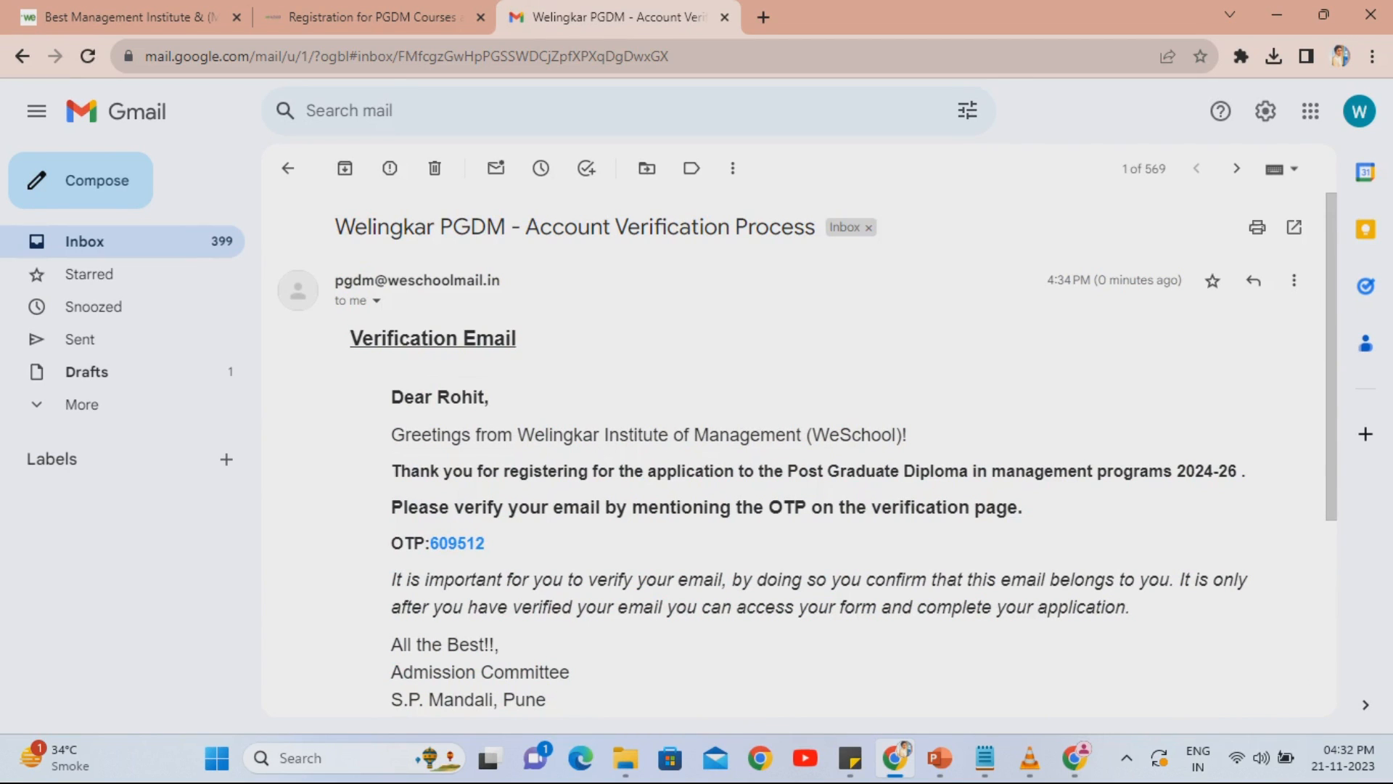
mouse_move(406, 281)
scroll(798, 436, "down", 1)
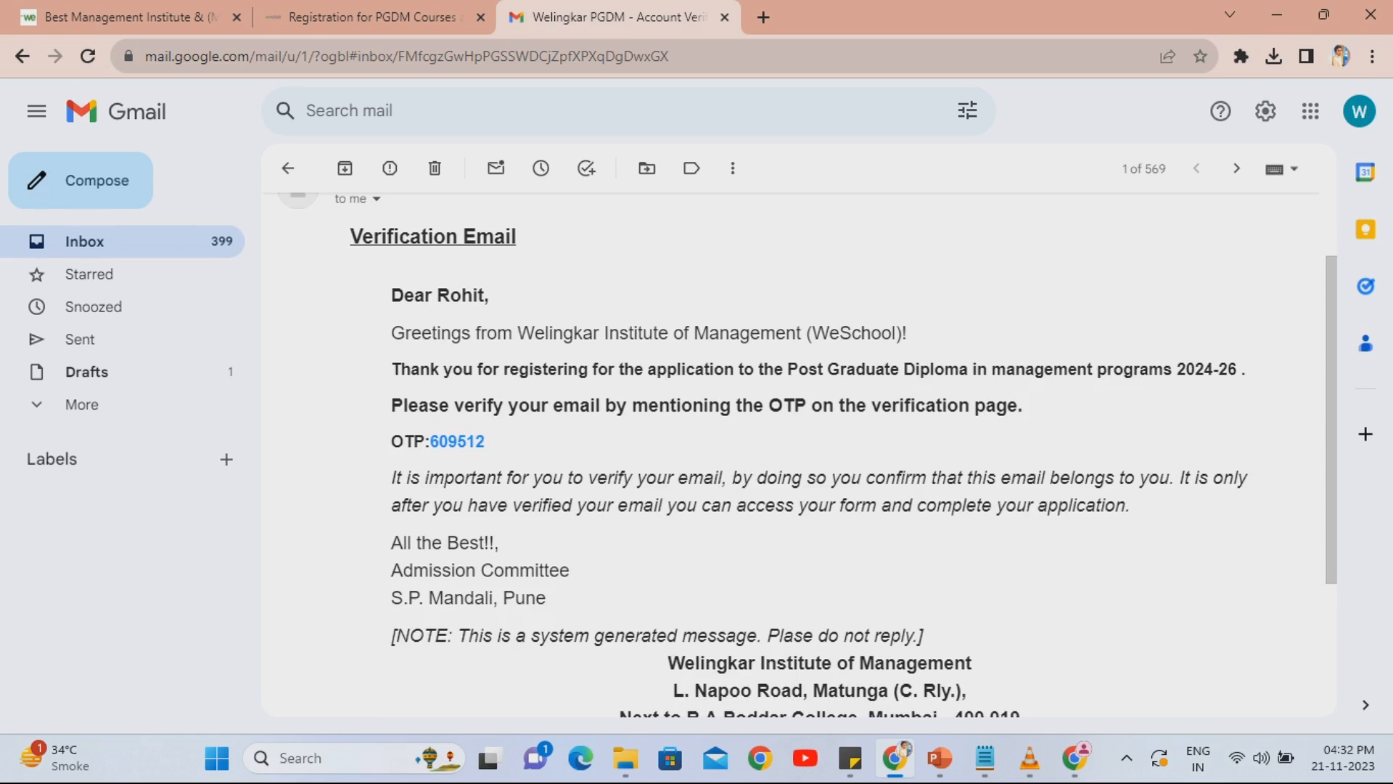
left_click_drag(430, 441, 485, 441)
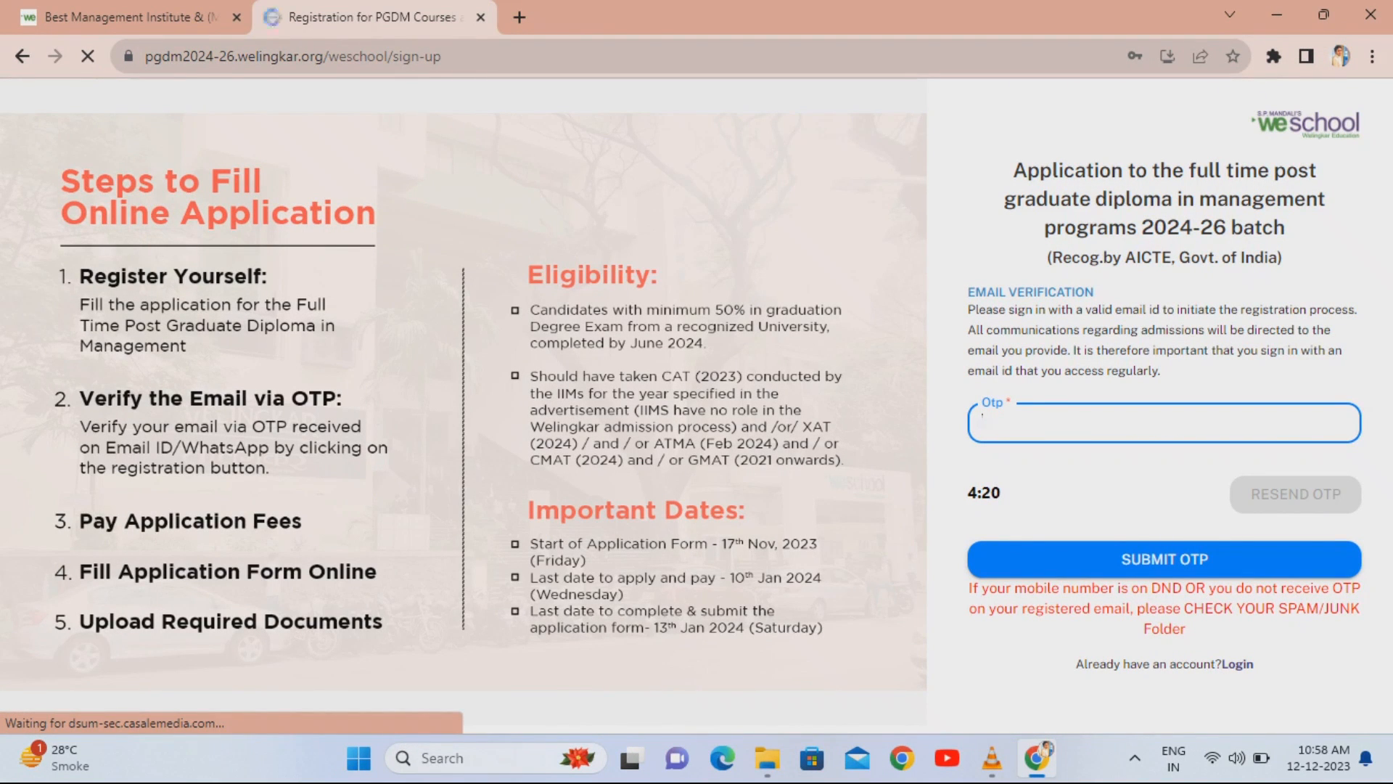
key("Return")
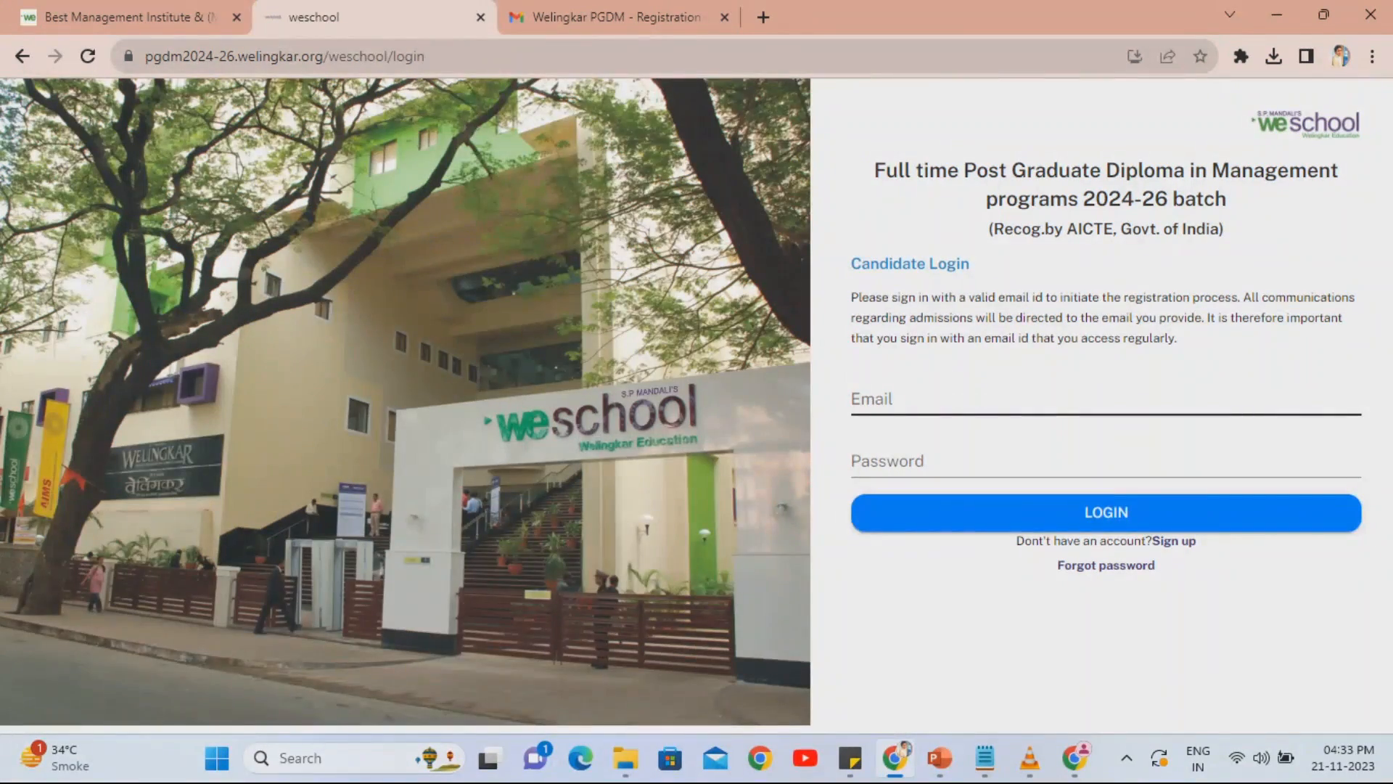
Step: Read the Registration Complete e-mail, then log in with the registered e-mail and password
left_click(607, 17)
left_click(726, 270)
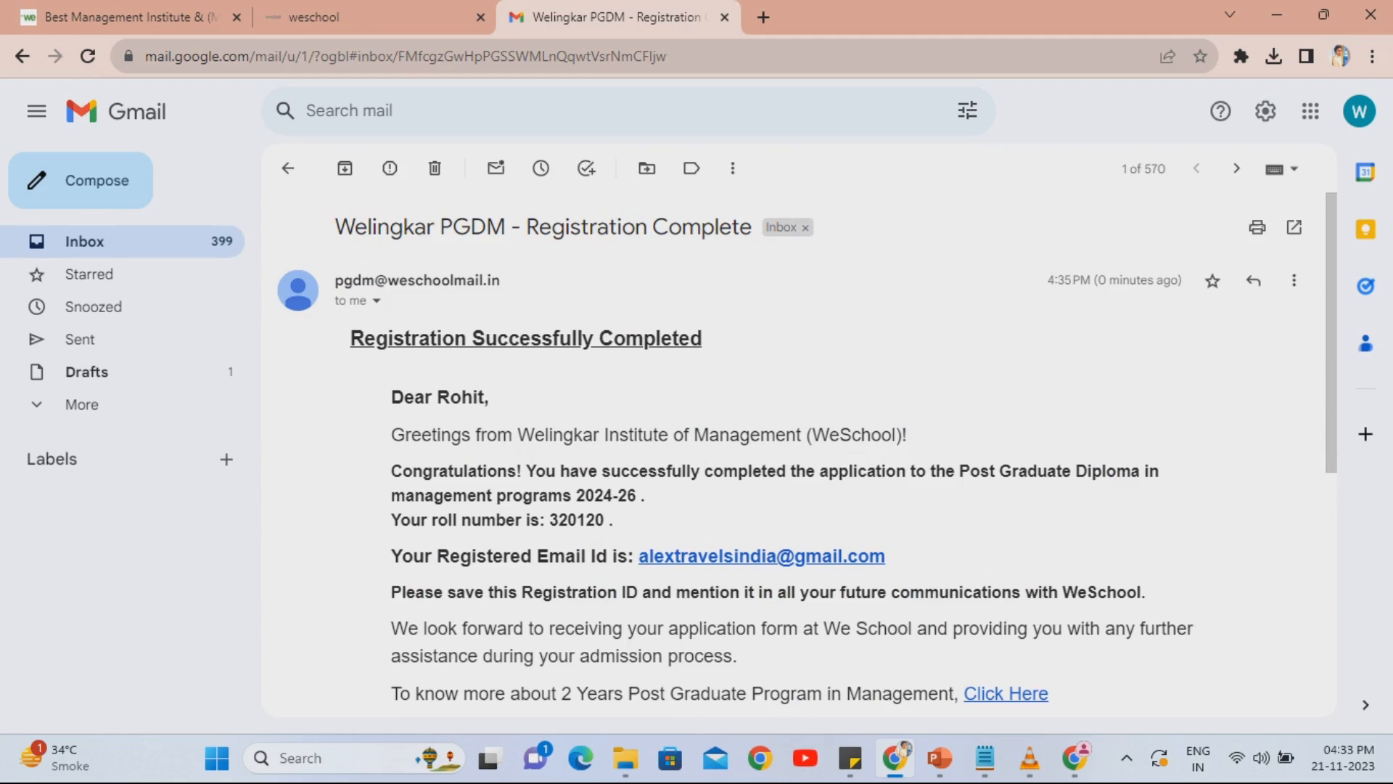
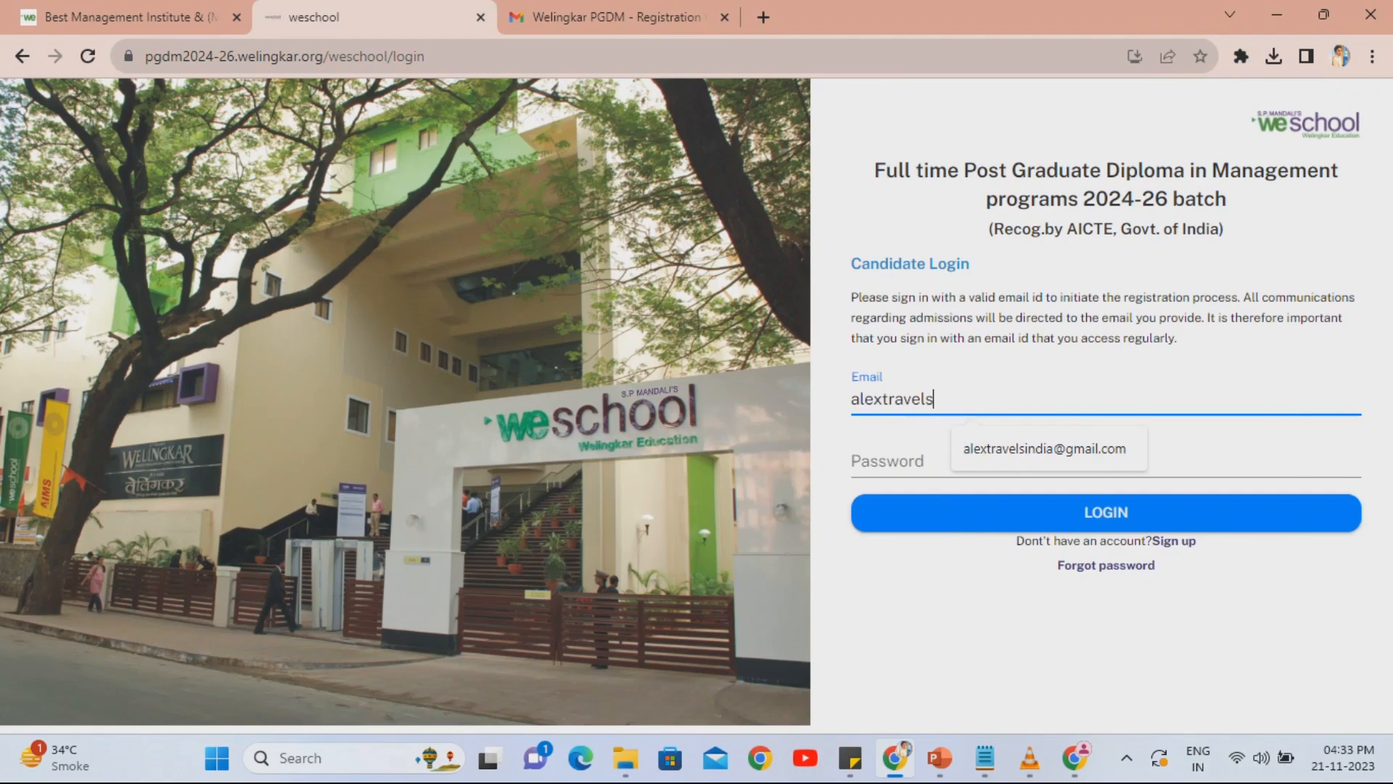
key("Tab")
type("••••••••")
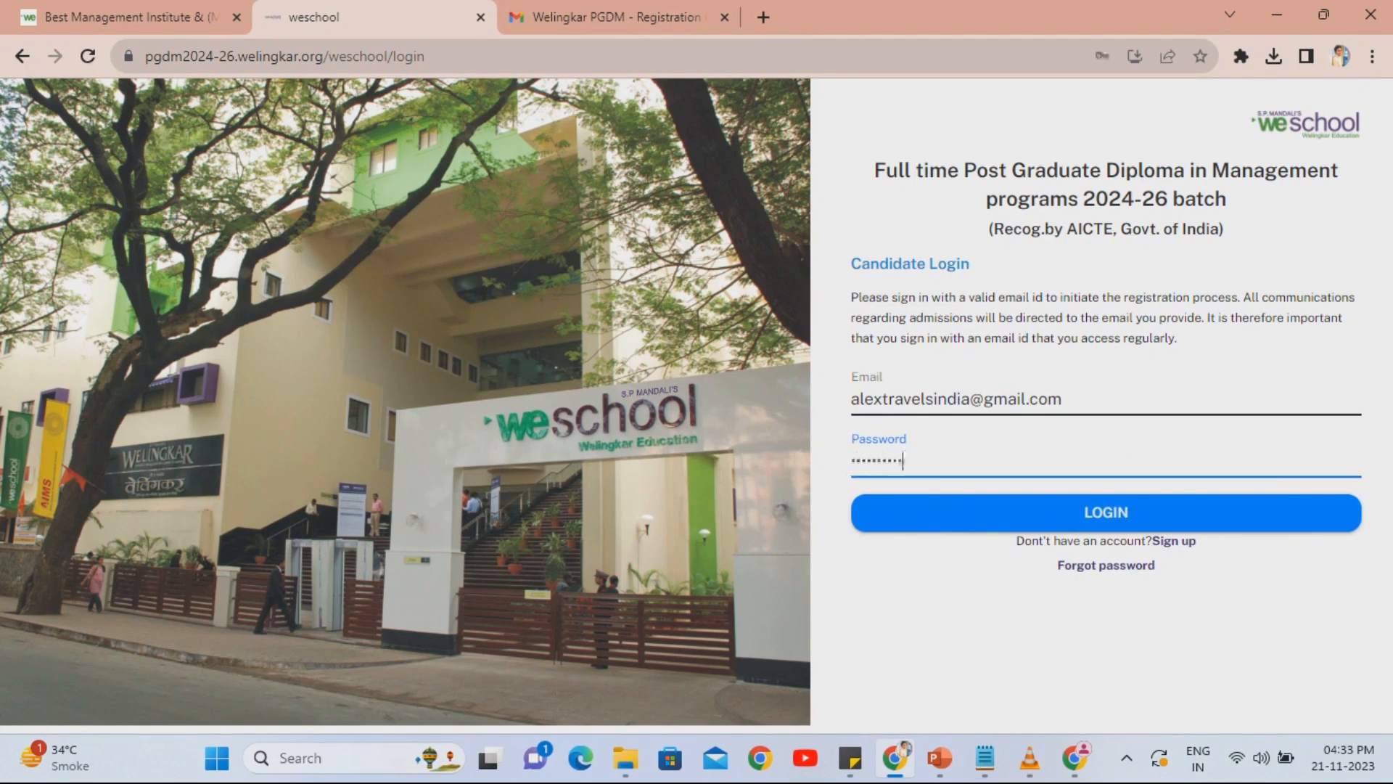
key("Return")
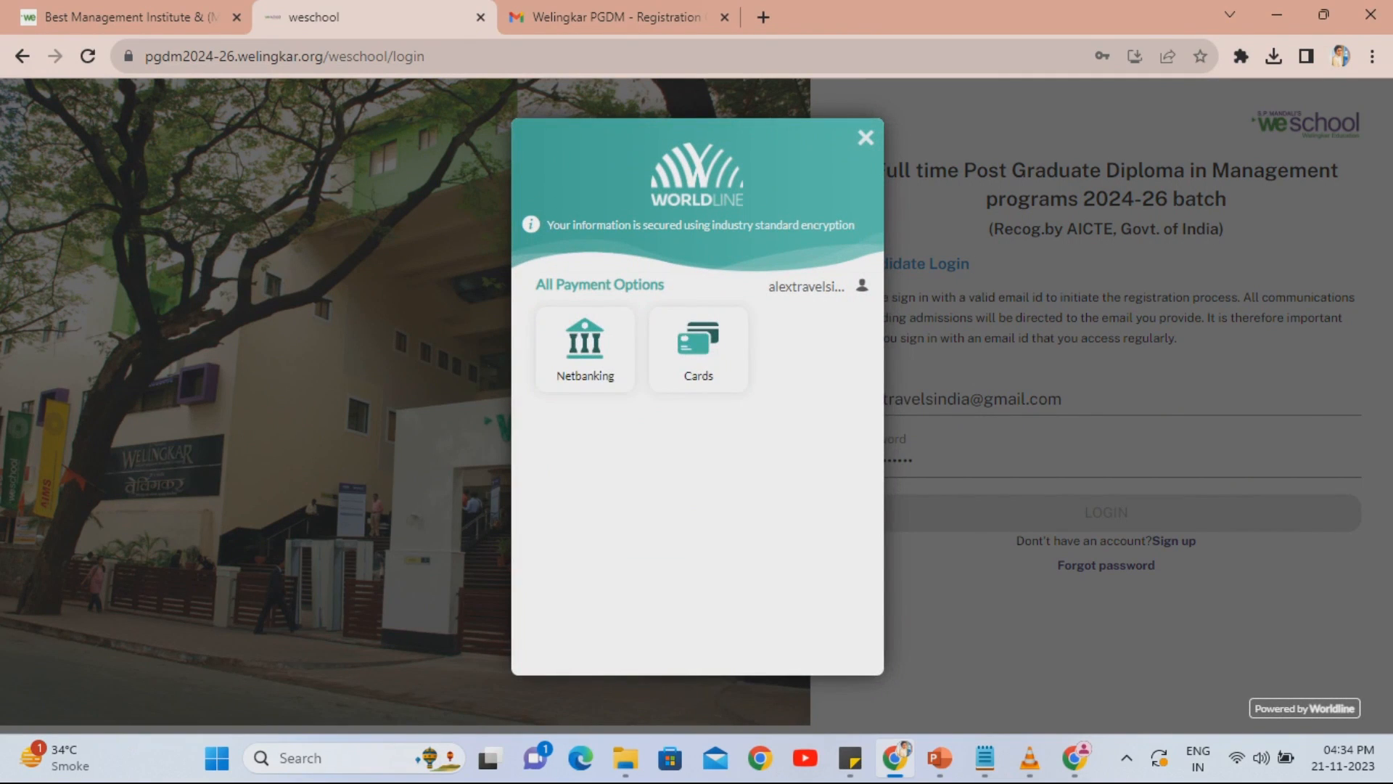
Step: Browse the netbanking bank list and start a card payment, then close the payment window
left_click(585, 348)
left_click(693, 348)
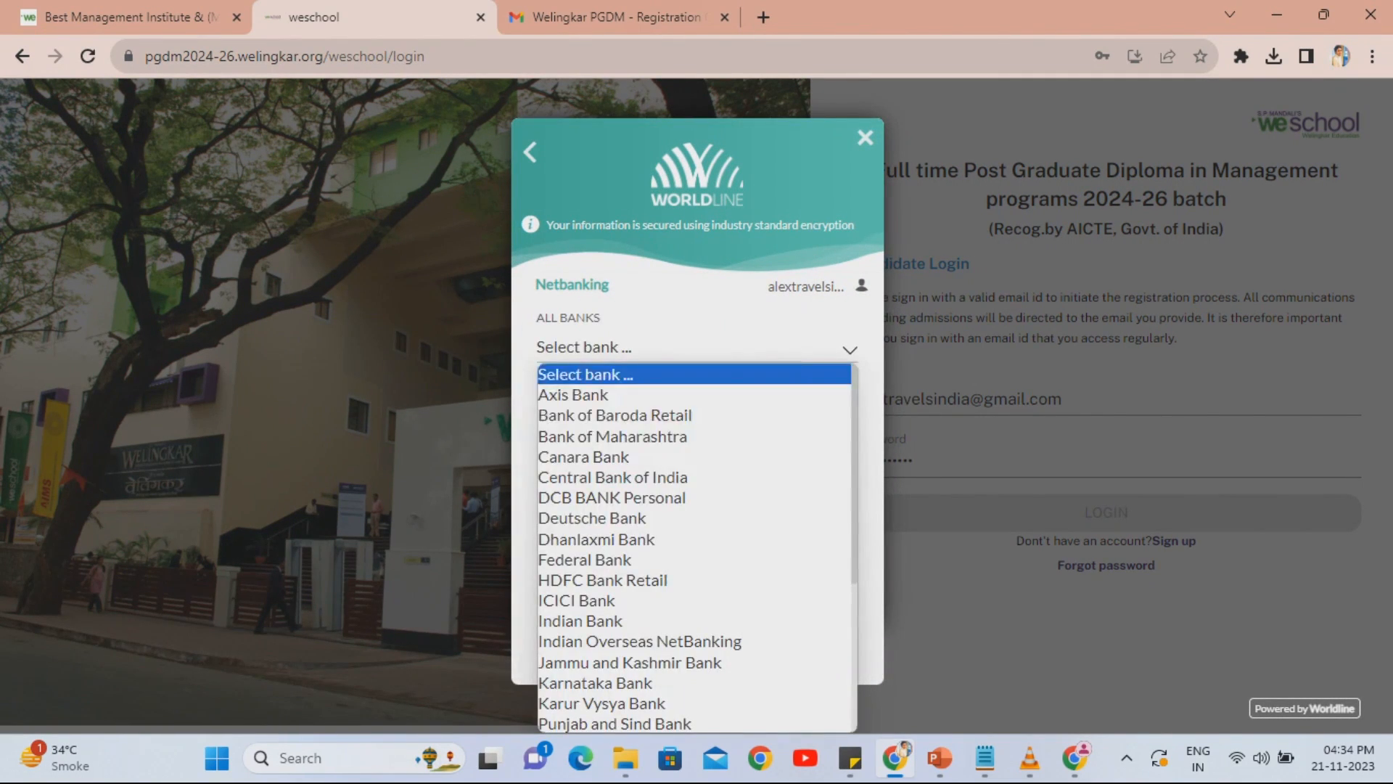
key("Escape")
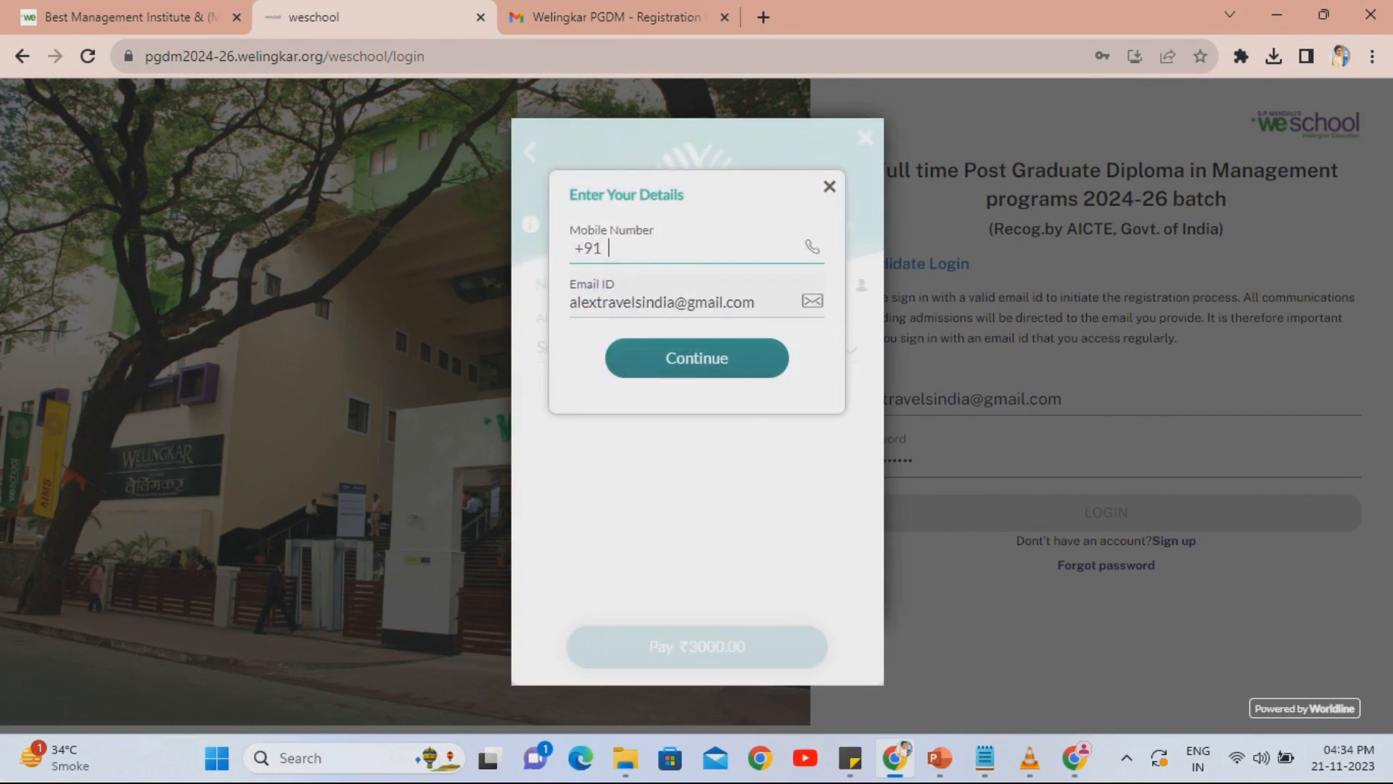
key("Return")
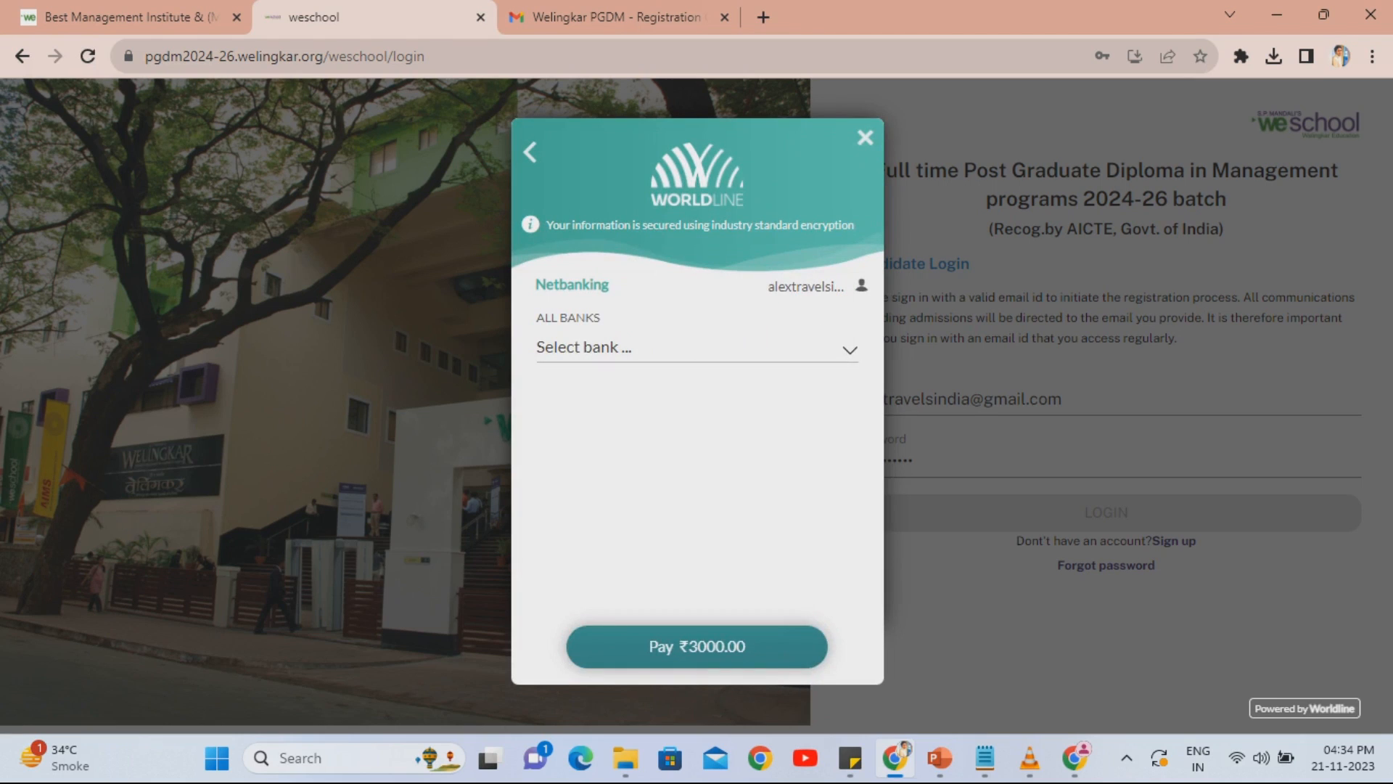
key("alt+Down")
key("Escape")
key("Escape")
key("Tab")
key("Return")
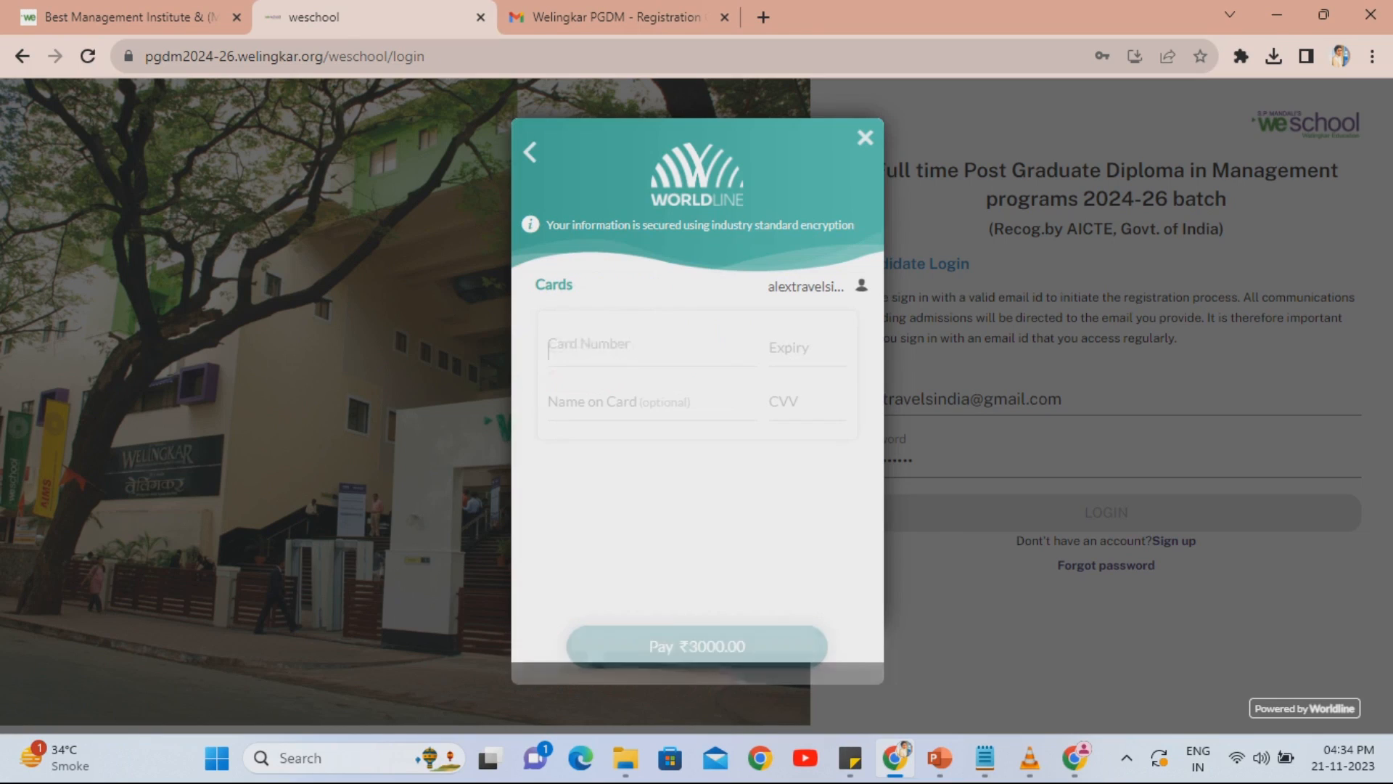
type("234436687")
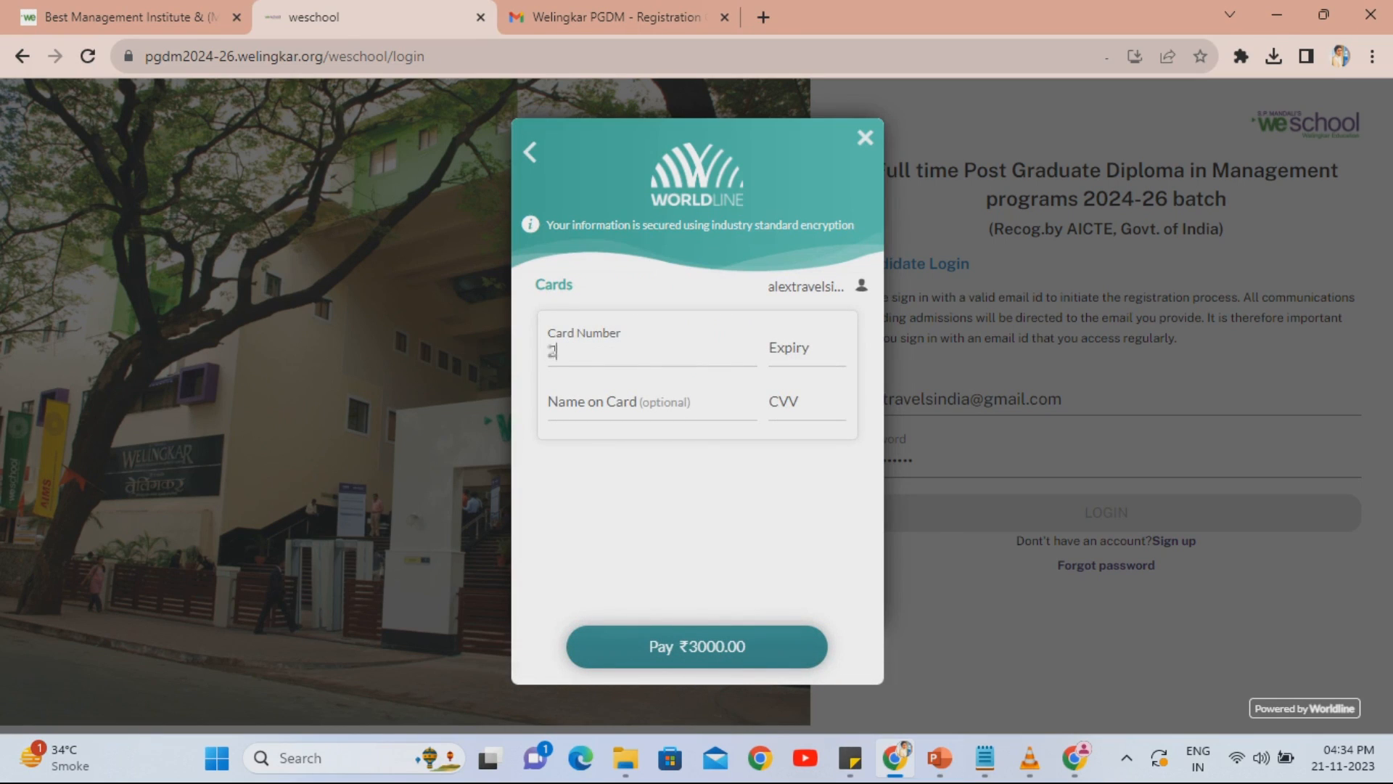
key("Tab")
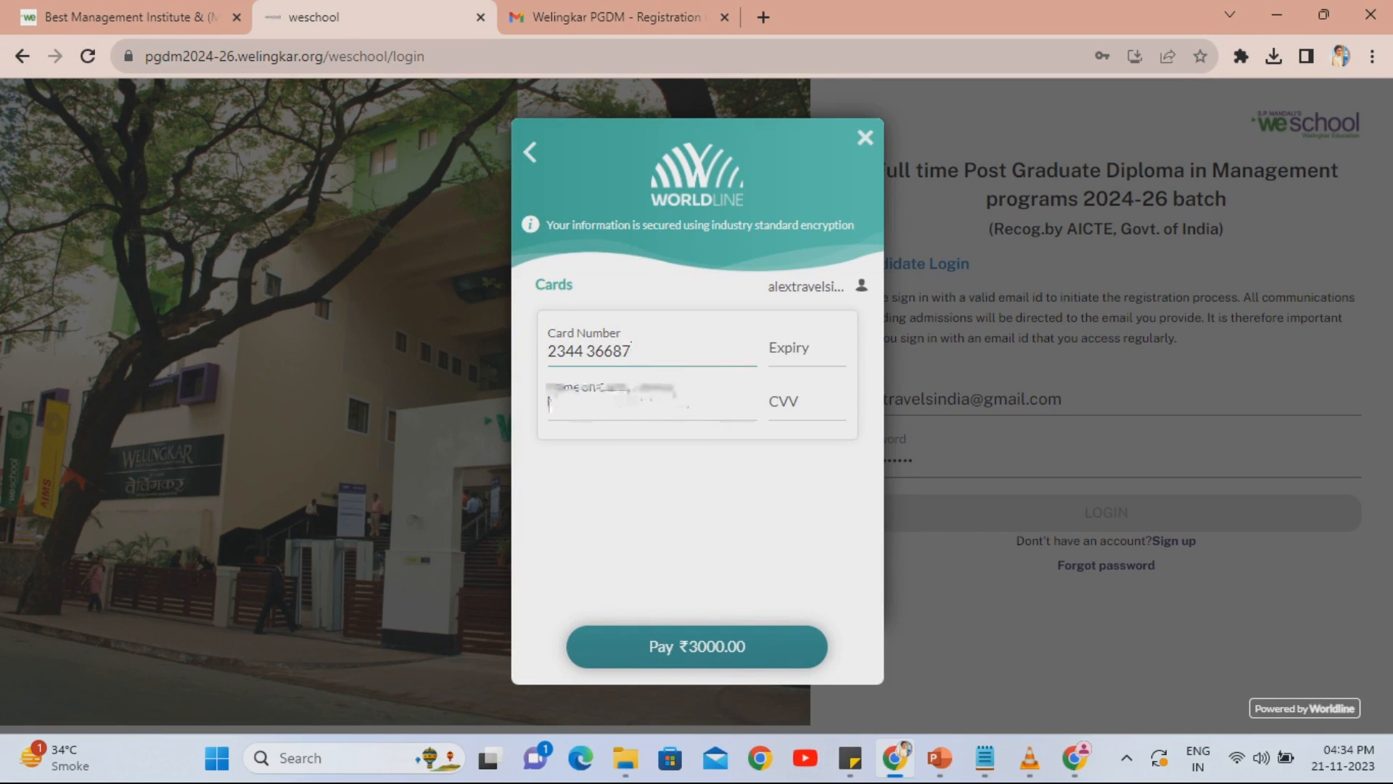
key("Escape")
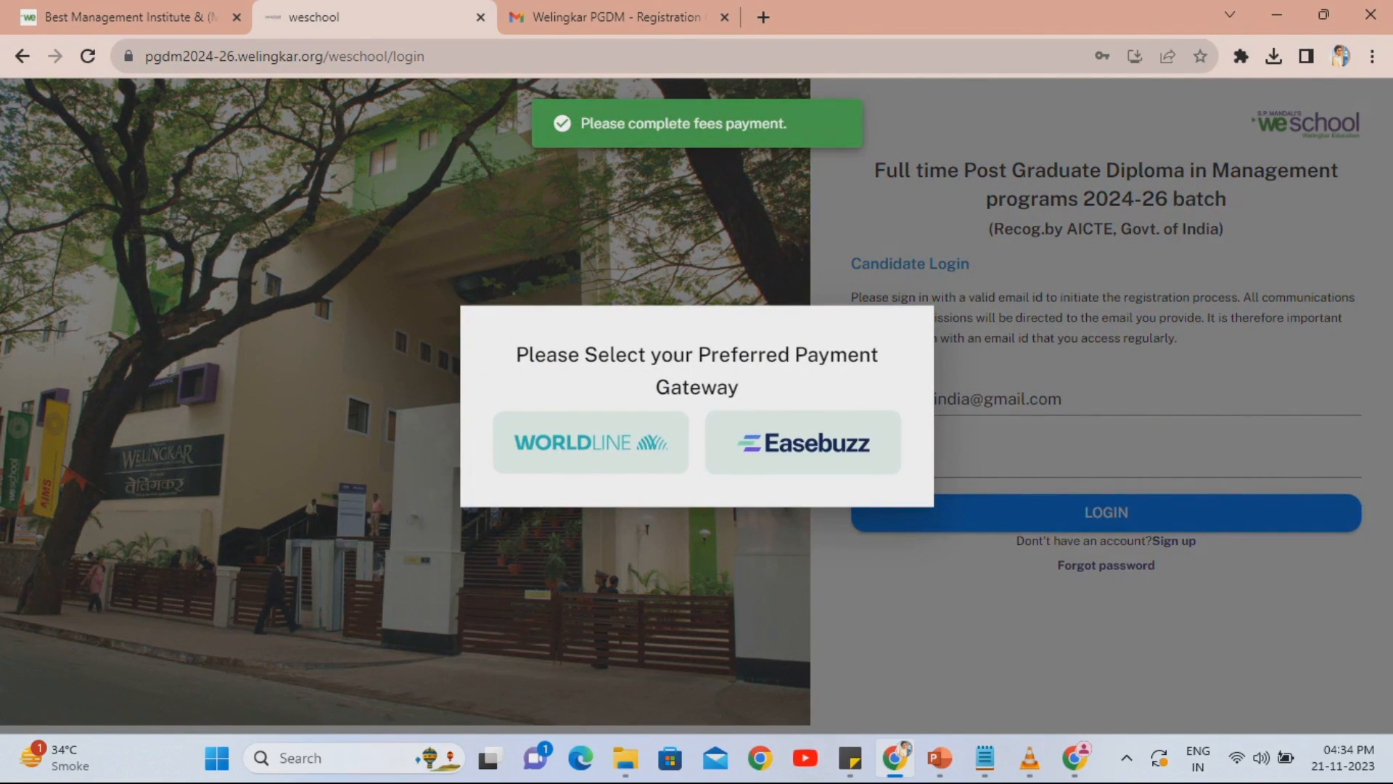
Step: Pay through Easebuzz and view the credit card, debit card and net banking options without choosing
left_click(803, 443)
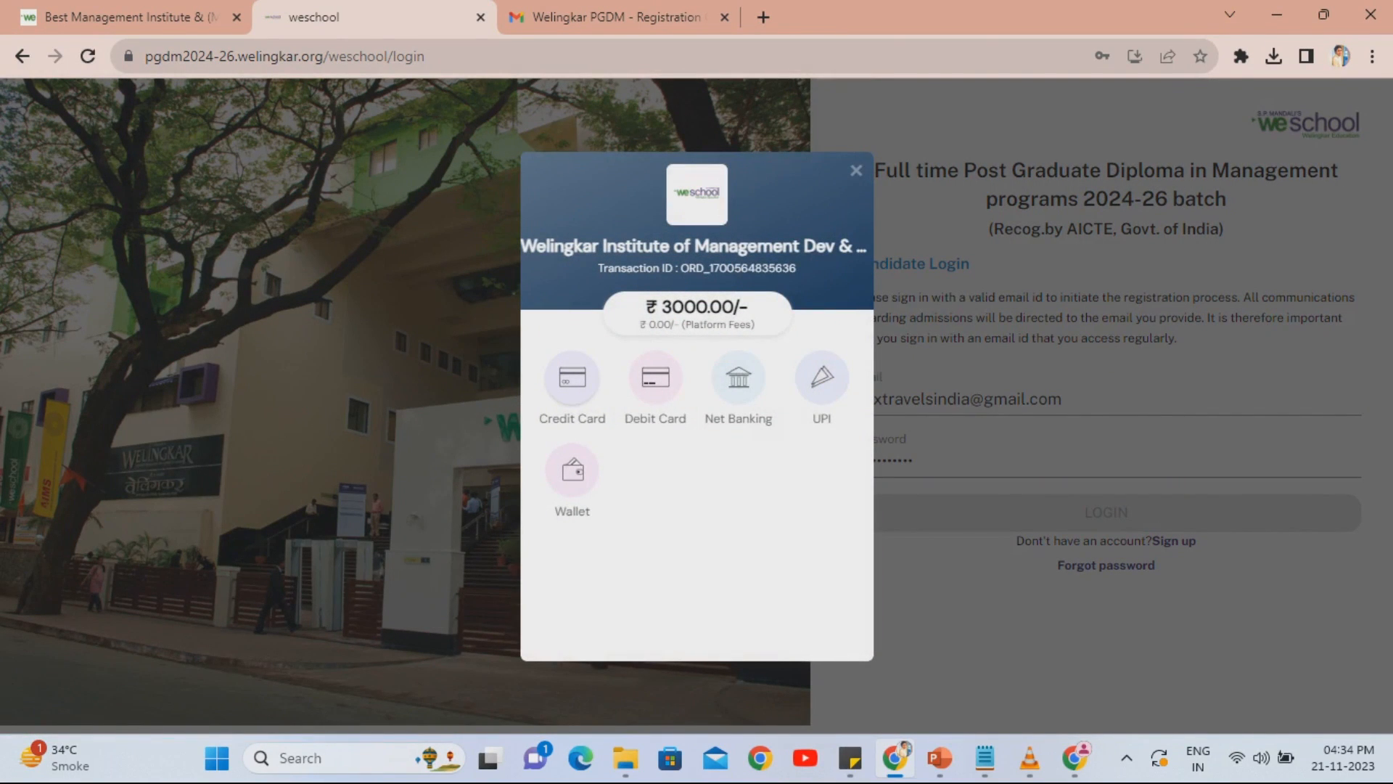
left_click(572, 378)
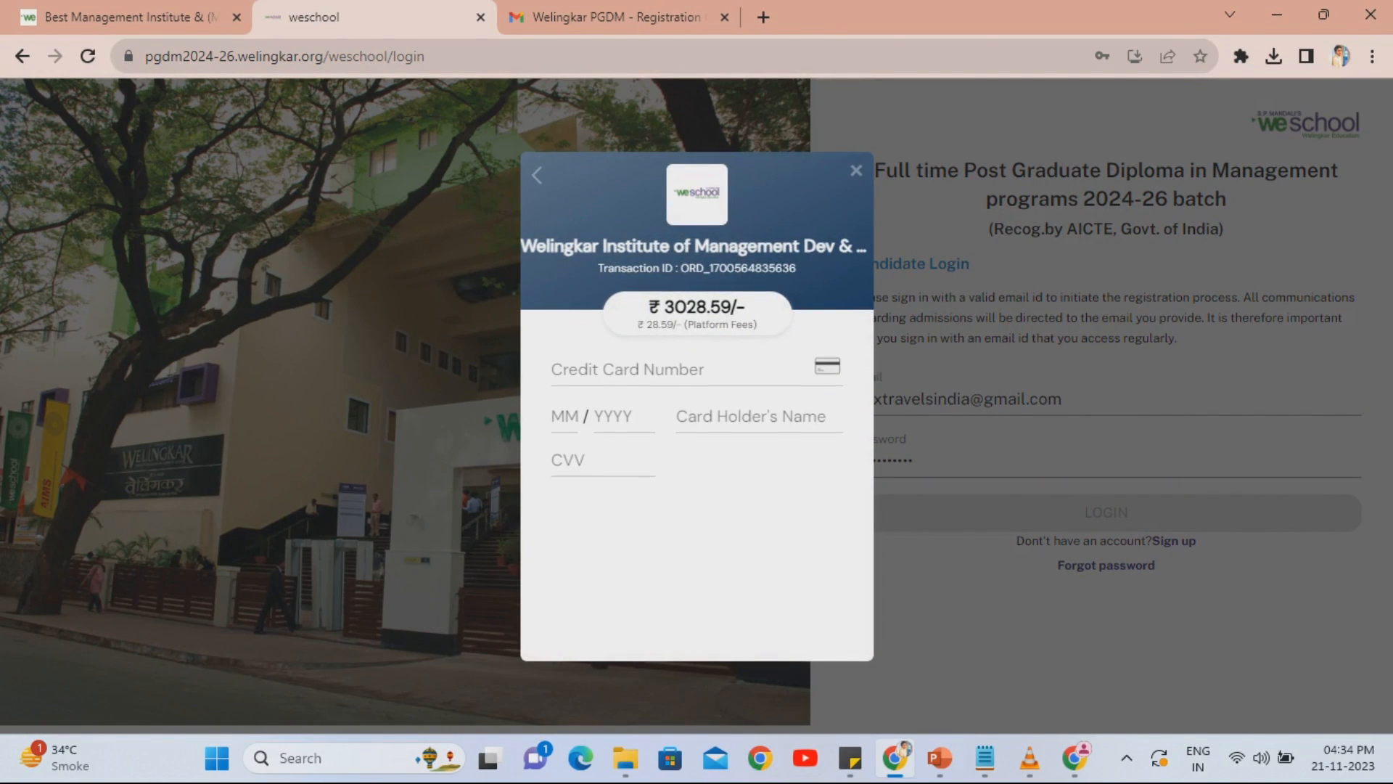
left_click(537, 175)
left_click(655, 378)
left_click(537, 174)
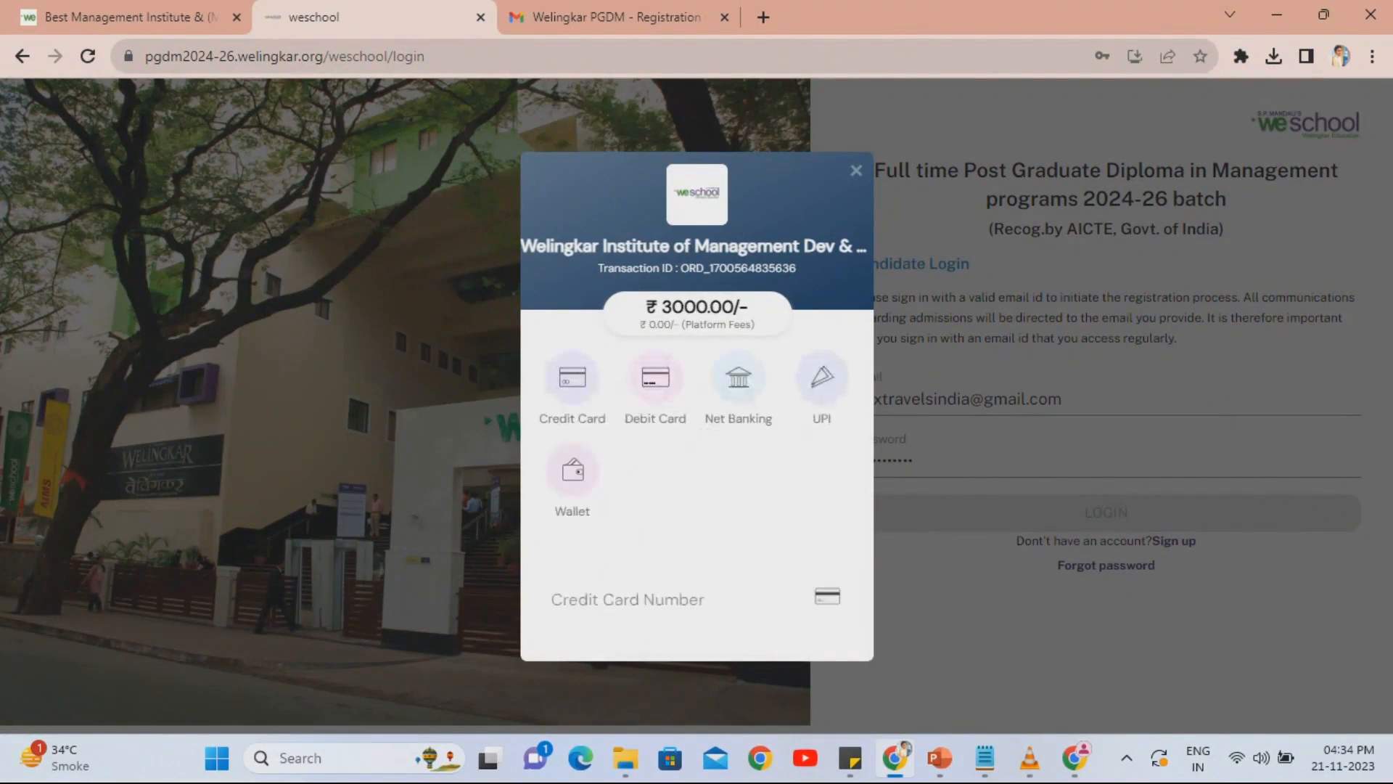
left_click(736, 378)
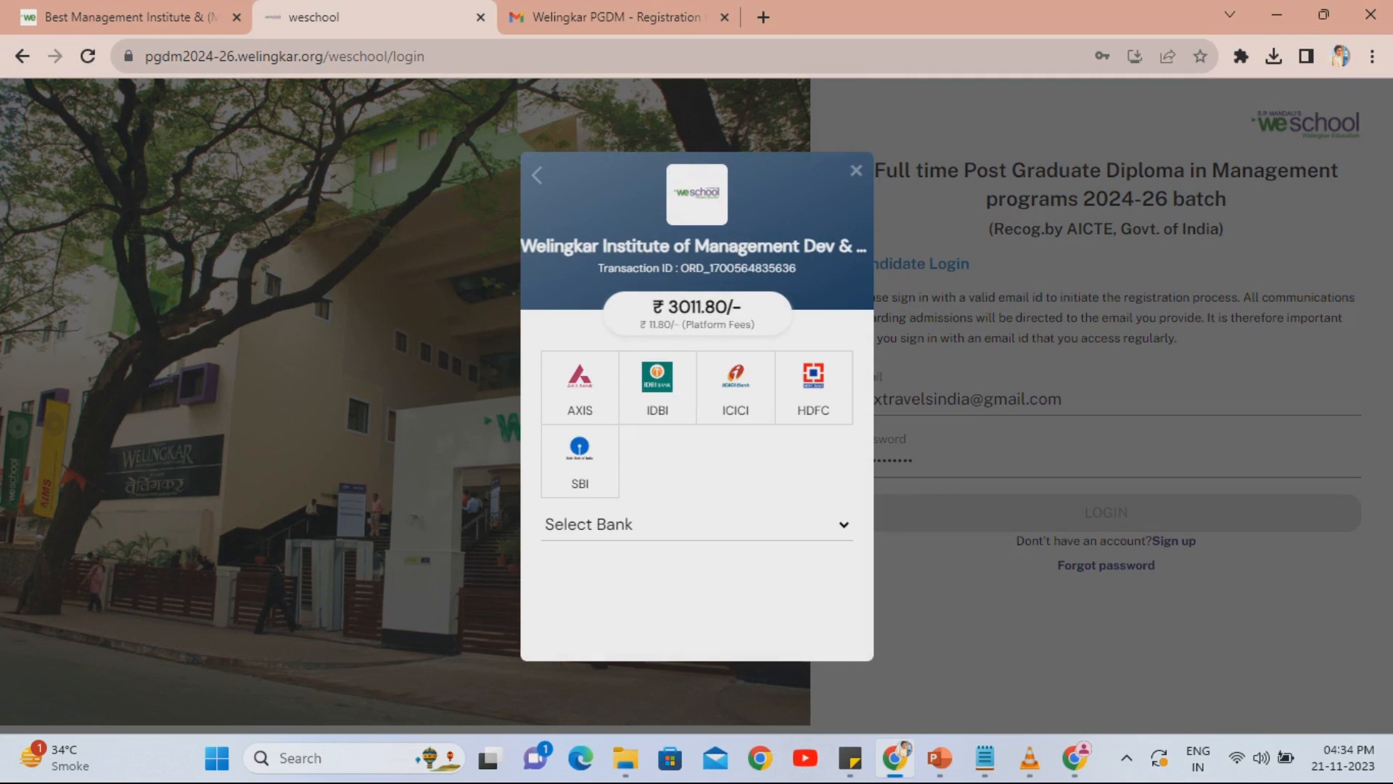
left_click(697, 524)
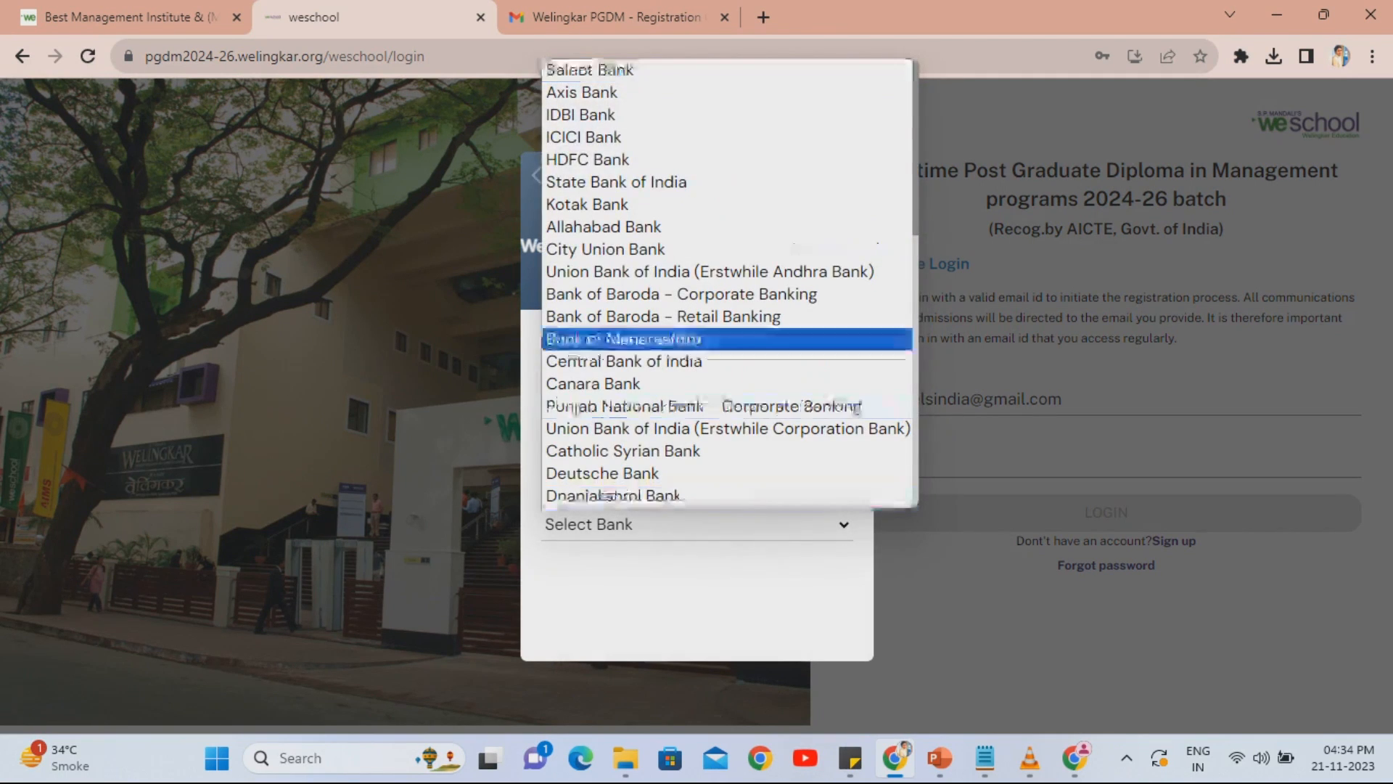
left_click(537, 175)
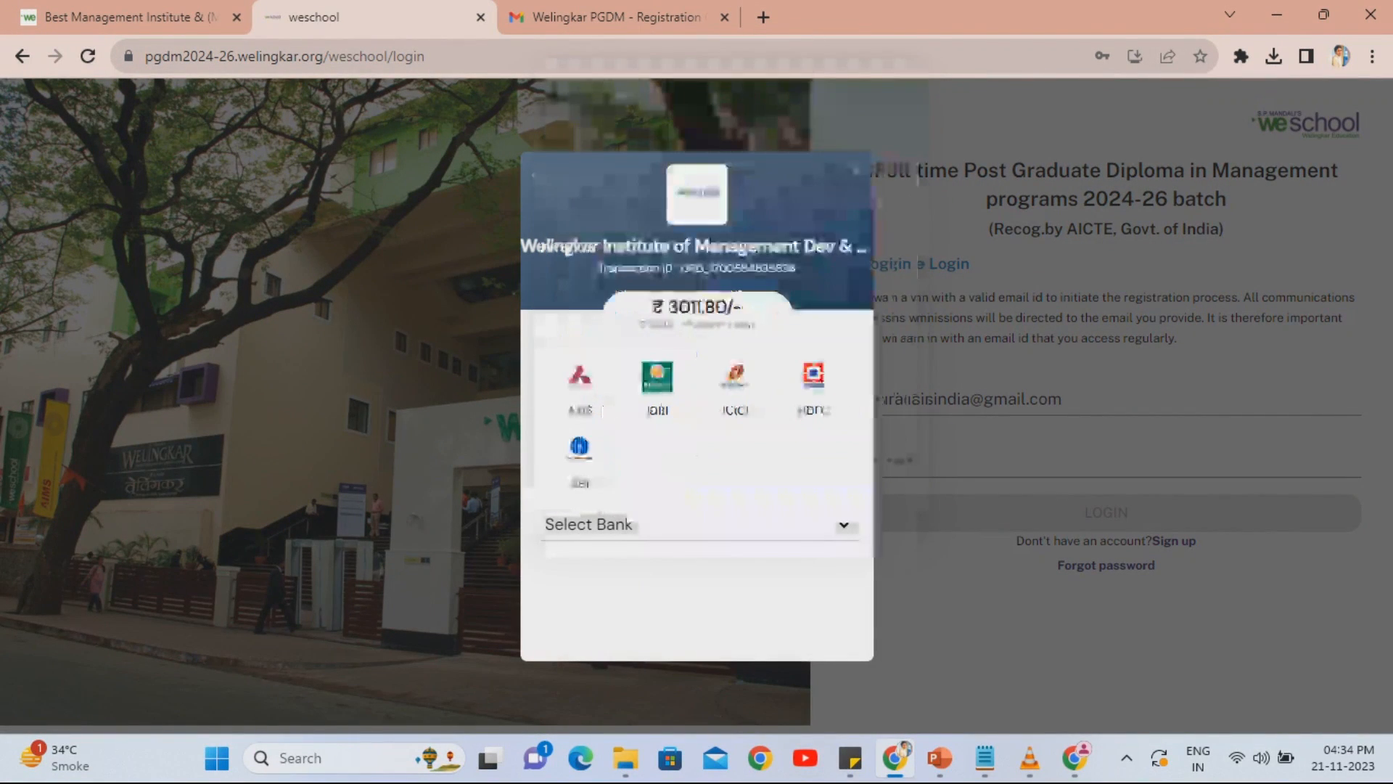
left_click(537, 174)
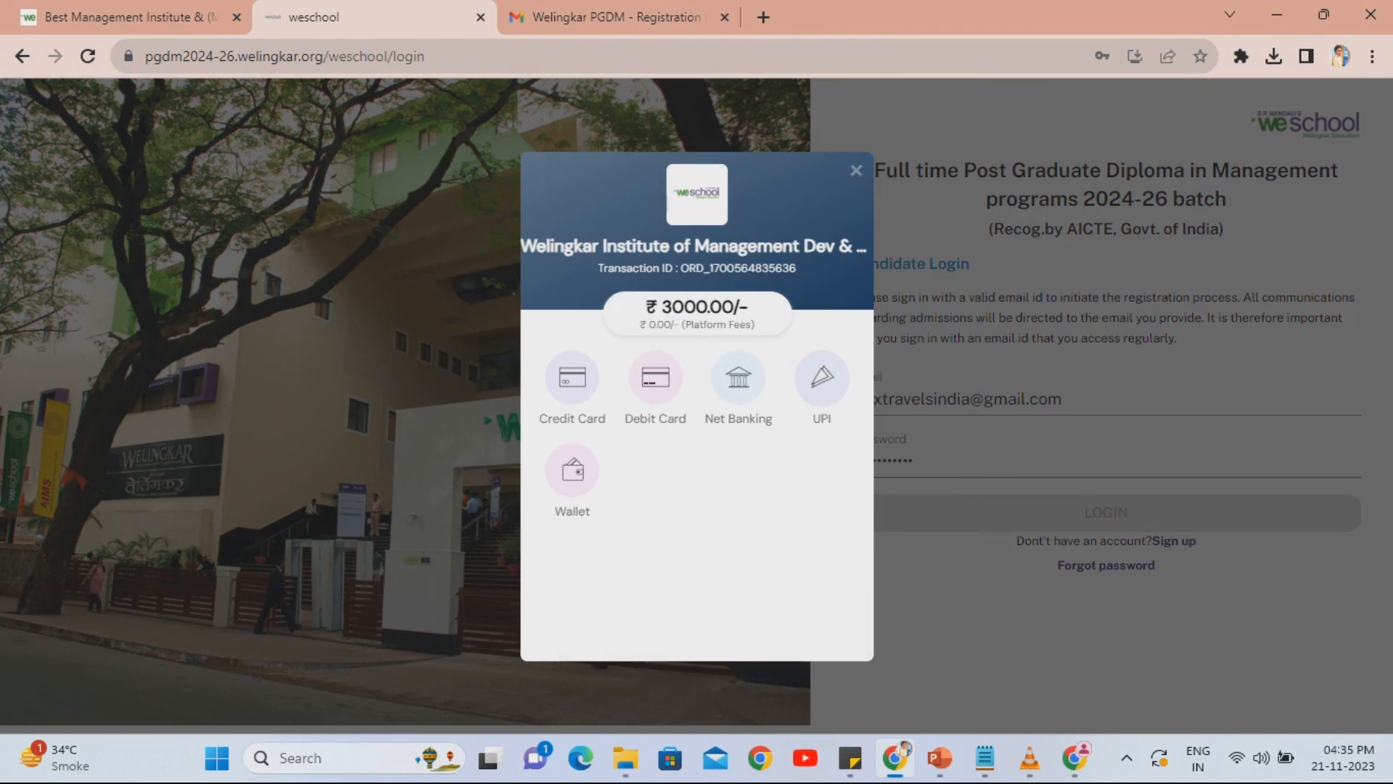
Step: Generate an Easebuzz UPI QR code for the ₹3000 fee, then re-enter the login password
left_click(822, 377)
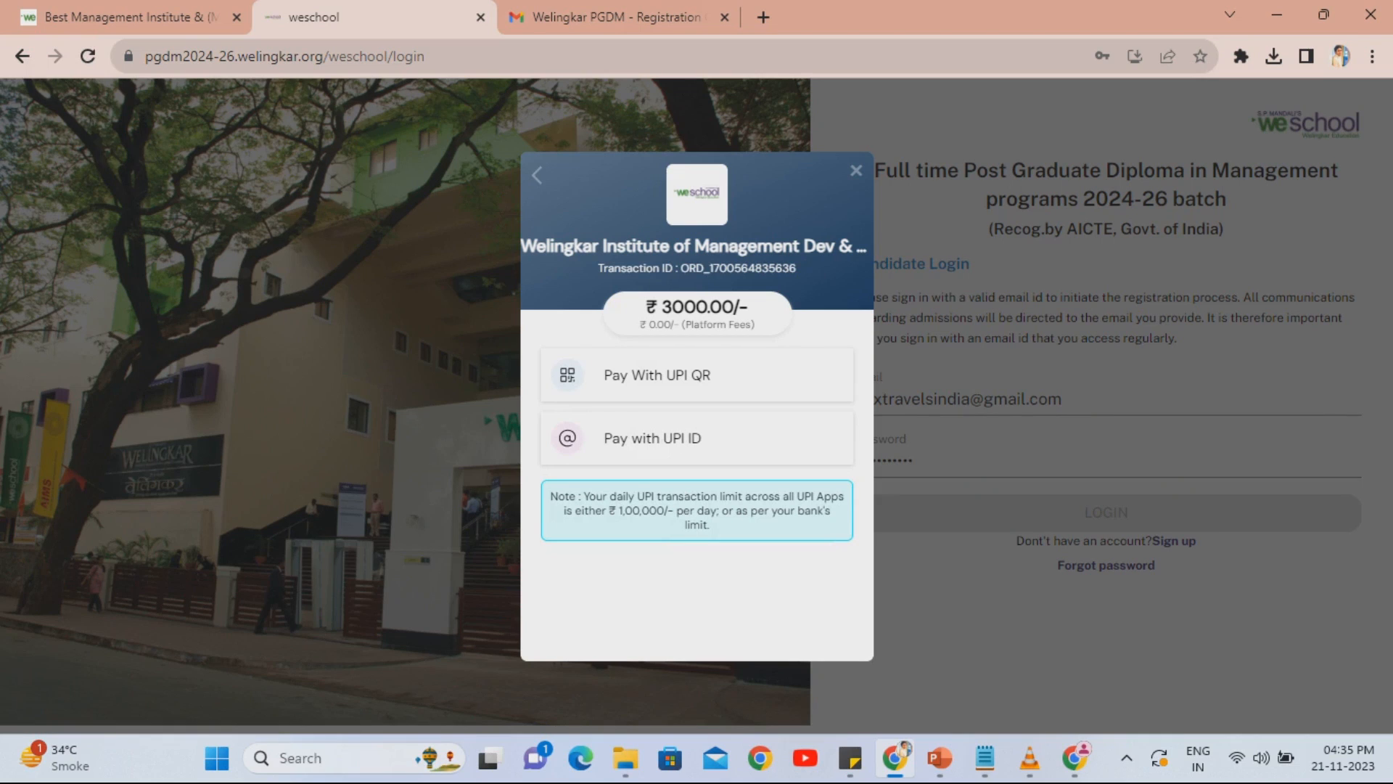
left_click(697, 438)
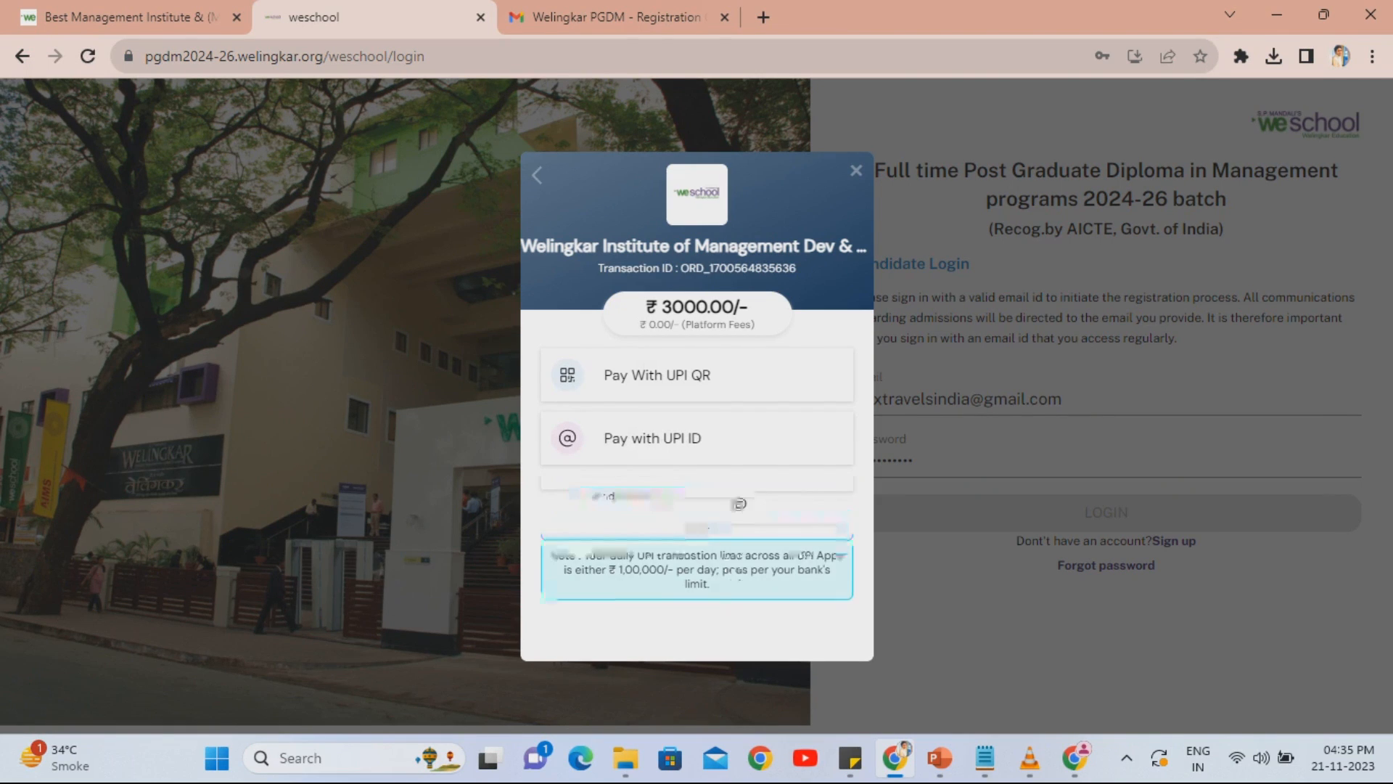
left_click(640, 501)
left_click(697, 375)
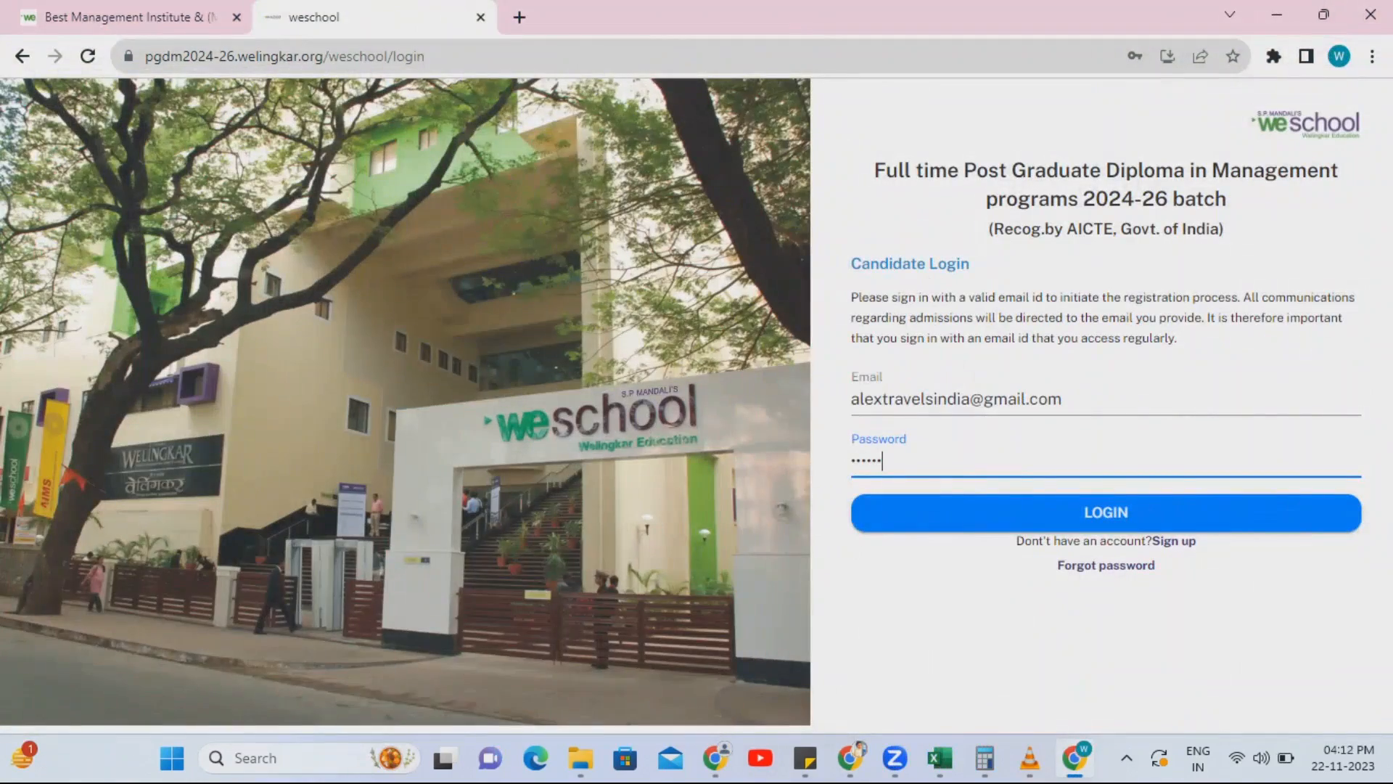
type("•••••••")
Step: Log in to the dashboard and pick Photo from IMP Documents as the profile picture
key("Return")
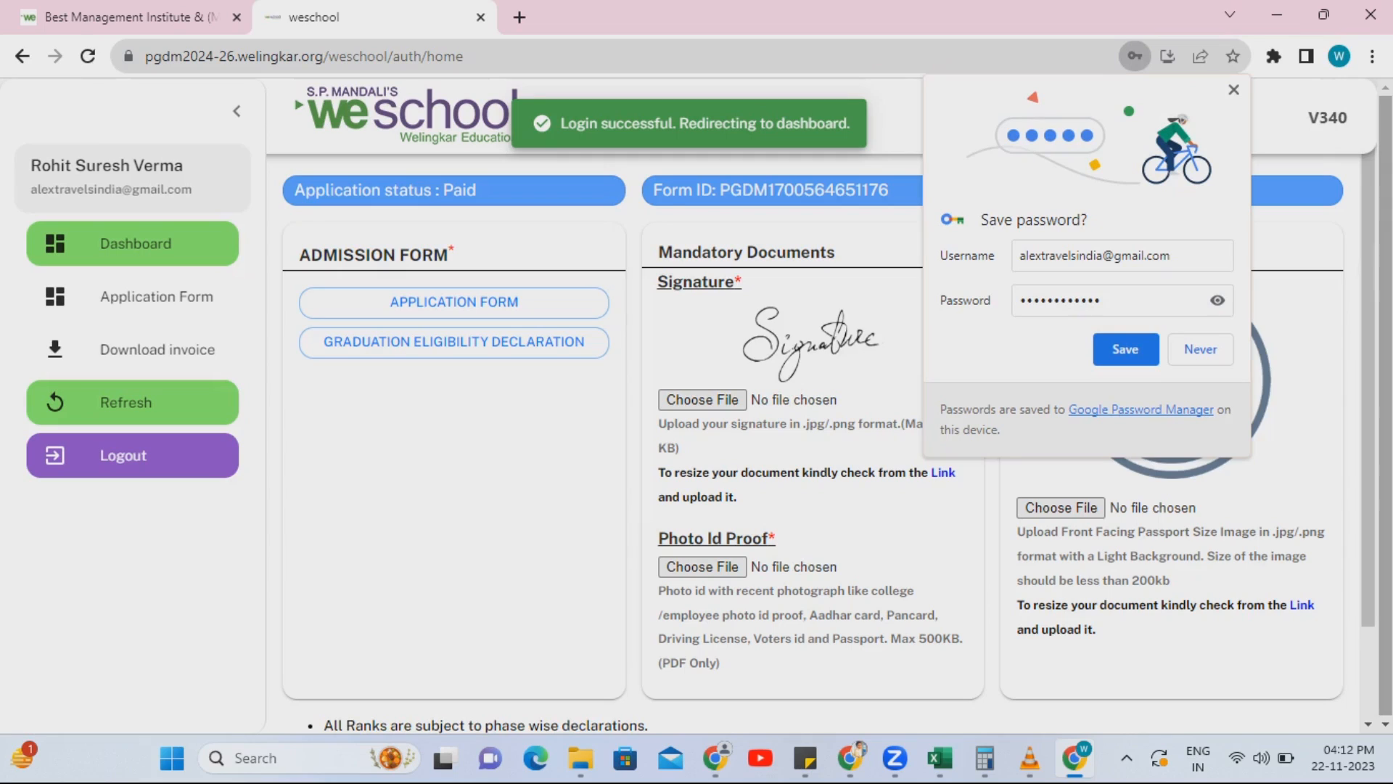
left_click(1201, 349)
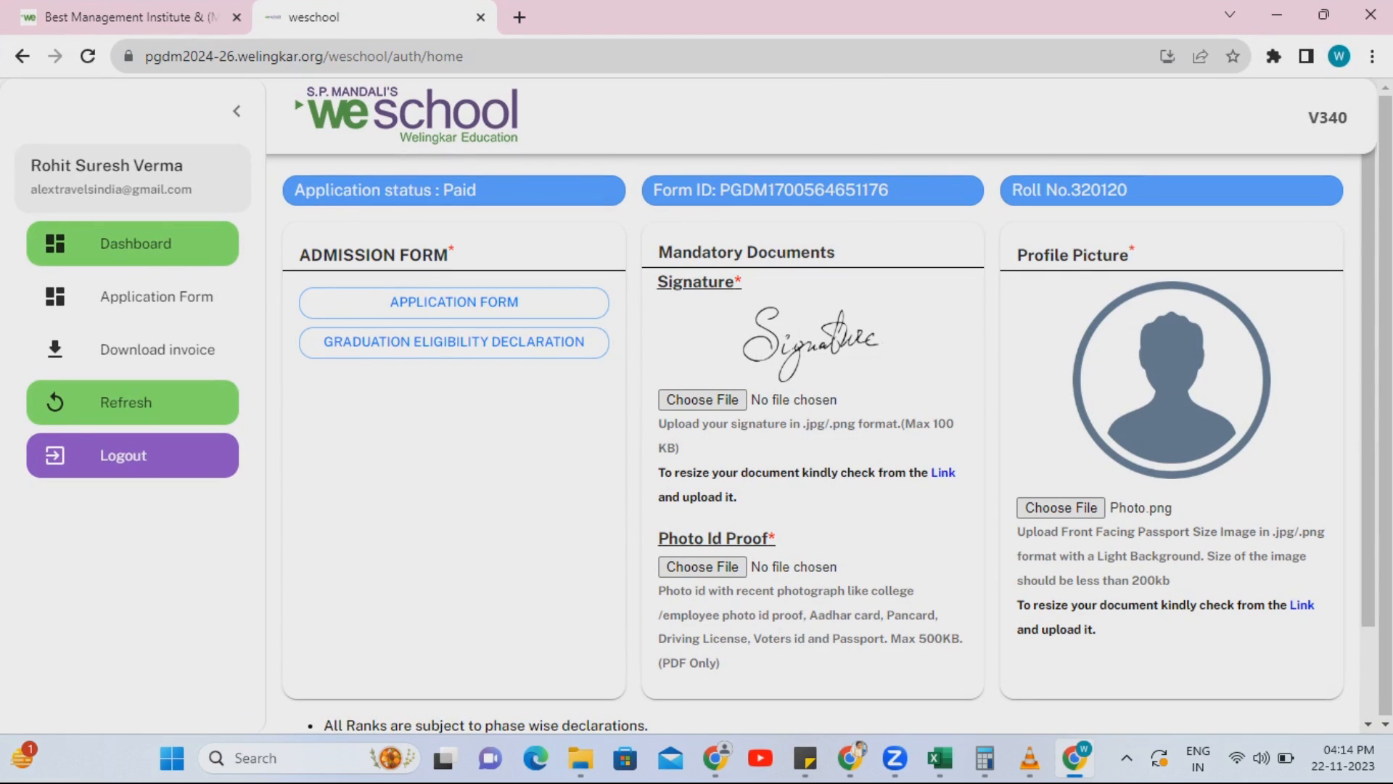
left_click(1060, 507)
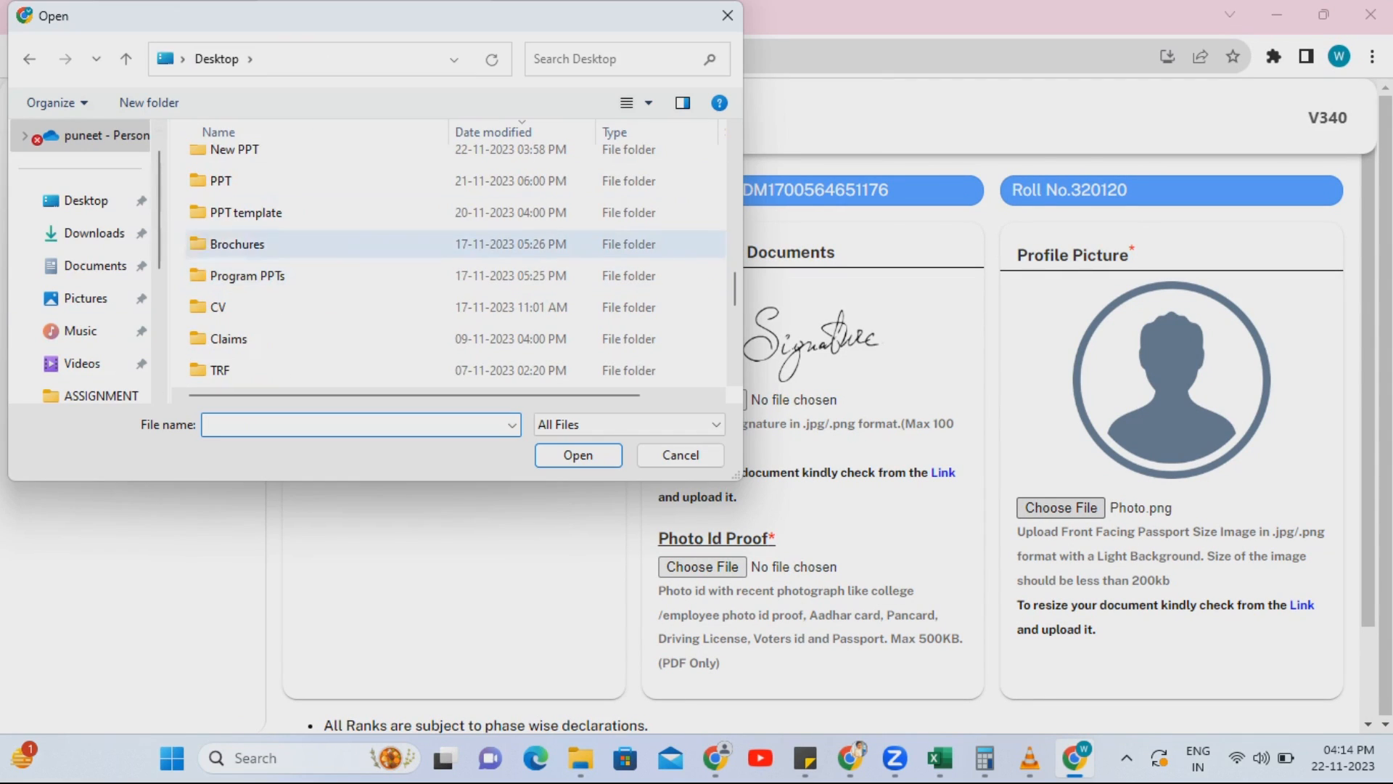
scroll(449, 262, "down", 5)
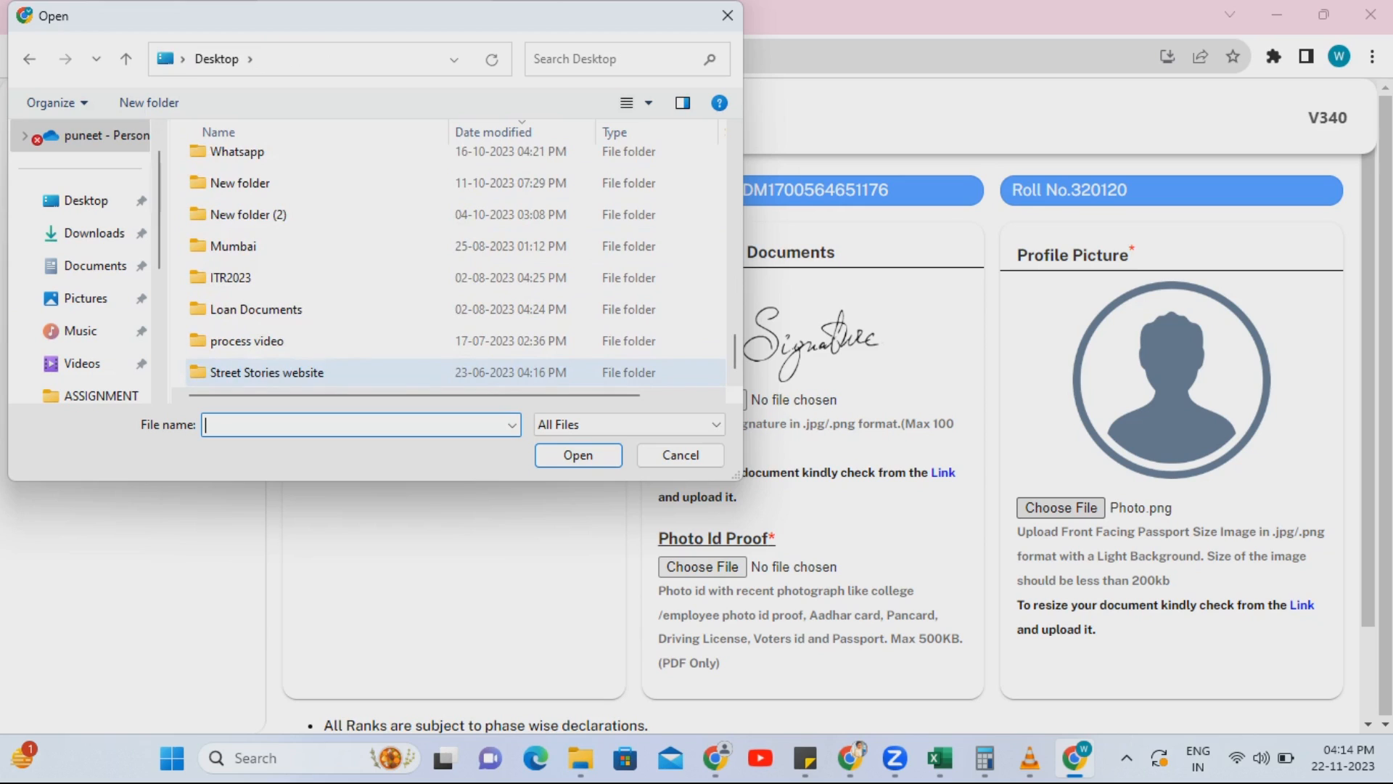
scroll(436, 348, "up", 3)
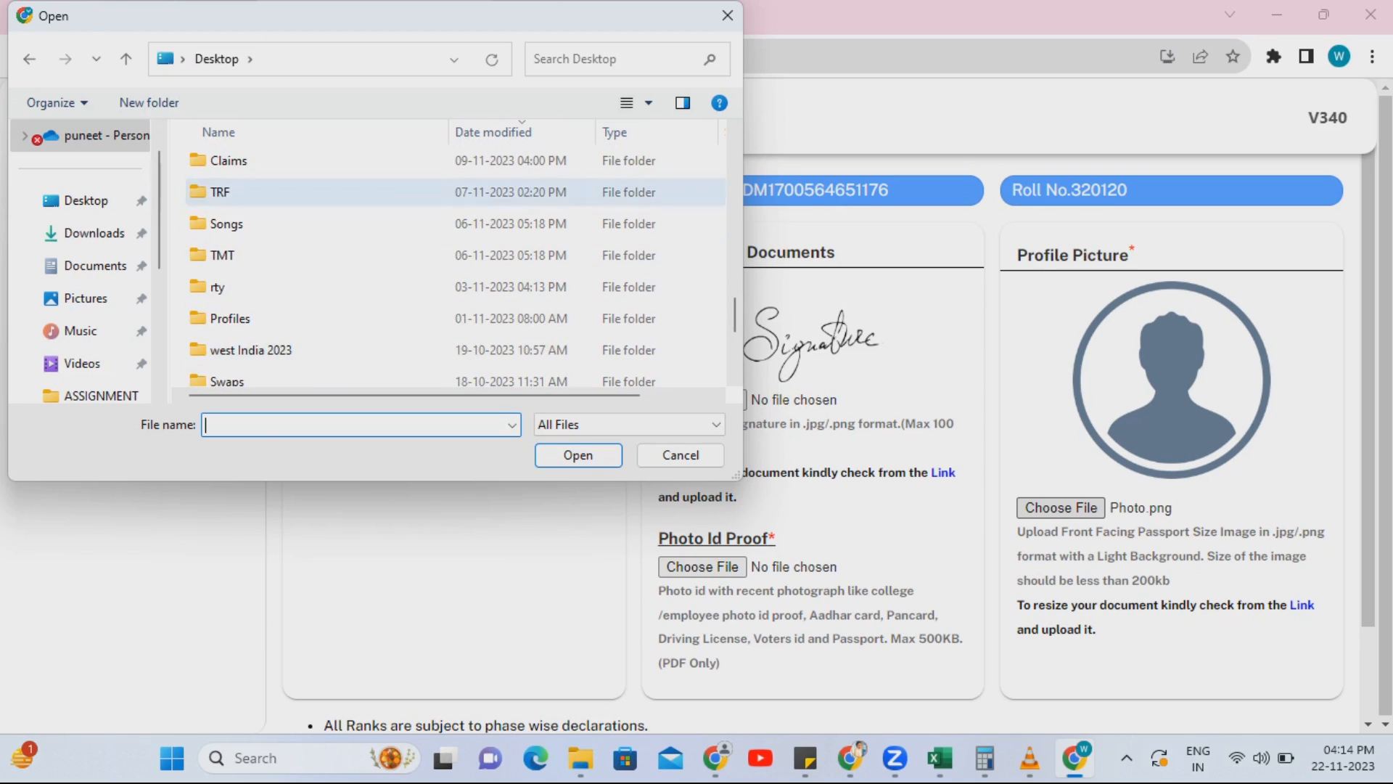
scroll(435, 307, "down", 1)
scroll(435, 327, "up", 5)
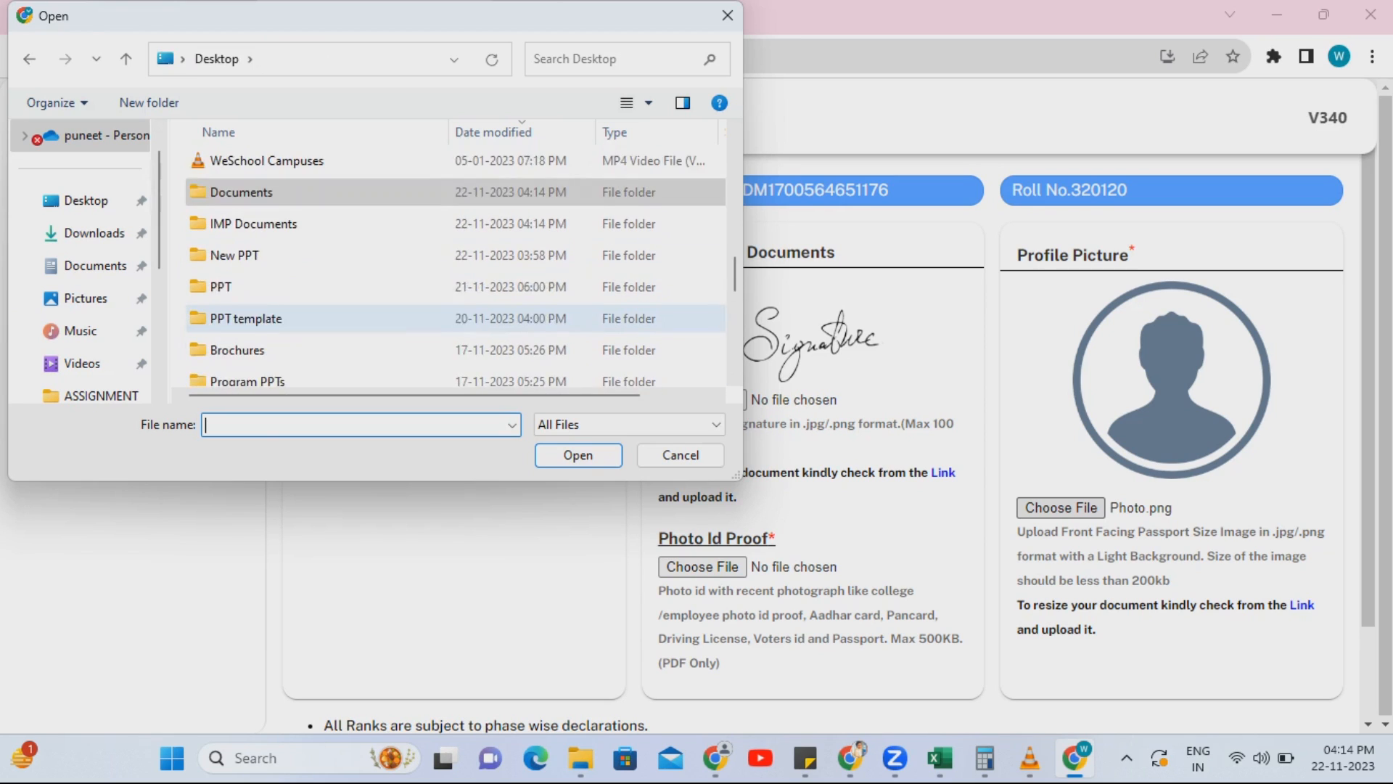
double_click(254, 224)
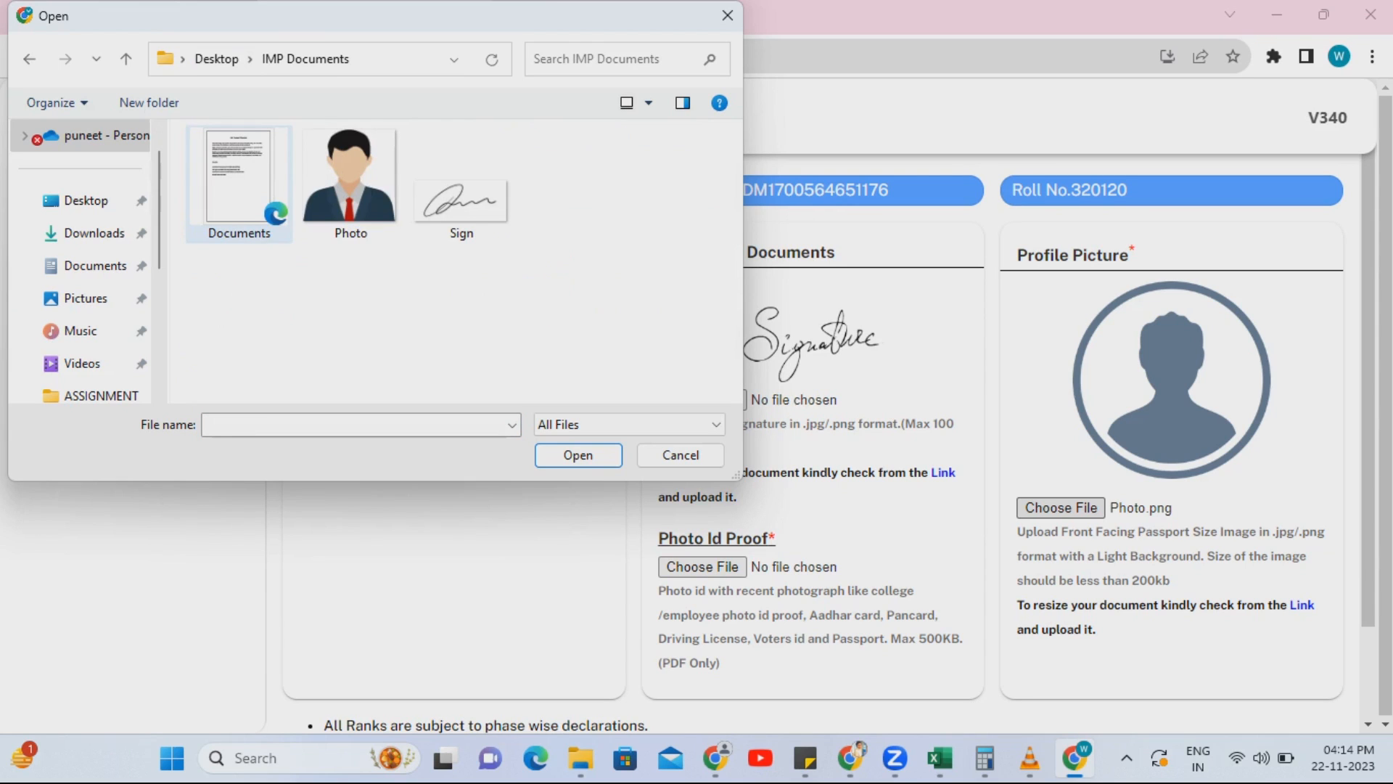
left_click(351, 185)
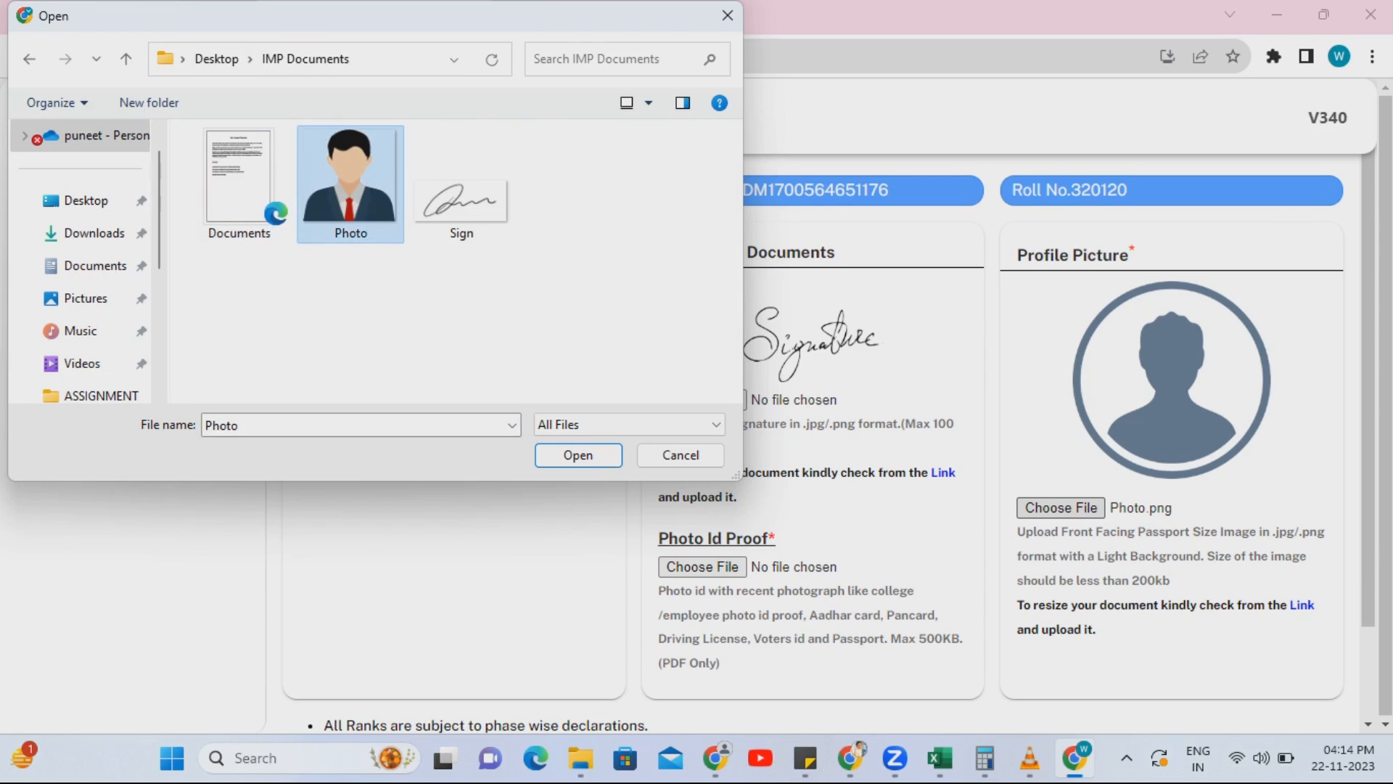
left_click(578, 455)
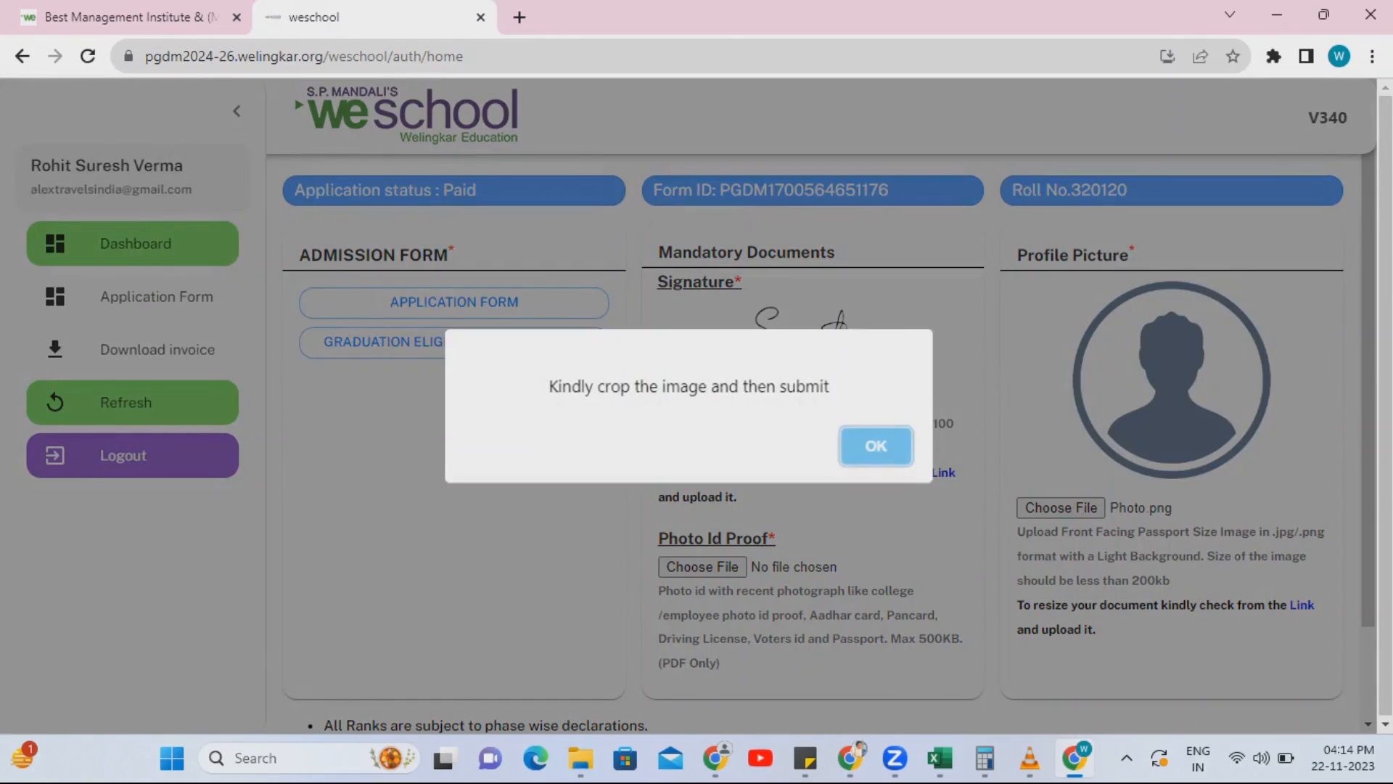
Step: Crop the photo around the face and submit it as the profile picture
key("Return")
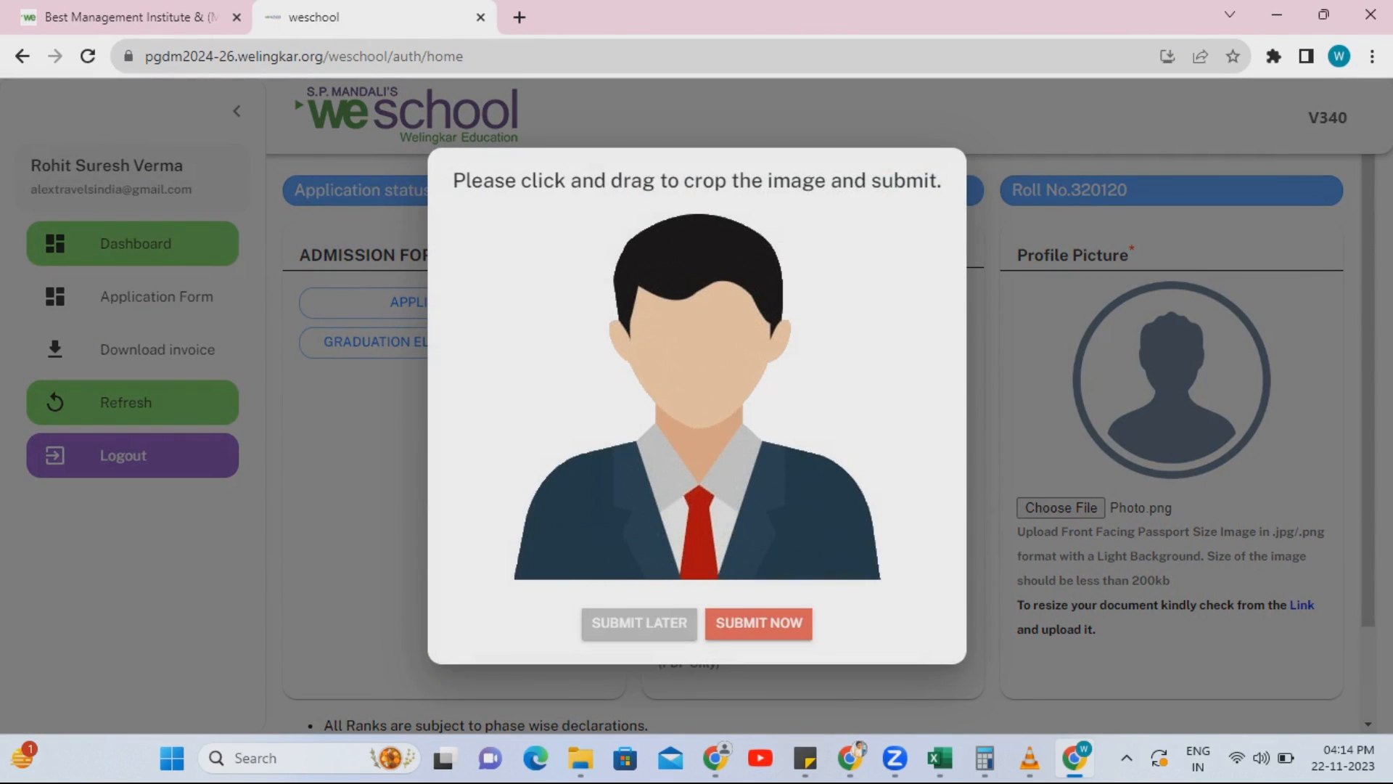
left_click_drag(554, 180, 942, 180)
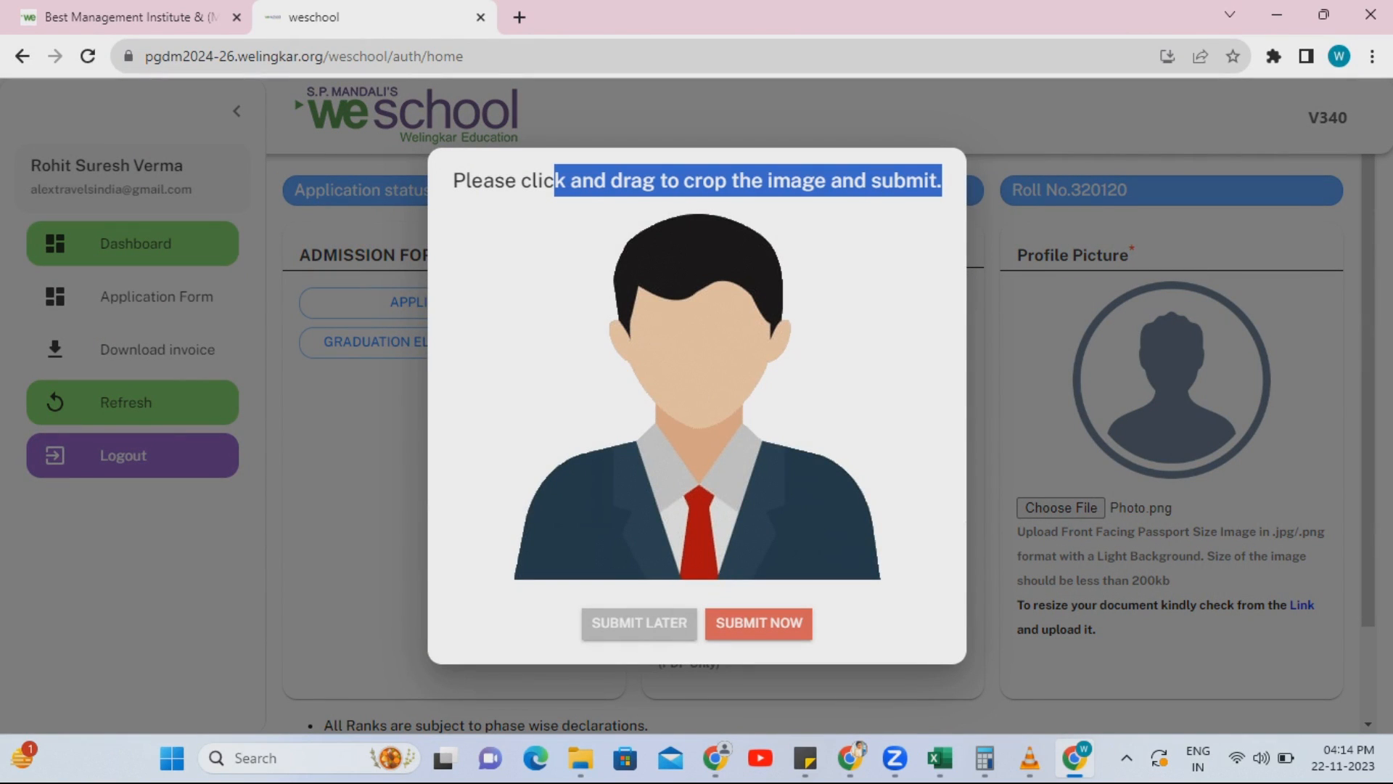
left_click(698, 182)
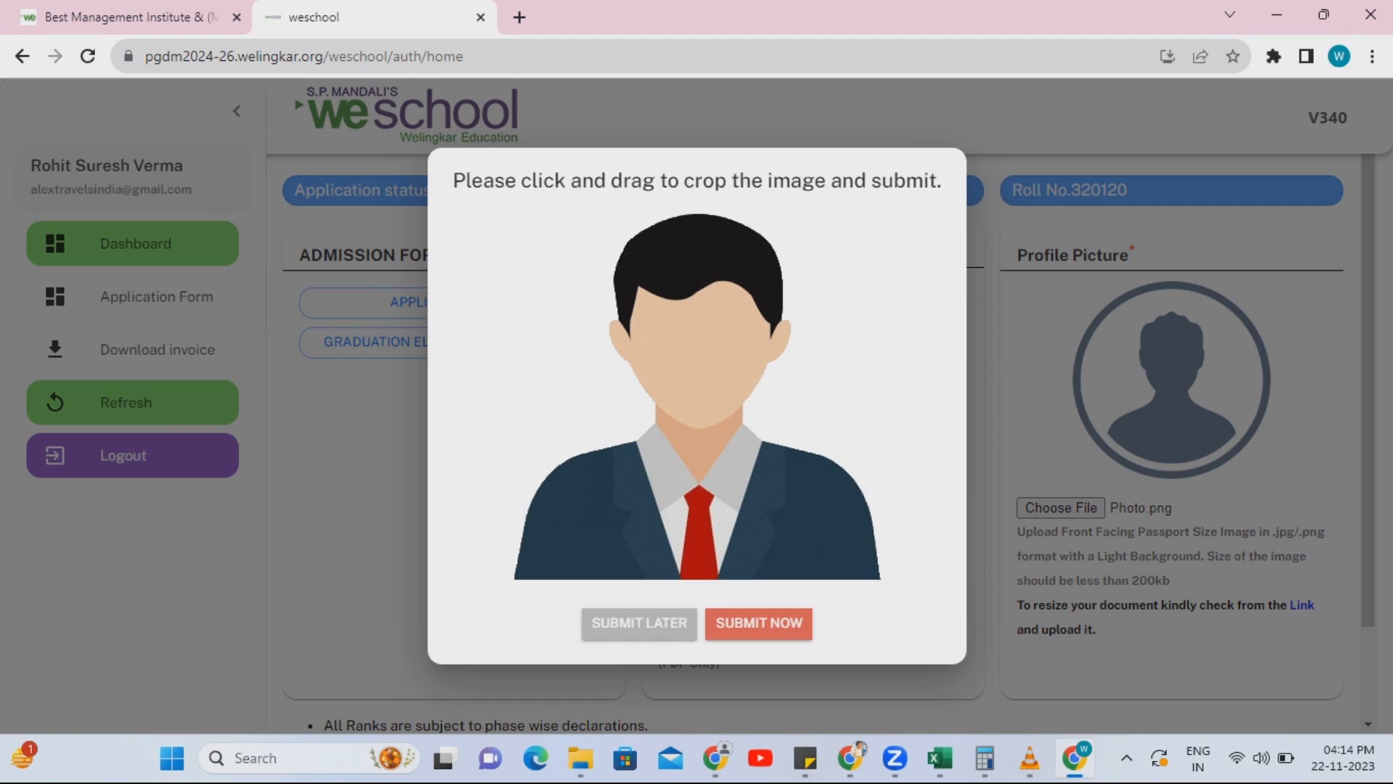
left_click_drag(519, 218, 786, 579)
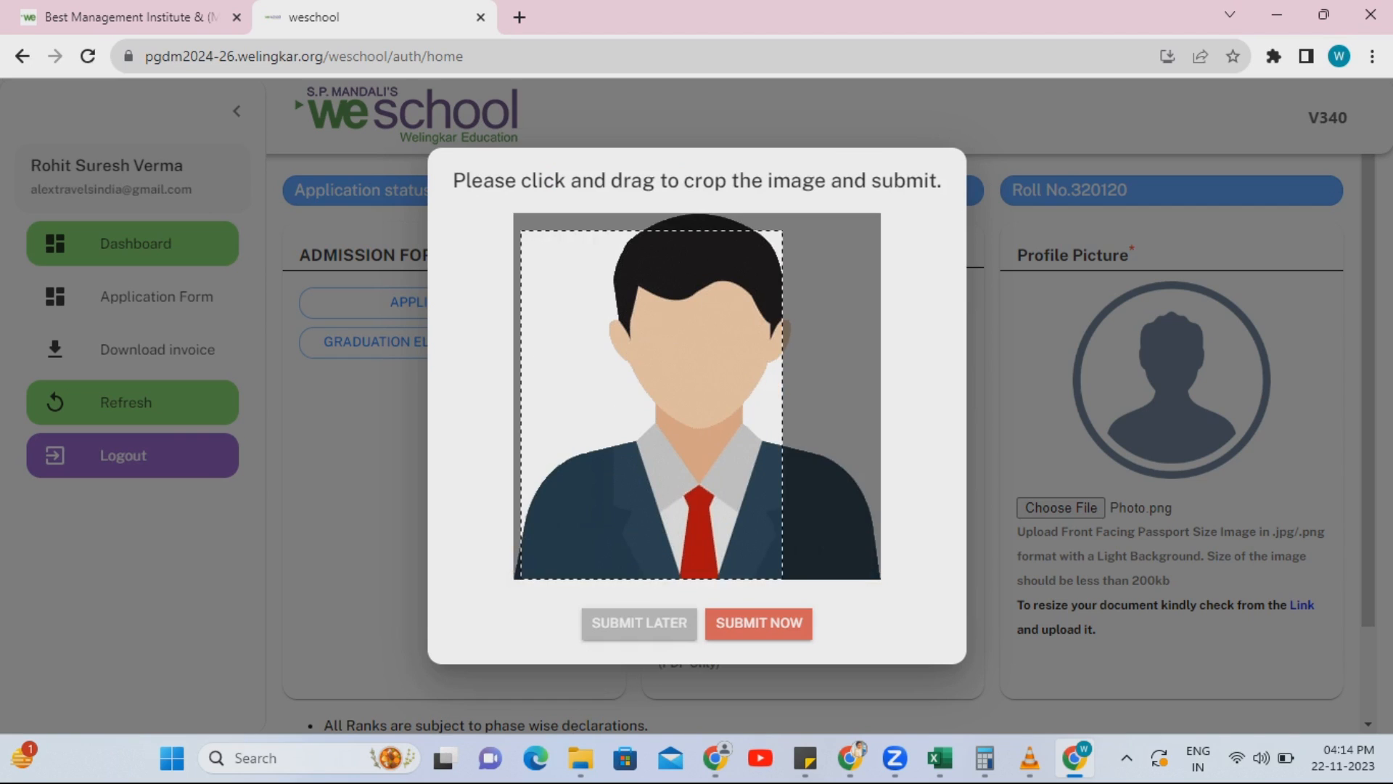
left_click_drag(653, 399, 703, 387)
left_click(764, 624)
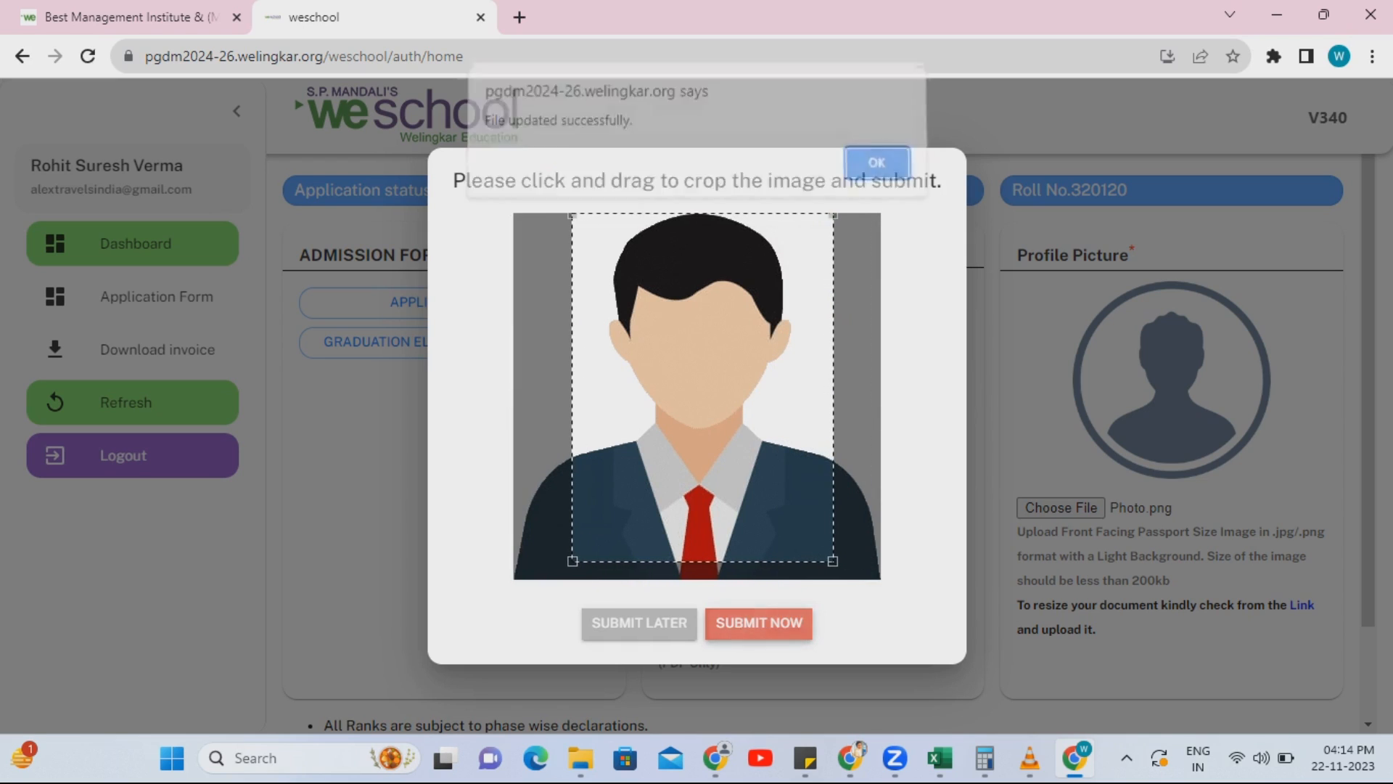
key("Return")
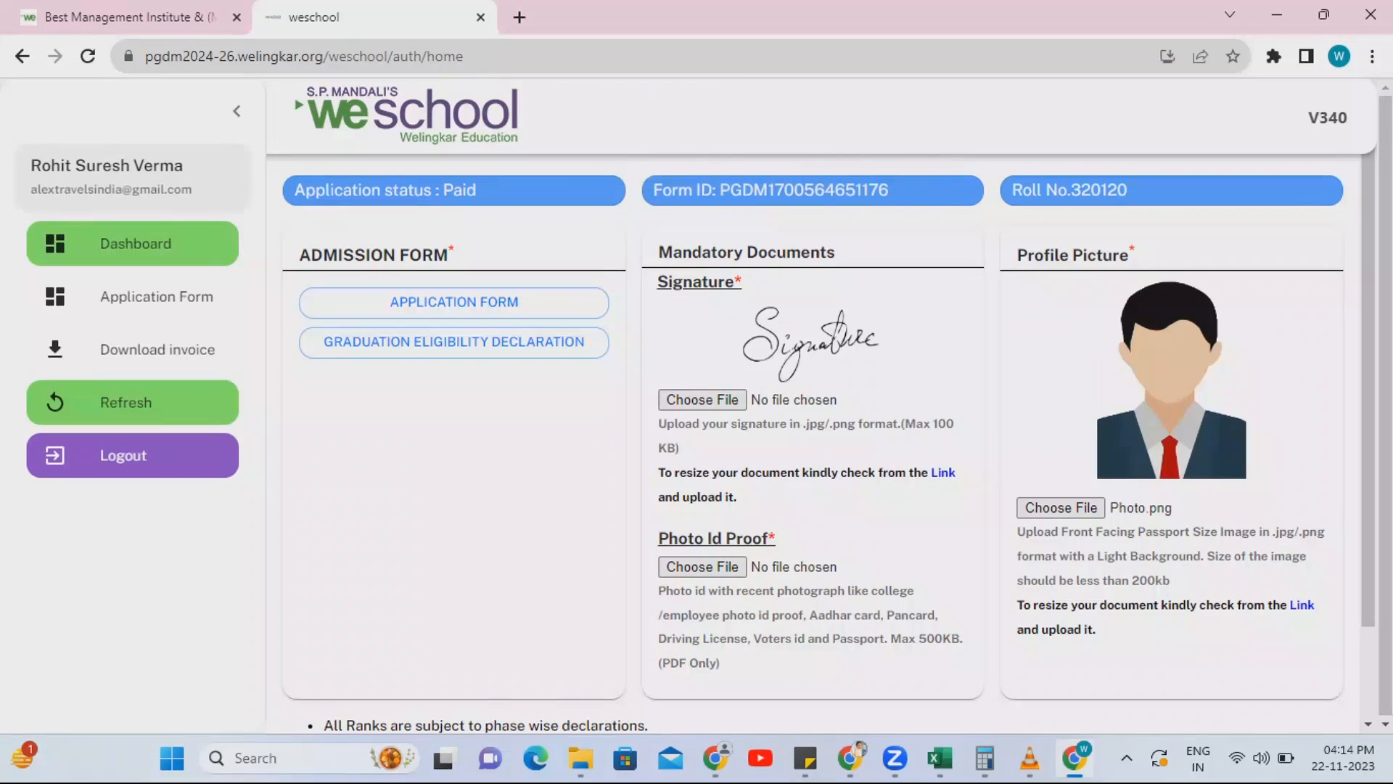
Step: Upload the Sign image, cropped around the signature, as the signature
left_click(703, 399)
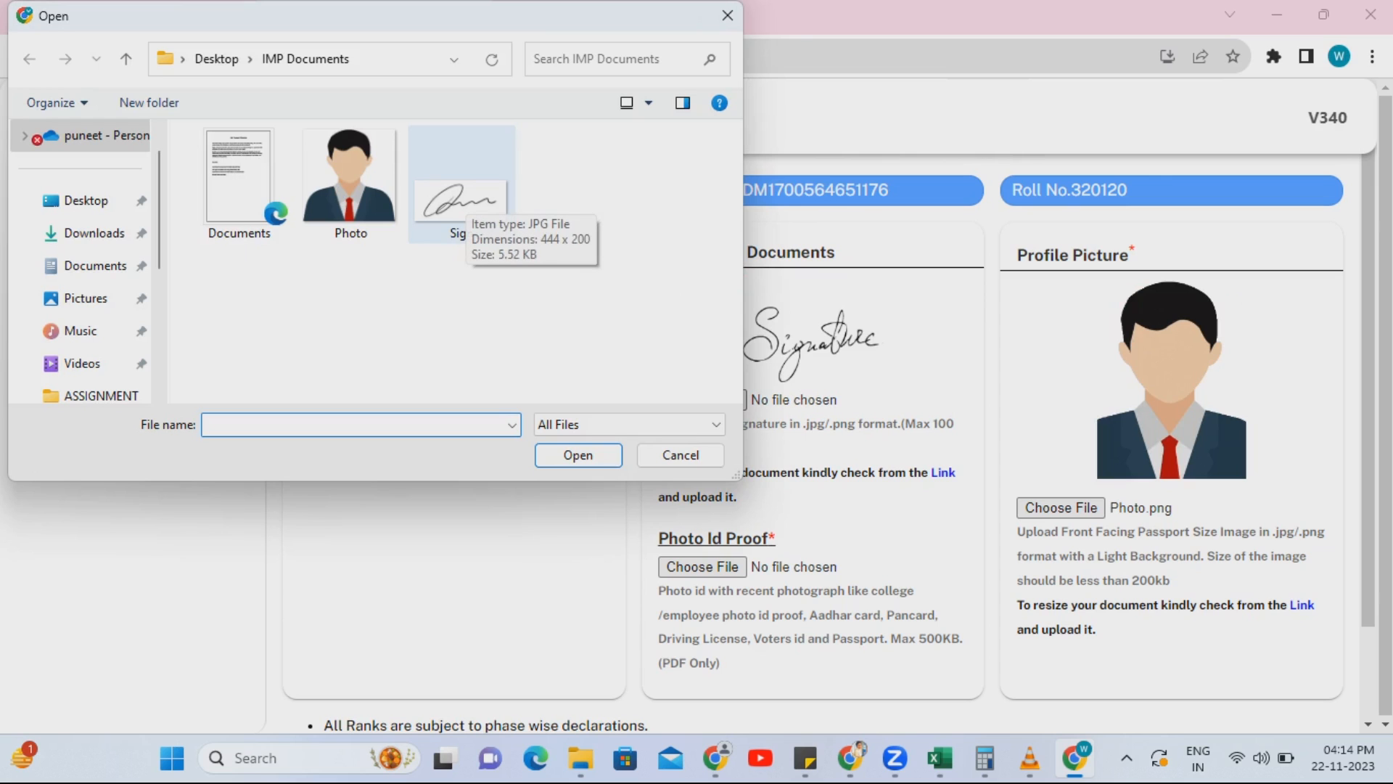
double_click(462, 199)
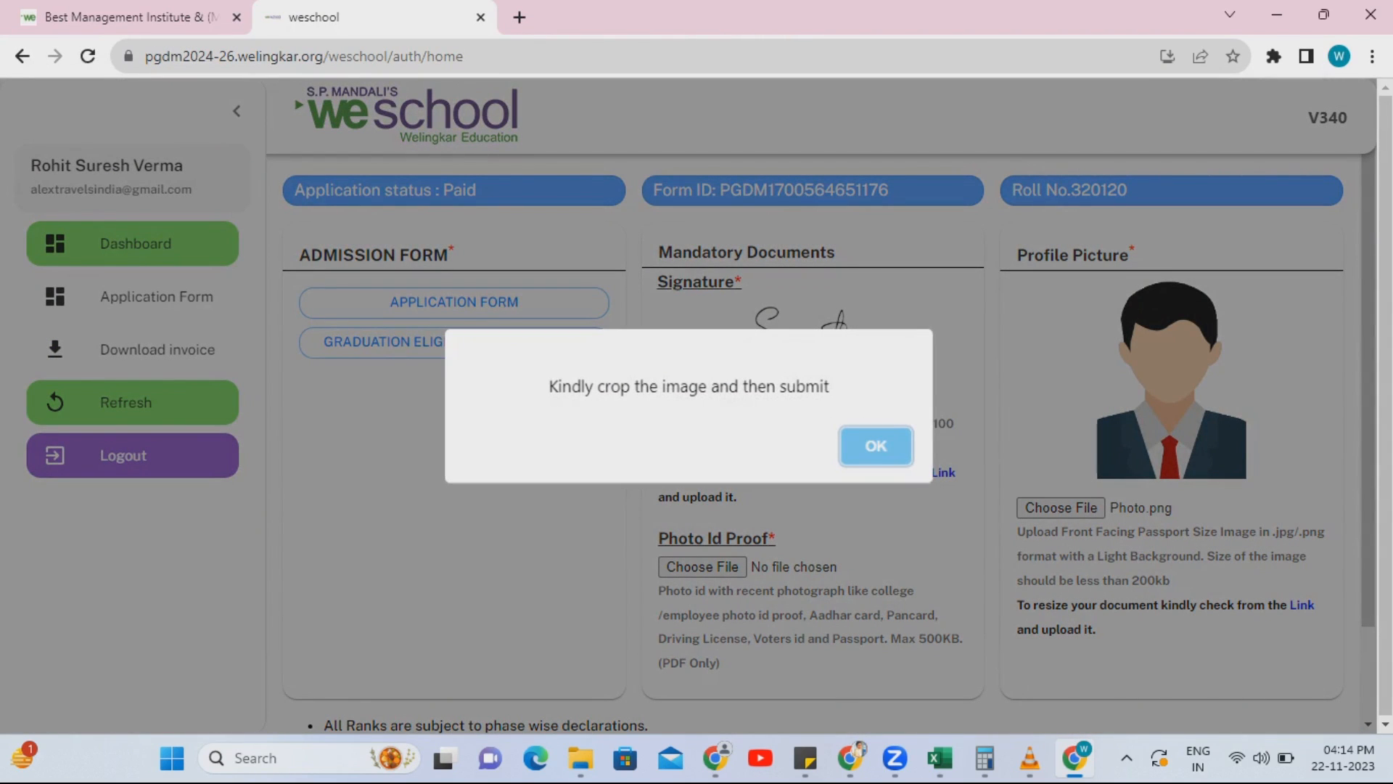
key("Return")
left_click_drag(512, 294, 924, 478)
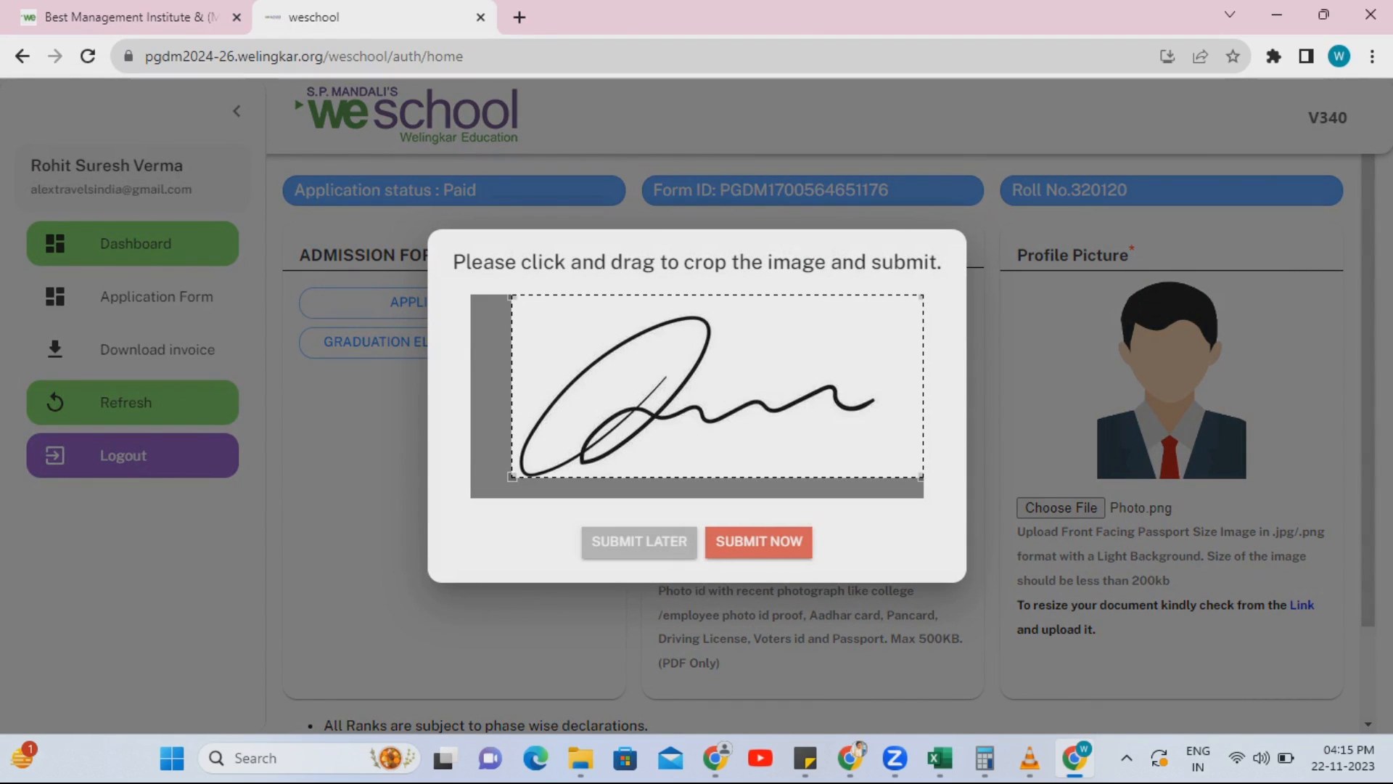
left_click_drag(717, 386, 715, 395)
left_click(758, 541)
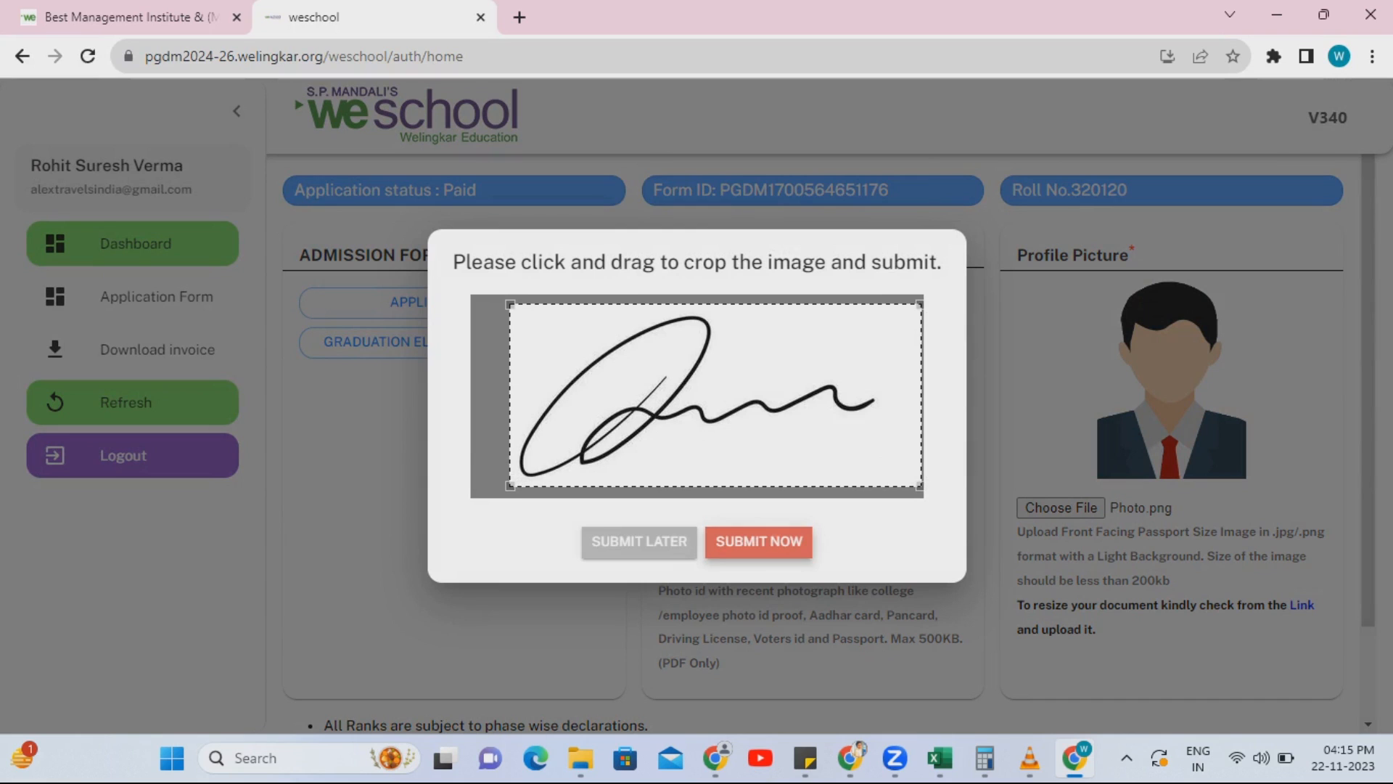
key("Return")
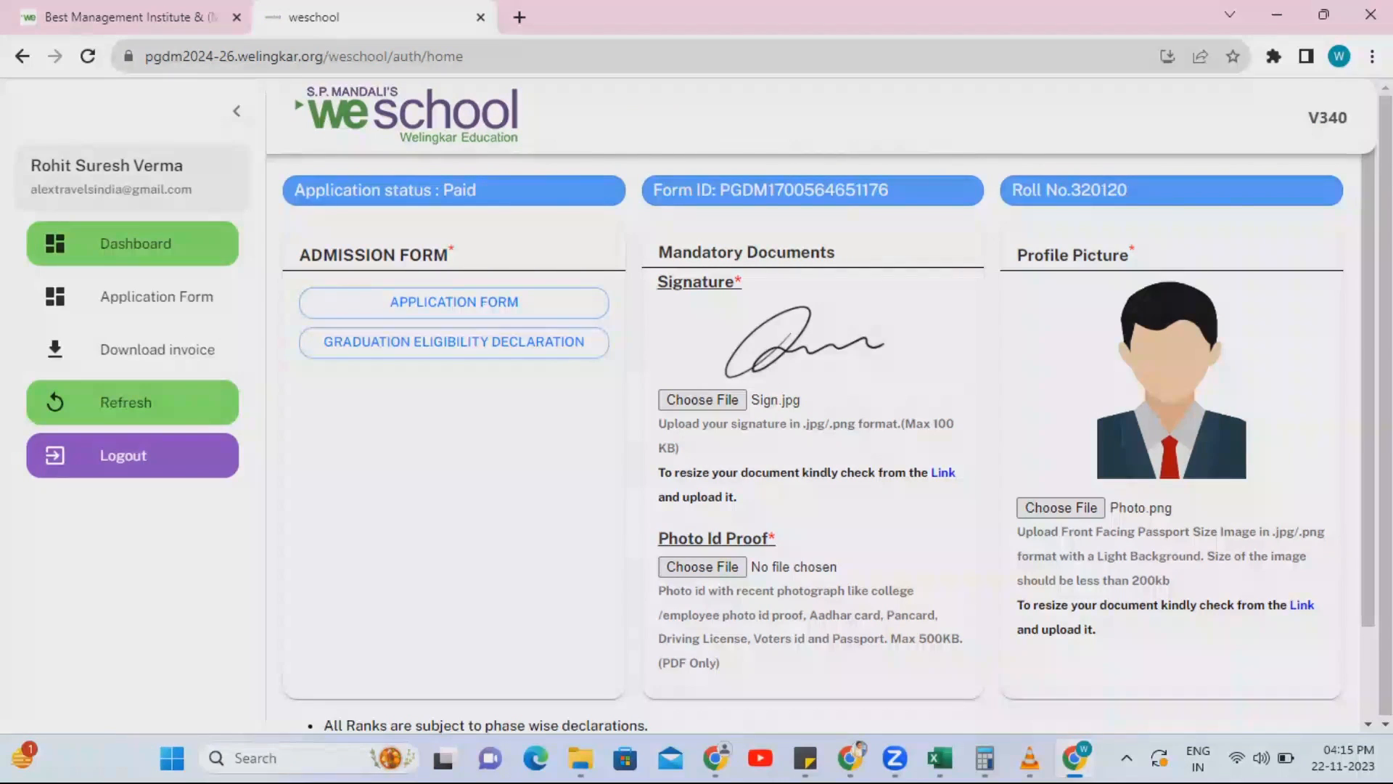
Step: Upload Documents.pdf as the photo ID proof and acknowledge the success message
left_click(702, 567)
left_click(239, 182)
left_click(578, 455)
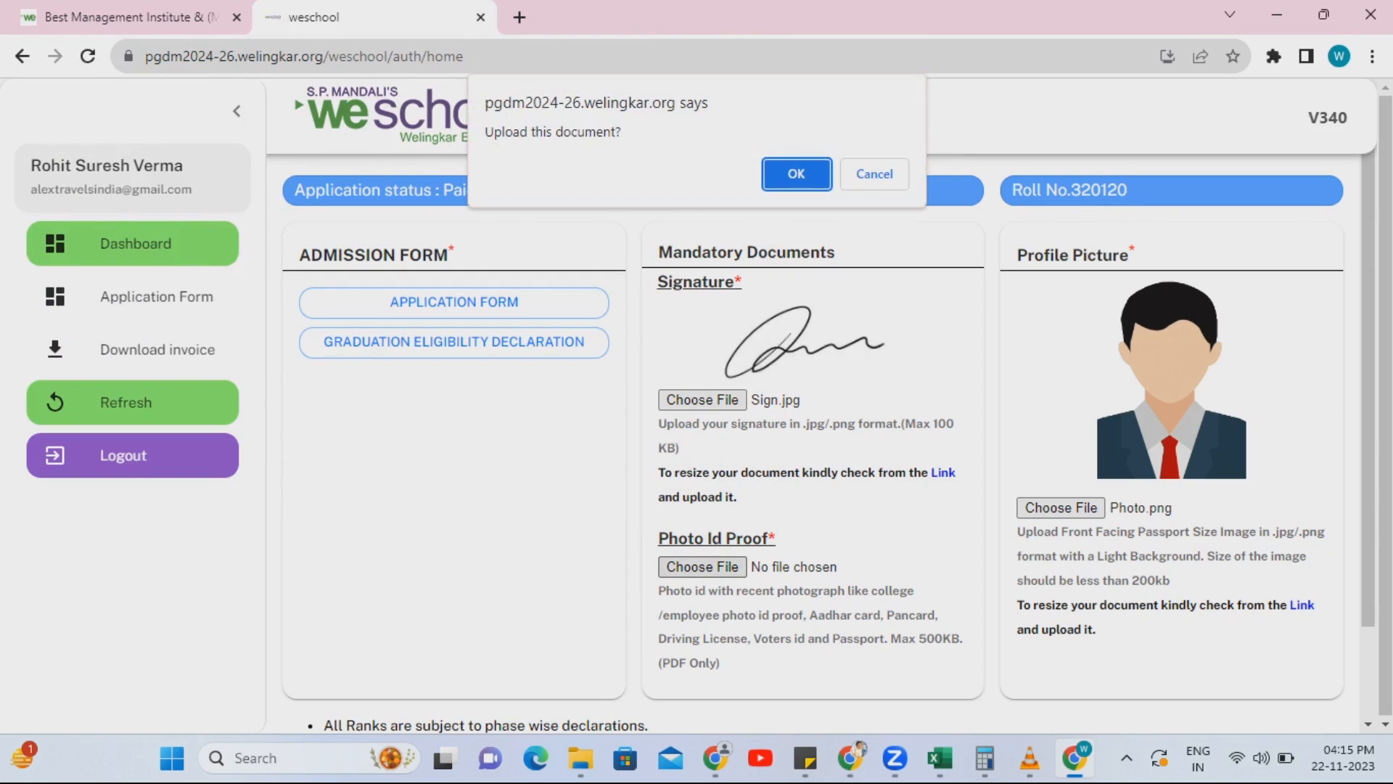
key("Return")
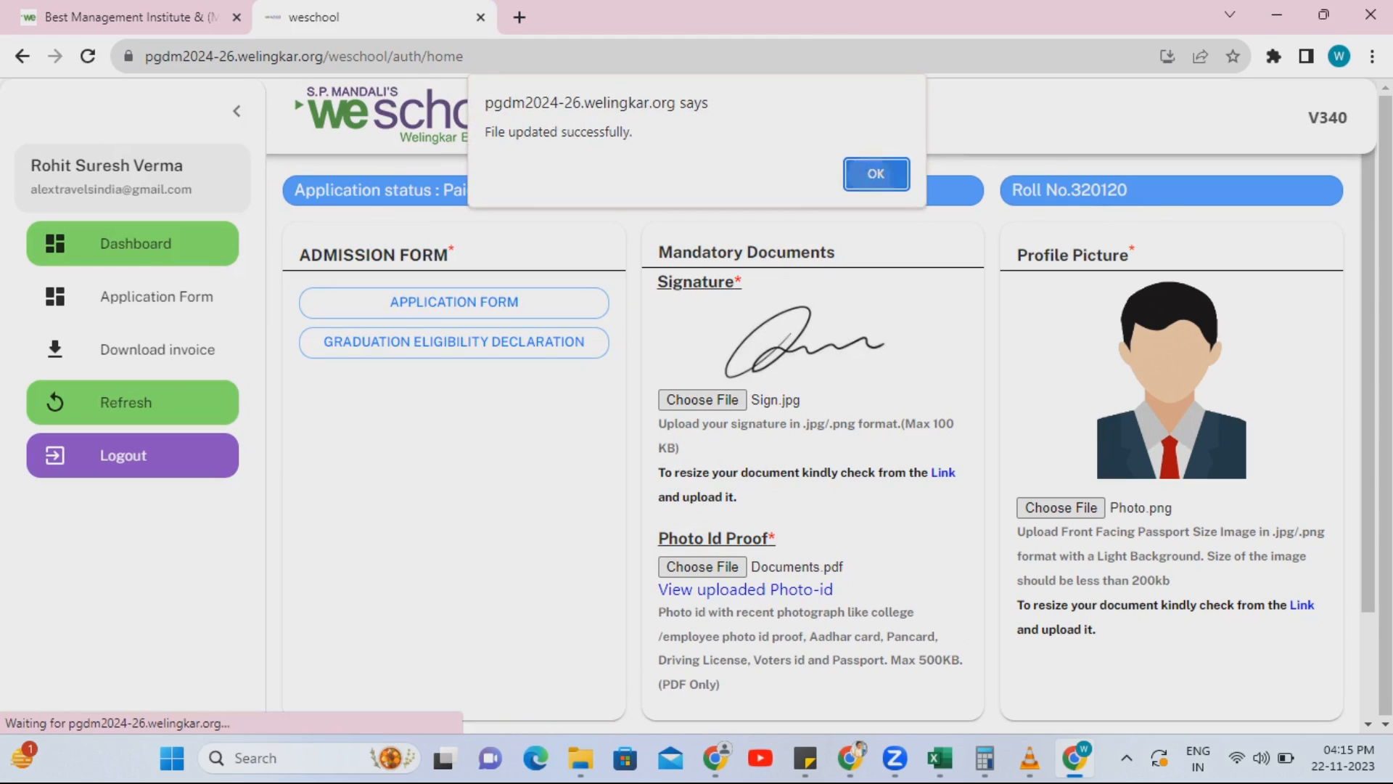
key("Return")
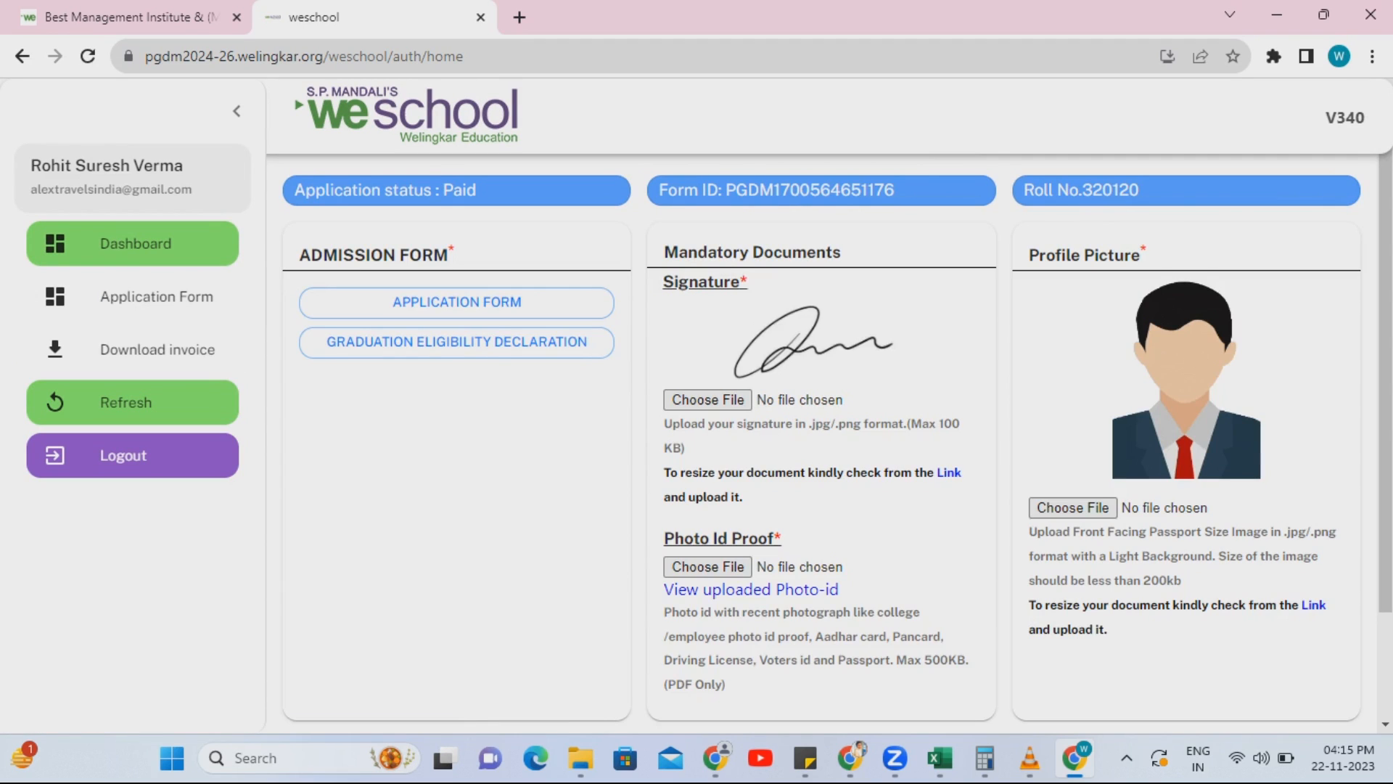
scroll(820, 435, "down", 2)
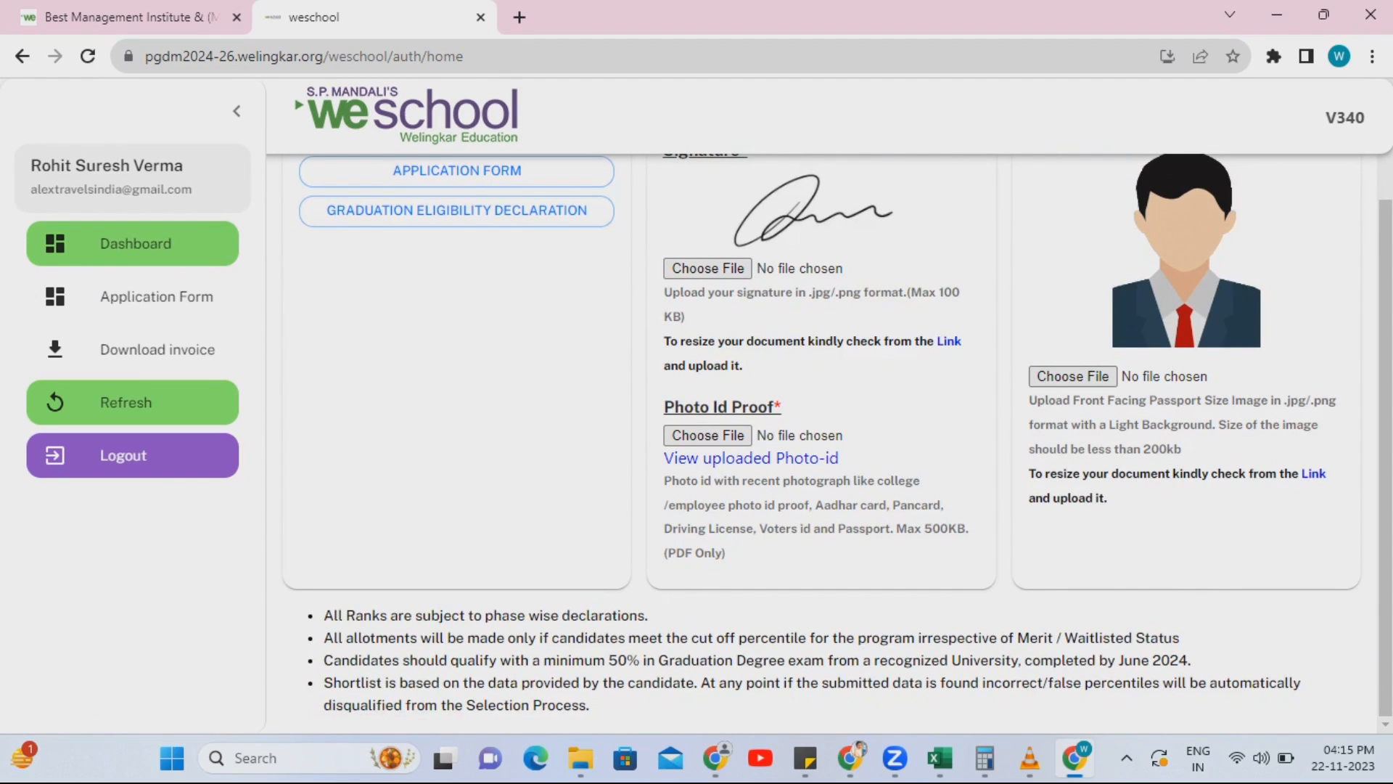
scroll(820, 435, "up", 2)
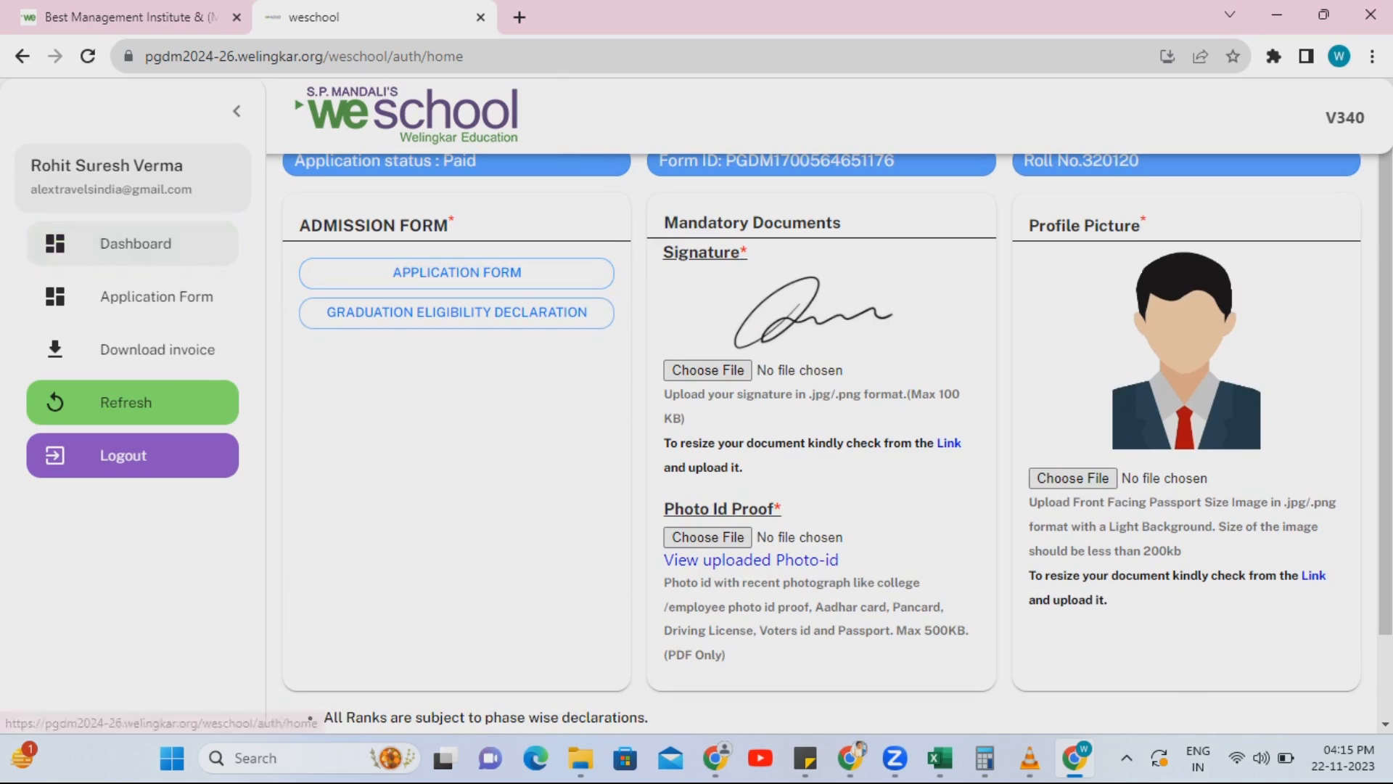
Step: In the application form, select Mr and Male and enter the Aadhar number
left_click(457, 272)
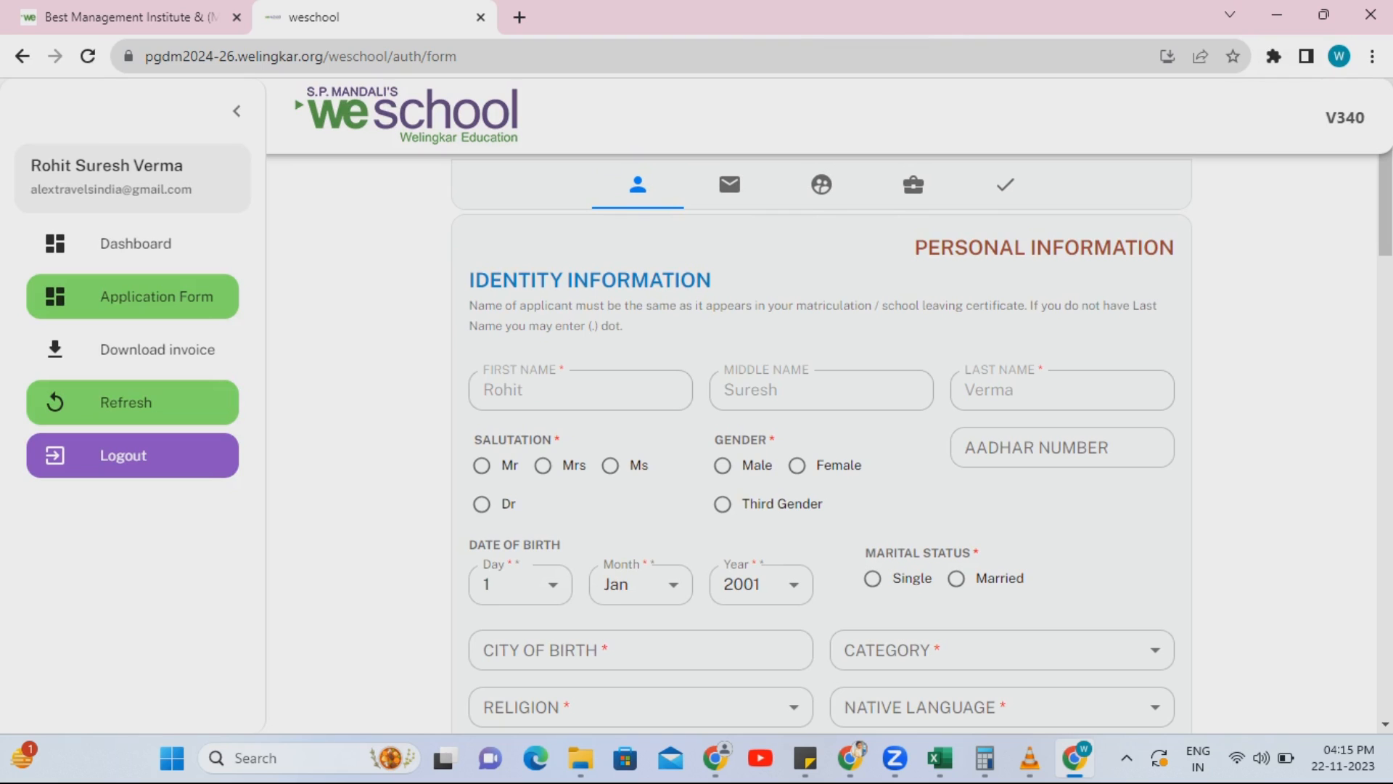
left_click(481, 466)
left_click(723, 466)
left_click(1062, 448)
type("12345678")
left_click(520, 584)
scroll(512, 579, "down", 8)
left_click(511, 579)
left_click(761, 584)
scroll(747, 578, "up", 5)
left_click(744, 688)
left_click(873, 578)
scroll(822, 464, "down", 4)
left_click(624, 344)
type("Mumbai")
Step: Choose Open/General category, Hinduism religion and Punjabi native language
left_click(1002, 344)
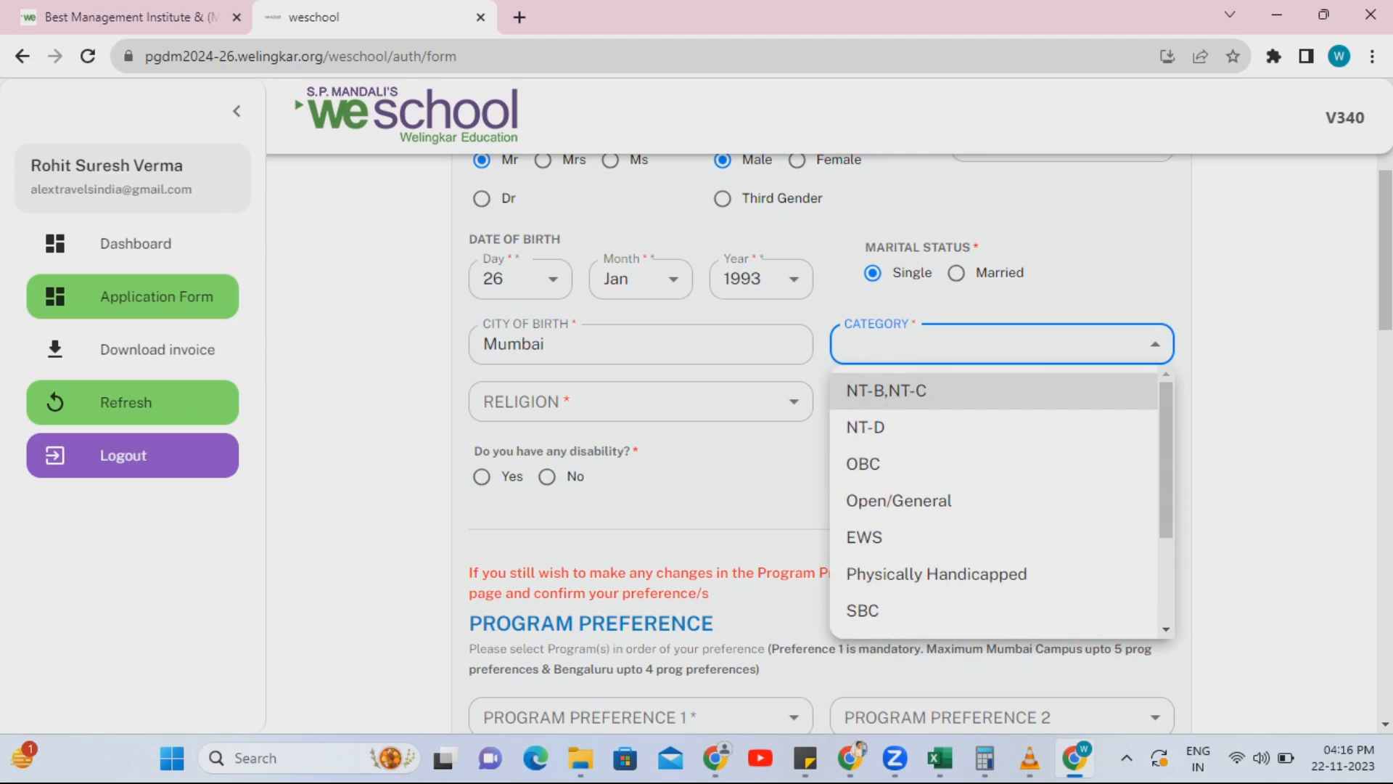
left_click(899, 501)
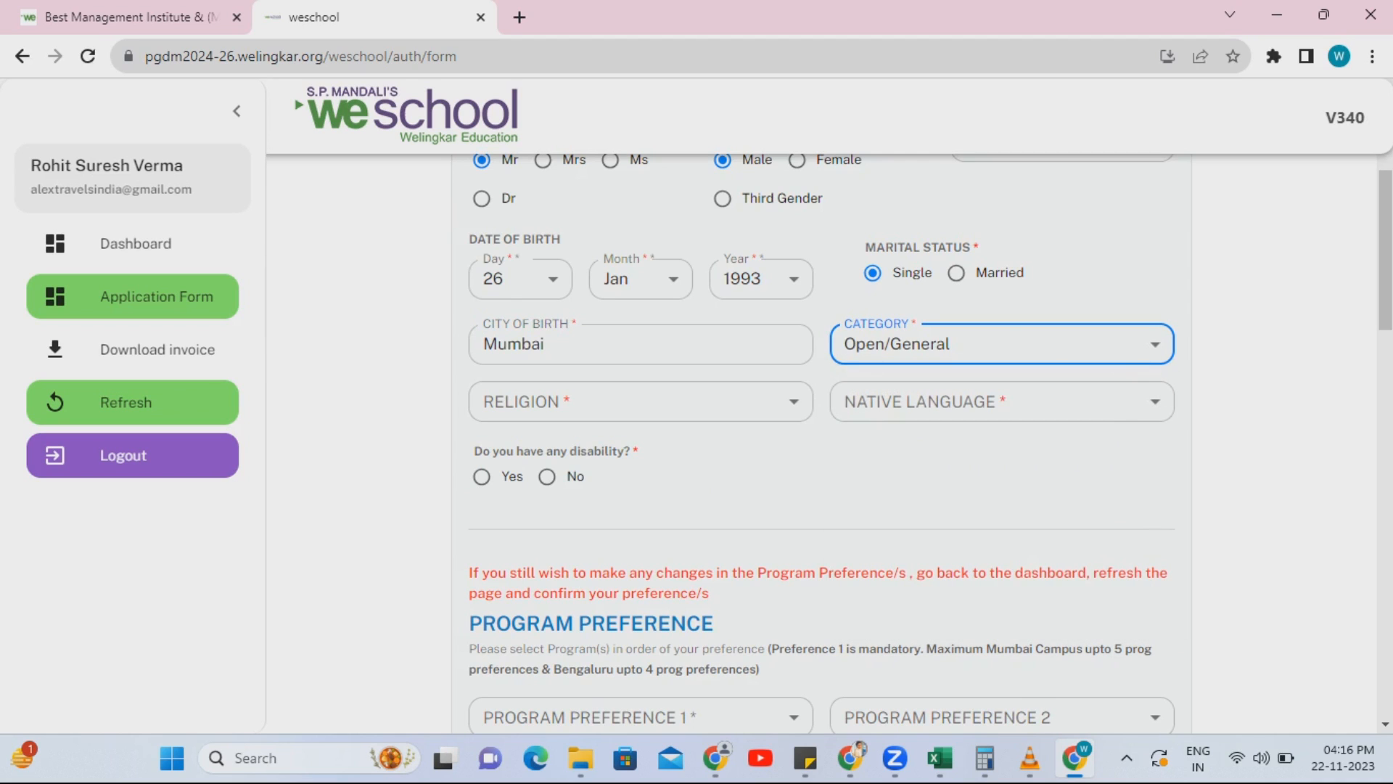
left_click(640, 401)
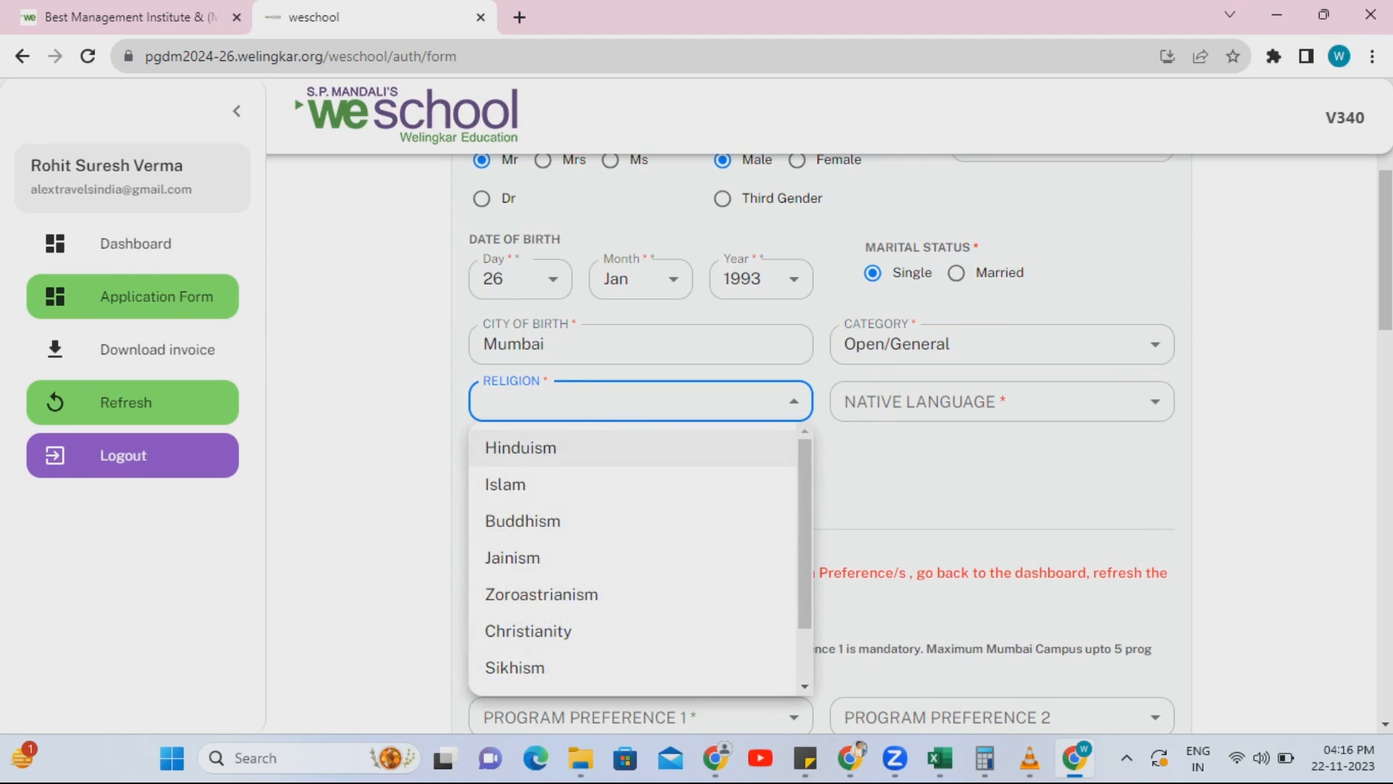
left_click(528, 447)
left_click(1002, 401)
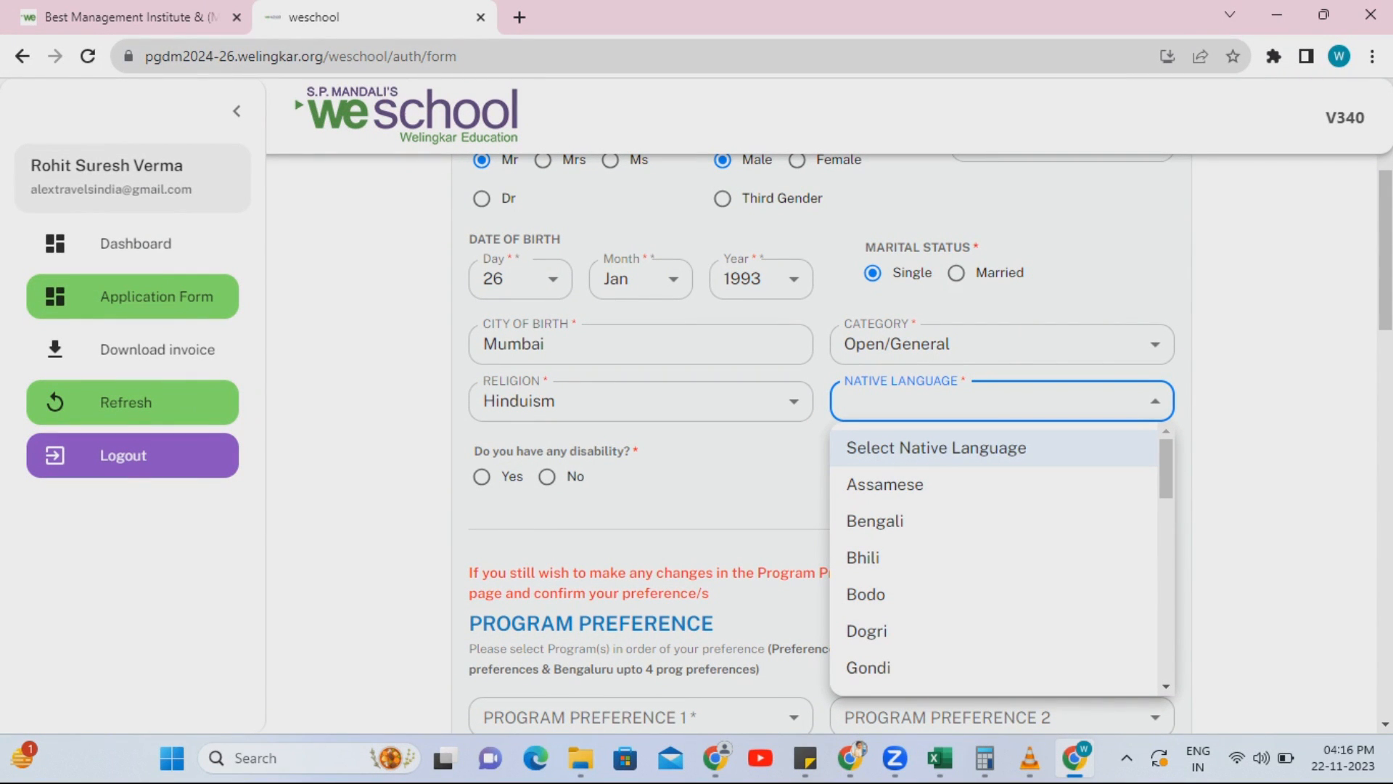
key("p")
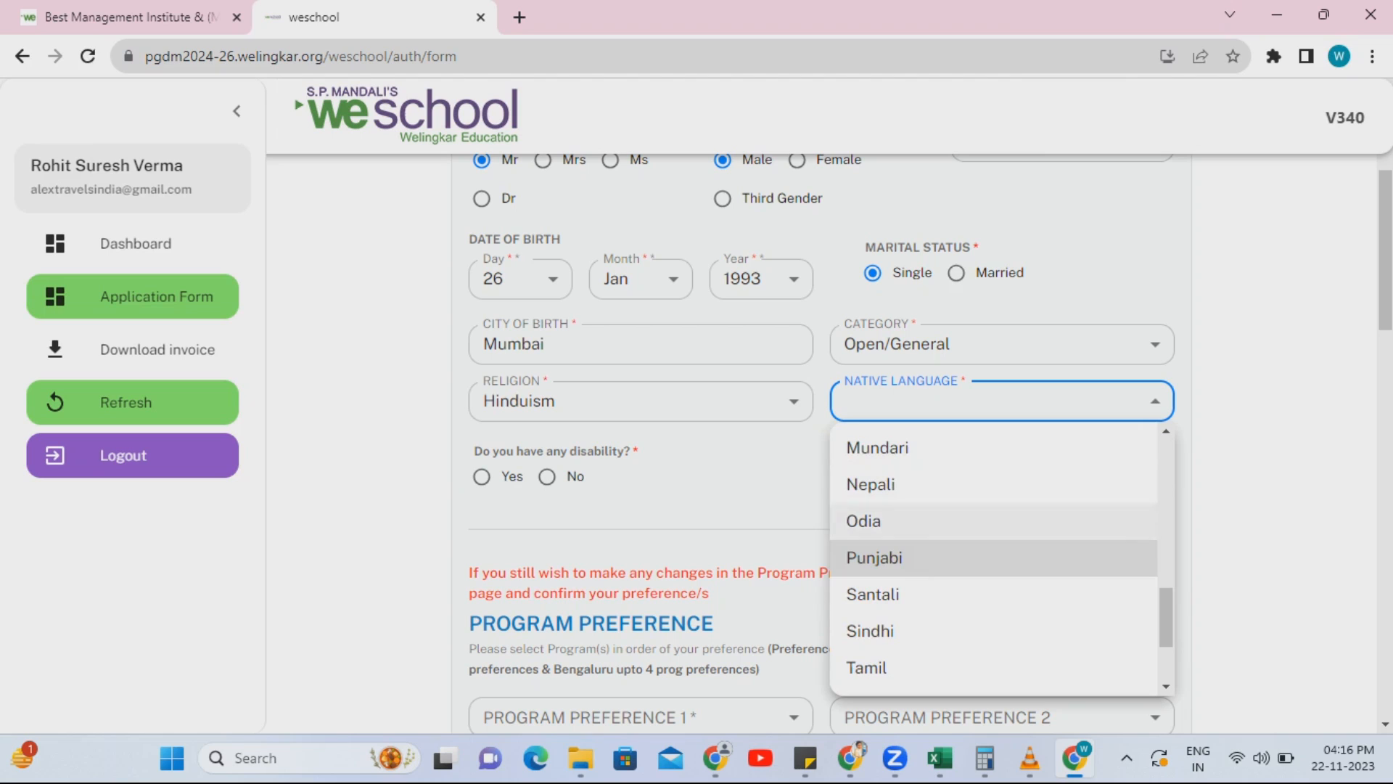
key("Return")
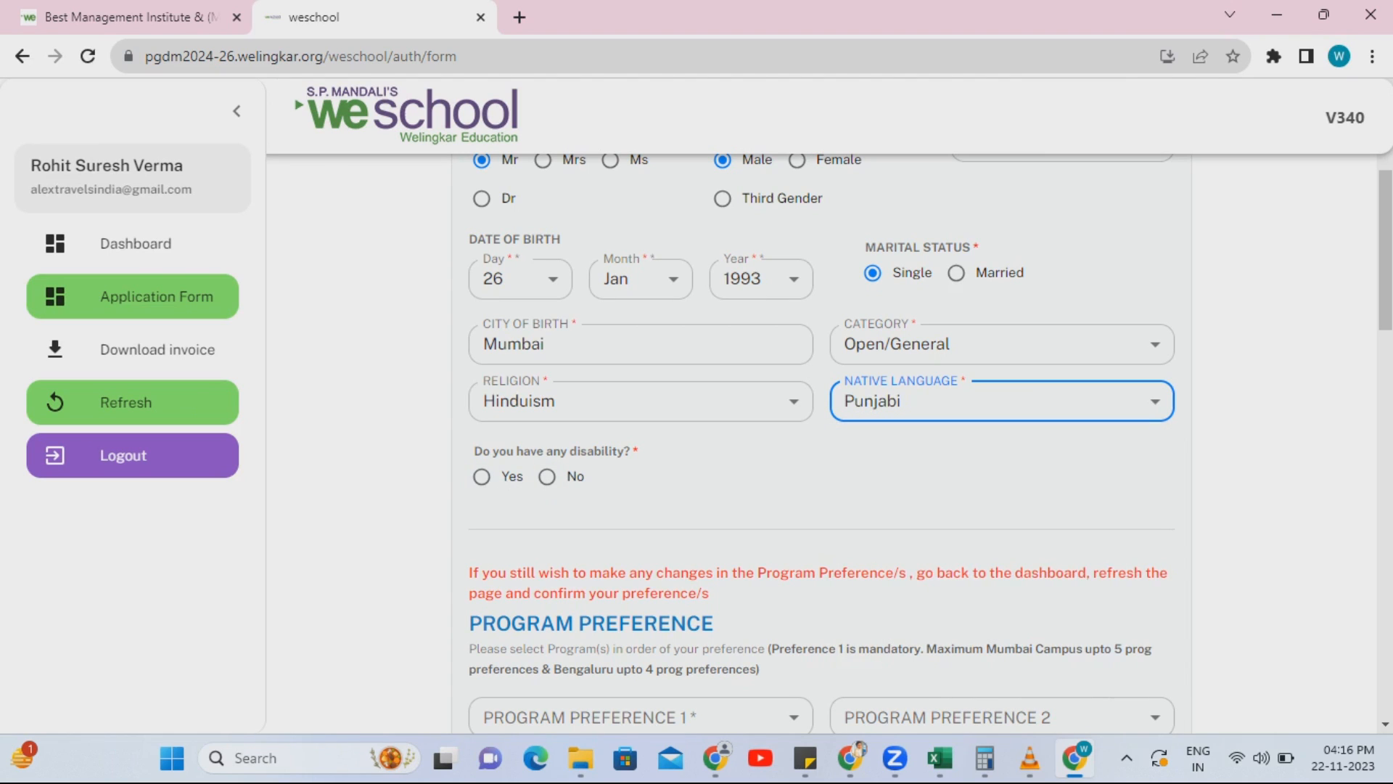
Step: Answer No to the disability question, cancelling the certificate upload
left_click(482, 477)
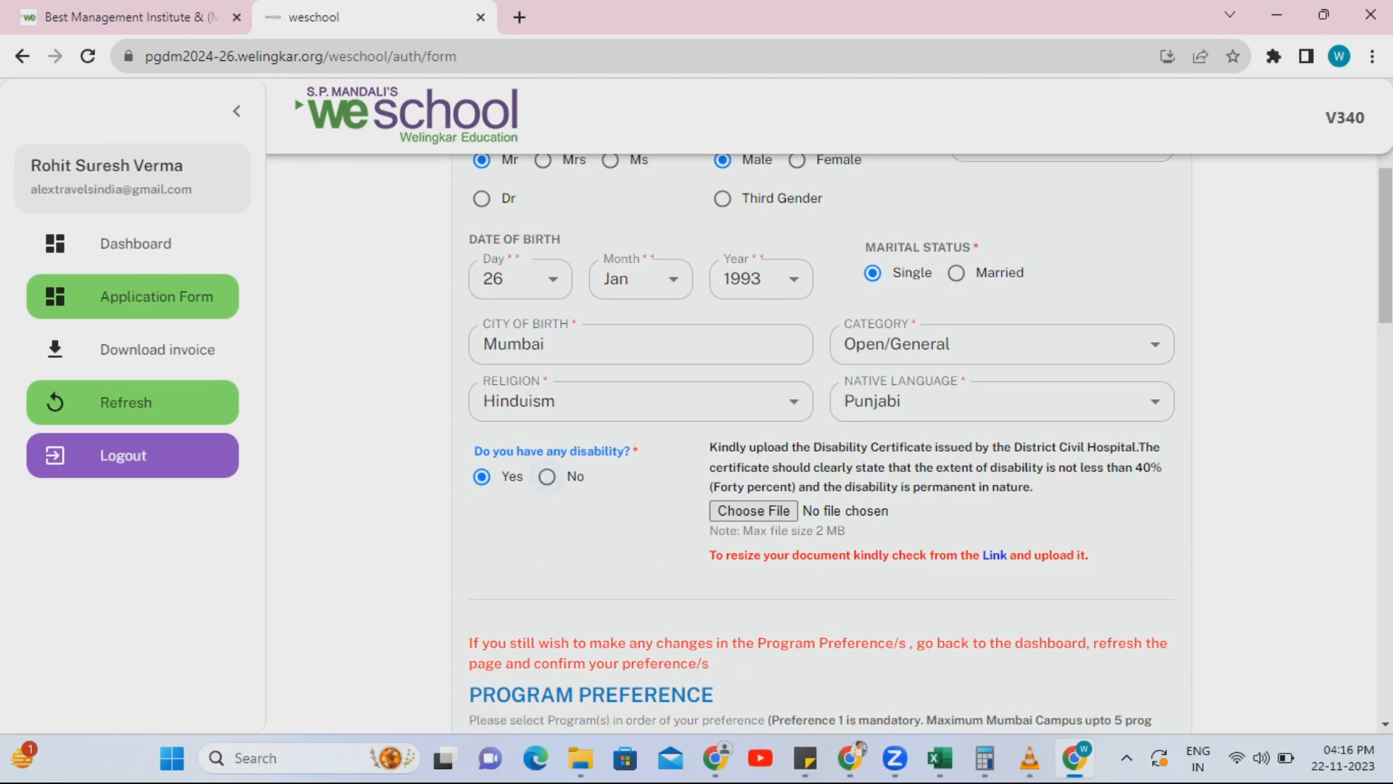
left_click(548, 477)
left_click(482, 477)
left_click(780, 512)
left_click(680, 455)
left_click(547, 476)
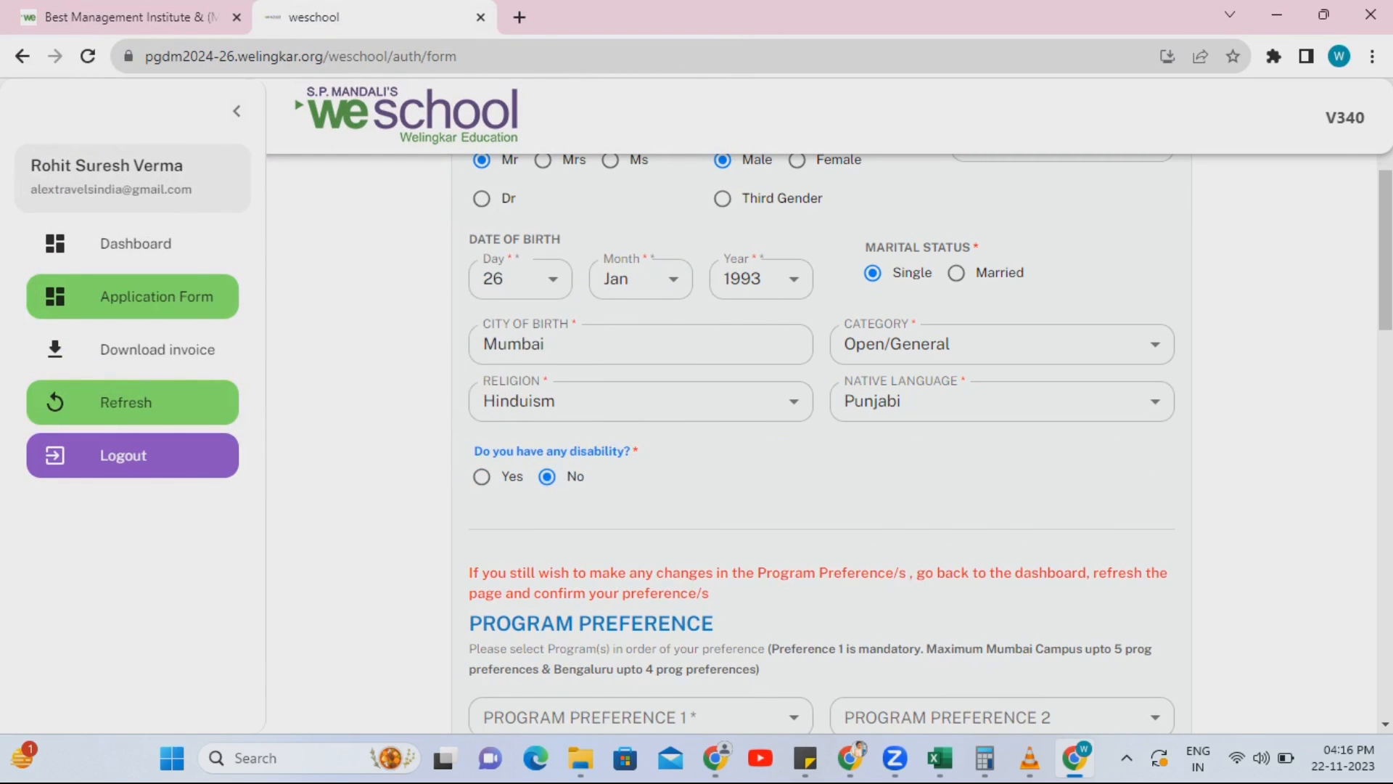
scroll(820, 508, "down", 6)
Step: Fill preferences 1–5 with Healthcare Management, Media & Entertainment, Business Design - Mumbai and Research and Business Analytics
scroll(820, 508, "up", 5)
scroll(819, 436, "down", 4)
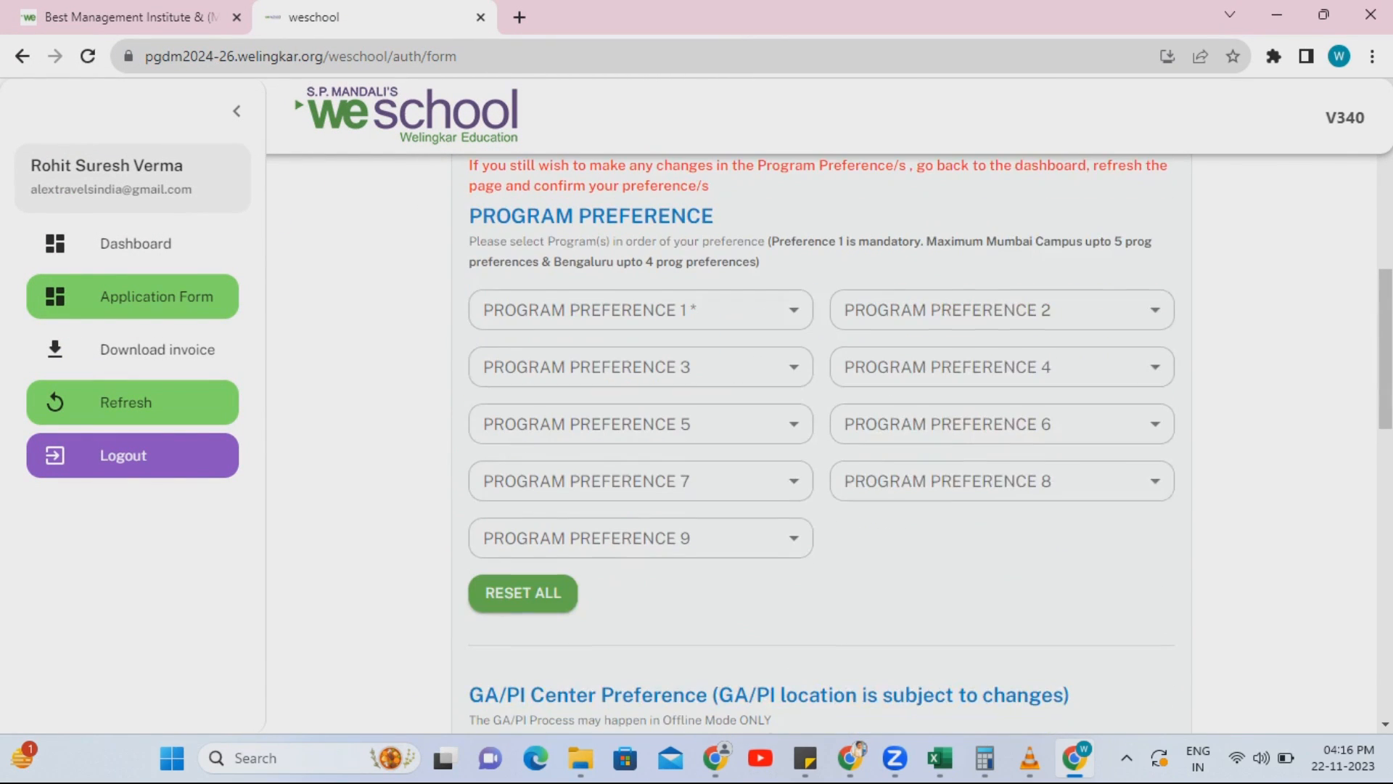
scroll(820, 435, "up", 3)
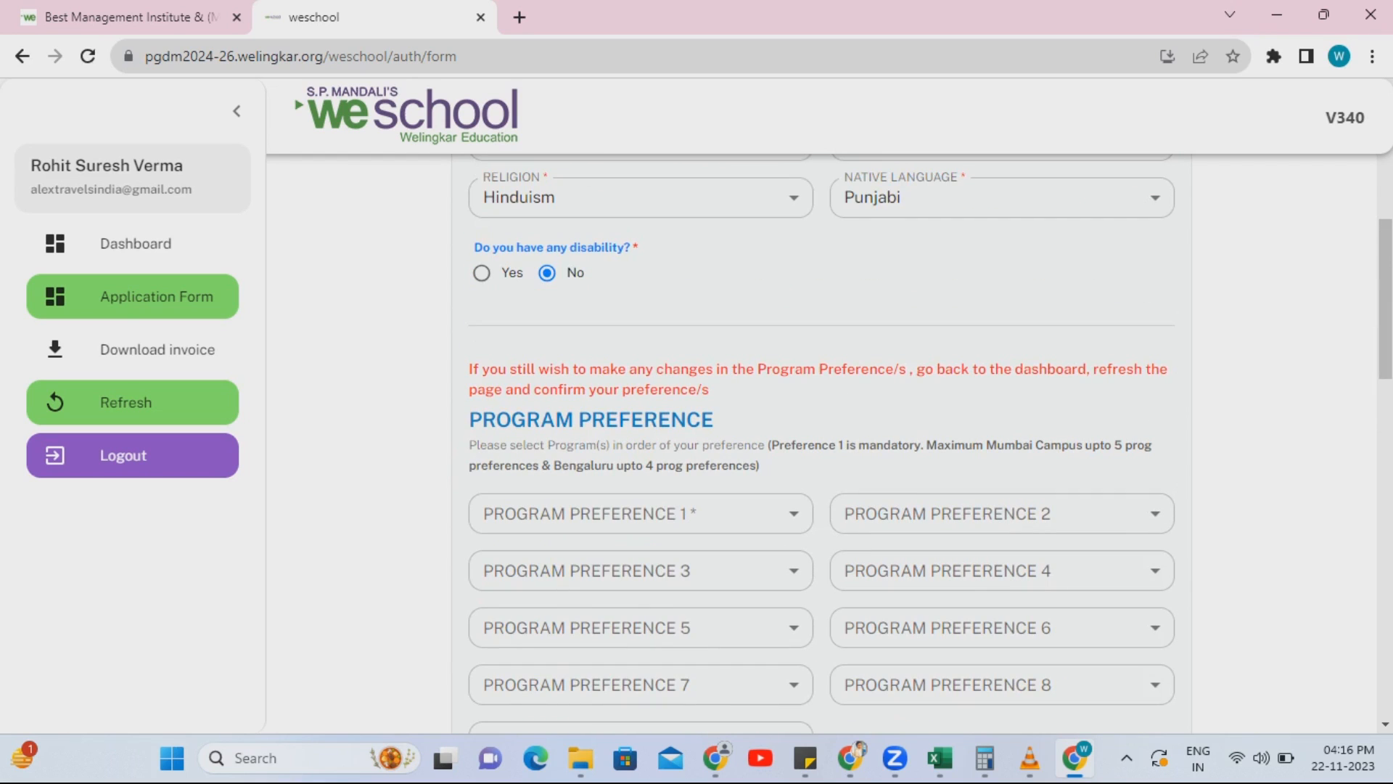
scroll(1001, 450, "down", 2)
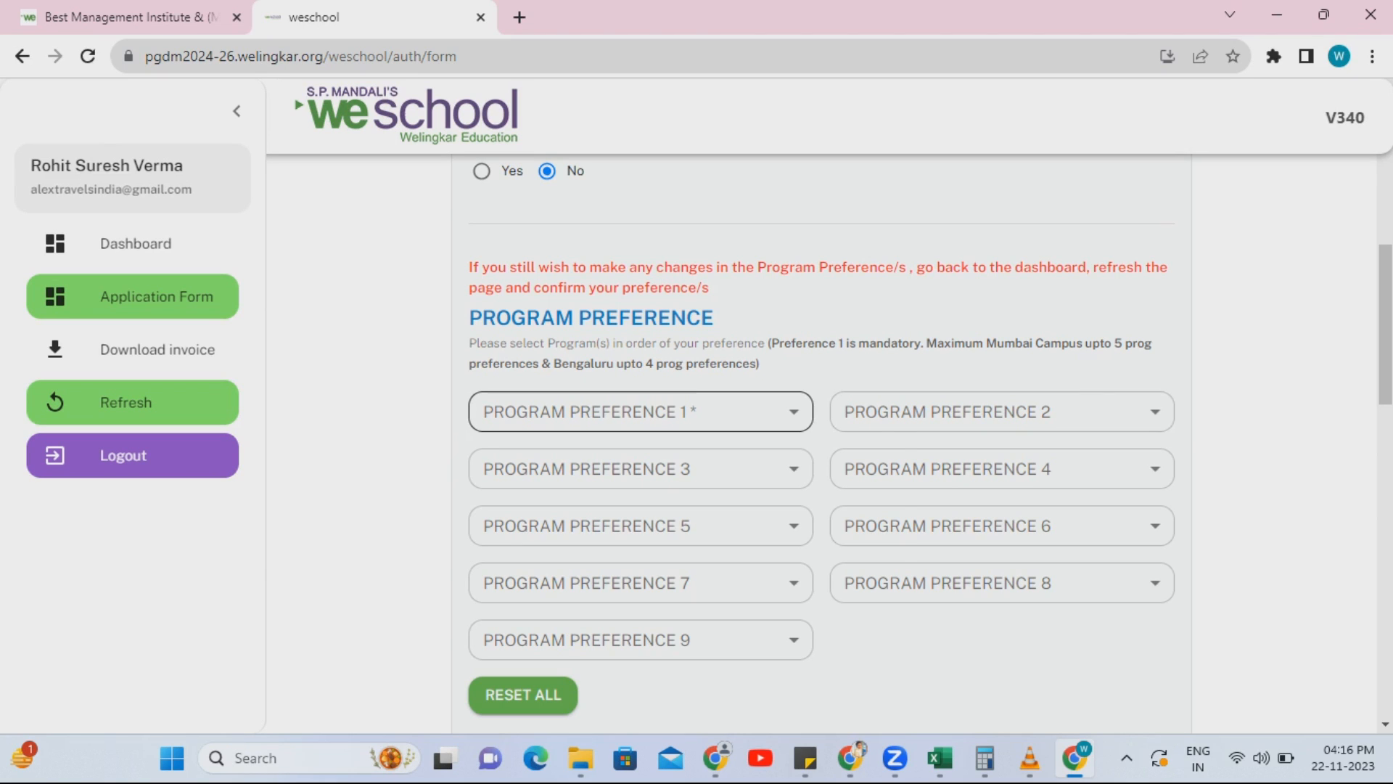
left_click(642, 411)
left_click(551, 675)
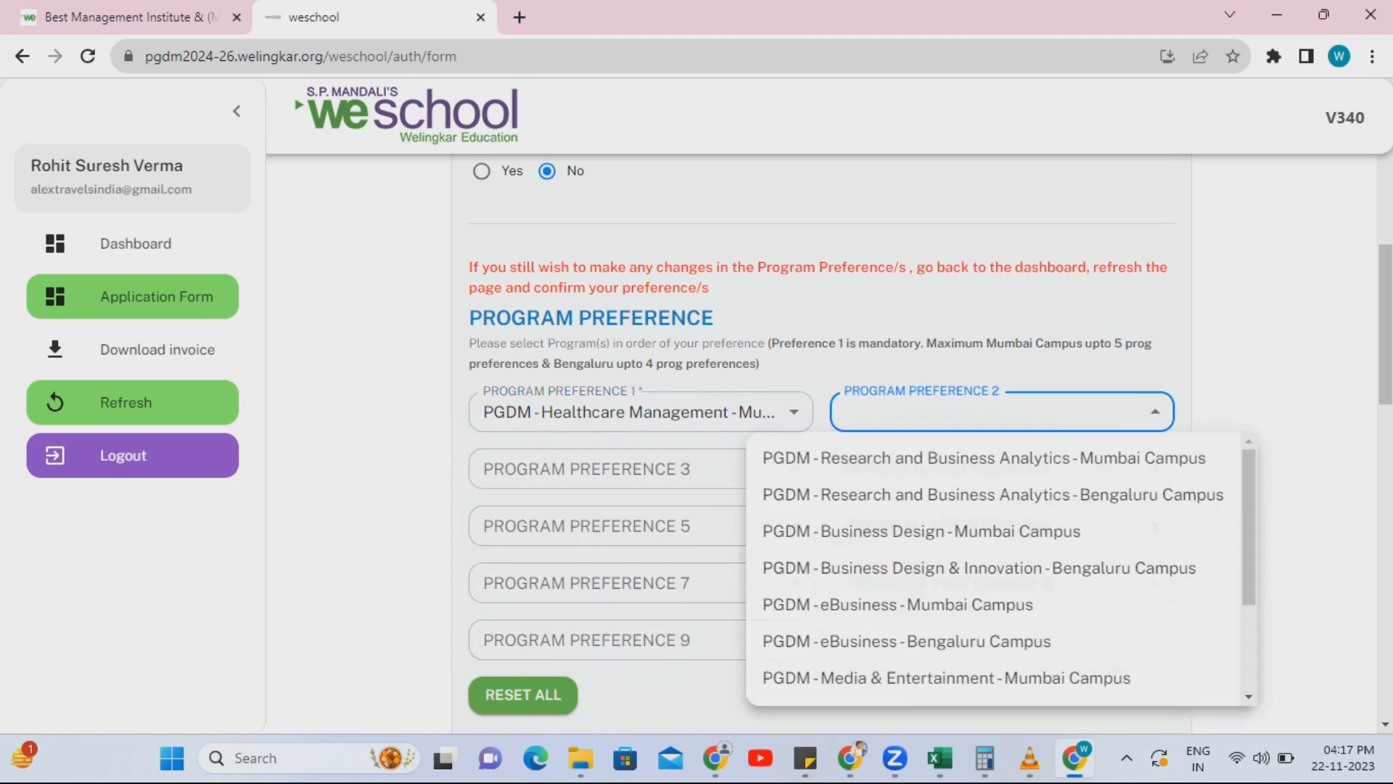
left_click(944, 677)
left_click(642, 469)
left_click(631, 544)
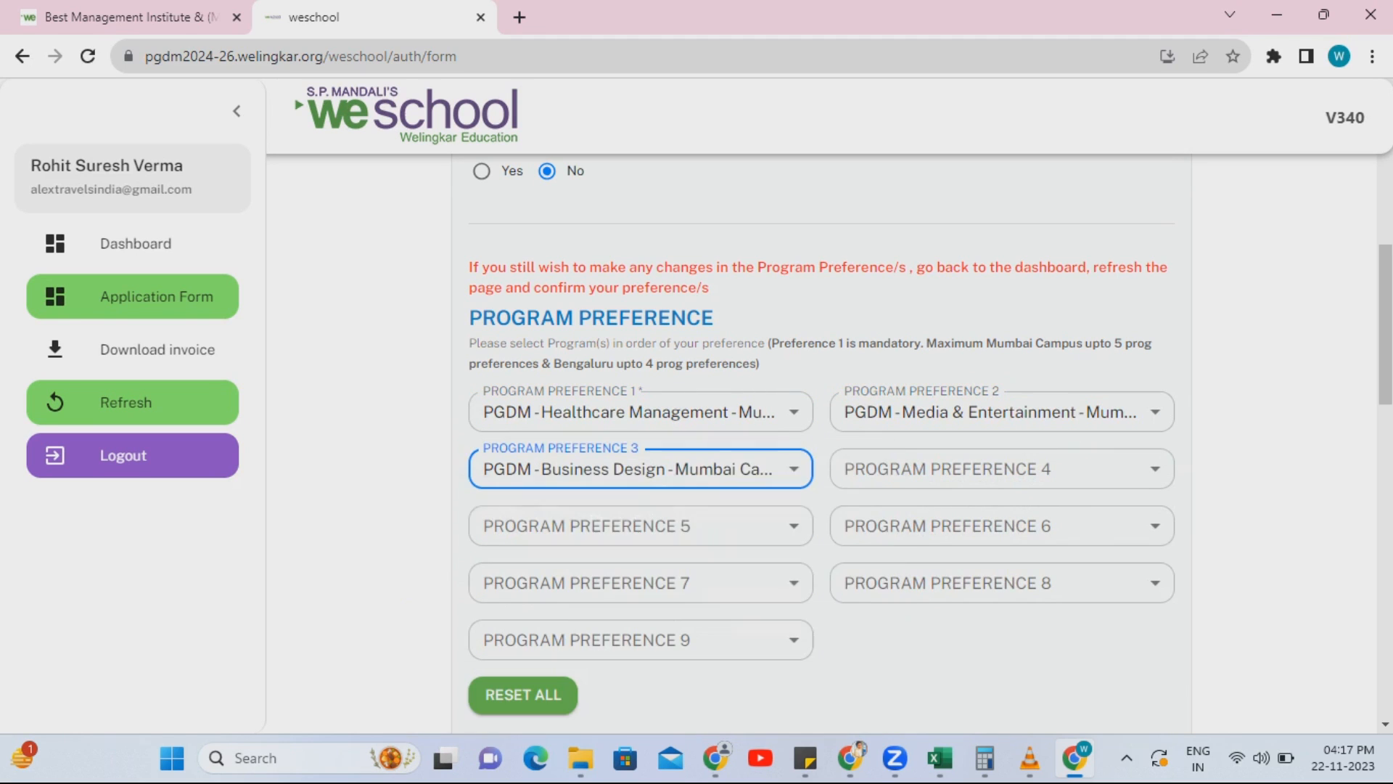
left_click(1001, 469)
left_click(880, 504)
left_click(642, 526)
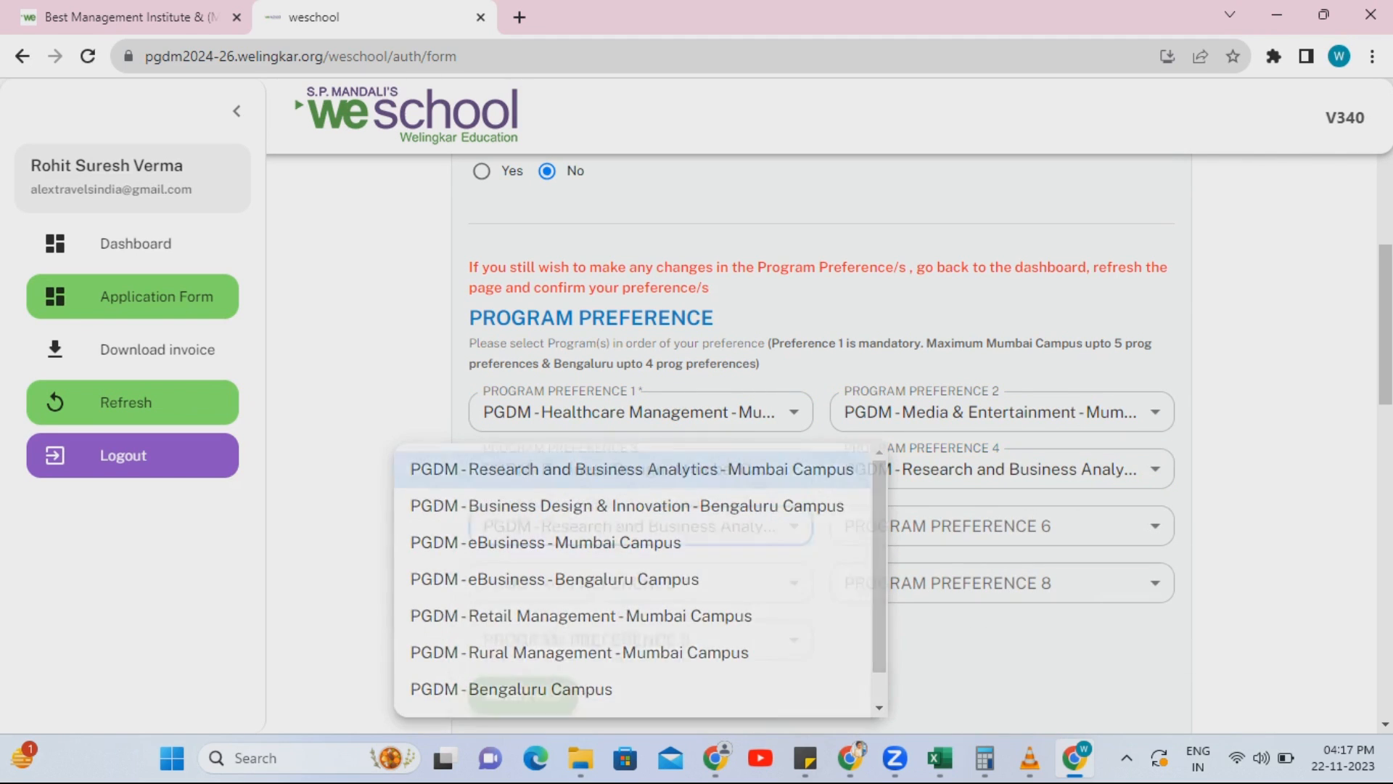
left_click(631, 469)
Step: Pick PGDM Bengaluru, PGDM Mumbai and Business Design & Innovation for preferences 6–8; preference 9 hits the five-Mumbai limit
left_click(1001, 526)
left_click(871, 653)
left_click(642, 582)
left_click(537, 690)
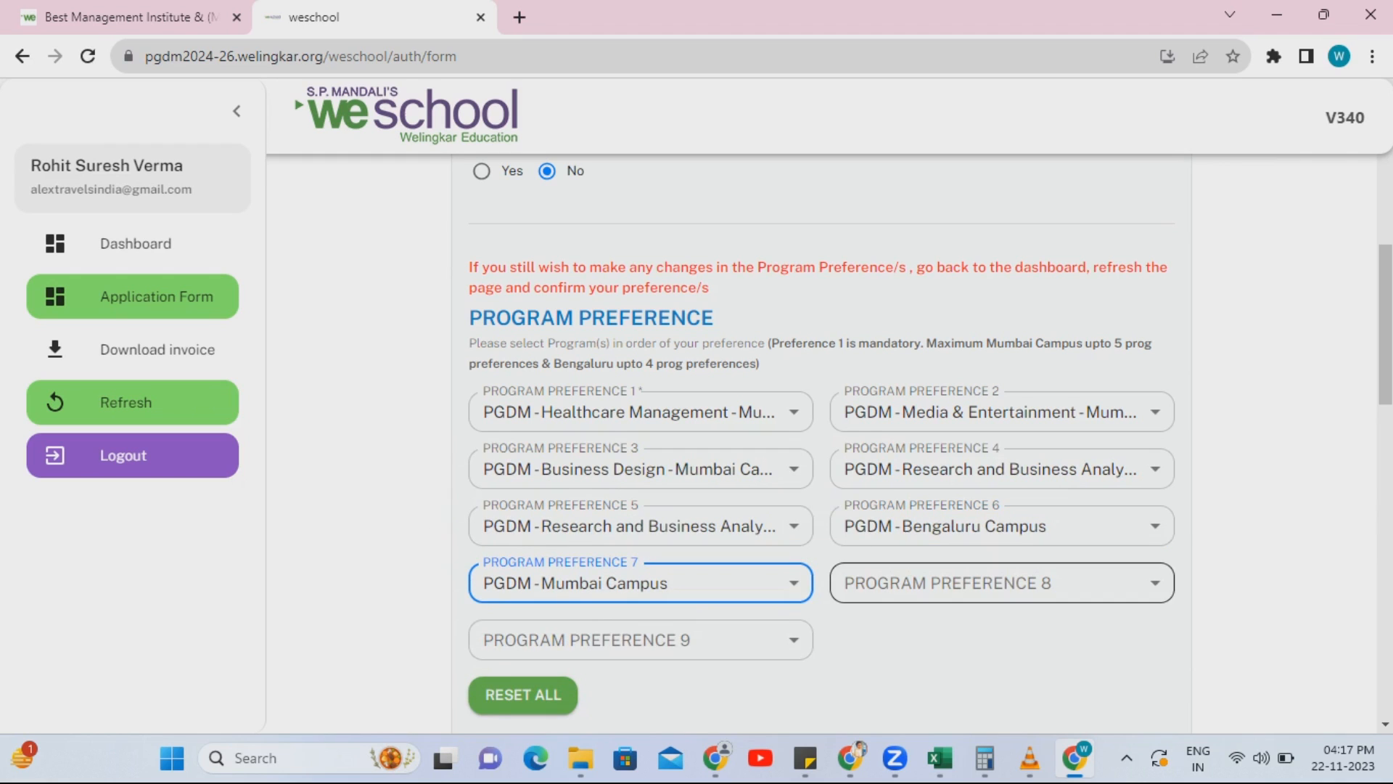
left_click(1001, 583)
left_click(958, 544)
left_click(642, 640)
left_click(642, 653)
key("Return")
key("Down")
key("Return")
key("Return")
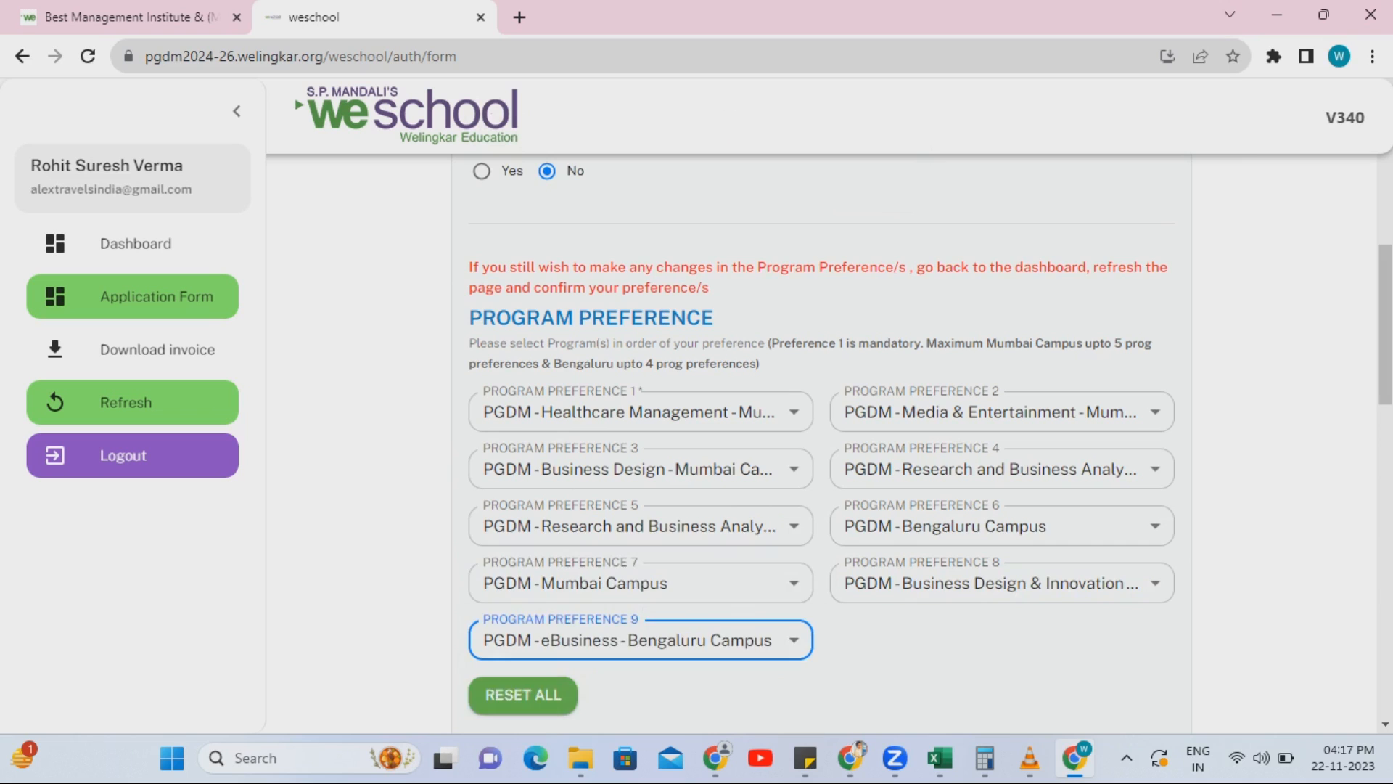
Step: Reset all preferences, then reselect Healthcare Management, Media & Entertainment, Business Design - Mumbai and Research and Business Analytics as 1–4
scroll(820, 435, "down", 3)
left_click(523, 491)
scroll(640, 442, "up", 3)
left_click(641, 411)
left_click(592, 676)
left_click(1002, 411)
left_click(947, 678)
left_click(641, 468)
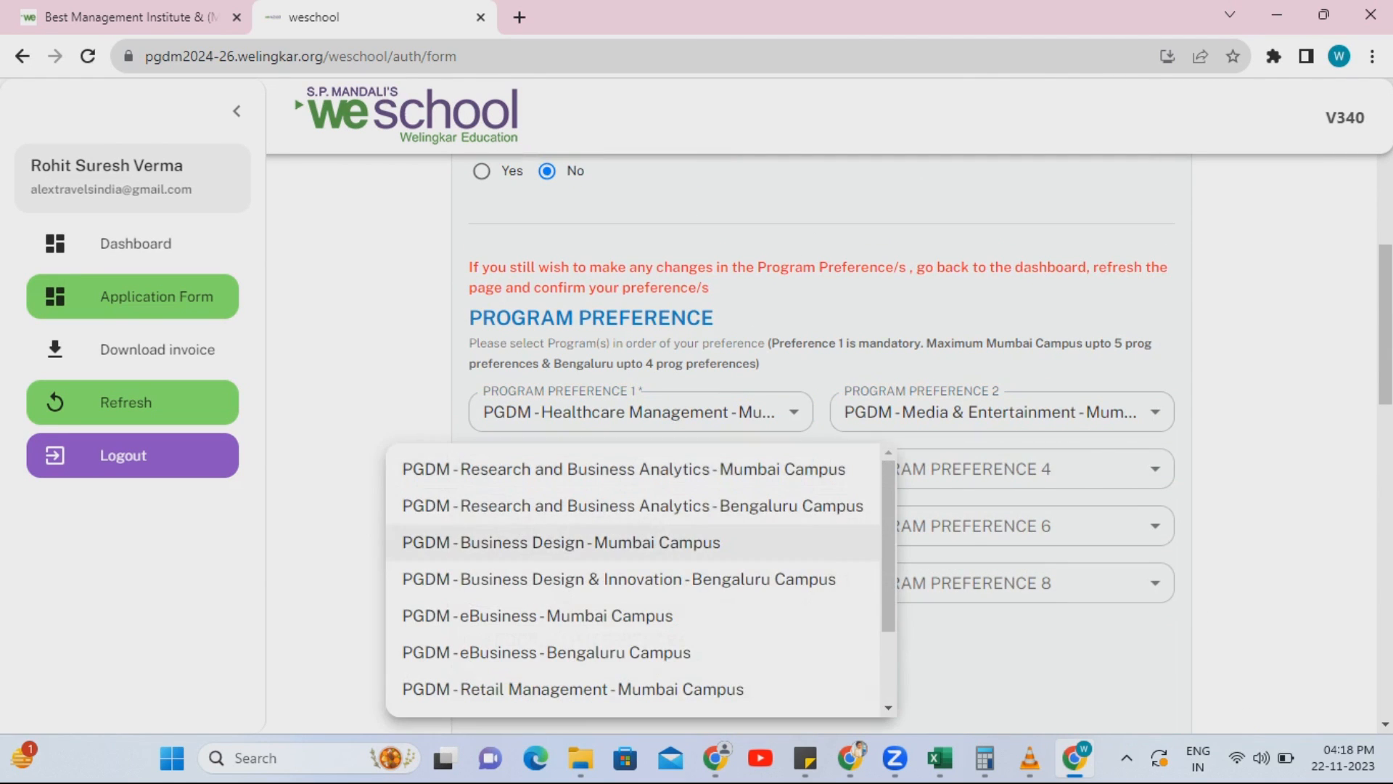
left_click(559, 537)
left_click(1002, 468)
left_click(933, 466)
Step: Set preferences 5–9 to Retail Management - Mumbai, PGDM Bengaluru, eBusiness Bengaluru, Research and Business Analytics, Business Design & Innovation
left_click(641, 526)
left_click(573, 616)
left_click(1002, 525)
left_click(933, 653)
left_click(641, 583)
left_click(581, 616)
left_click(1002, 583)
left_click(1003, 543)
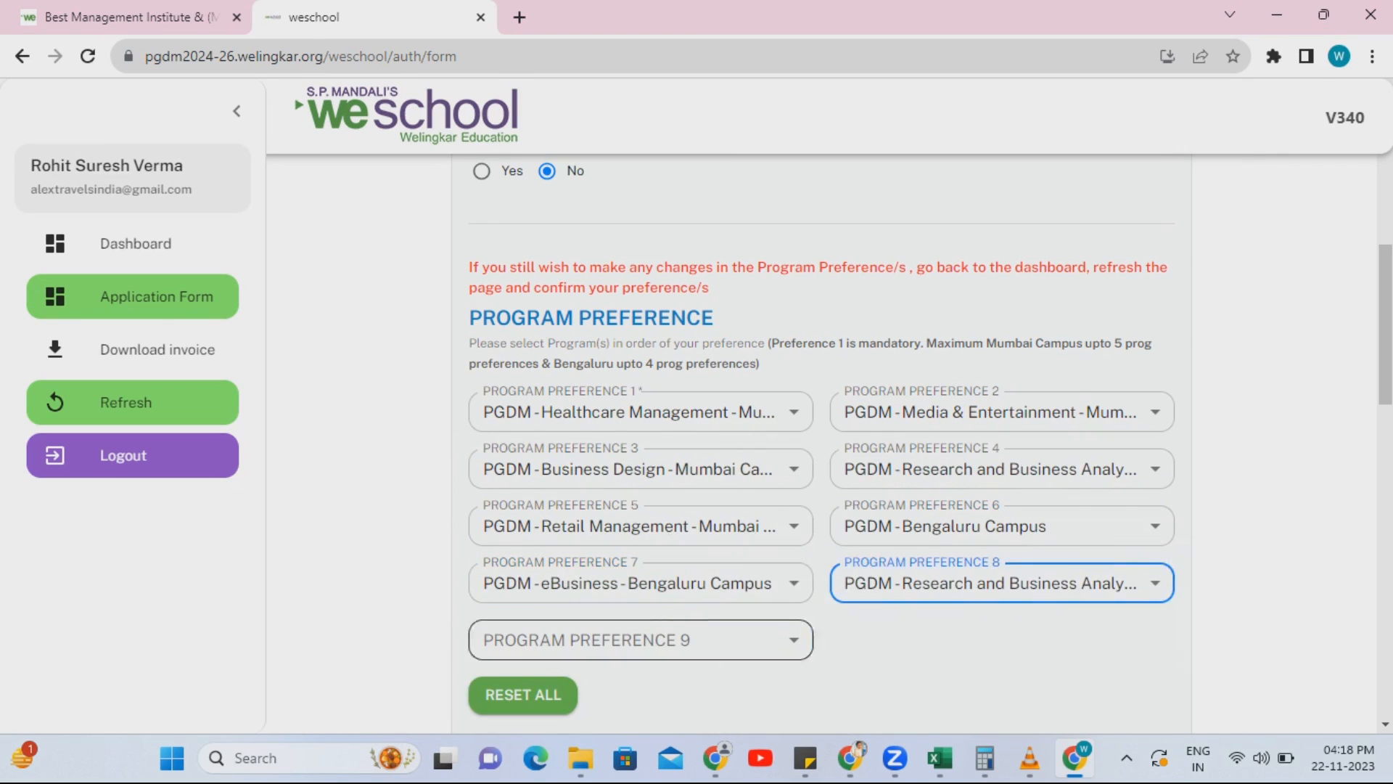
left_click(641, 639)
left_click(638, 579)
scroll(638, 435, "down", 5)
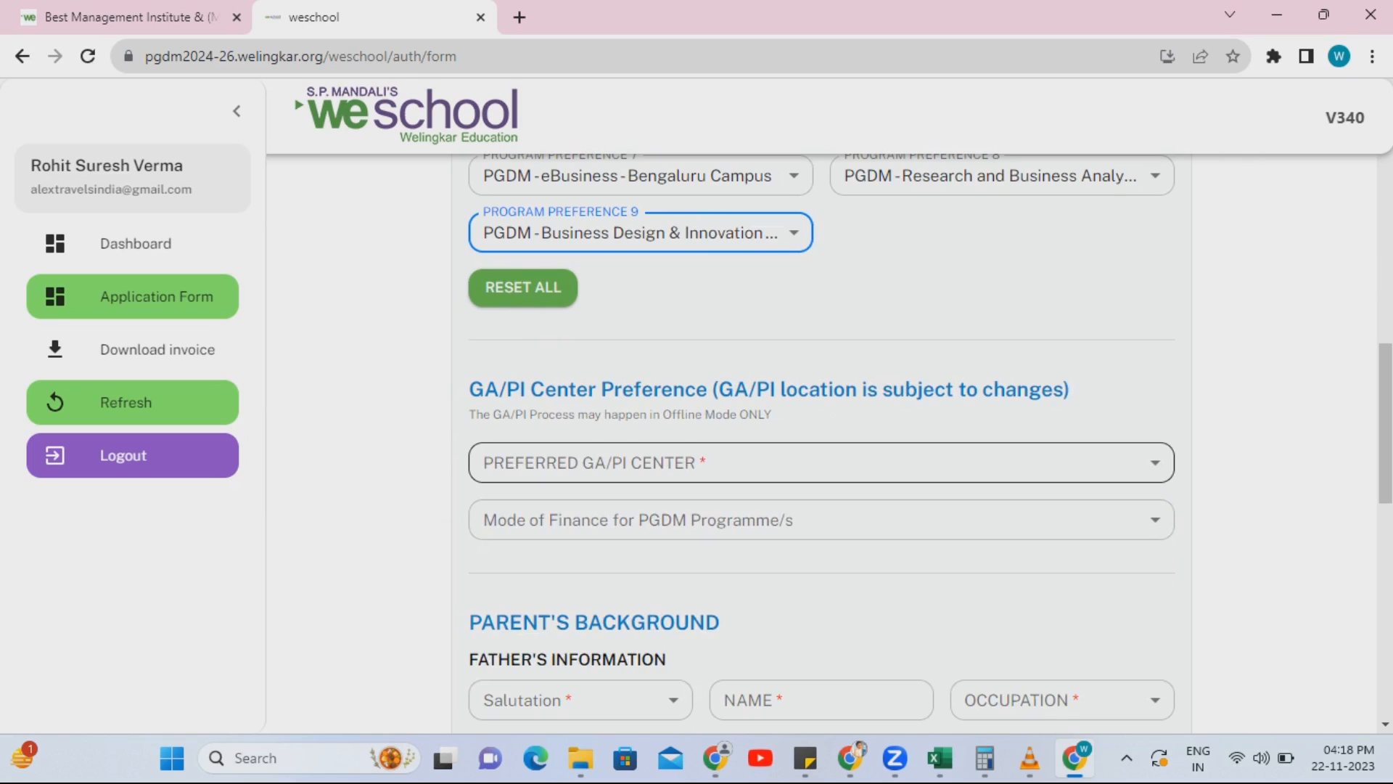
Step: Choose Mumbai as GA/PI centre and Self Finance / Parental Support as finance mode, replacing Bank Loan
left_click(820, 462)
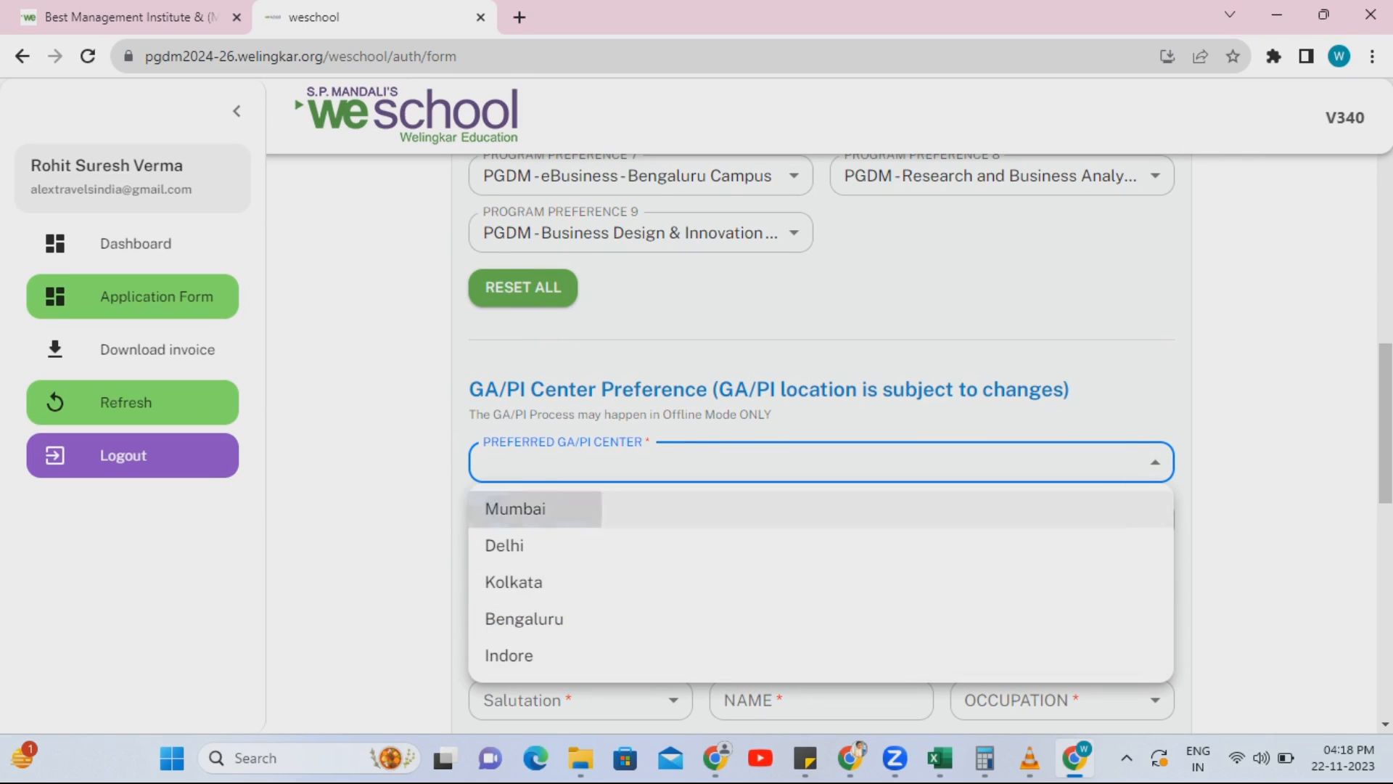
left_click(515, 509)
left_click(515, 519)
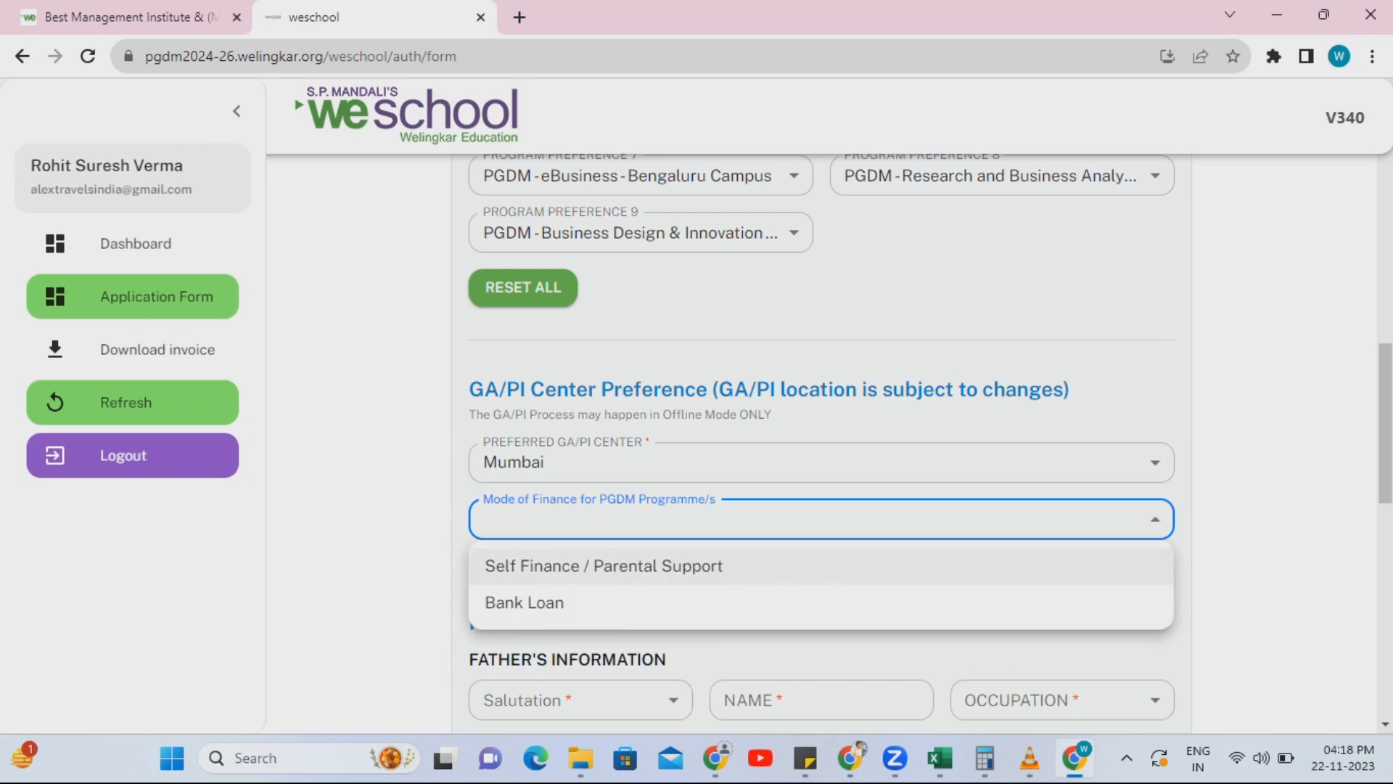
left_click(524, 603)
scroll(821, 436, "down", 3)
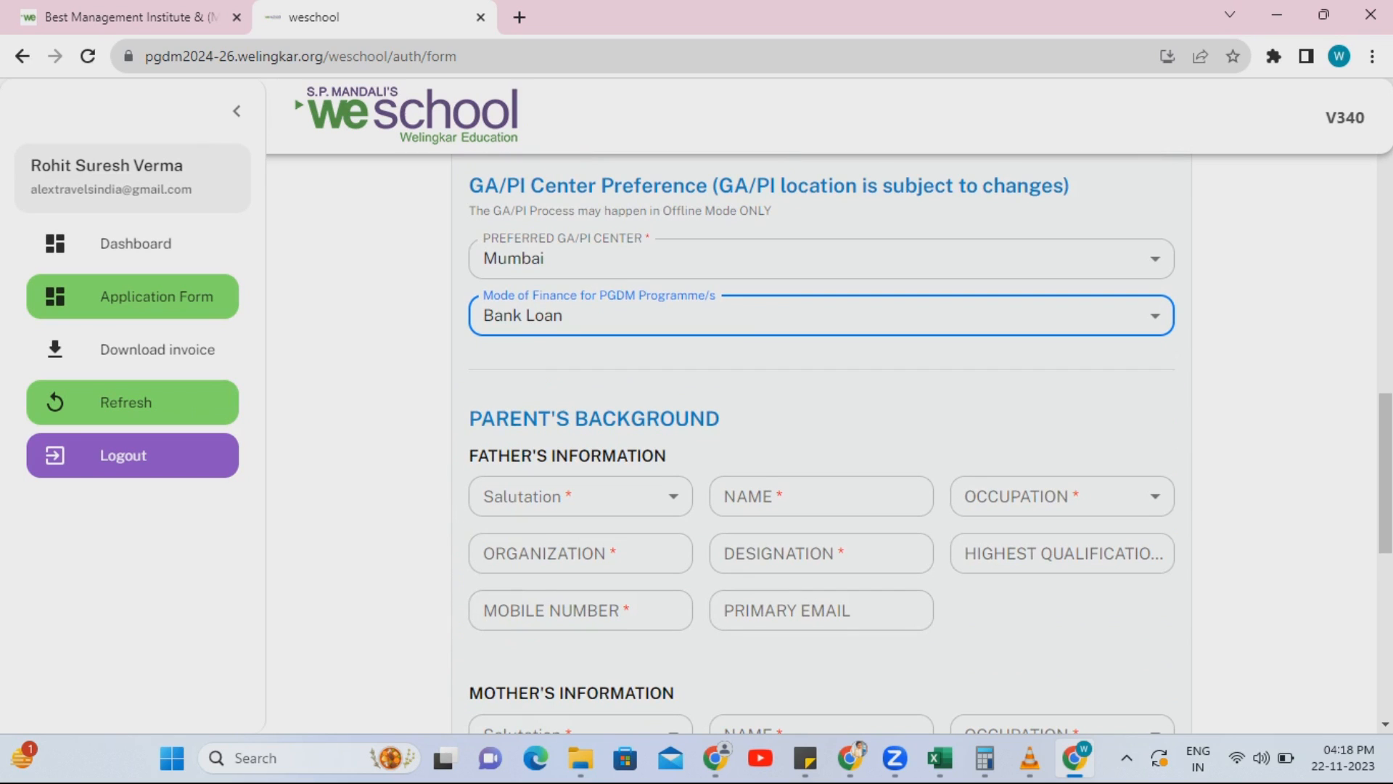
left_click(822, 316)
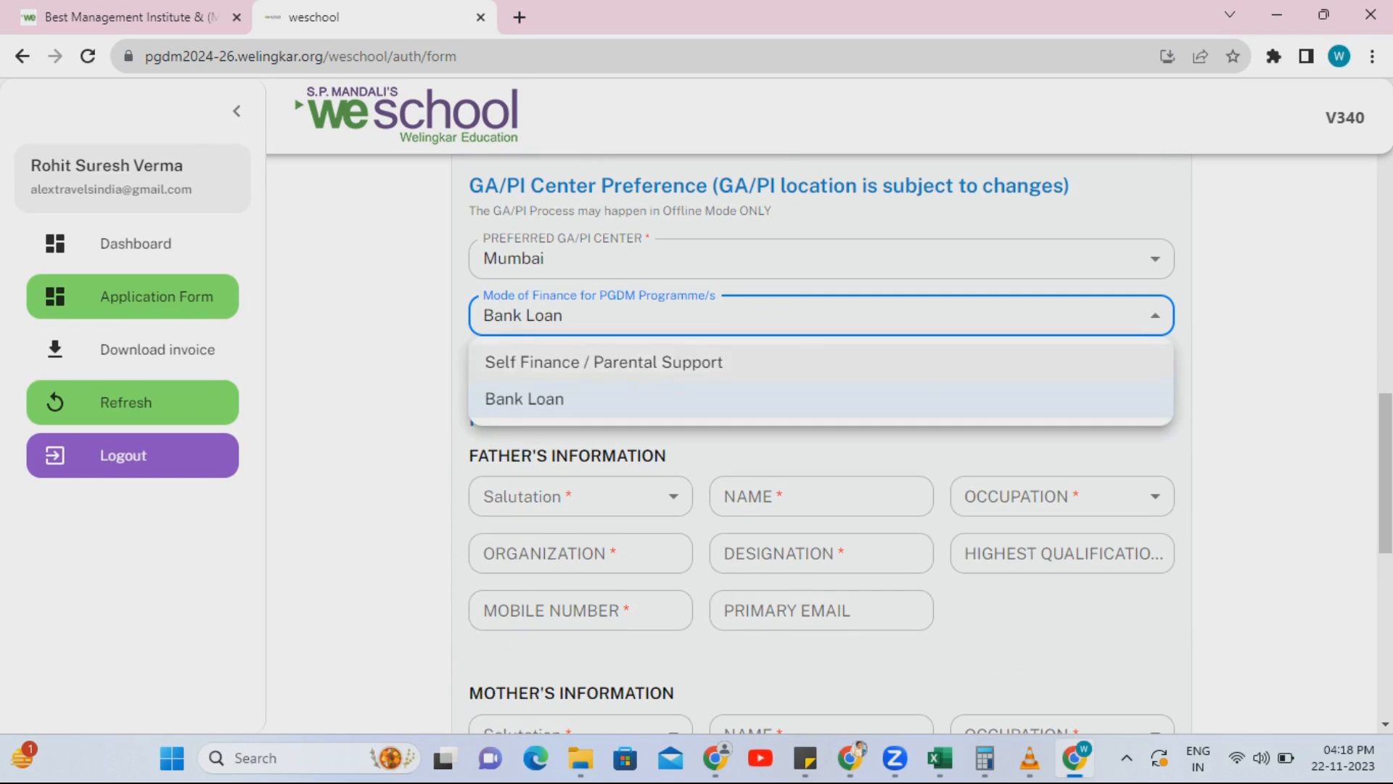
left_click(575, 361)
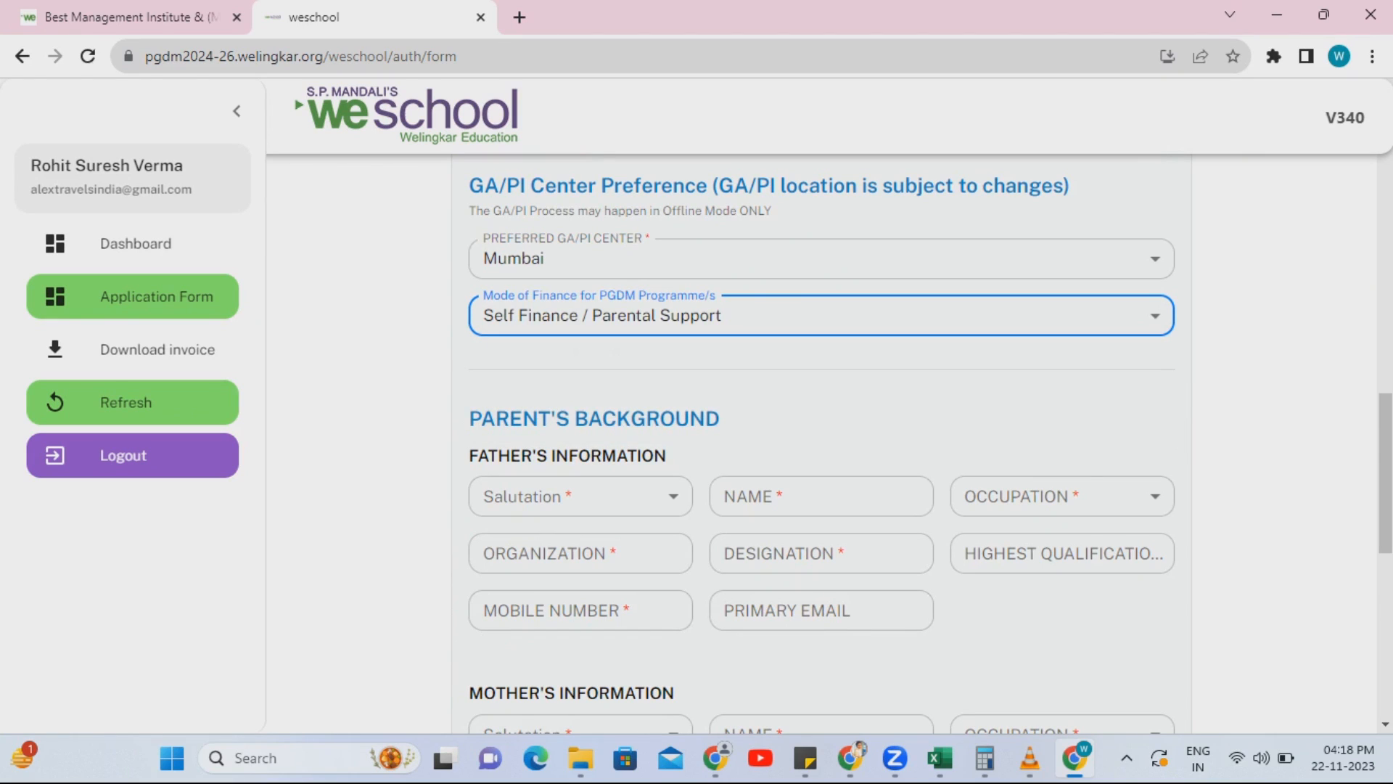
left_click(580, 497)
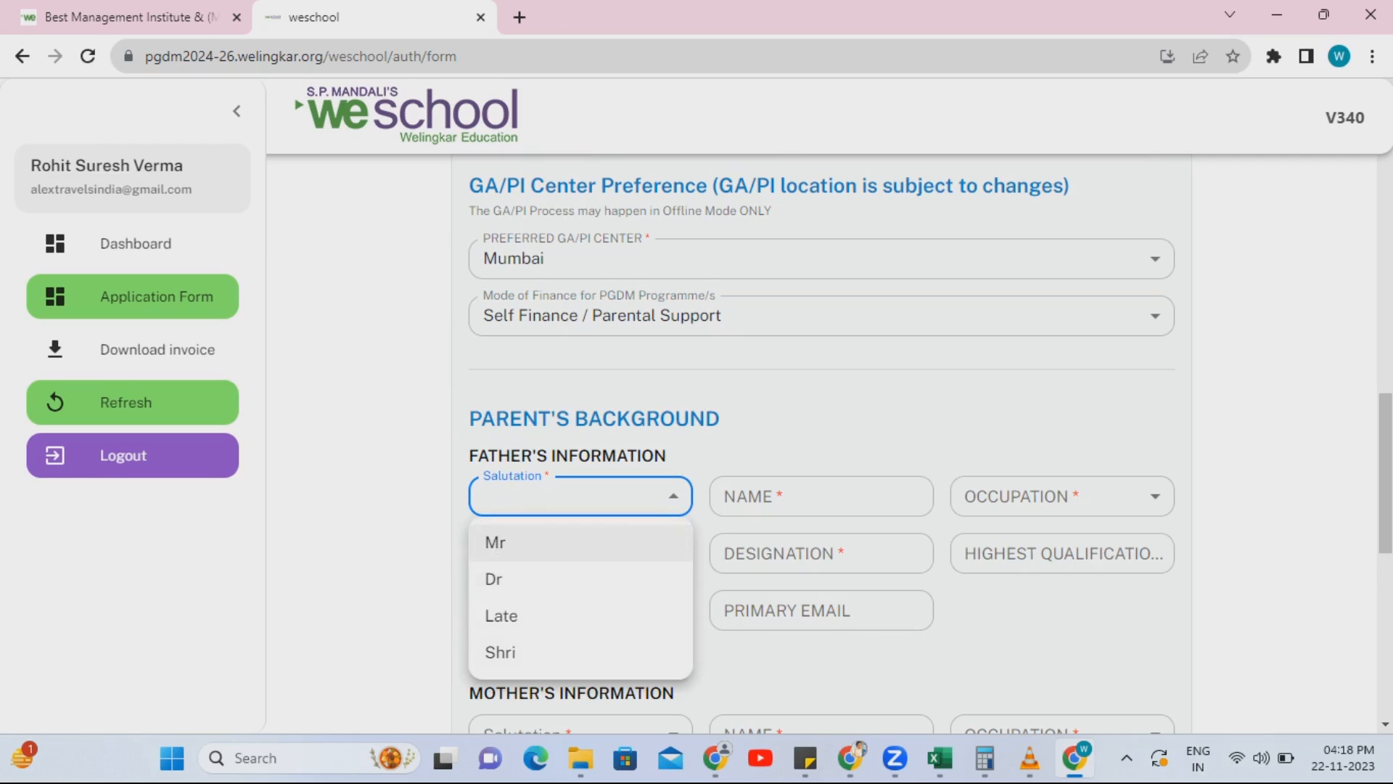
Step: Enter the father's details: salutation Mr, full name, occupation Retired and e-mail address
left_click(618, 543)
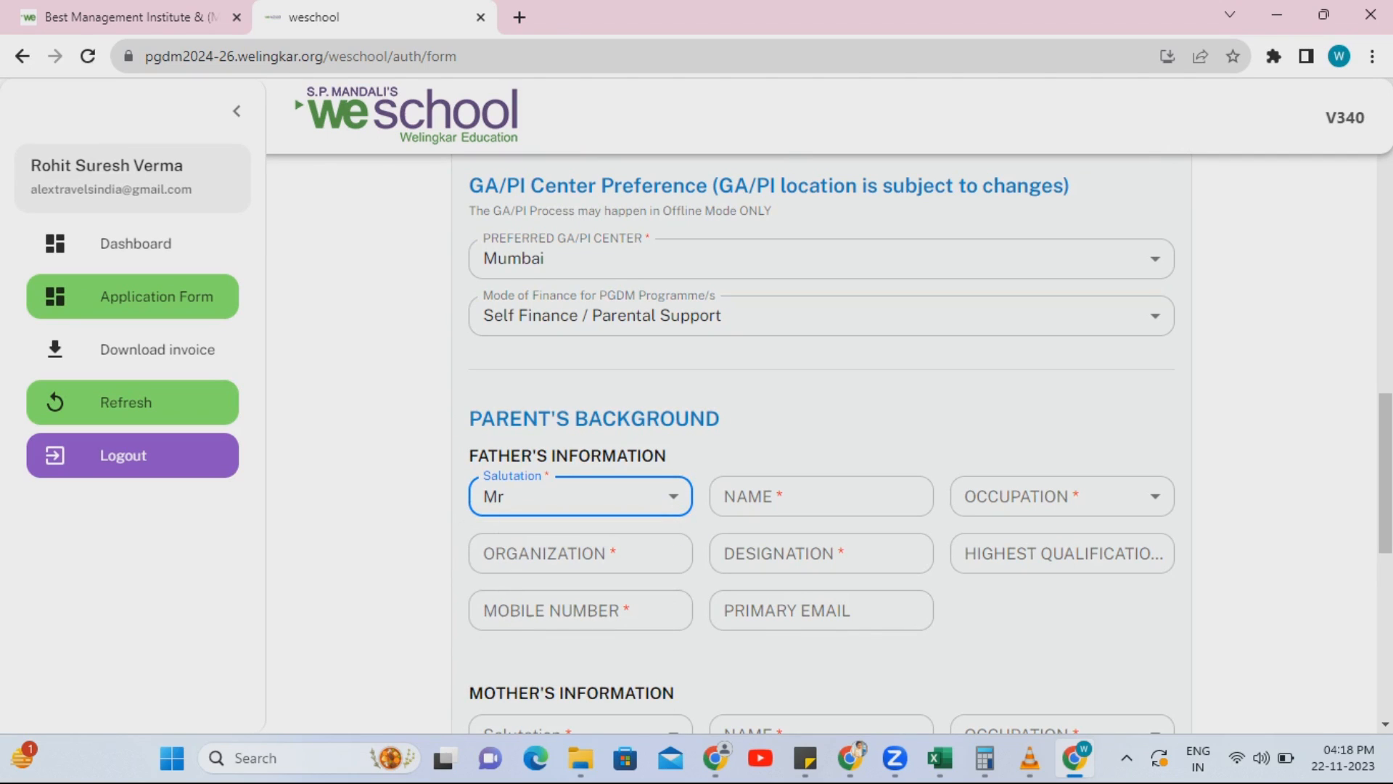
left_click(820, 496)
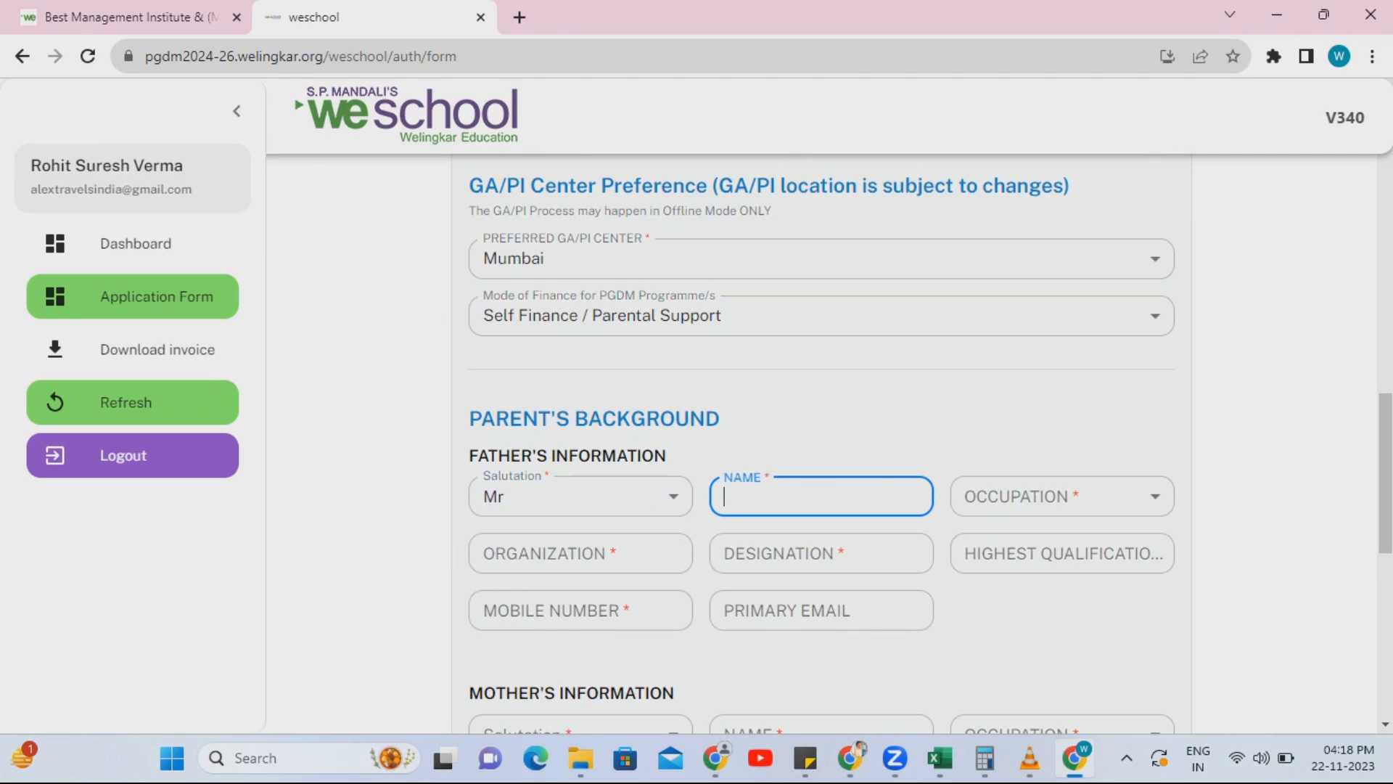
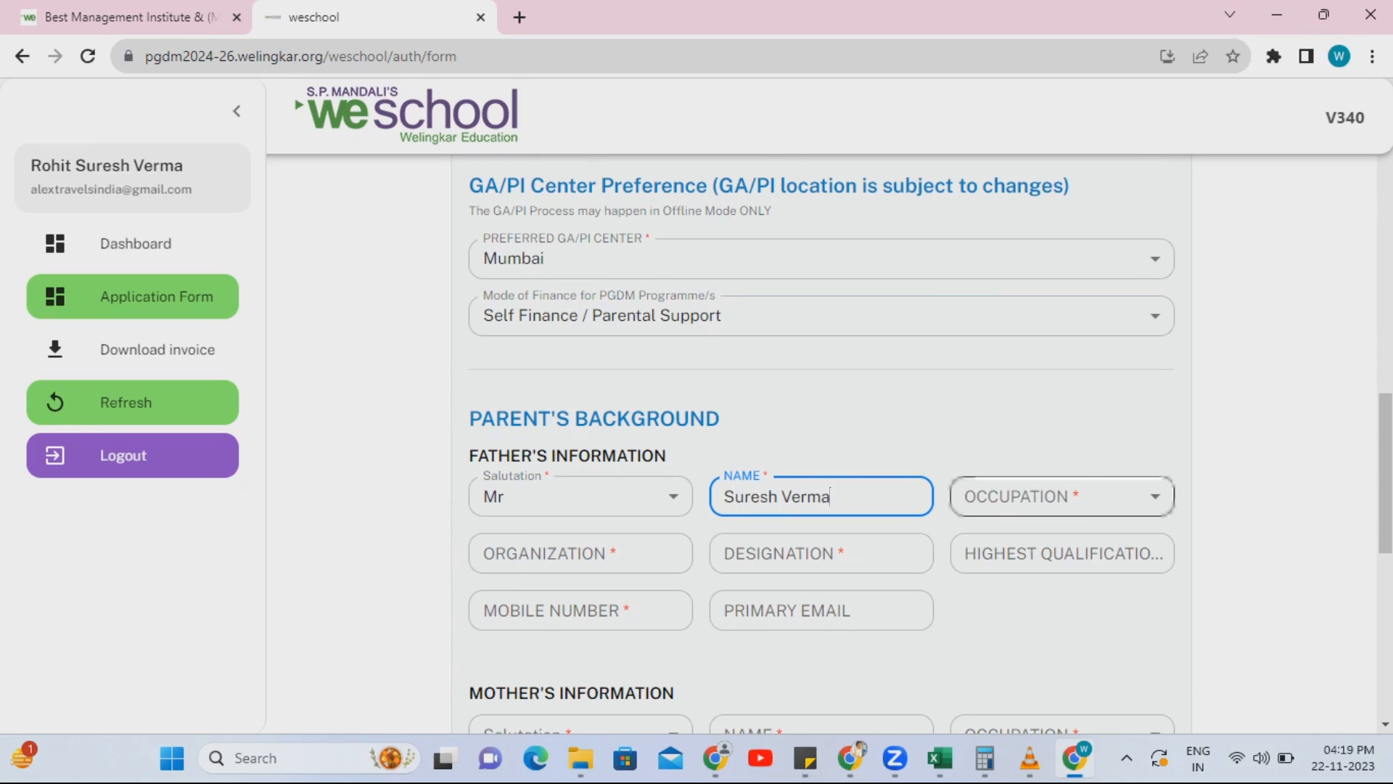
left_click(1062, 497)
left_click(996, 578)
scroll(821, 472, "down", 3)
left_click(580, 474)
Step: Enter the mother's details: salutation Mrs, name, qualification B.com, mobile number and e-mail address
left_click(580, 557)
left_click(821, 474)
type("Suman")
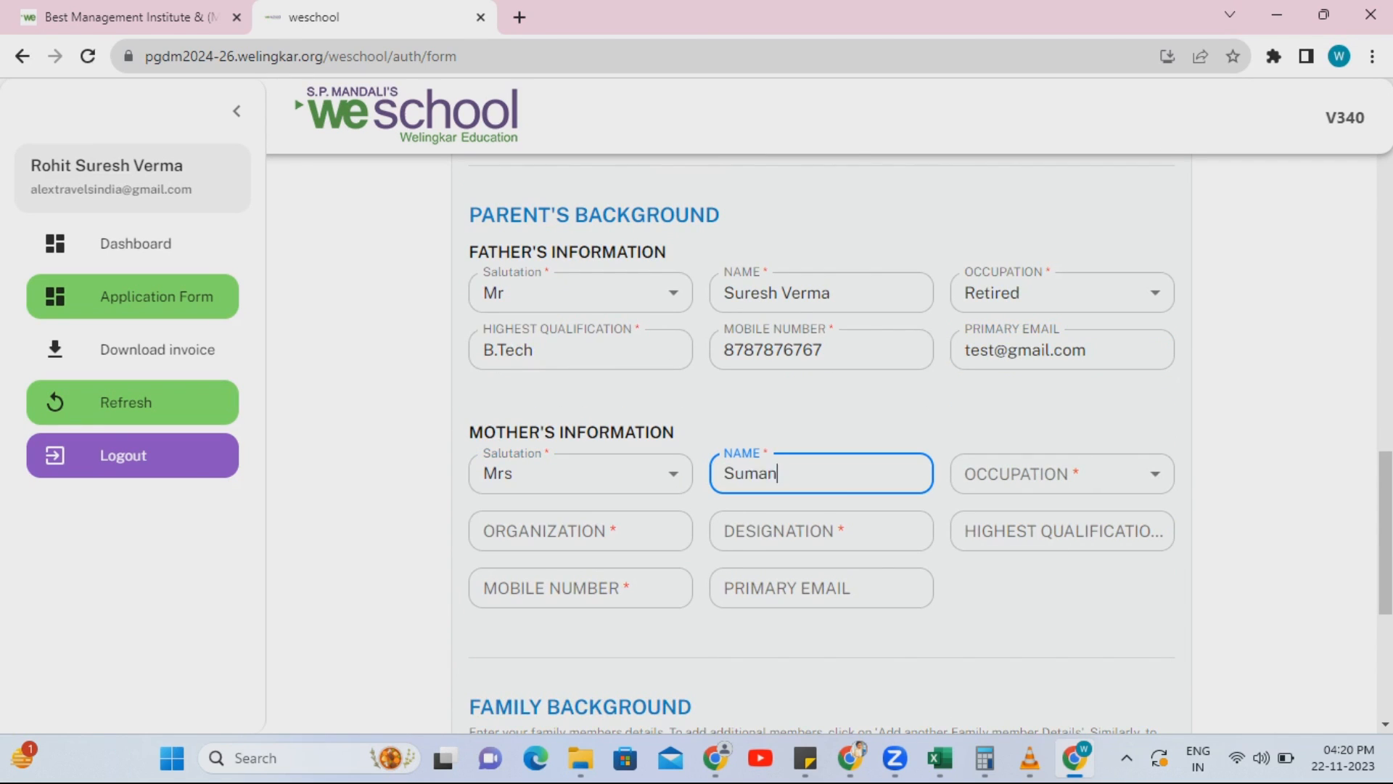
key("BackSpace")
key("BackSpace")
key("BackSpace")
key("BackSpace")
key("BackSpace")
type("Suni")
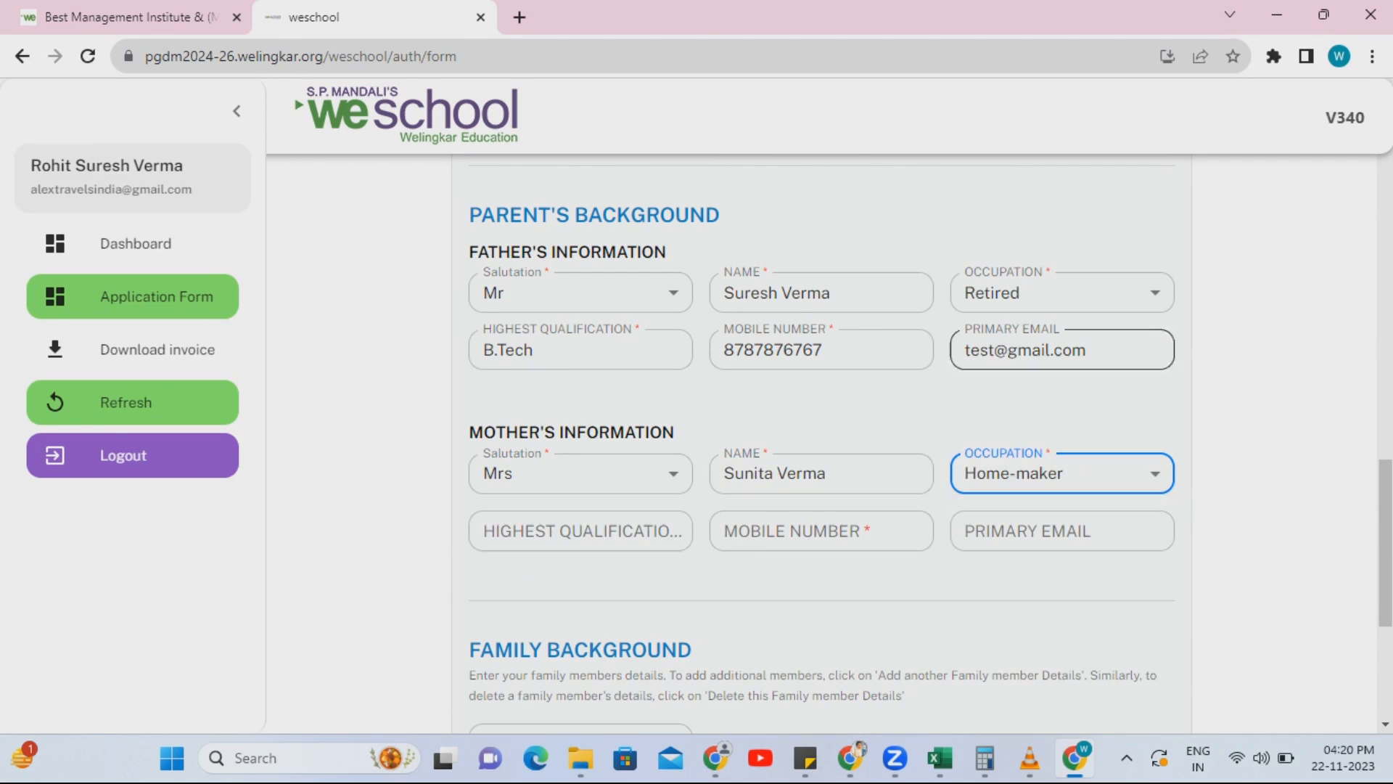
left_click(580, 531)
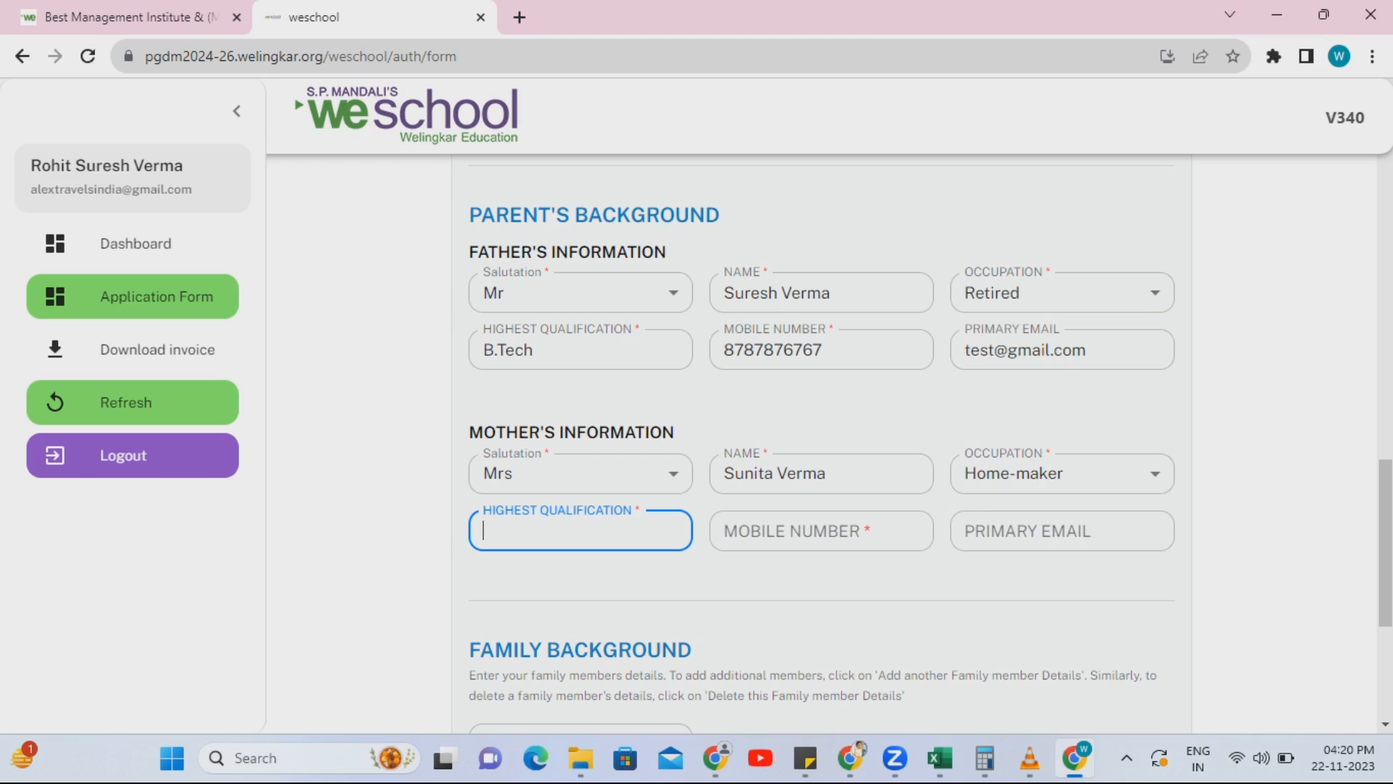
type("B.com")
key("Tab")
type("6767676767")
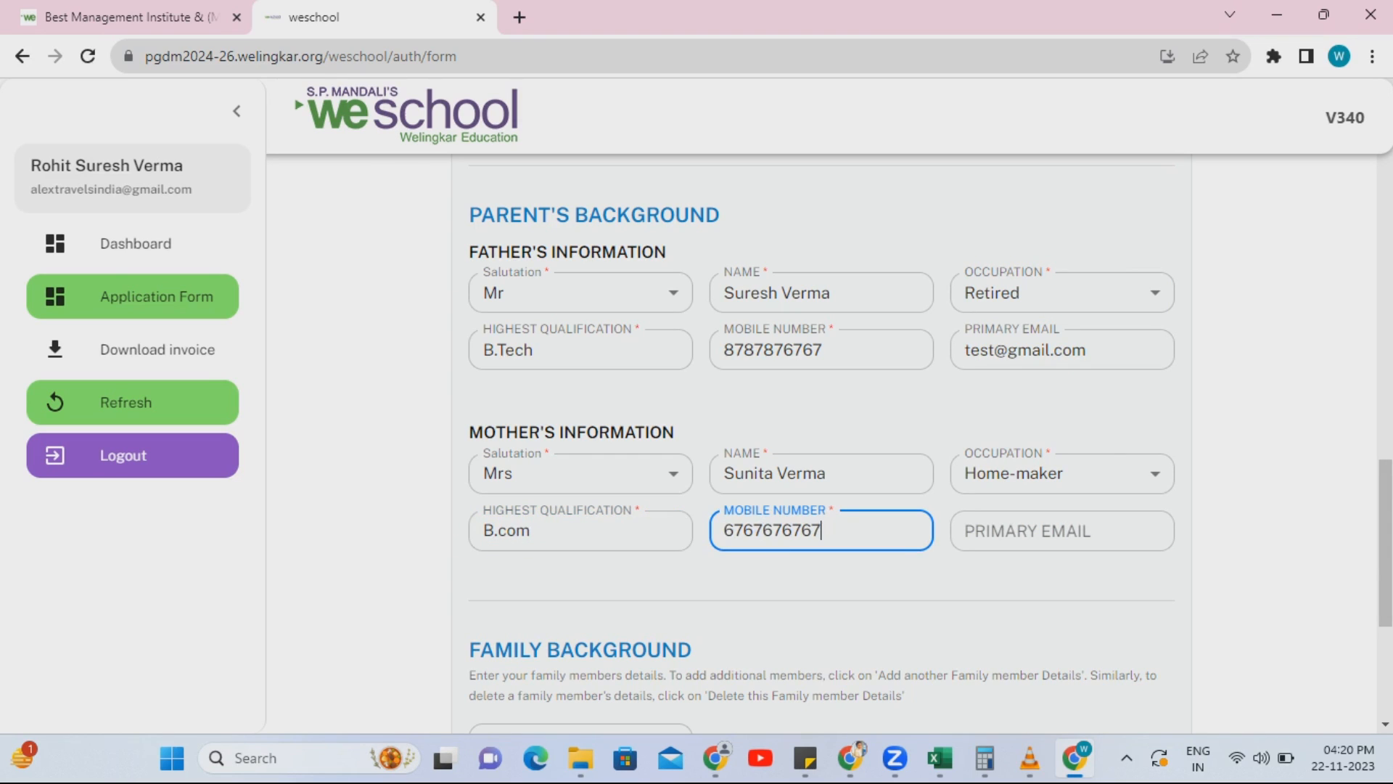
key("Tab")
type("te")
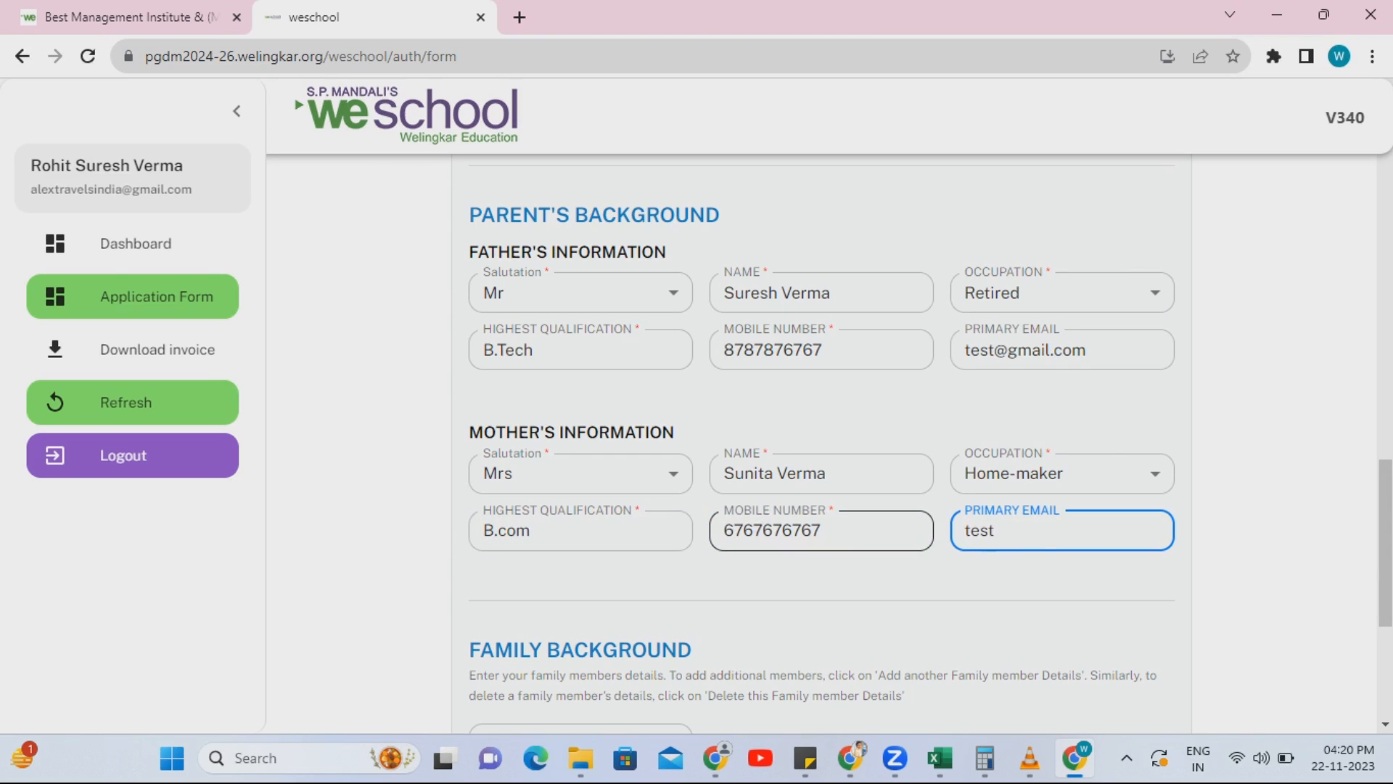
Step: Add a family member with relationship Sister, changing it from Brother
scroll(820, 436, "down", 5)
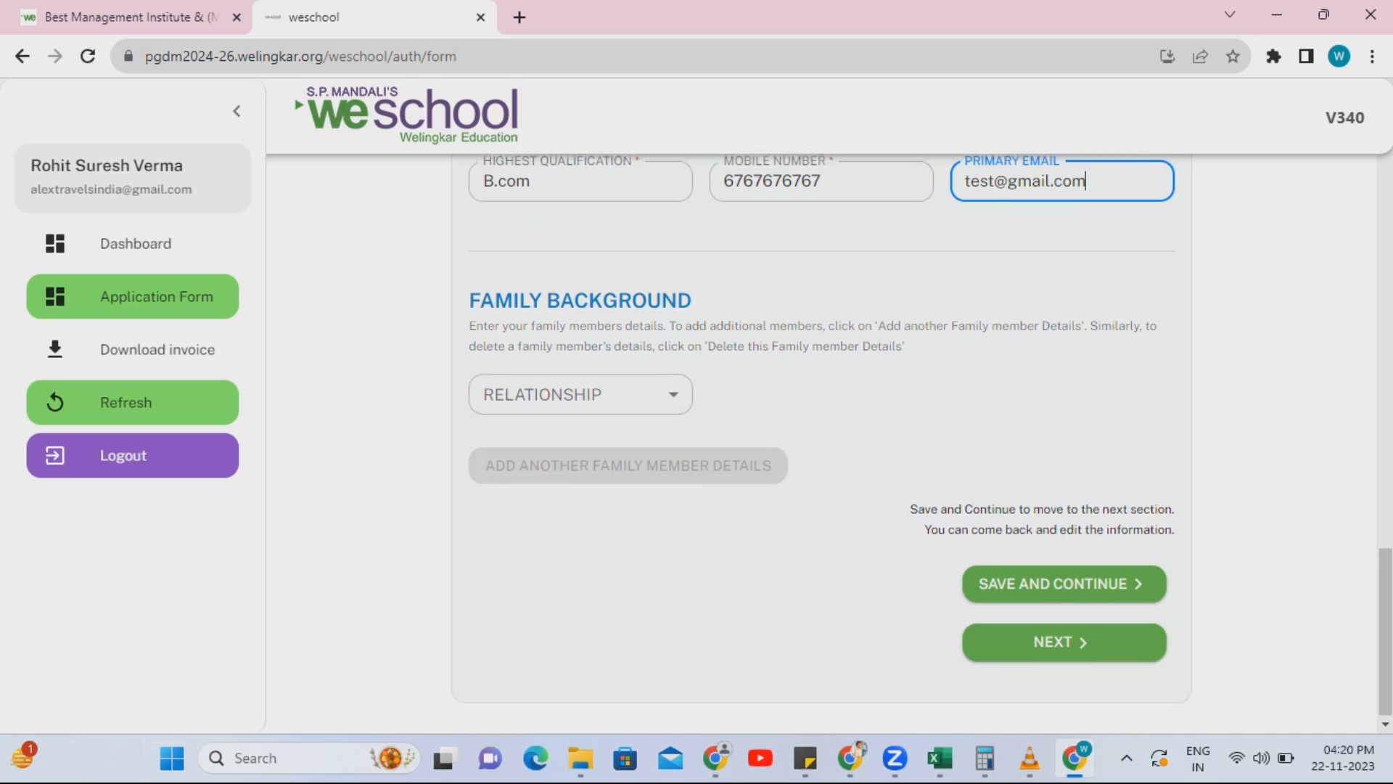
left_click(580, 392)
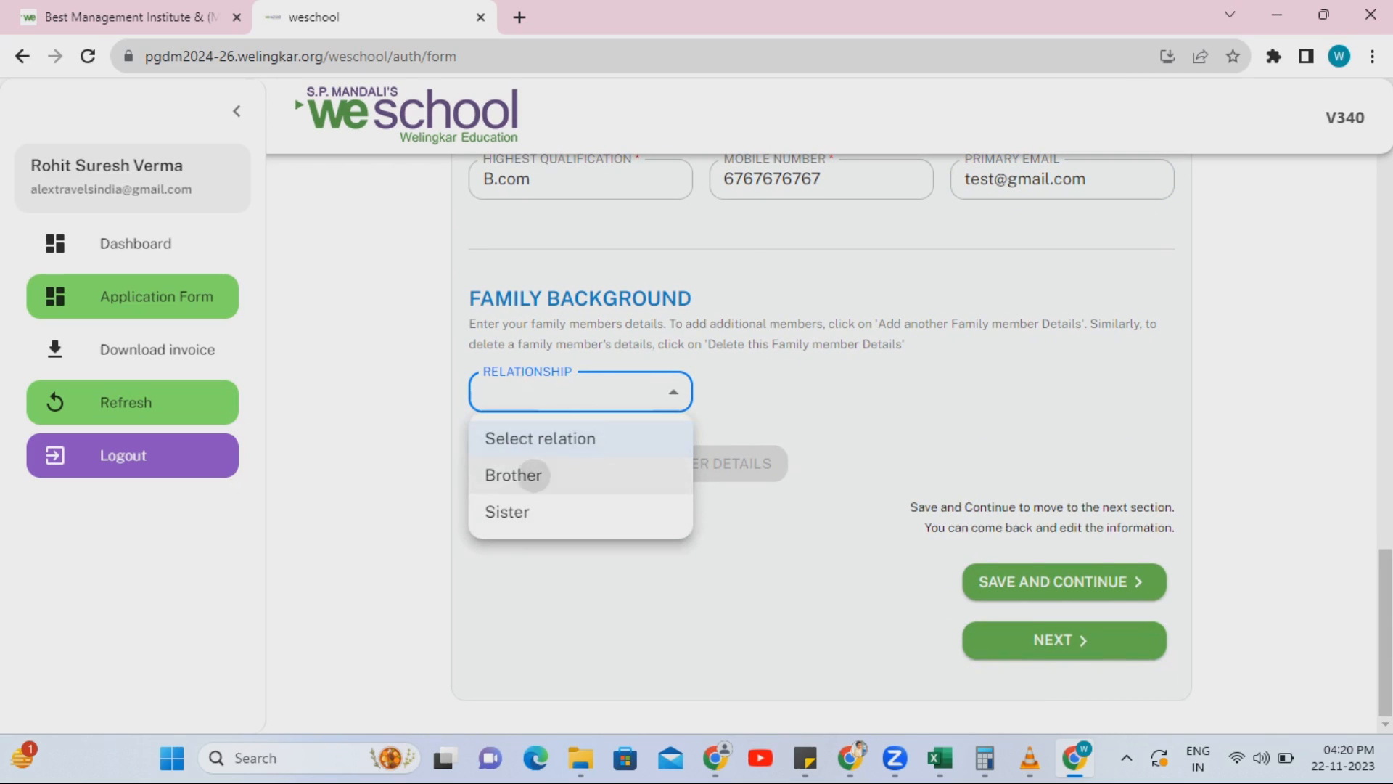
left_click(523, 473)
left_click(581, 392)
left_click(523, 510)
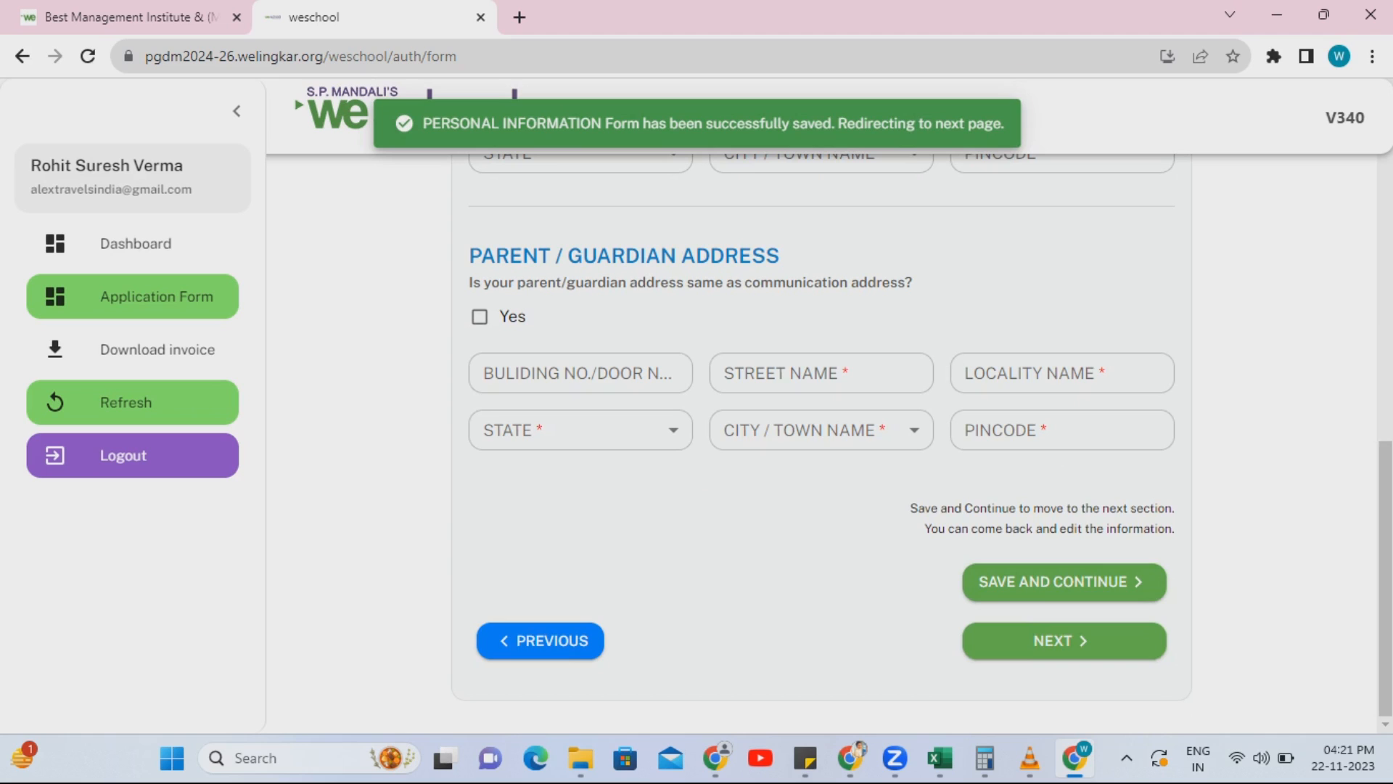
Step: Save the personal information and enter the alternate mobile number
left_click(1064, 641)
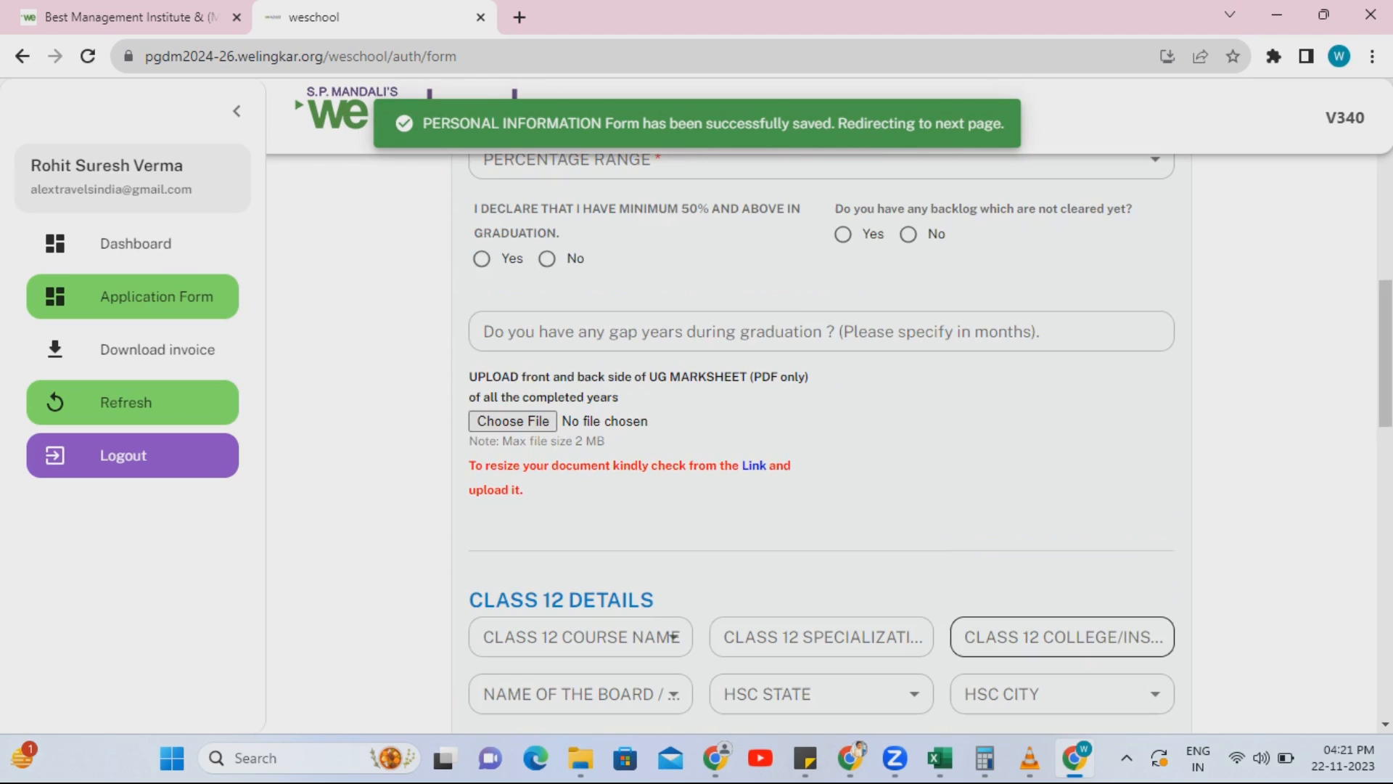
left_click(1001, 445)
type("7878787877")
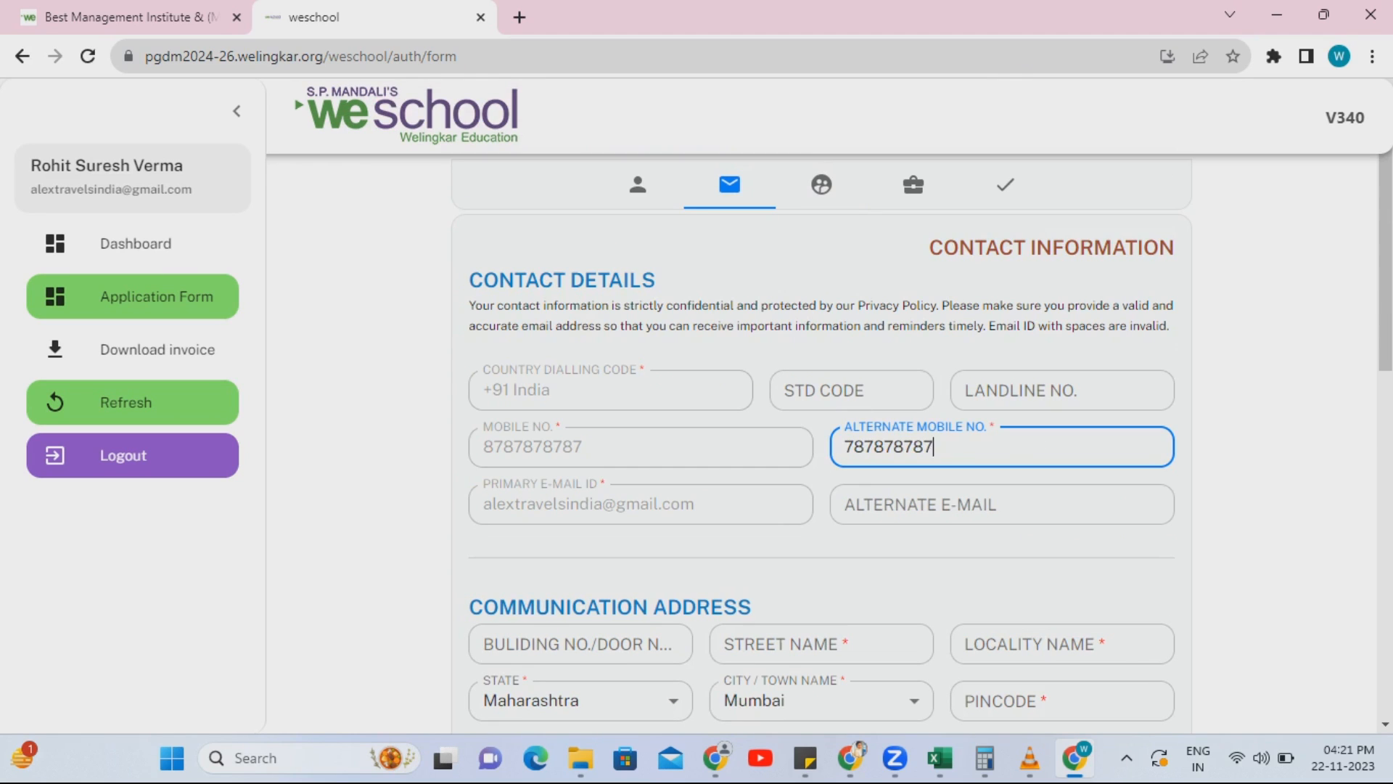
scroll(820, 435, "down", 1)
scroll(580, 338, "down", 2)
Step: Fill the communication address with building number, street, locality and pincode
left_click(581, 339)
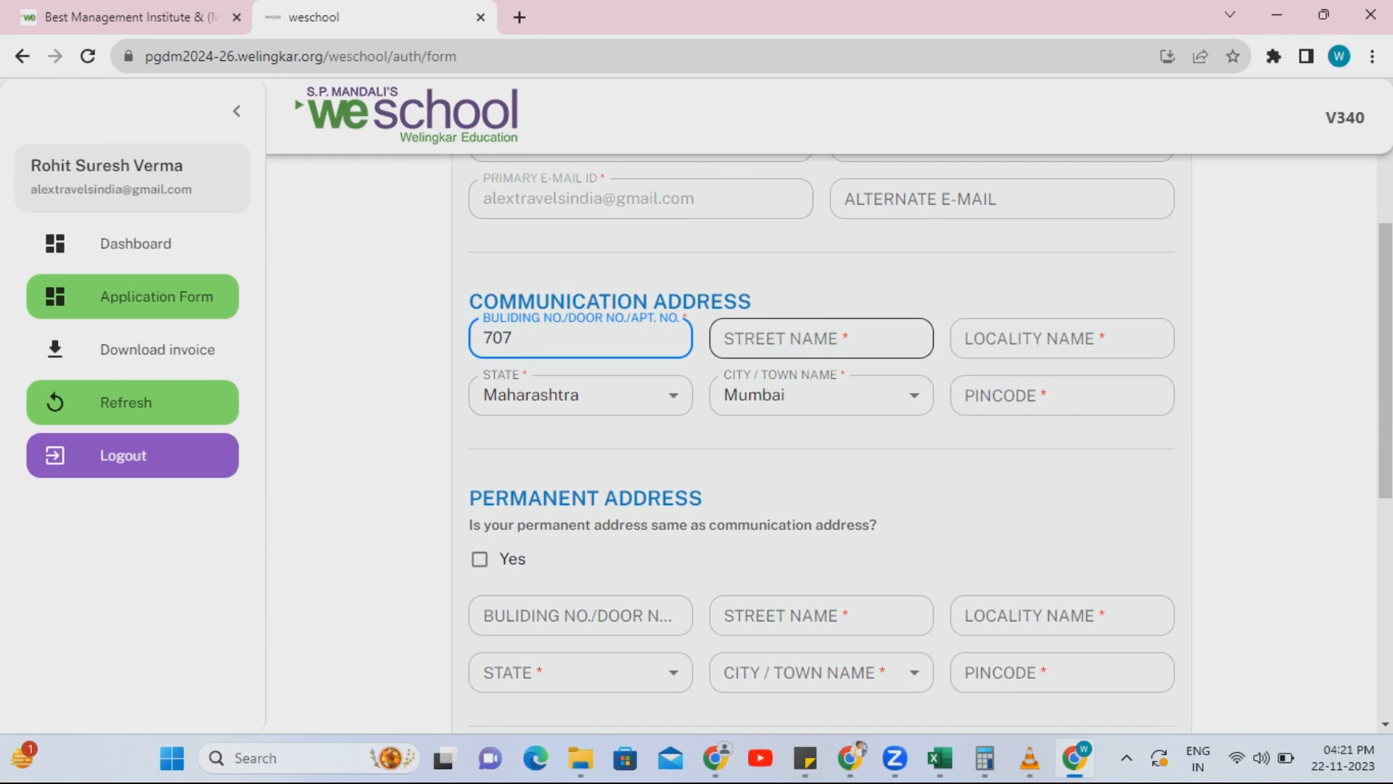
left_click(821, 338)
key("Tab")
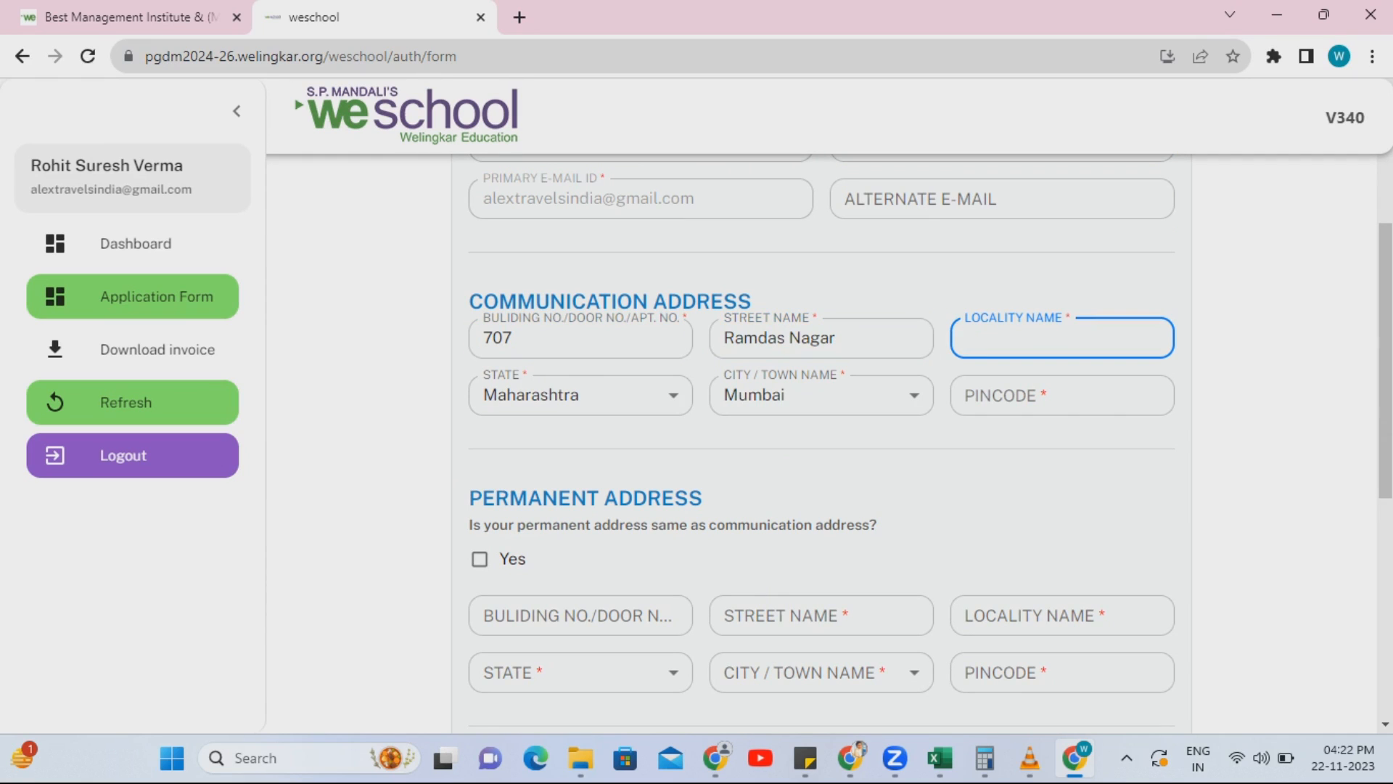
type("Kandivali Naka")
key("Tab")
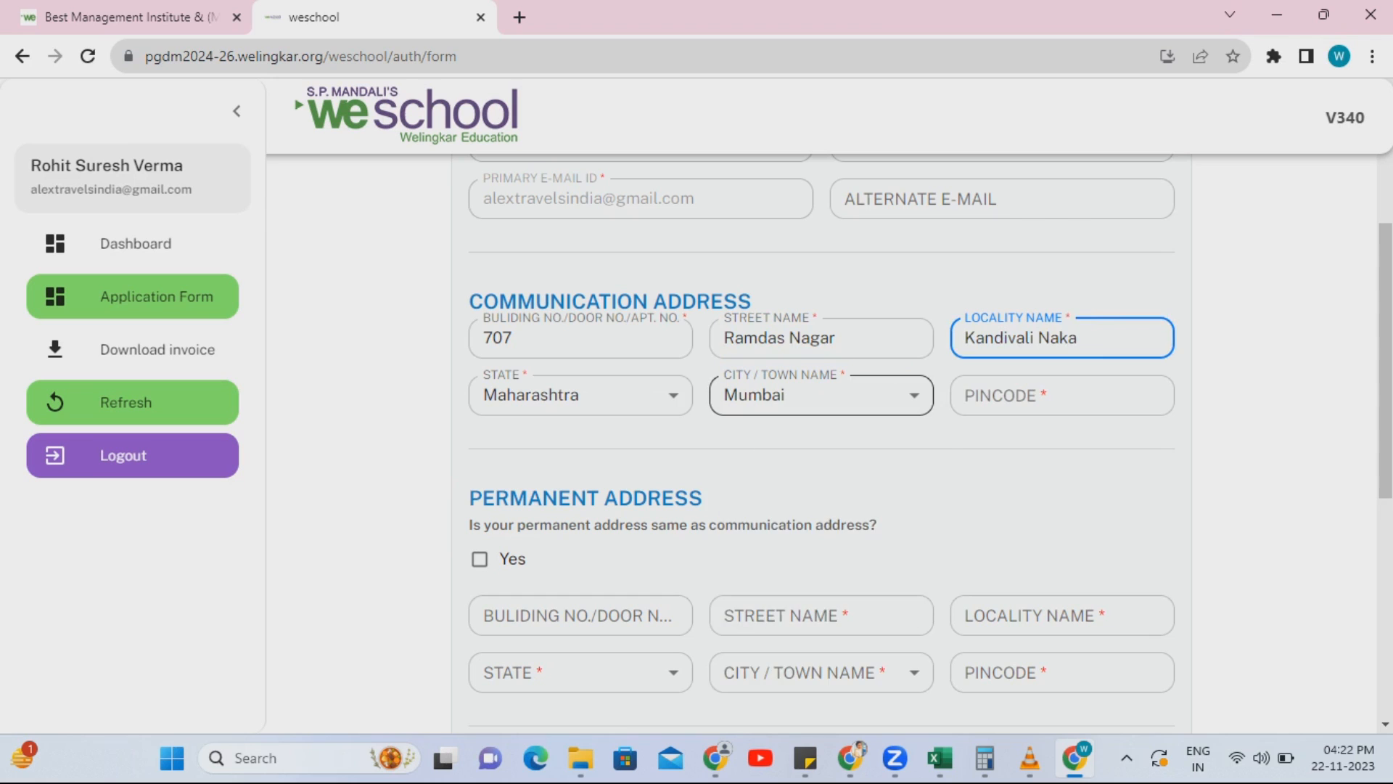
key("Tab")
type("200034")
Step: Mark the parent/guardian address as the same and save the contact information
scroll(820, 435, "down", 3)
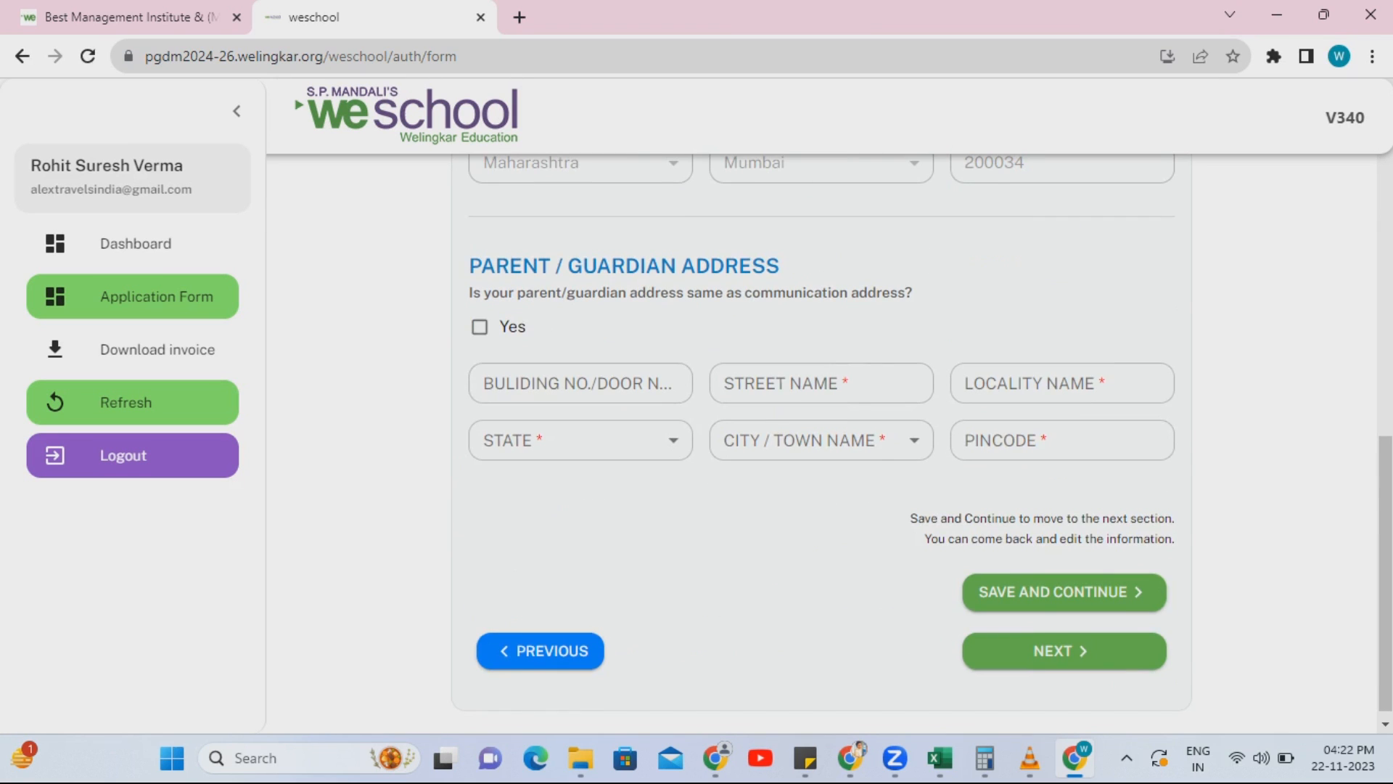
left_click(480, 327)
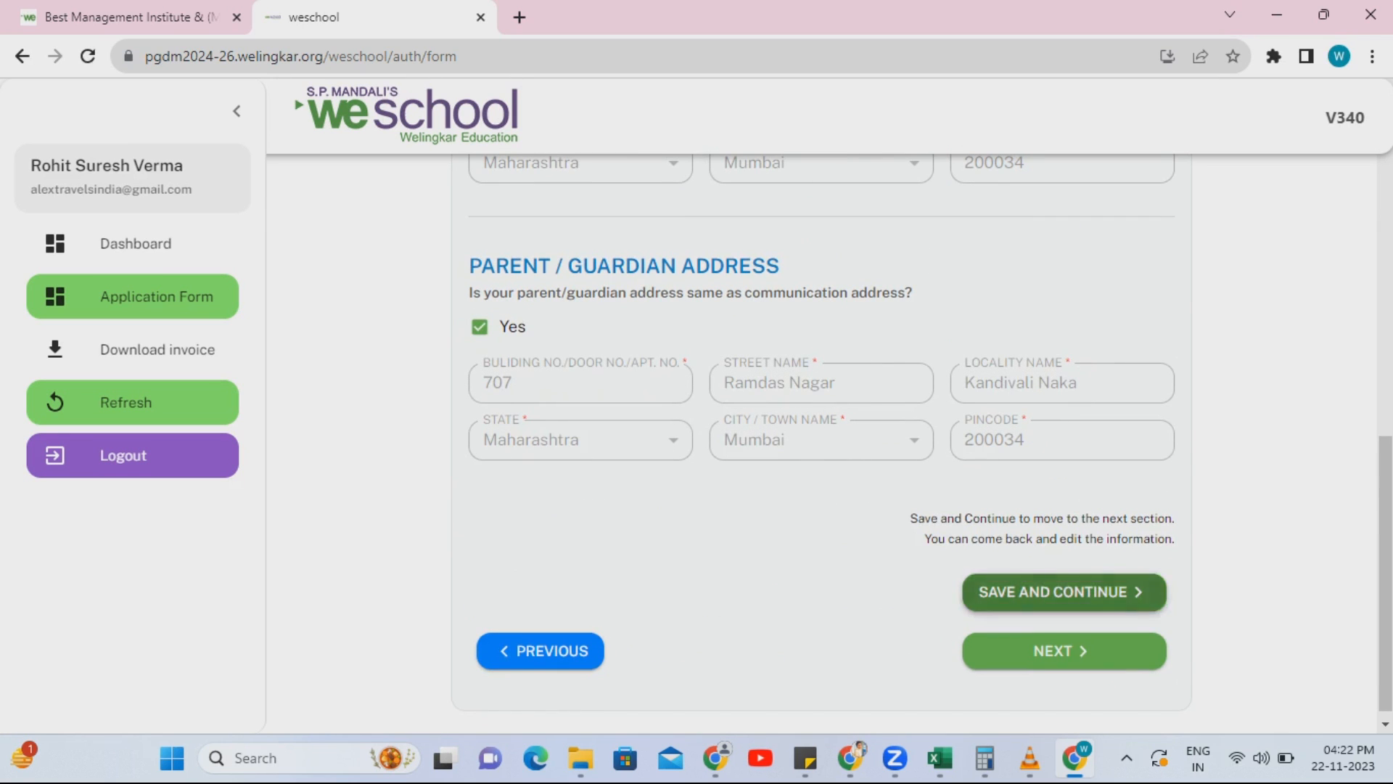
left_click(1063, 593)
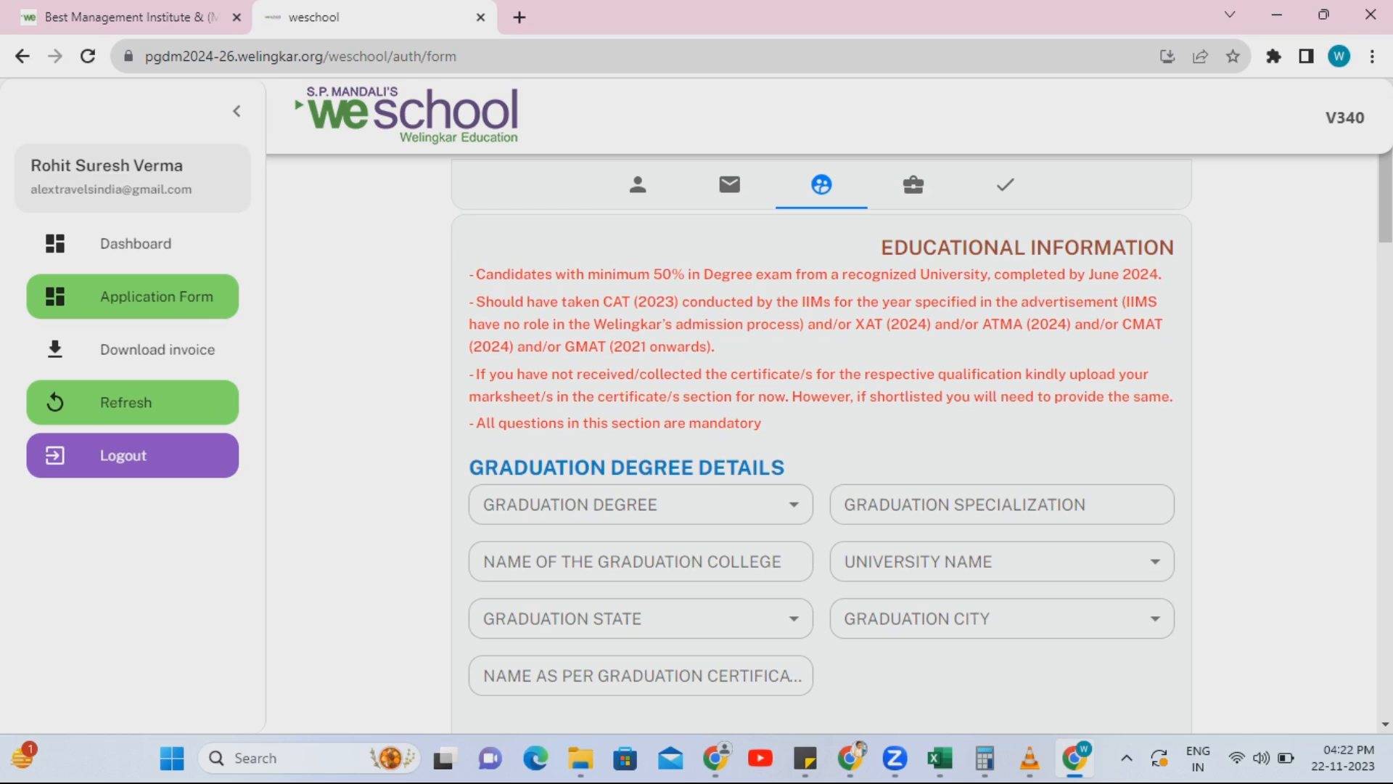
Step: Set the graduation degree to B.COM with specialization Commerce
scroll(726, 442, "down", 1)
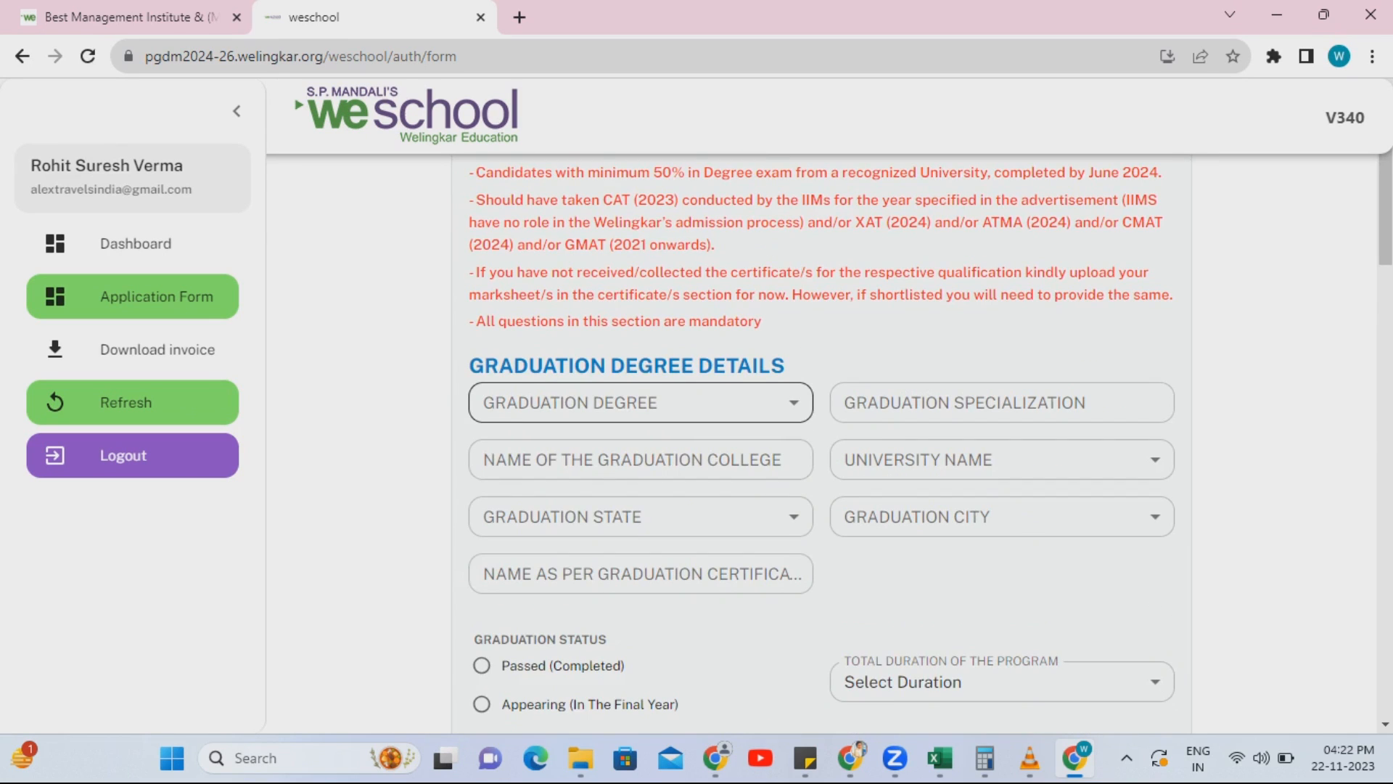
left_click(653, 402)
scroll(639, 563, "down", 5)
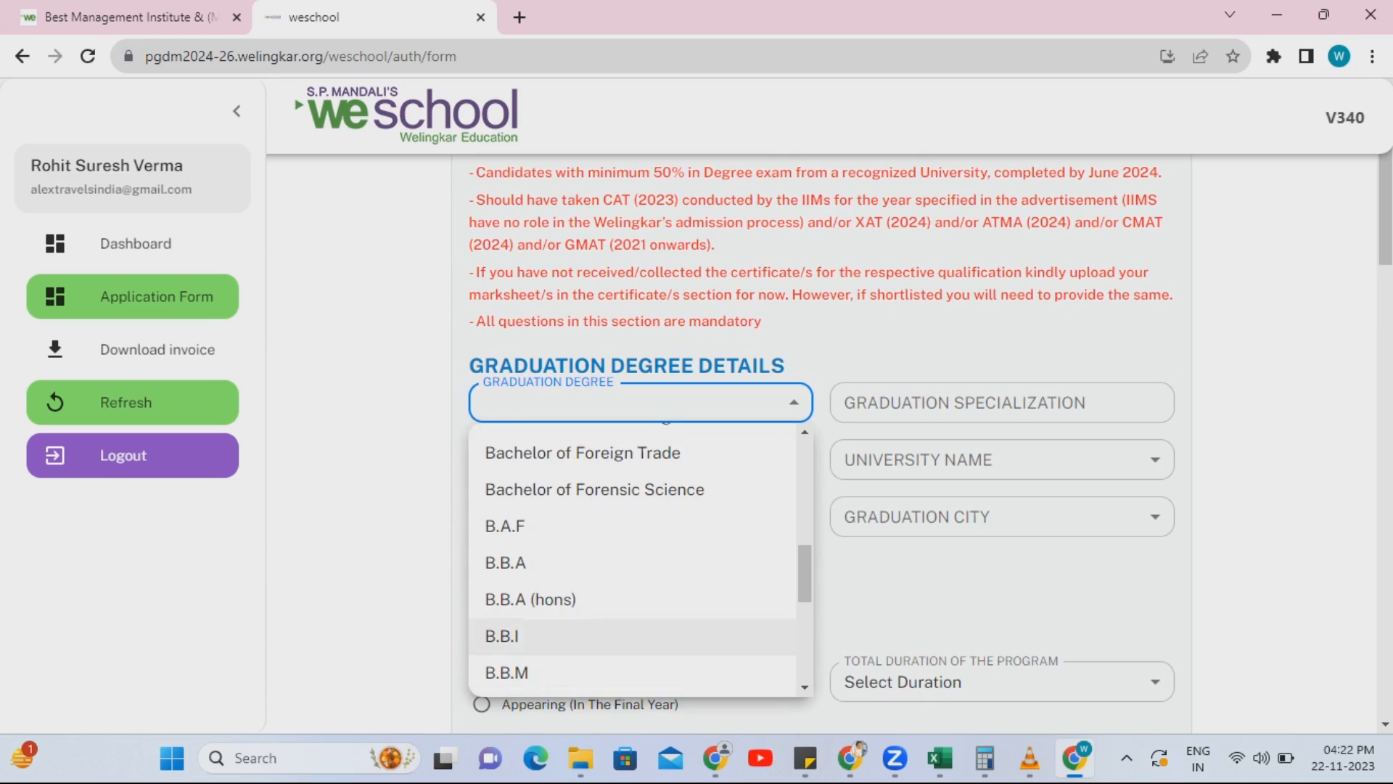
left_click(581, 671)
left_click(944, 403)
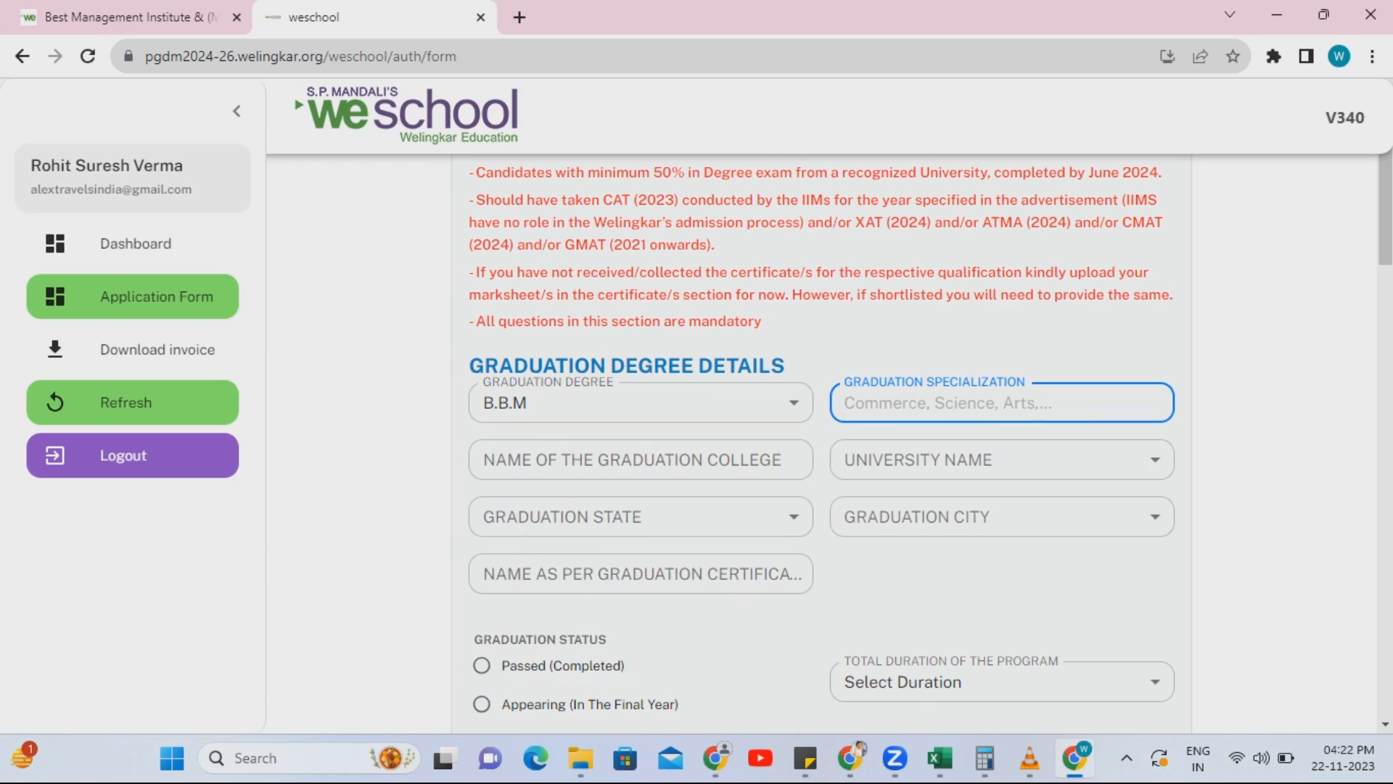
left_click(638, 403)
scroll(639, 595, "down", 5)
left_click(581, 631)
left_click(639, 402)
scroll(639, 595, "up", 10)
left_click(581, 485)
left_click(943, 403)
type("Commerce")
Step: Enter college MMK College, University of Mumbai, Maharashtra, Mumbai, and the name as per certificate
left_click(640, 460)
type("NM College")
left_click(1001, 460)
left_click(943, 693)
left_click(640, 460)
type("MMK College")
left_click(1001, 460)
left_click(640, 517)
left_click(1001, 516)
left_click(876, 579)
left_click(640, 370)
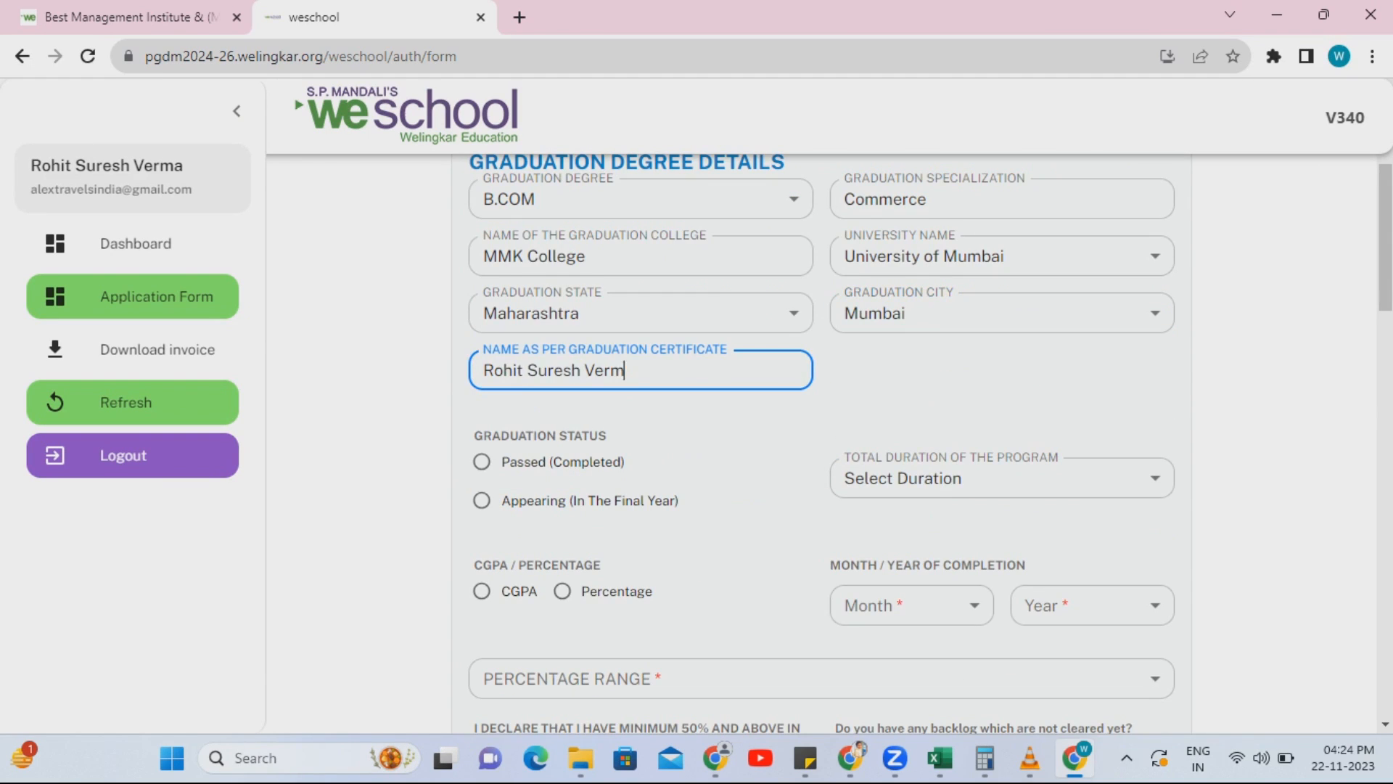
Step: Mark graduation as Passed, 3 Year program, completed June 2022
left_click(482, 461)
left_click(563, 489)
left_click(1092, 503)
scroll(1088, 506, "down", 10)
left_click(1081, 616)
scroll(1081, 616, "down", 2)
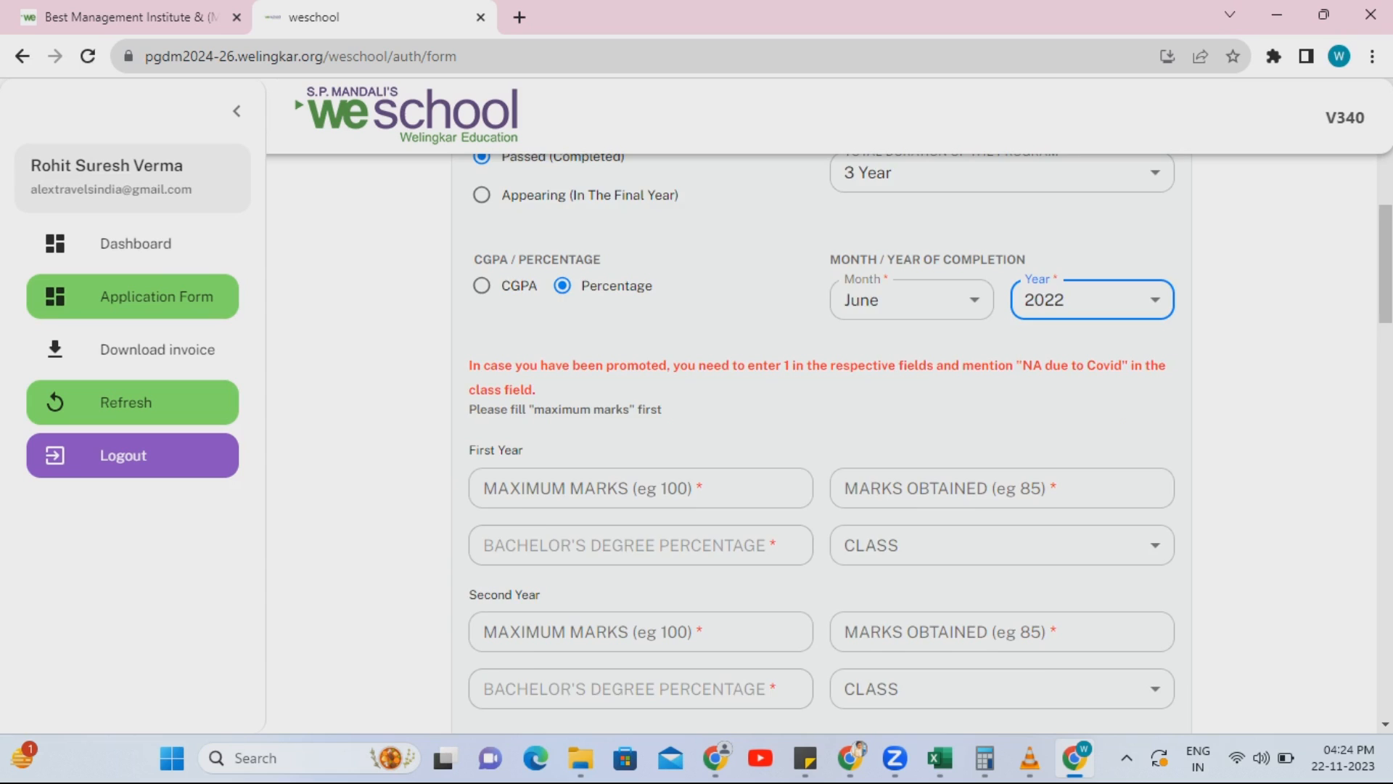
scroll(640, 488, "down", 1)
Step: Enter first-year marks 770 of 800, later years' marks, Distinction class, and final result marks
left_click(640, 386)
type("800")
left_click(1001, 386)
type("770")
left_click(1001, 442)
left_click(640, 266)
left_click(640, 411)
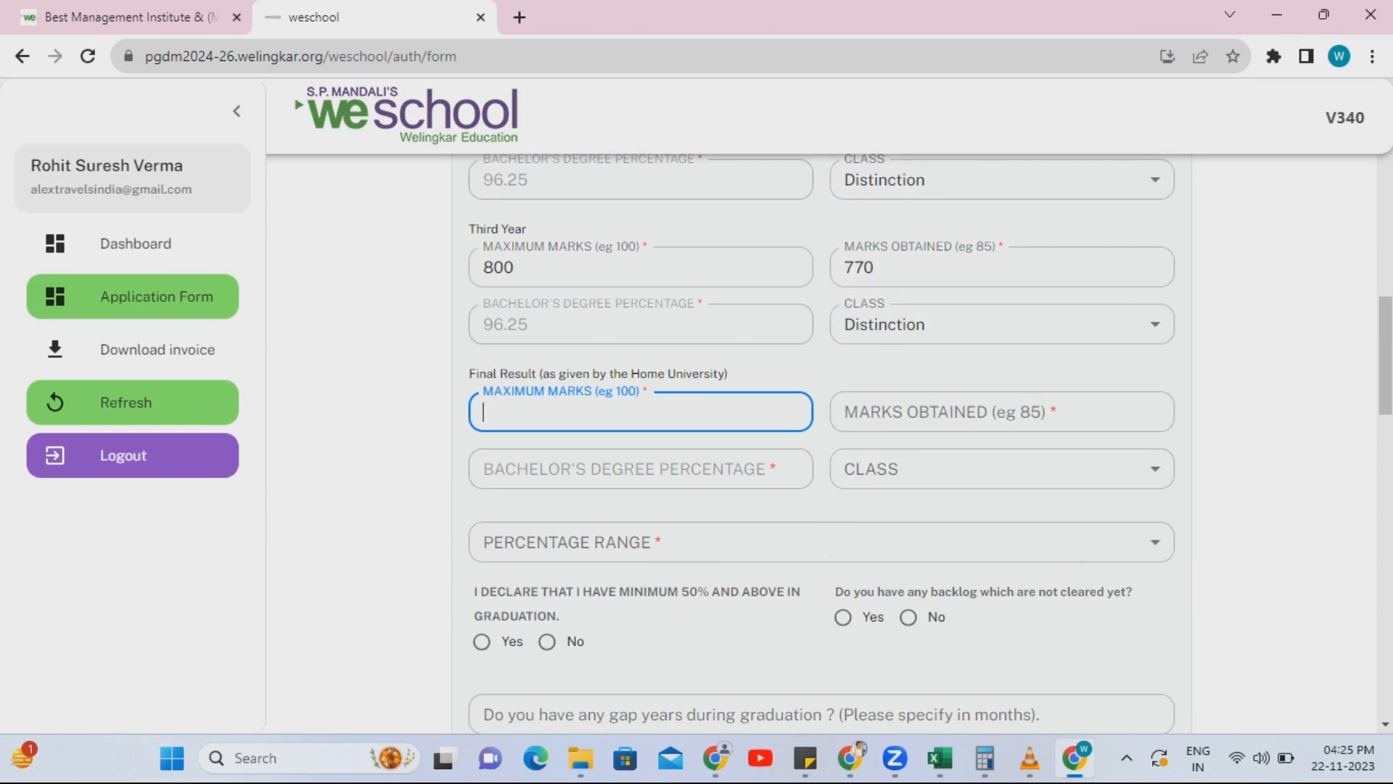
left_click(1002, 468)
Step: Choose the percentage range, declare at least 50%, answer No to backlogs, and enter 0 gap months
left_click(482, 336)
left_click(908, 311)
left_click(821, 408)
type("0")
left_click(513, 376)
Step: Attach Documents.pdf as both the UG certificate and UG marksheet
left_click(239, 181)
left_click(578, 454)
left_click(875, 397)
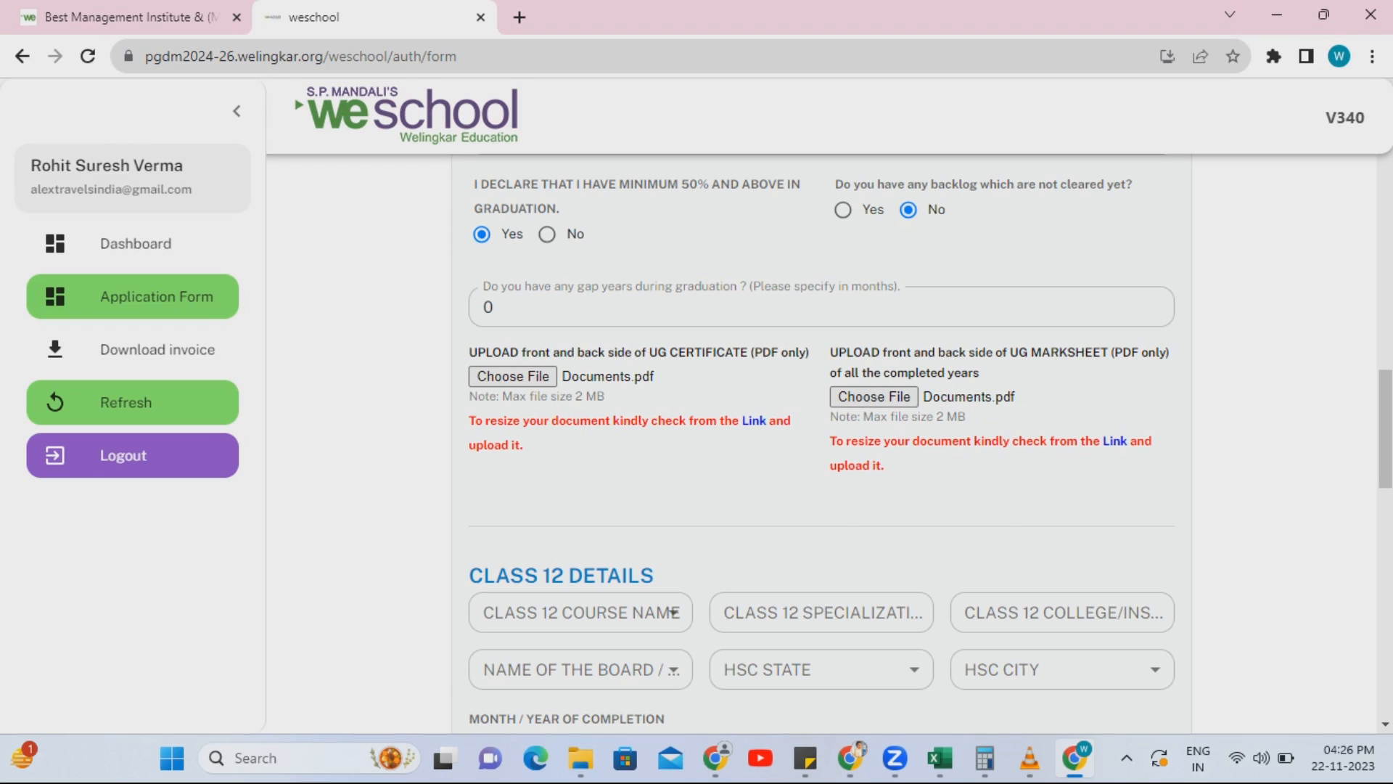
Step: Set the Class 12 course to HSC, specialization Commerce, college Thakur College
scroll(821, 435, "down", 4)
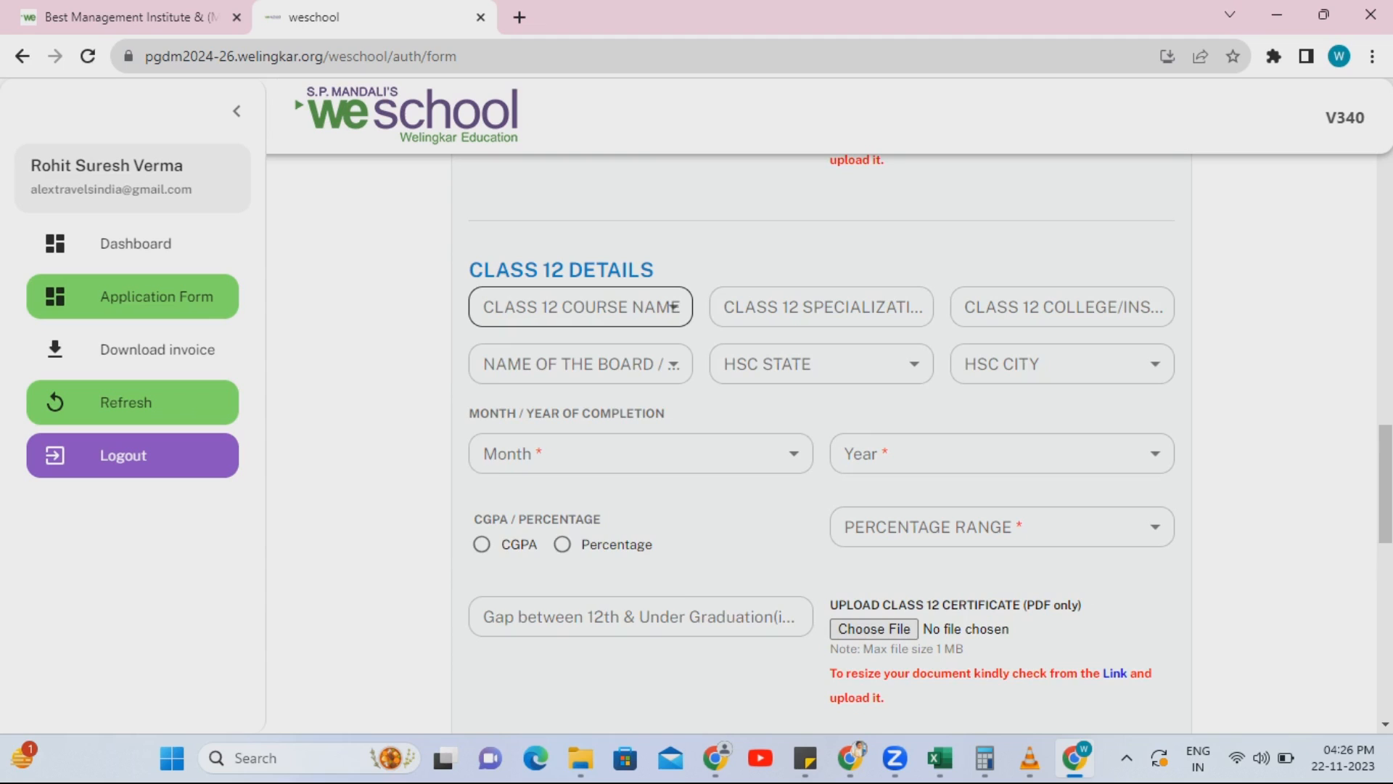
left_click(675, 307)
left_click(502, 499)
left_click(821, 307)
type("Commerce")
left_click(1062, 307)
type("Thakur College")
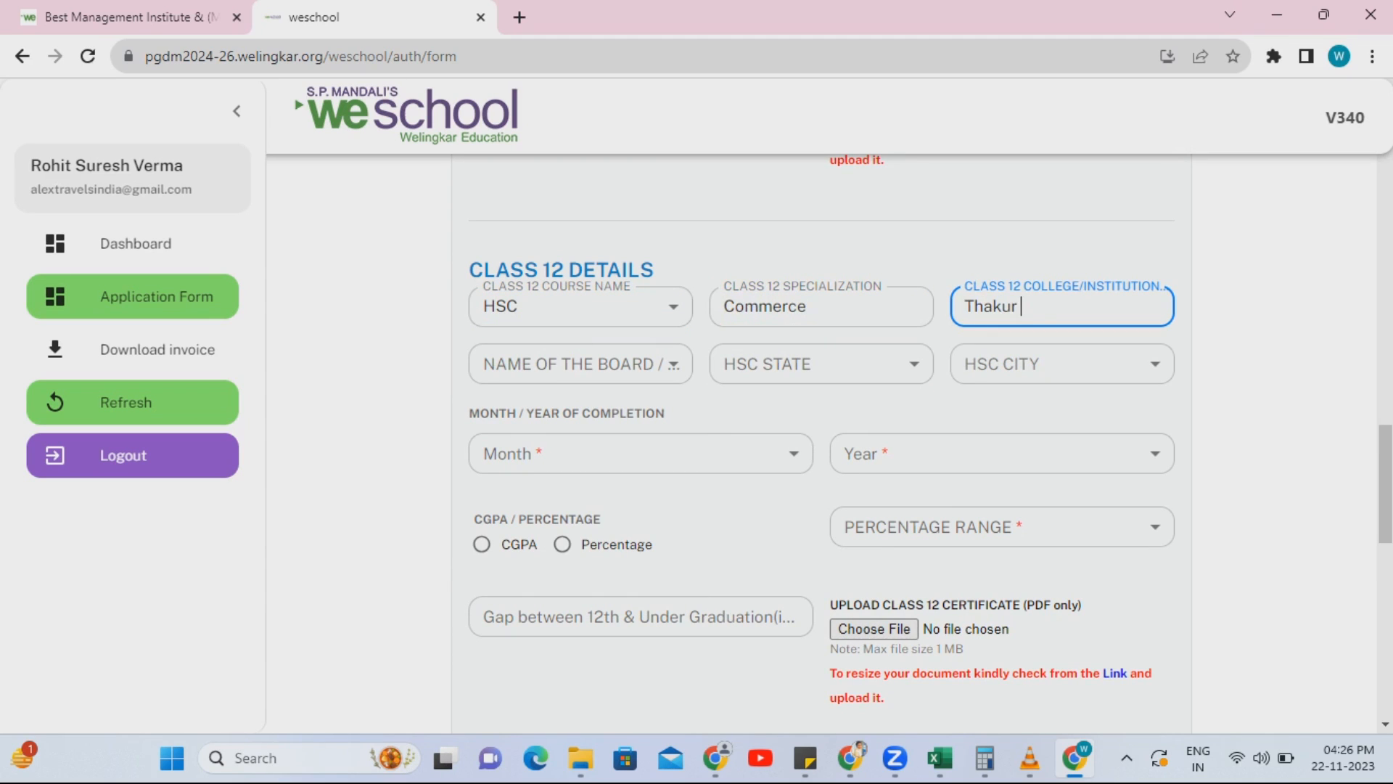
Step: Choose the Maharashtra State board, with state Maharashtra and city Mumbai
key("Tab")
left_click(552, 638)
left_click(821, 364)
key("m")
key("a")
key("m")
left_click(770, 556)
key("Tab")
key("m")
key("u")
key("Return")
Step: Set the Class 12 completion date to June 2019
key("Tab")
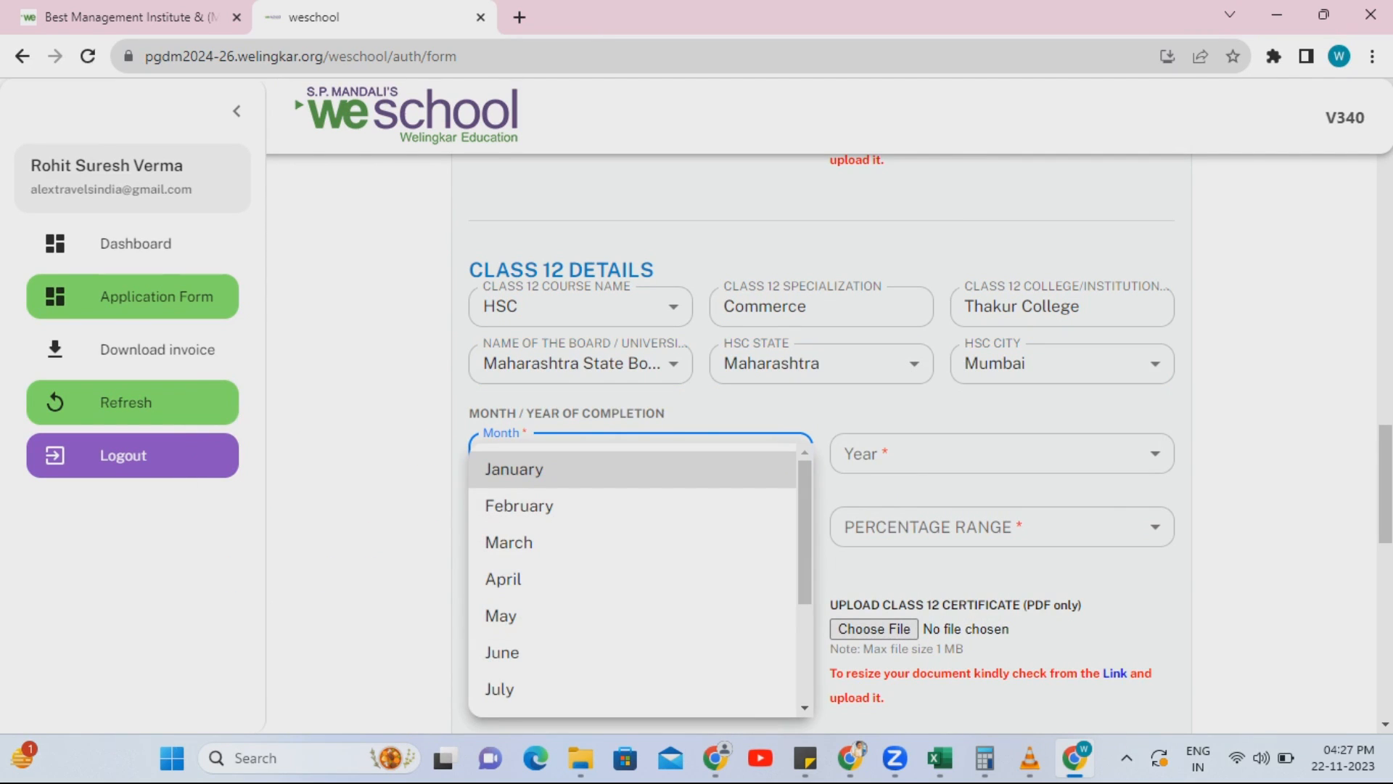
left_click(581, 653)
left_click(1001, 455)
type("2020")
left_click(944, 579)
left_click(1002, 454)
type("2019")
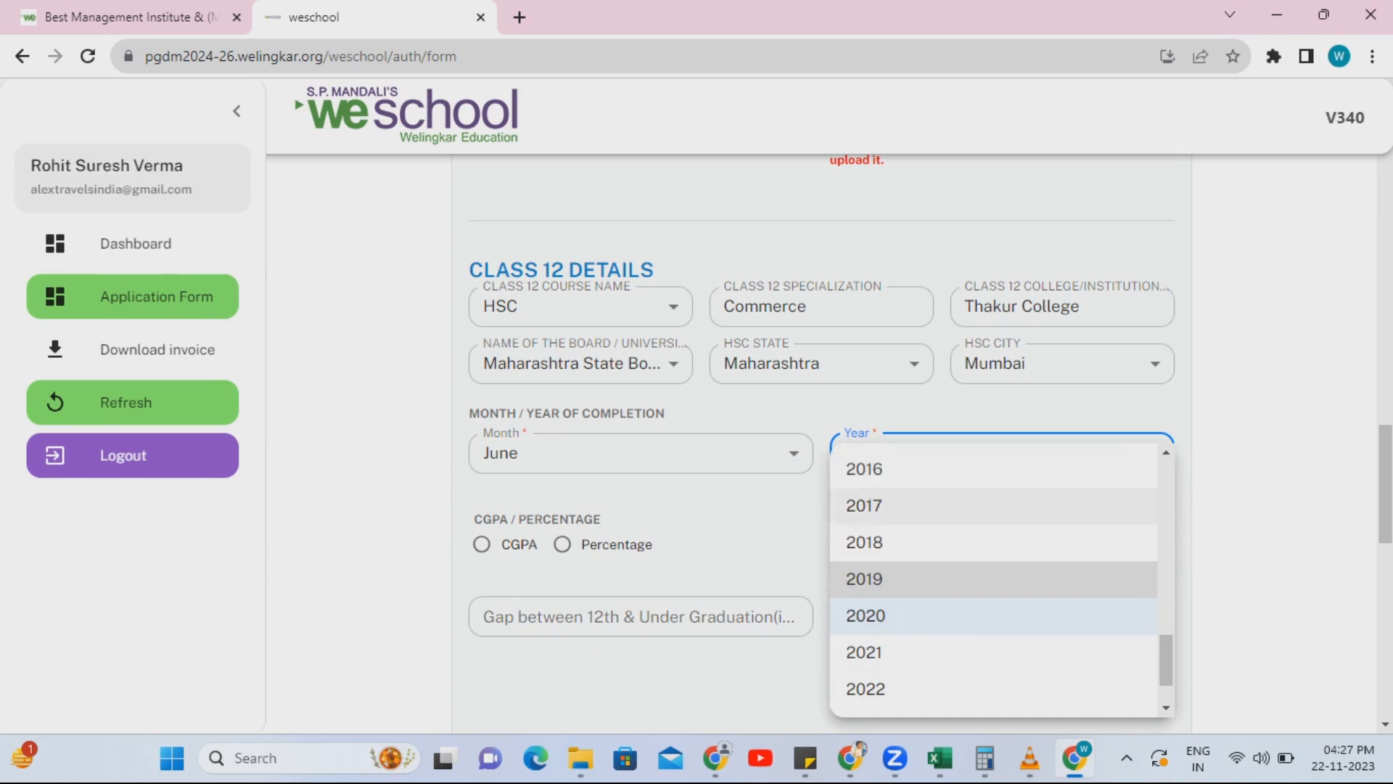
key("Return")
Step: Grade by percentage with 650 of 800 marks and class Distinction
left_click(563, 544)
key("Tab")
type("800")
key("Tab")
type("650")
key("Tab")
left_click(943, 556)
left_click(943, 478)
left_click(944, 526)
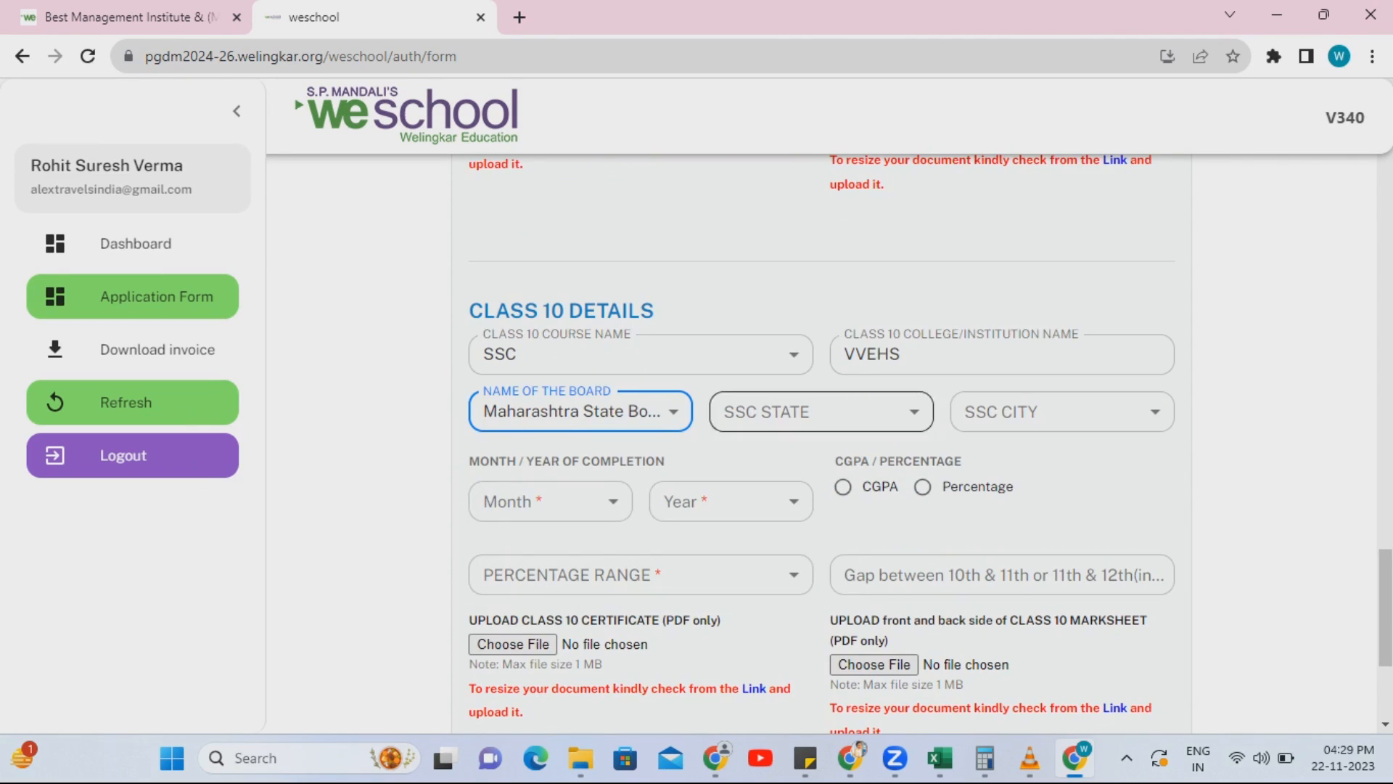
Step: Set the Class 10 board to Maharashtra, state Maharashtra, and city Mumbai
key("Down")
scroll(580, 517, "up", 1)
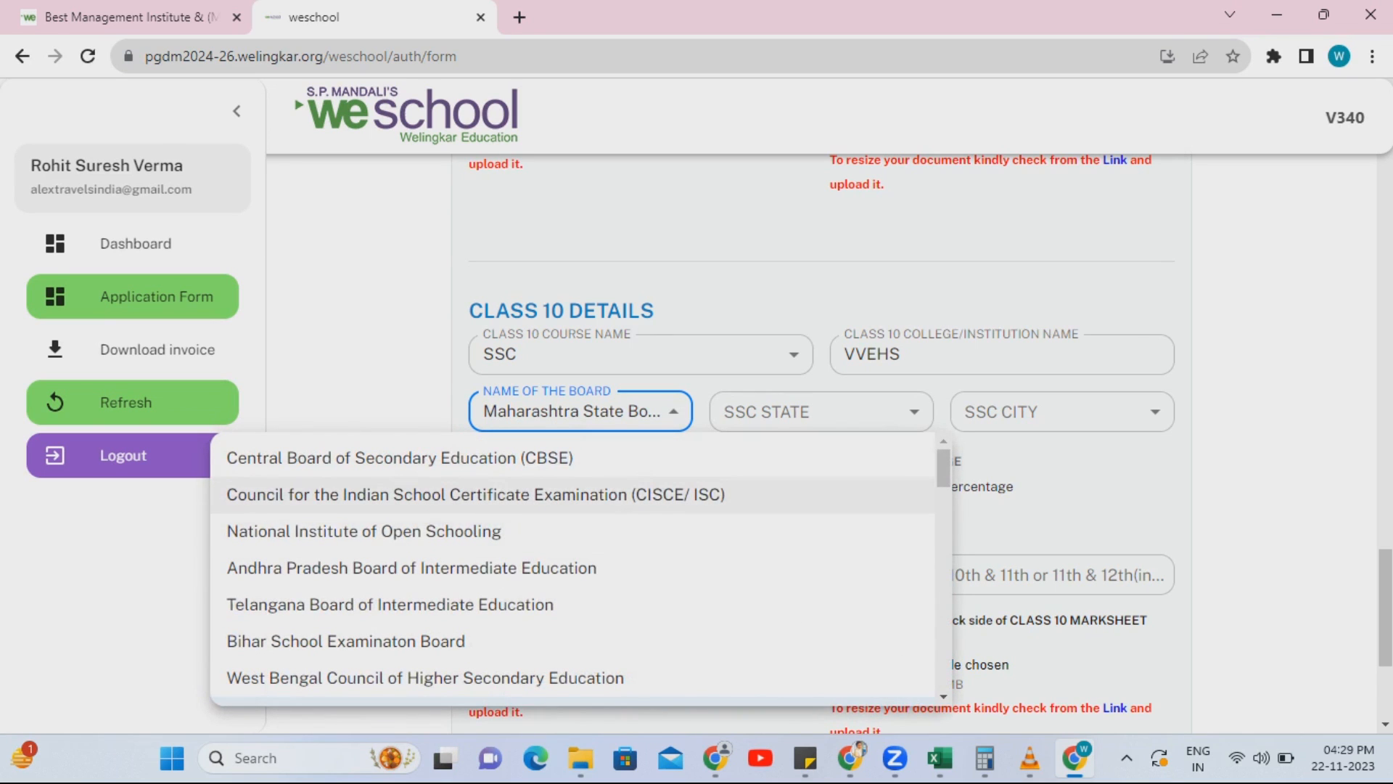
scroll(580, 517, "down", 4)
scroll(581, 551, "down", 4)
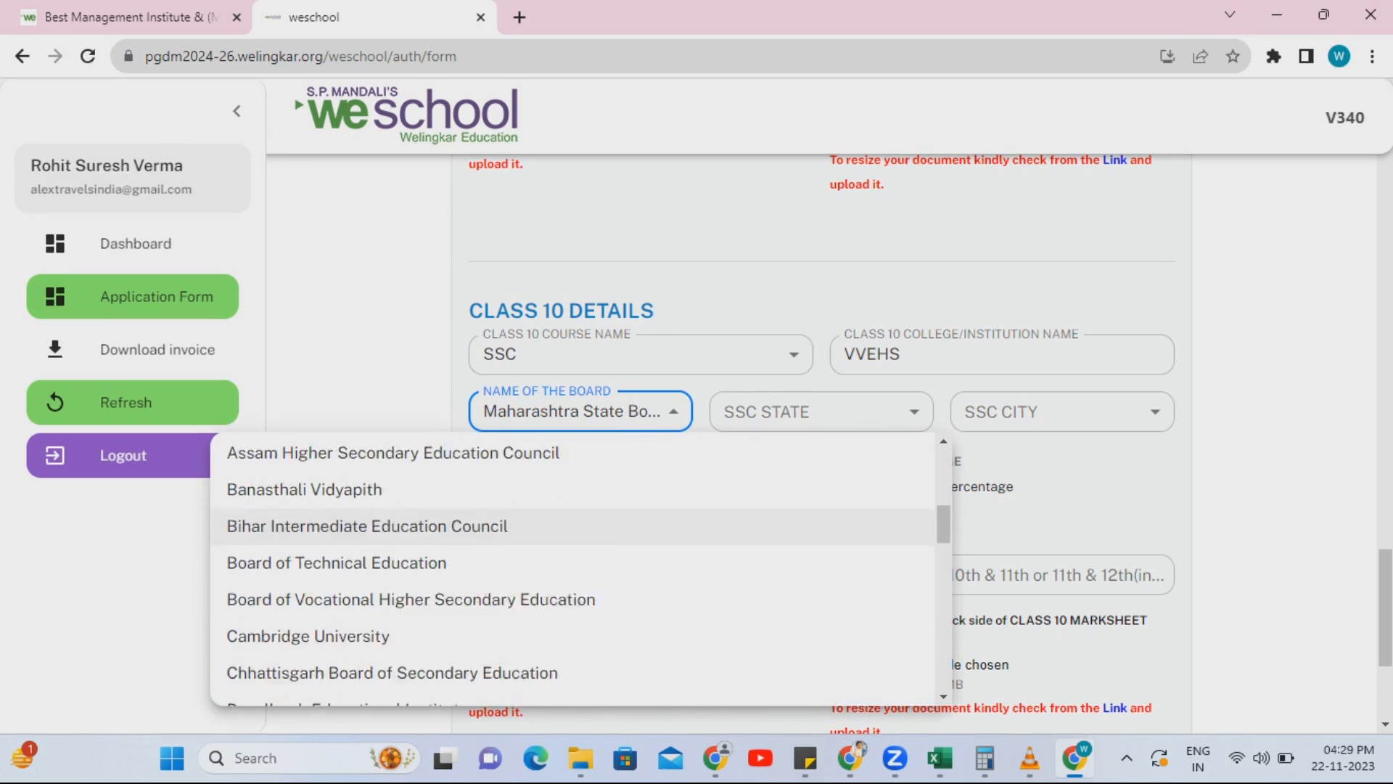
scroll(581, 580, "down", 1)
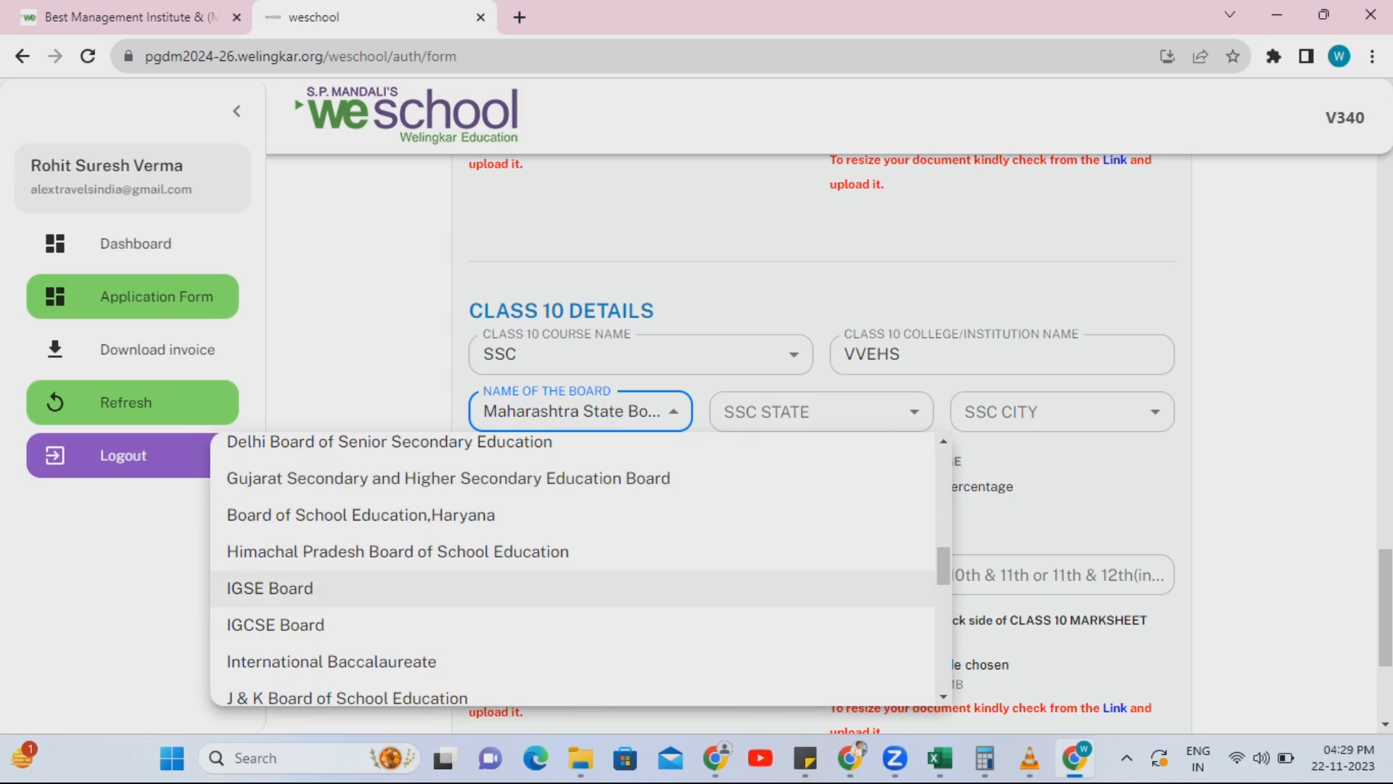
scroll(581, 573, "down", 2)
scroll(581, 574, "up", 8)
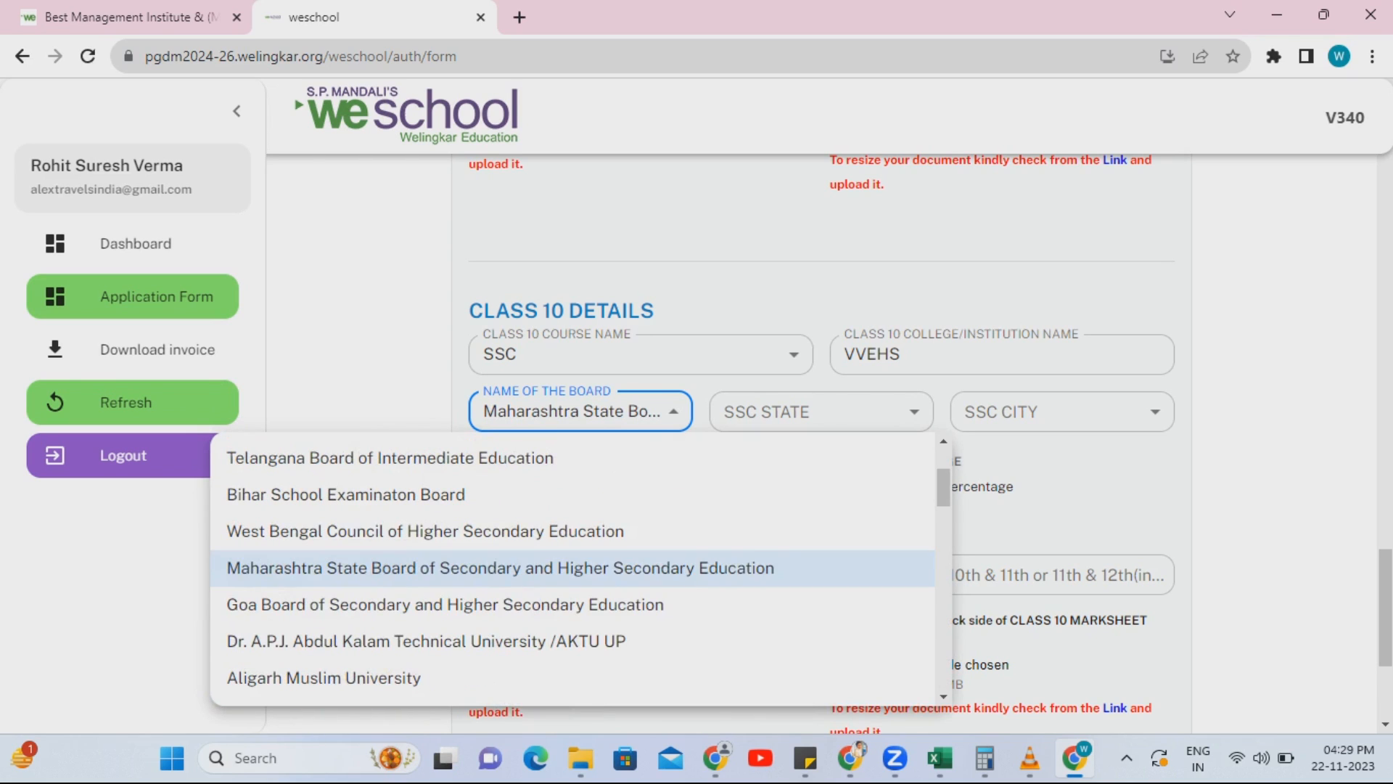
left_click(580, 569)
left_click(822, 412)
key("m")
key("m")
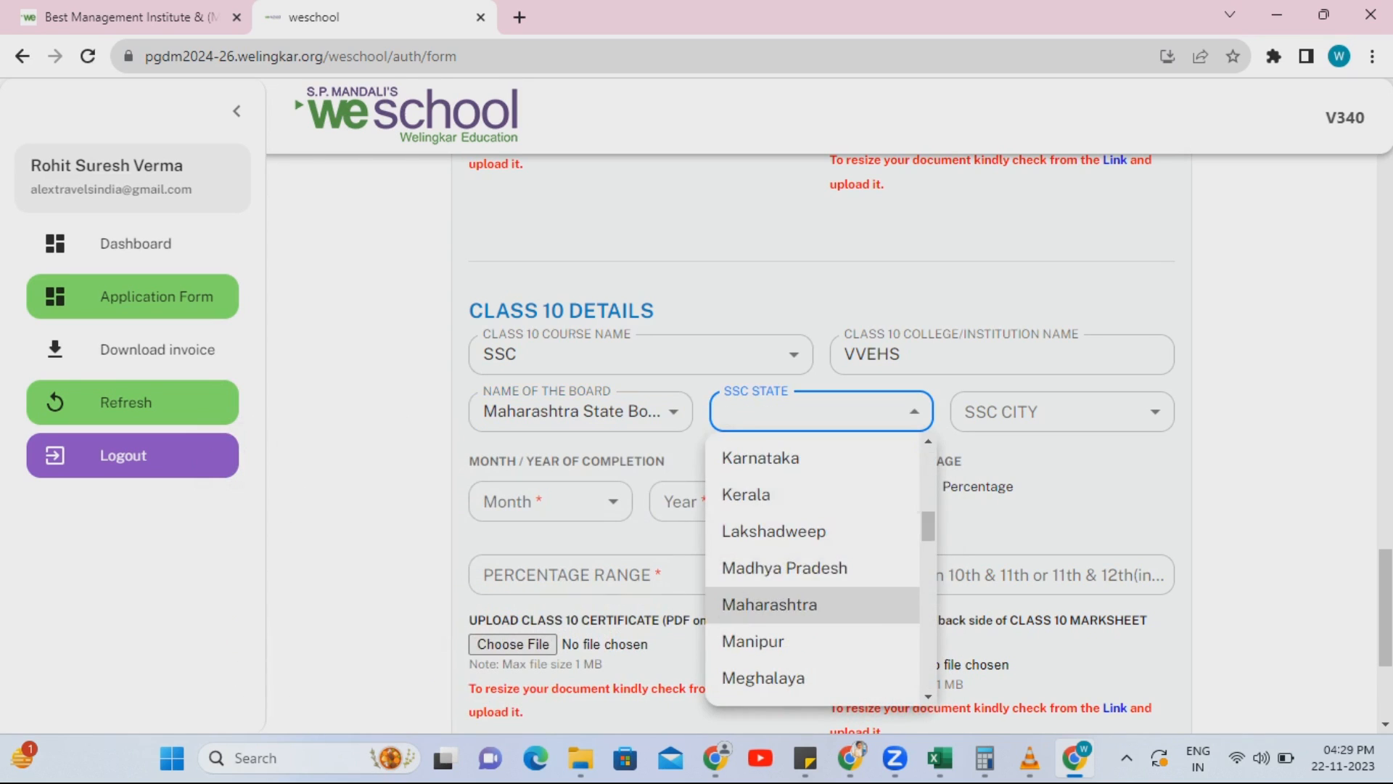
left_click(791, 604)
left_click(1063, 411)
key("m")
key("u")
key("m")
left_click(1008, 568)
Step: Set the Class 10 completion date to March 2017
left_click(550, 501)
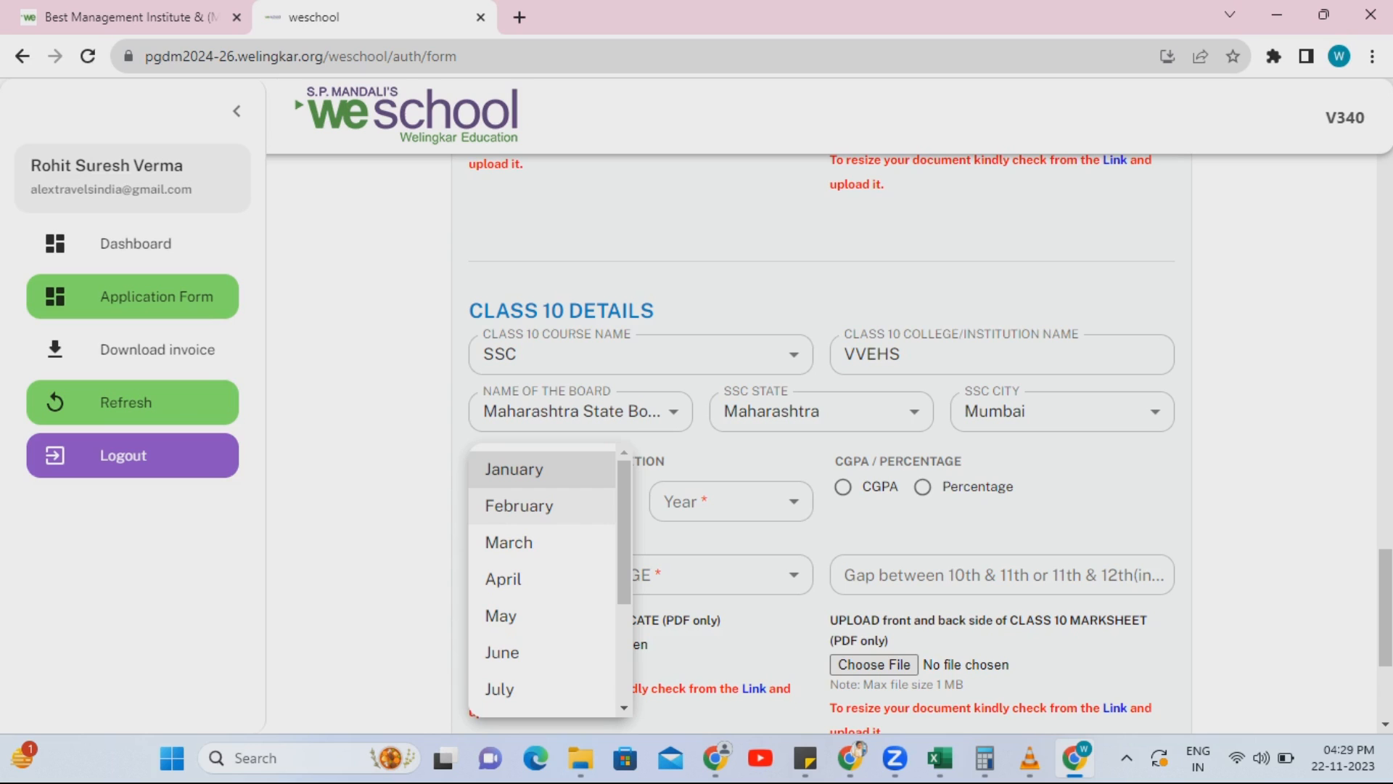
left_click(509, 542)
left_click(731, 502)
scroll(725, 508, "down", 10)
scroll(718, 616, "up", 1)
left_click(703, 545)
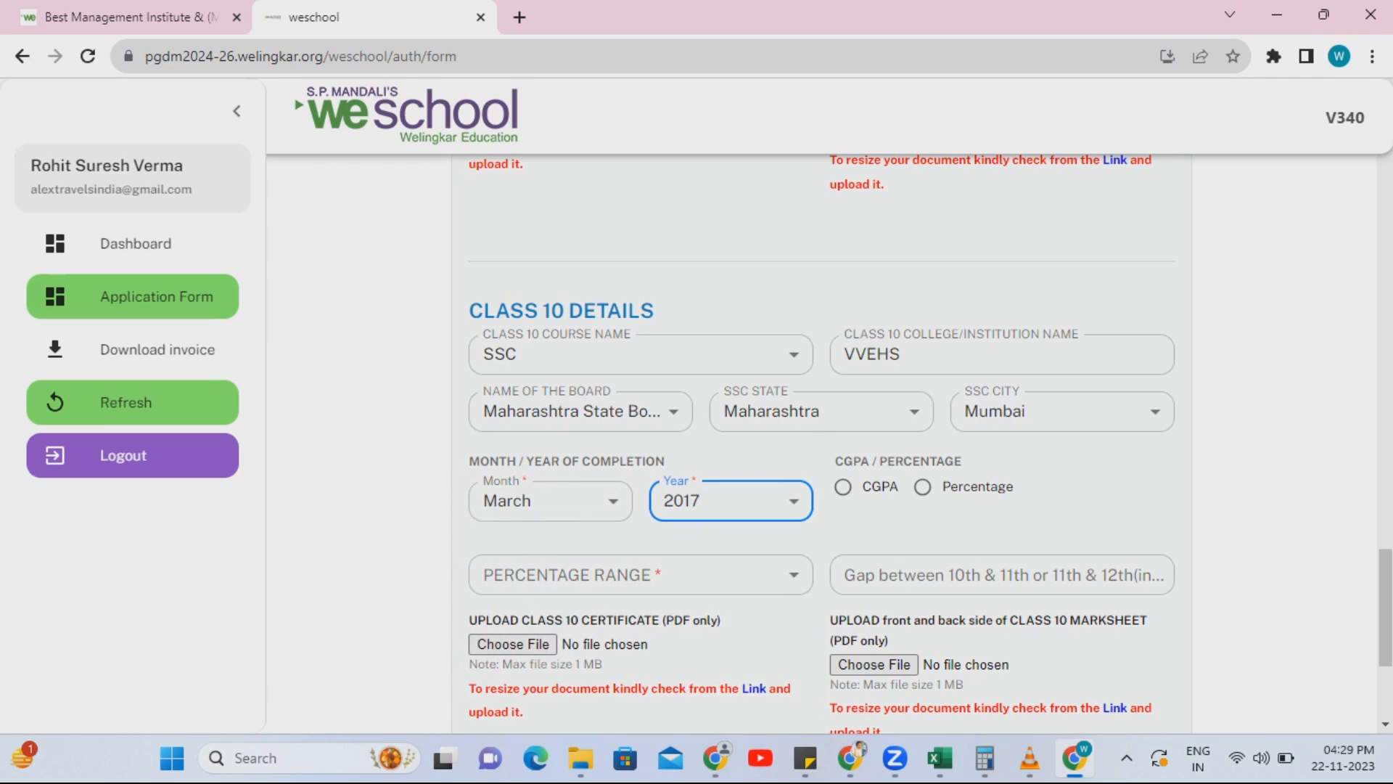
Step: Grade by percentage with 764 of 800 marks, Distinction, and range 90% & Above
left_click(923, 487)
left_click(640, 558)
type("800")
left_click(1002, 558)
key("BackSpace")
type("765")
scroll(1001, 558, "down", 3)
left_click(1001, 436)
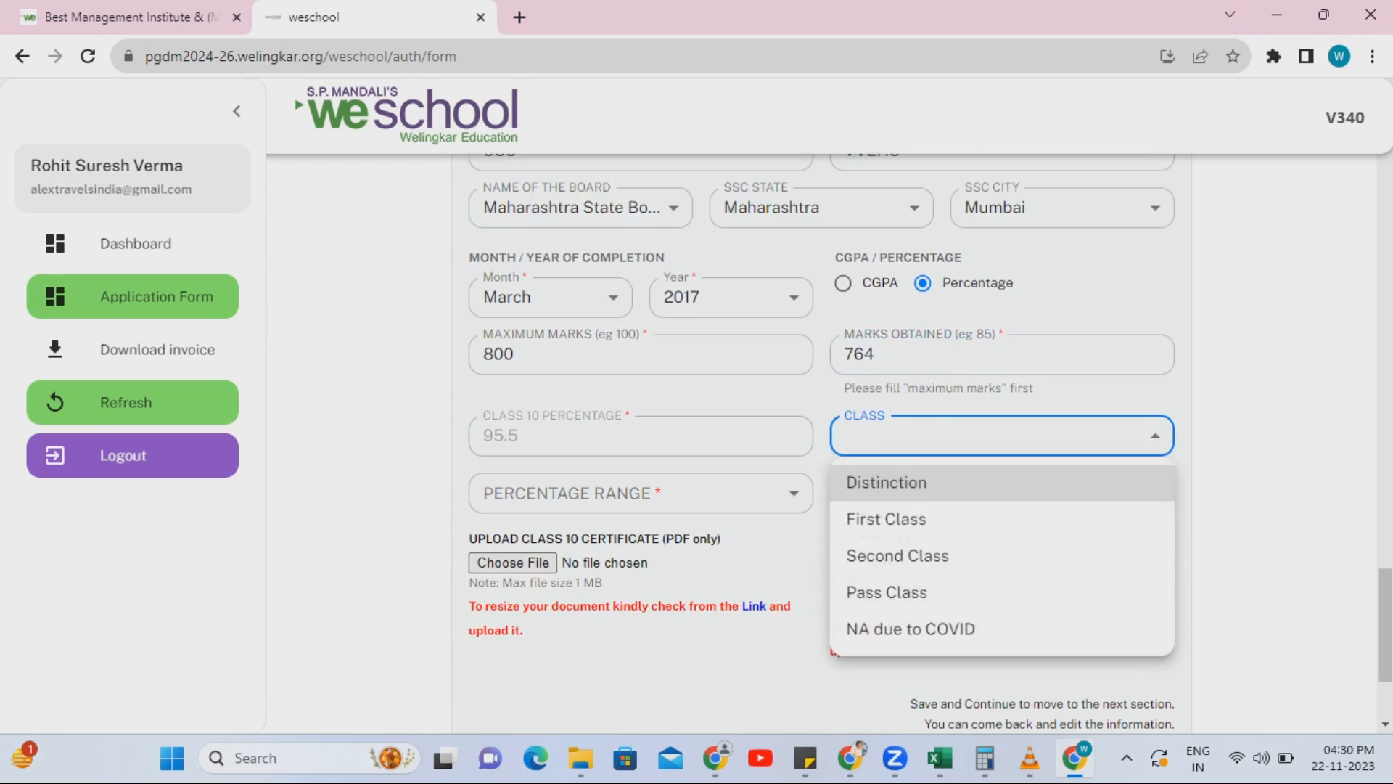
left_click(886, 482)
left_click(641, 493)
left_click(529, 687)
Step: Attach Documents.pdf as the Class 10 certificate and marksheet, then save and continue
left_click(513, 563)
double_click(240, 233)
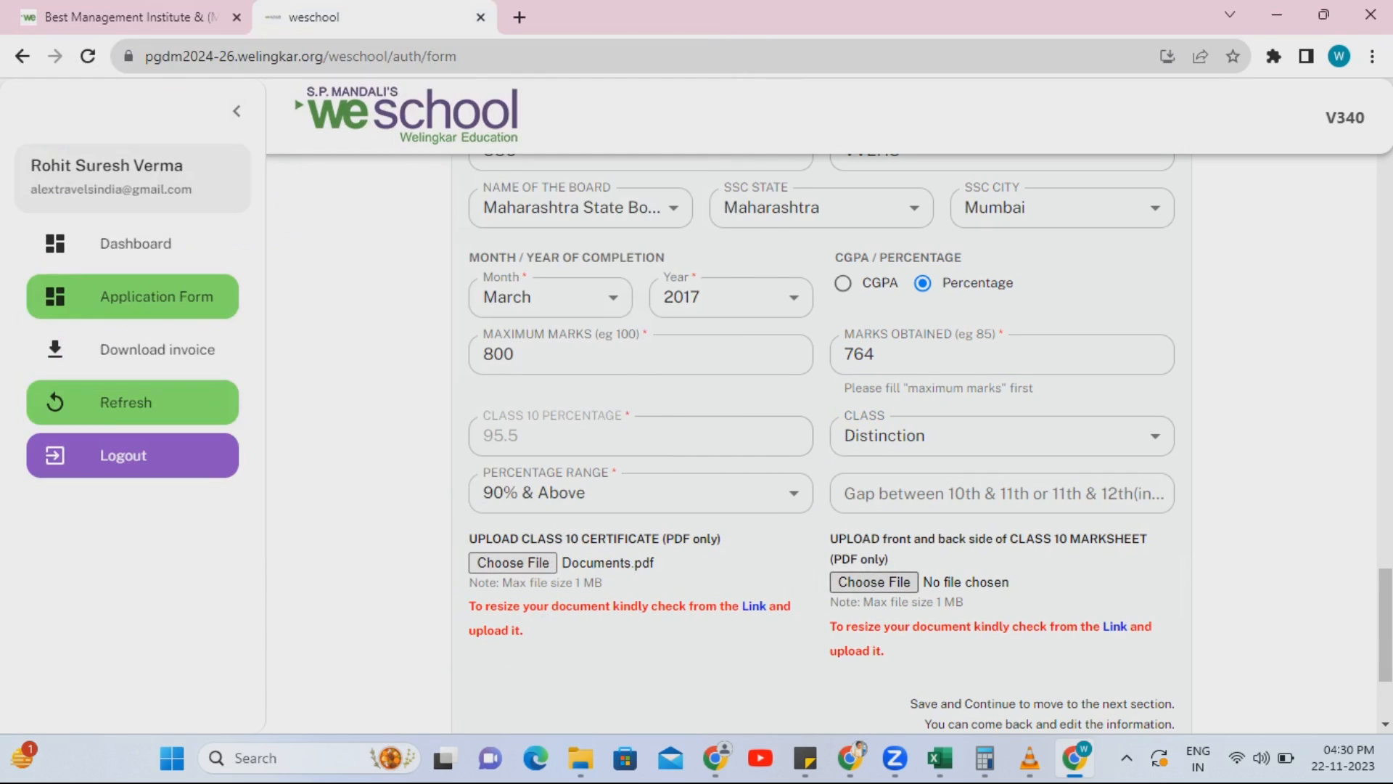
left_click(875, 582)
left_click(240, 185)
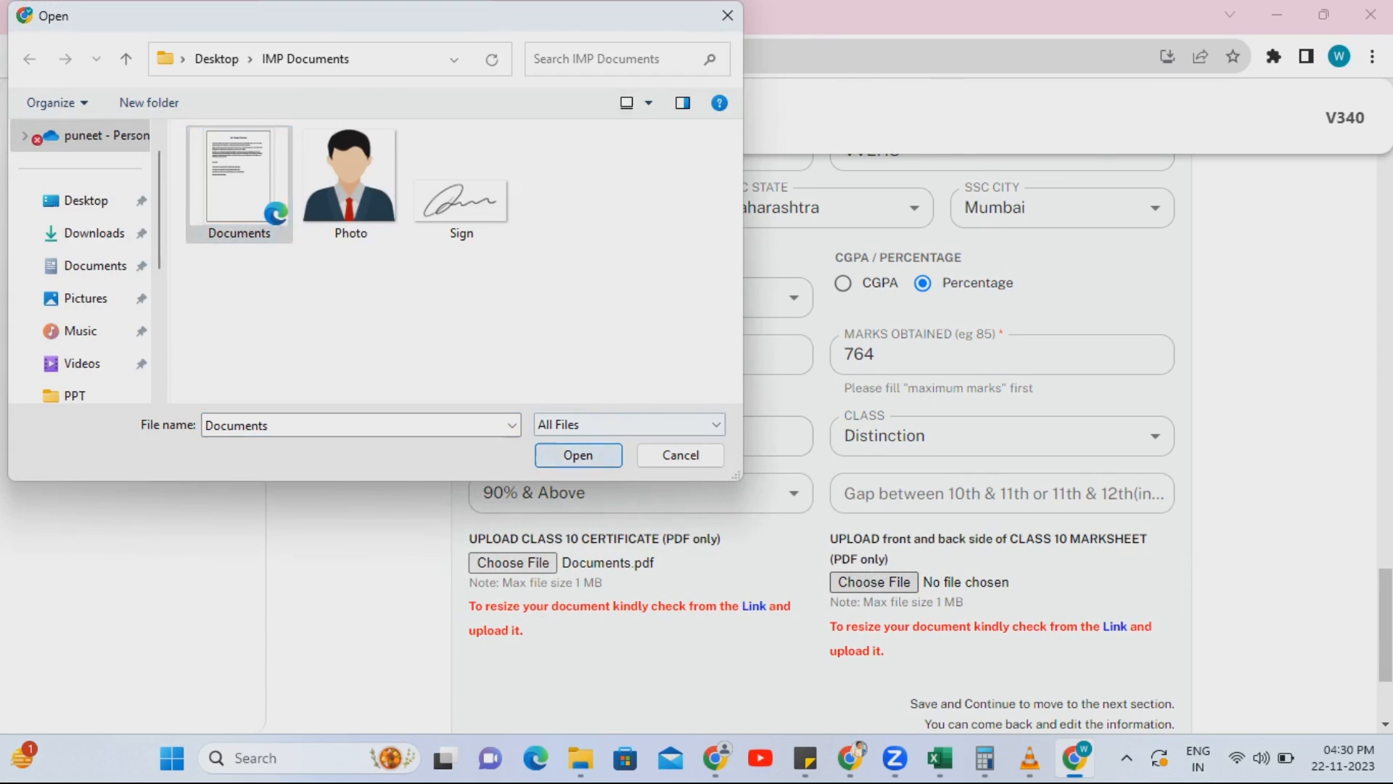
key("Return")
scroll(820, 435, "down", 3)
left_click(1063, 581)
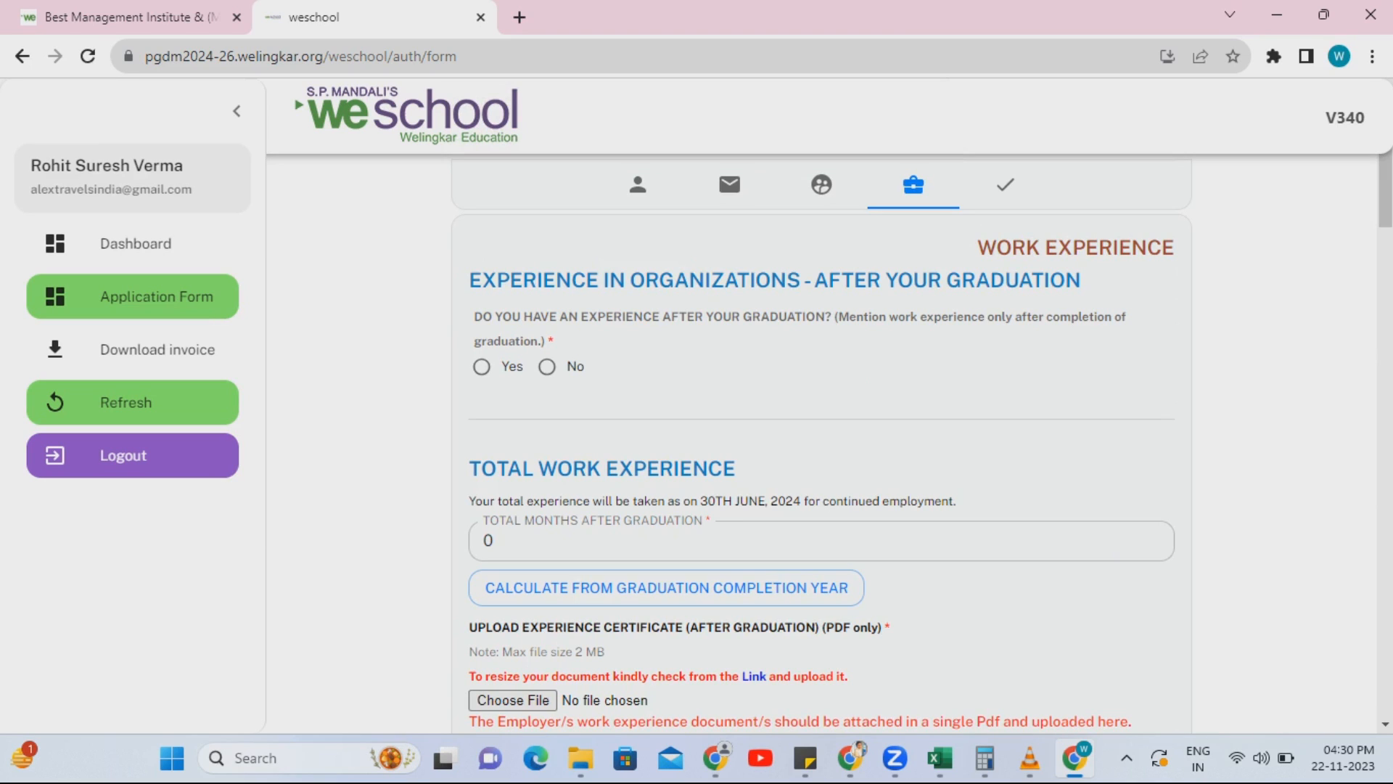
Step: Answer No to the post-graduation work experience question
left_click(482, 367)
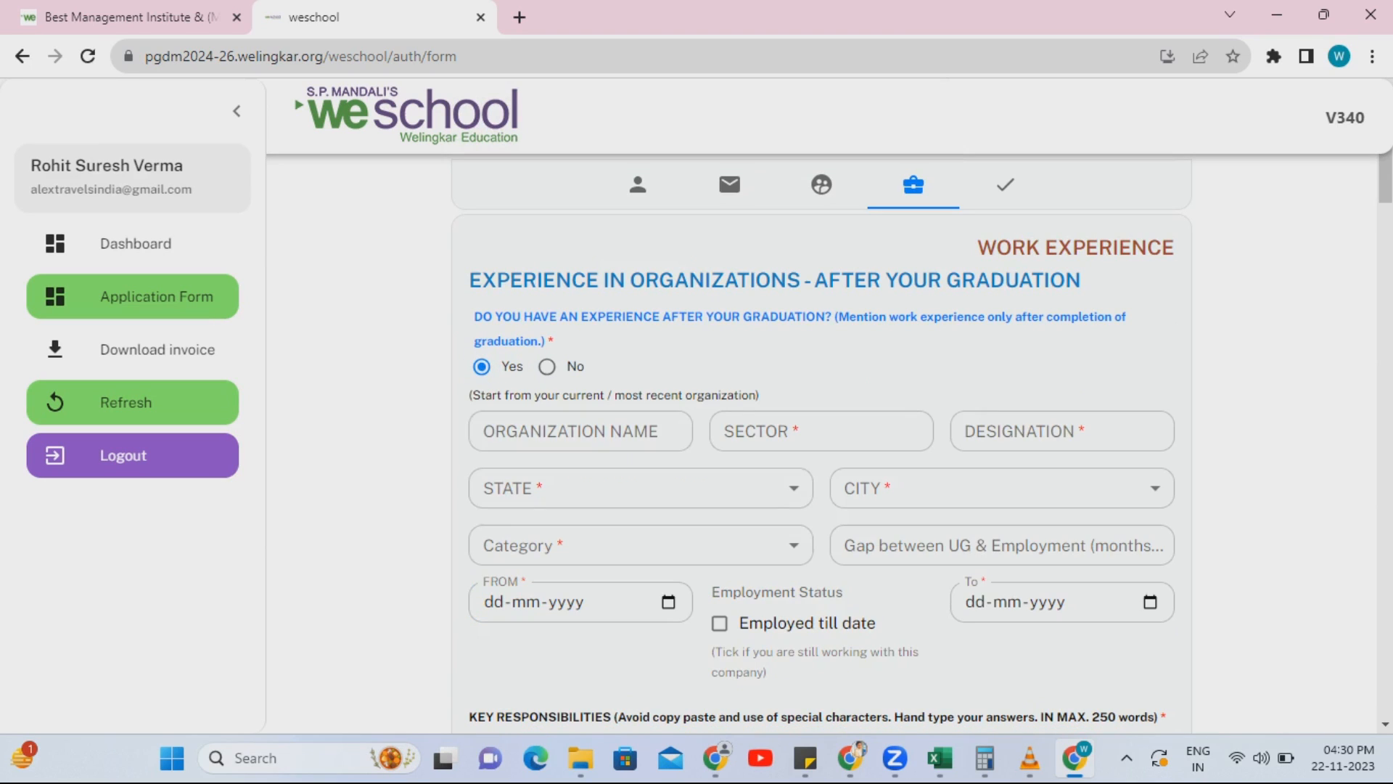
left_click(547, 366)
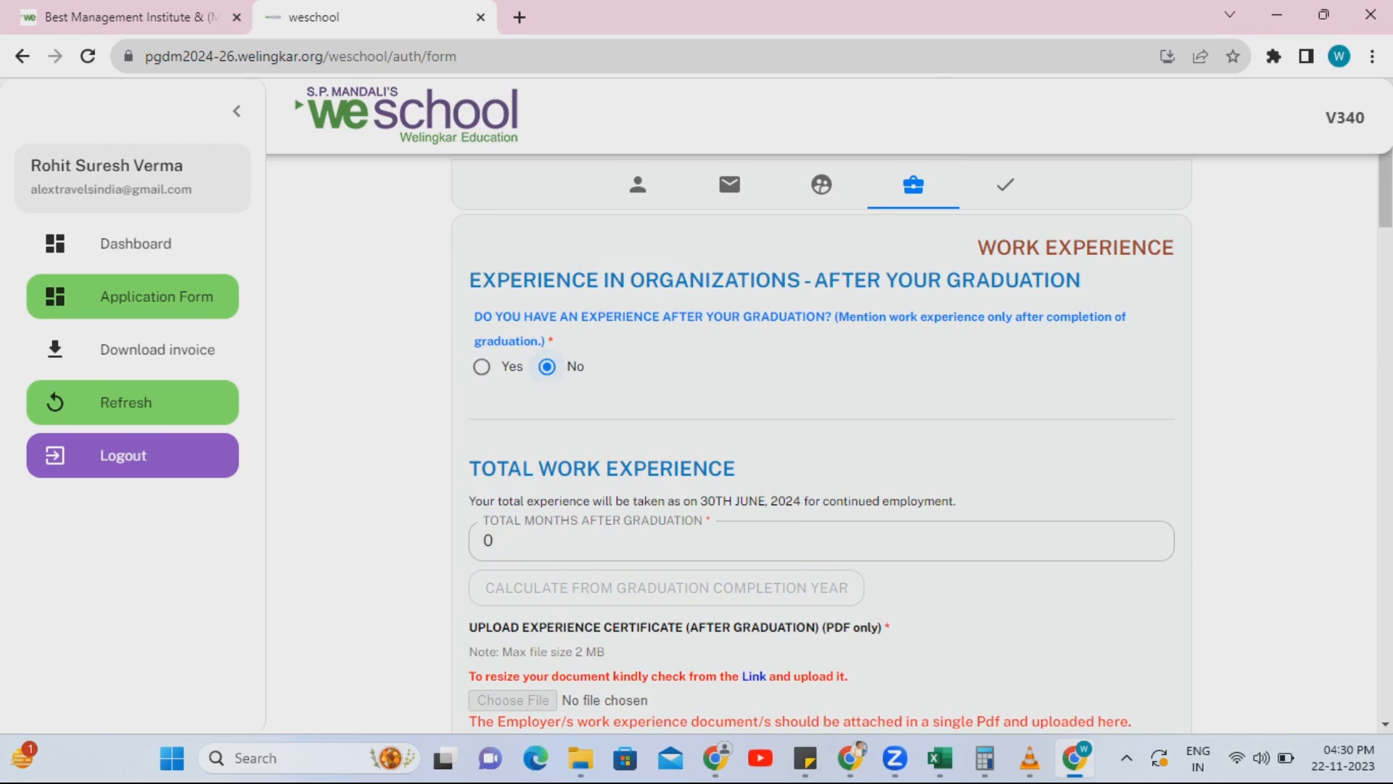
scroll(821, 443, "down", 4)
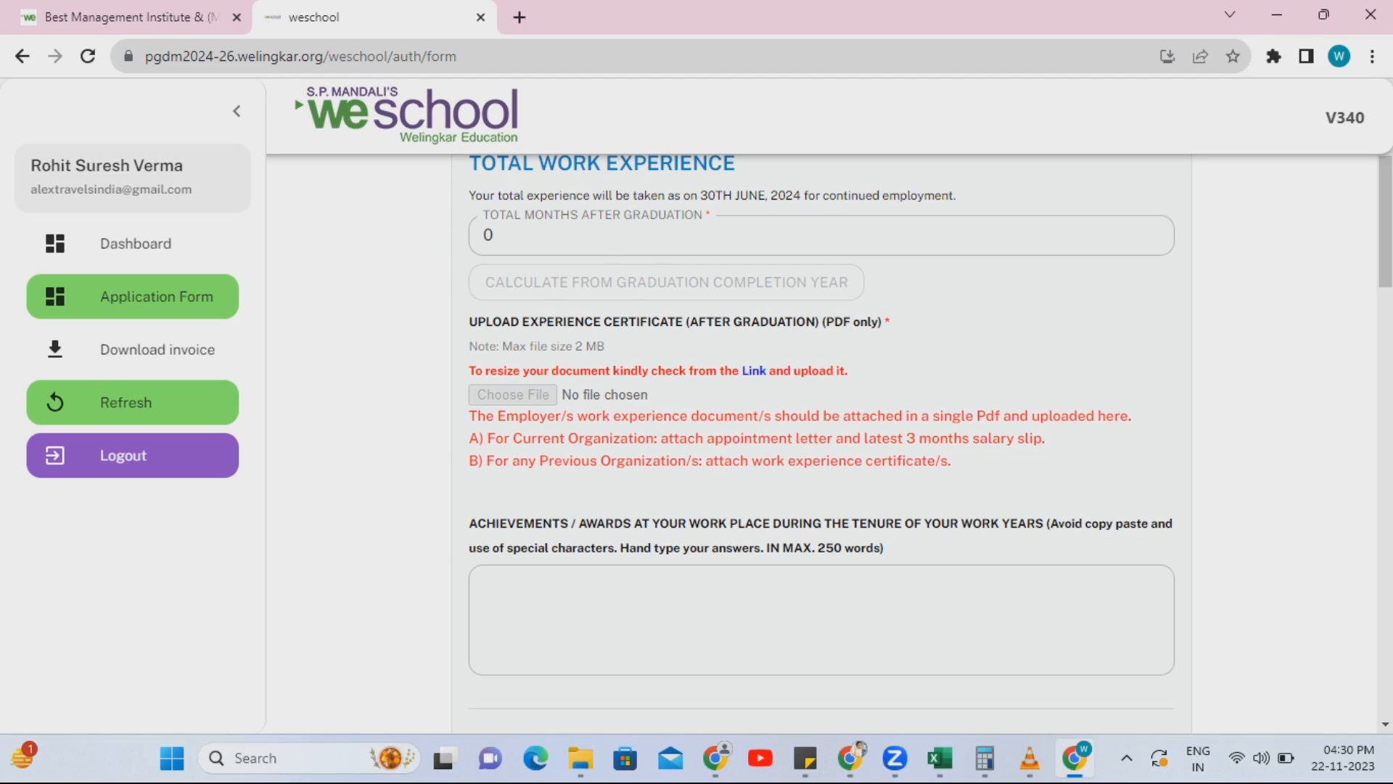
scroll(820, 443, "down", 1)
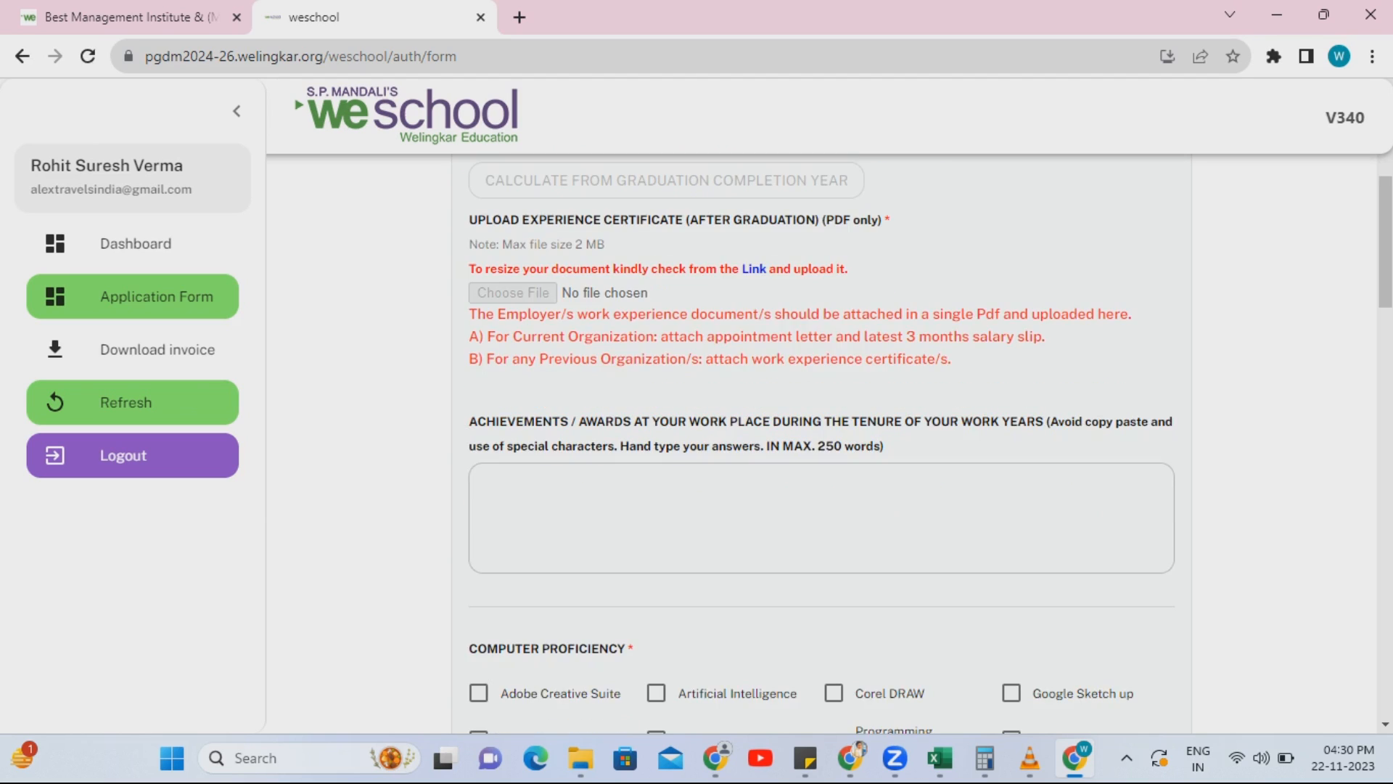
scroll(821, 442, "down", 1)
Step: Enter 'Test 12345' as the achievements answer
left_click(501, 380)
type("NA")
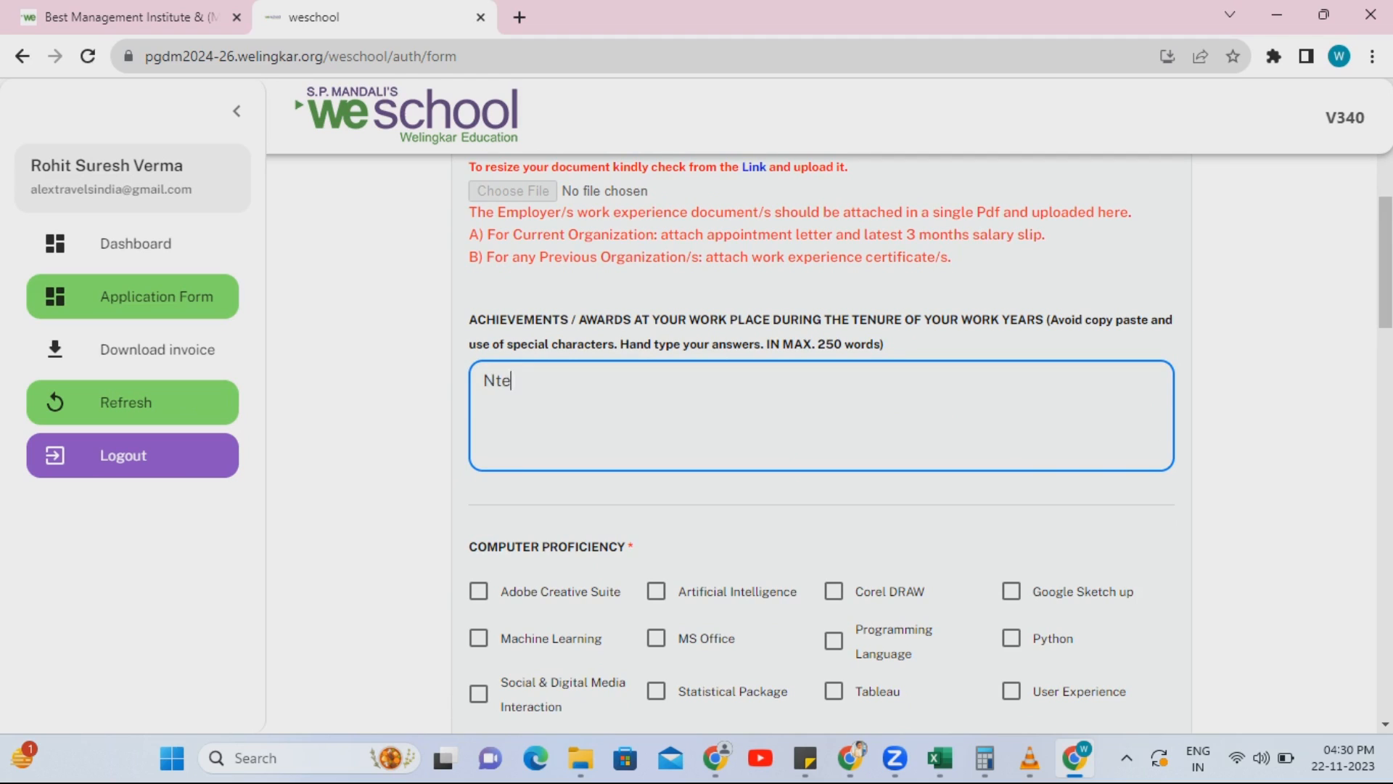
key("BackSpace")
key("BackSpace")
key("BackSpace")
type("Test 12345")
Step: Tick Adobe Creative Suite and Artificial Intelligence skills and answer NA for leadership positions
scroll(821, 443, "down", 2)
left_click(478, 387)
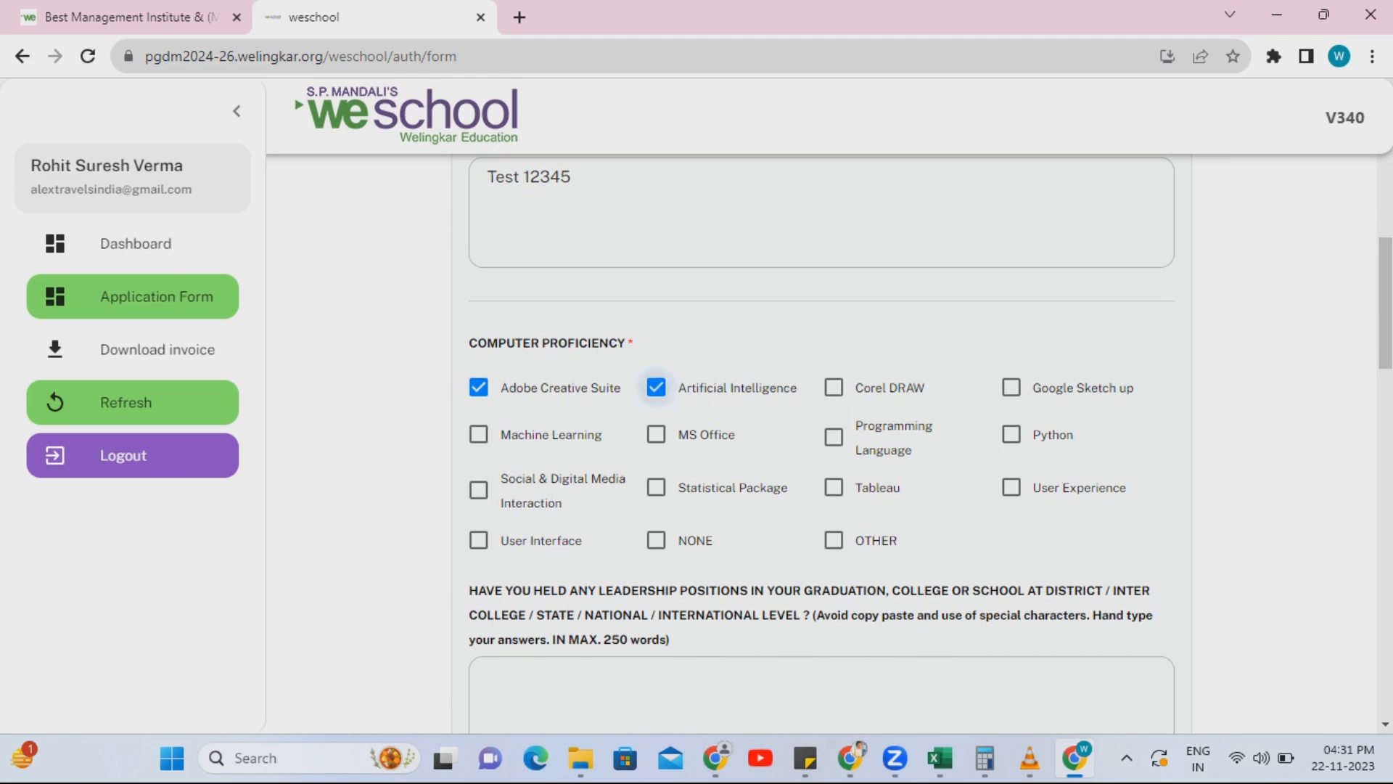
left_click(834, 487)
scroll(821, 443, "down", 4)
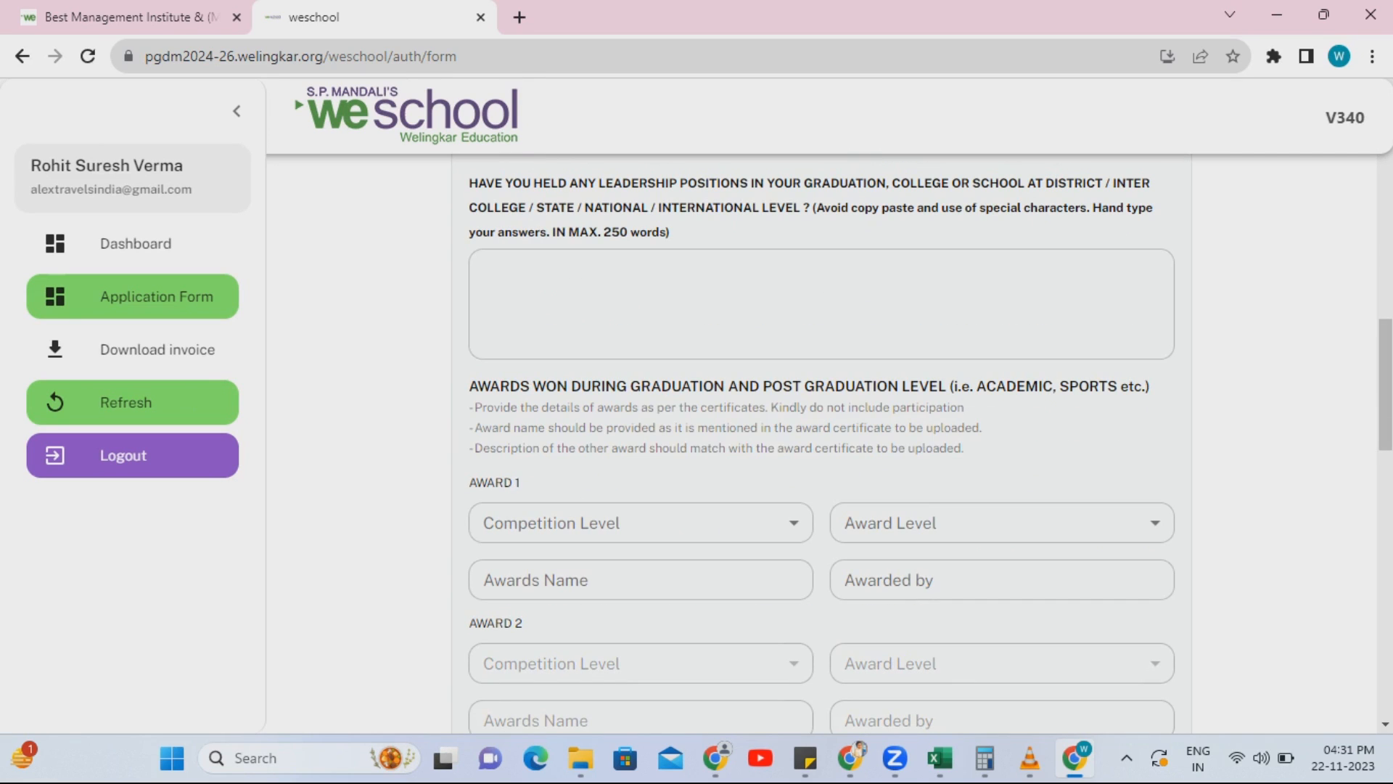
left_click(483, 270)
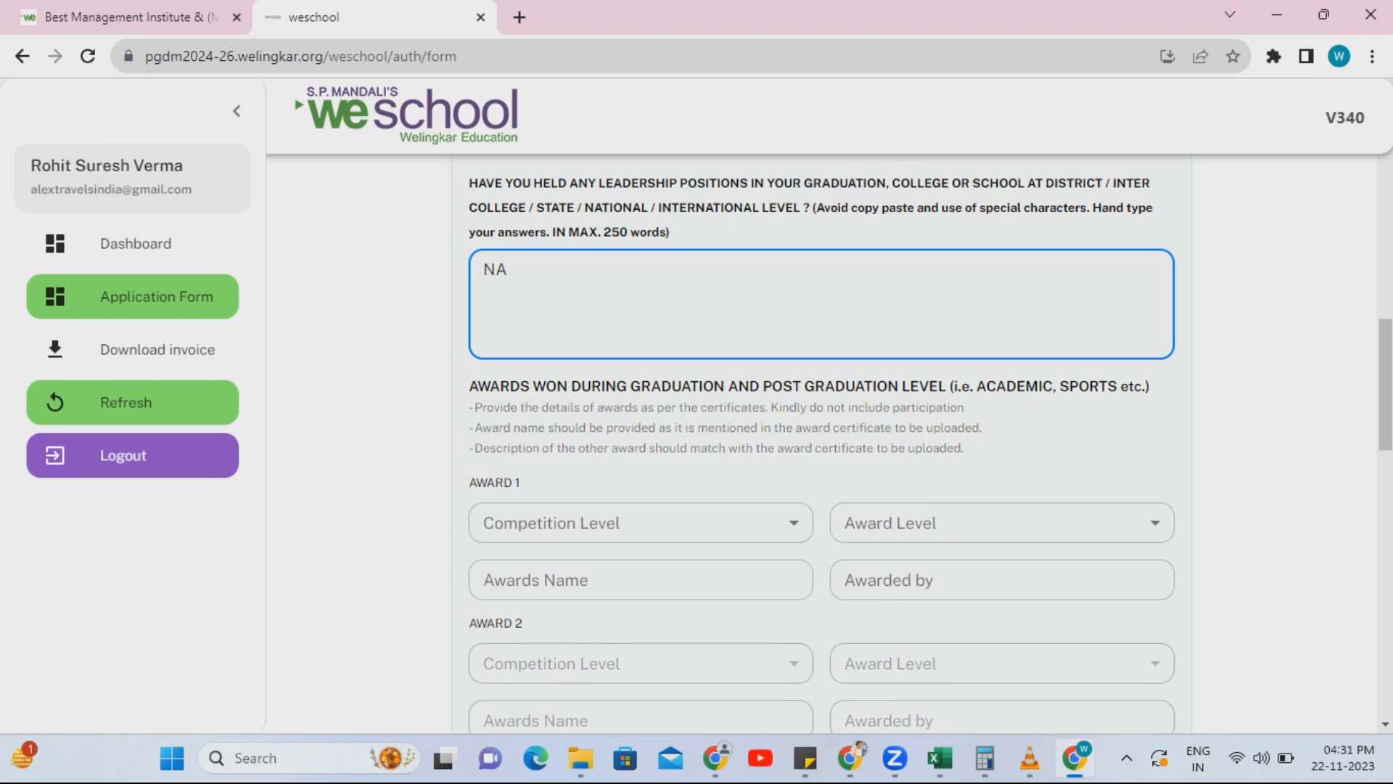
Step: Check the Award 1 competition and award level options, leaving both unselected
scroll(821, 436, "down", 1)
left_click(638, 421)
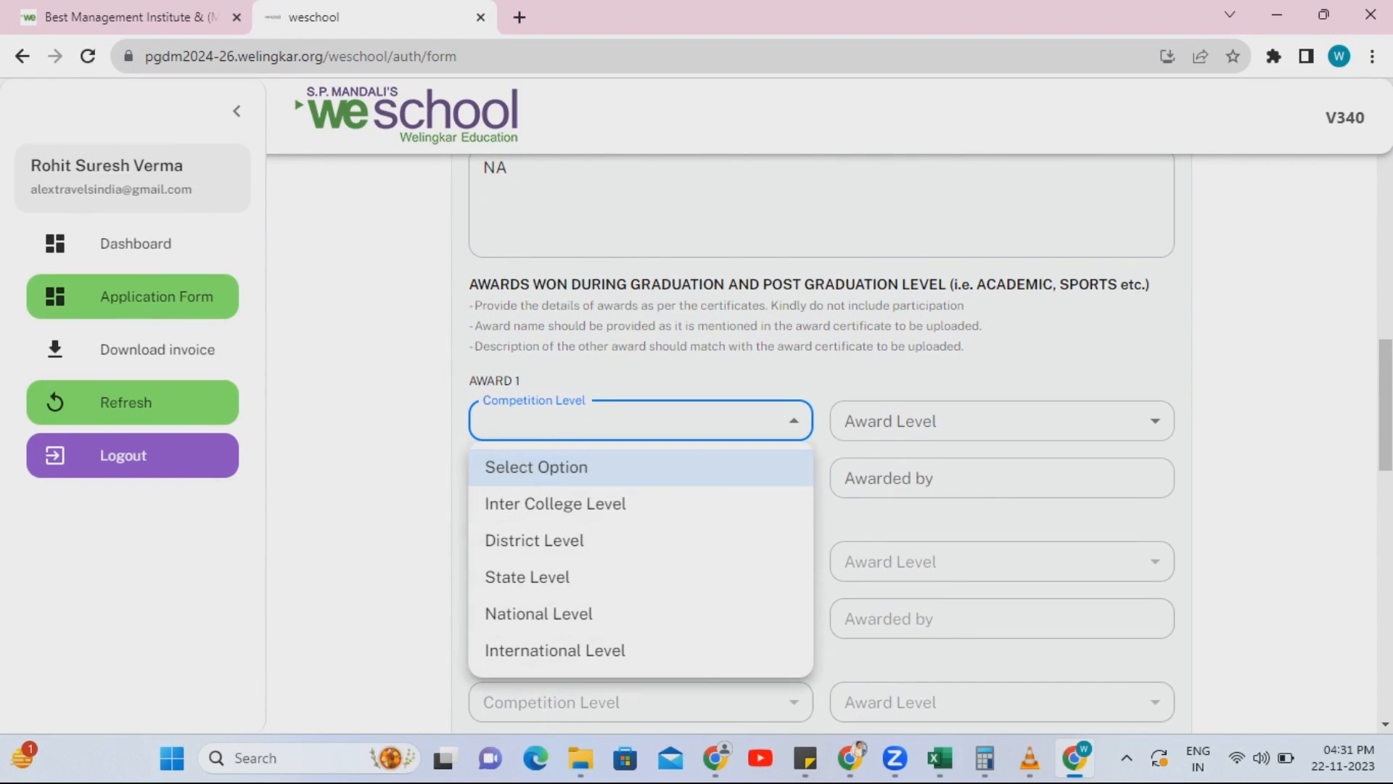
key("Escape")
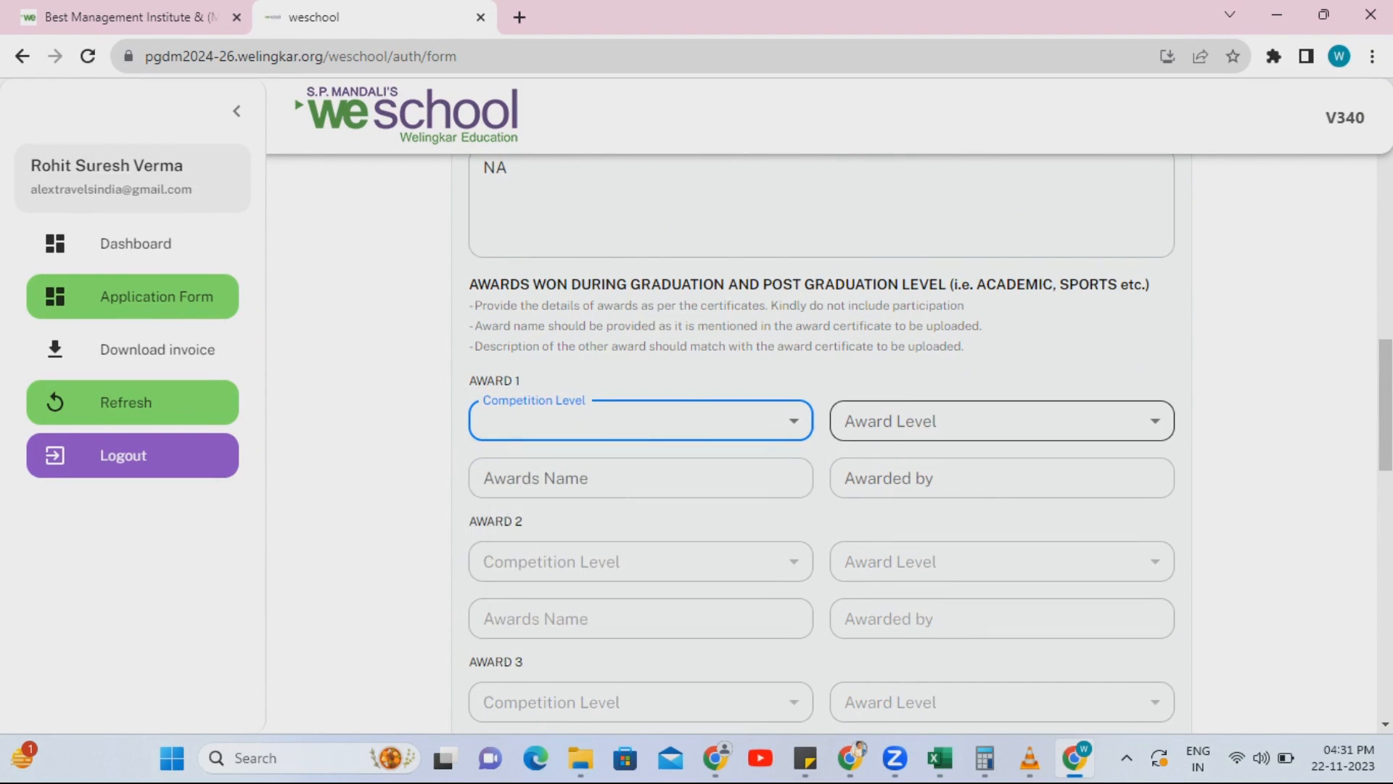
left_click(1001, 421)
key("Escape")
scroll(821, 436, "down", 3)
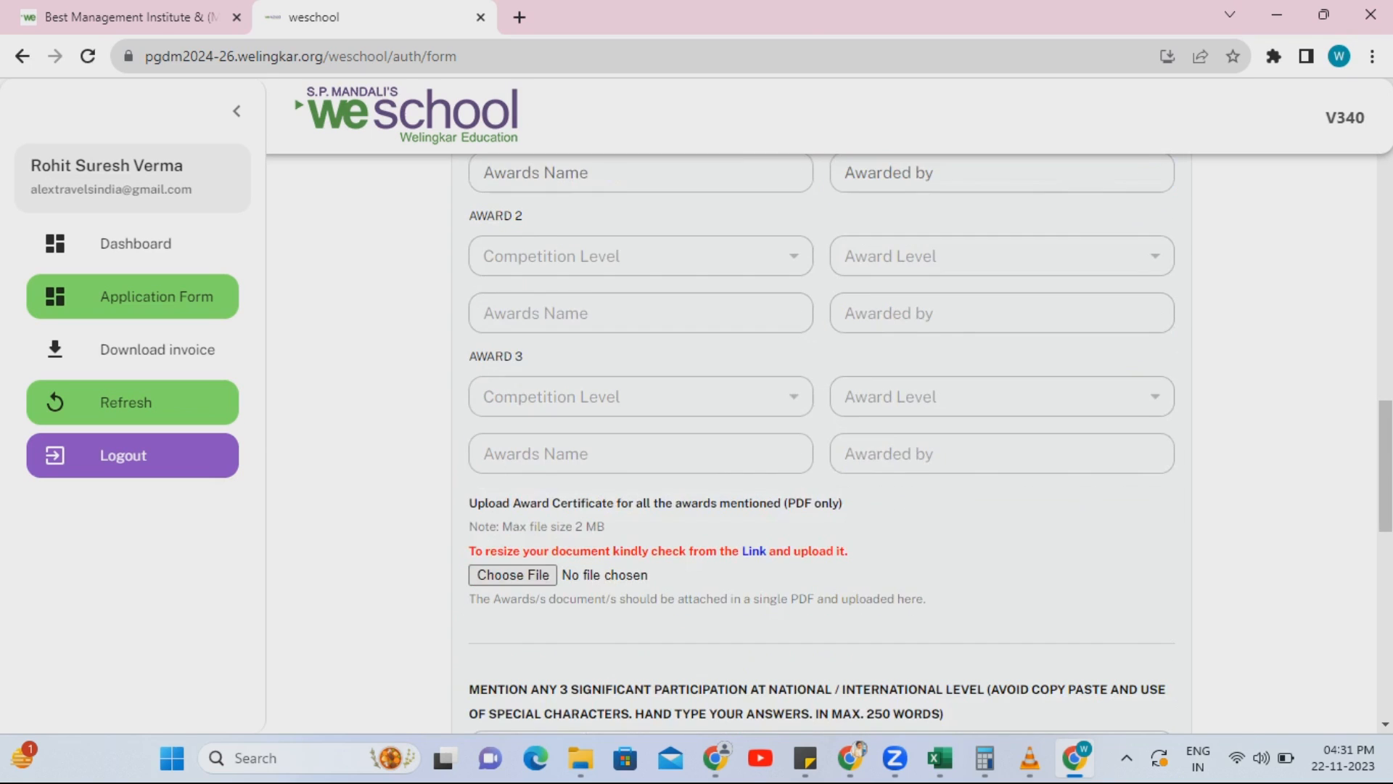
scroll(820, 435, "down", 1)
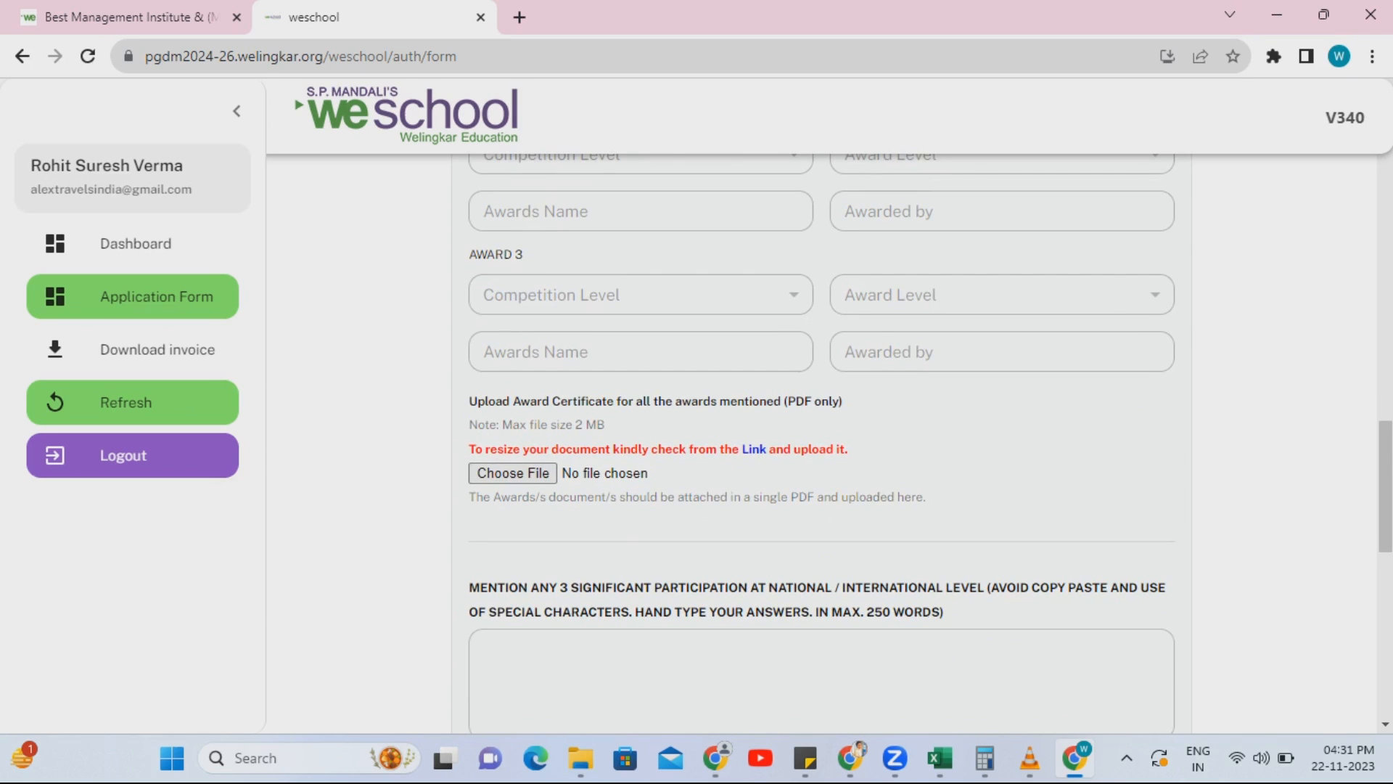
scroll(821, 435, "down", 4)
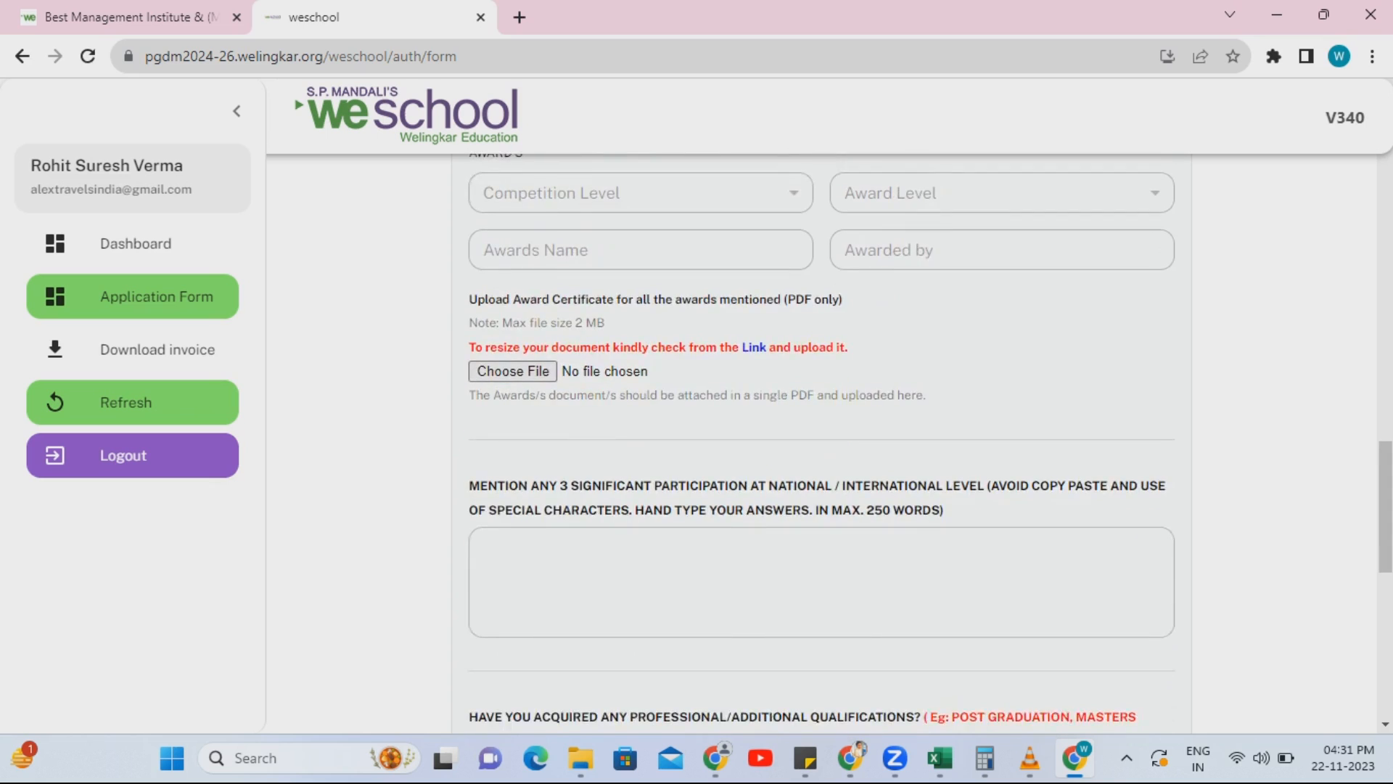
Step: Answer NA for national participation, No for additional qualifications, and Yes for UPSC aspirant
left_click(821, 276)
type("NA")
scroll(820, 435, "up", 2)
scroll(821, 436, "down", 4)
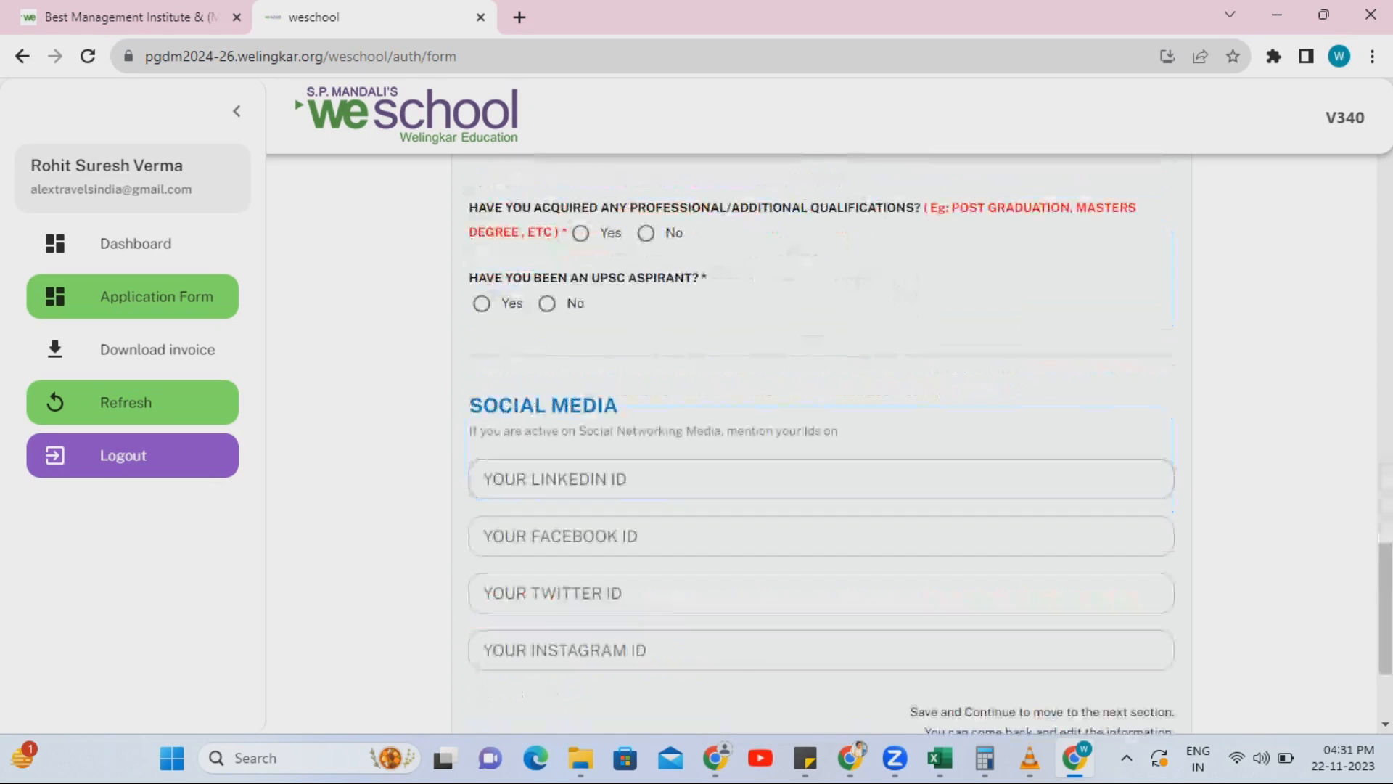
left_click(581, 232)
key("Tab")
key("space")
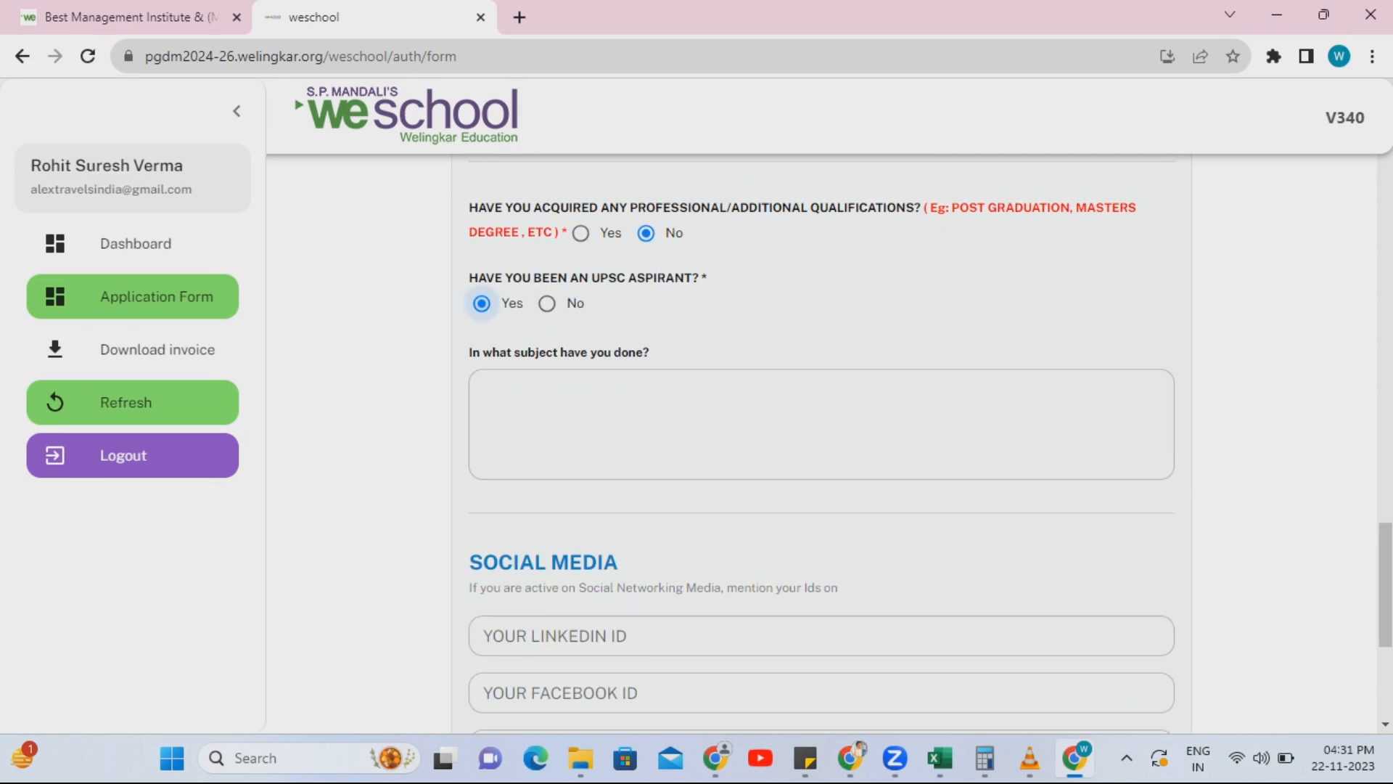
key("Tab")
key("Tab")
type("ww")
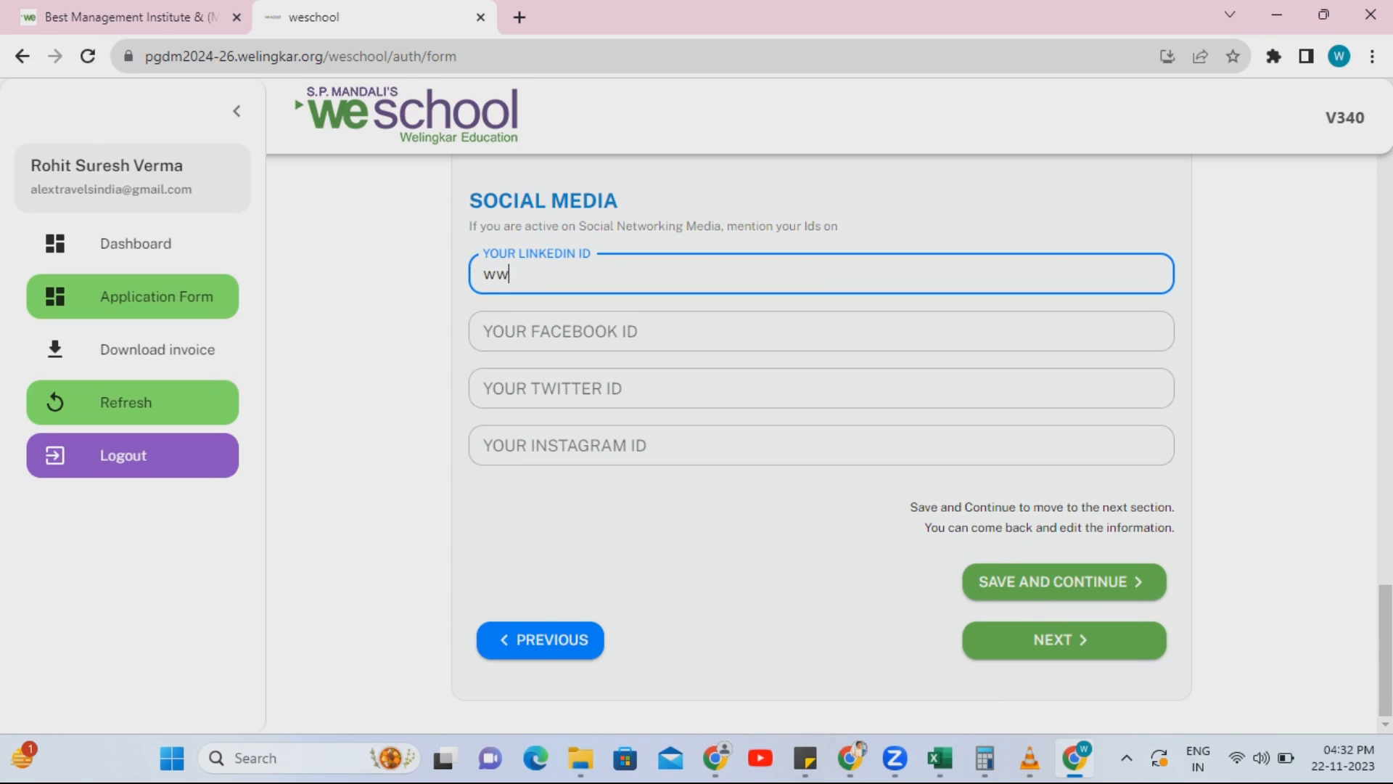
type("w.linkedin.in")
key("Tab")
type("www.facebook.com")
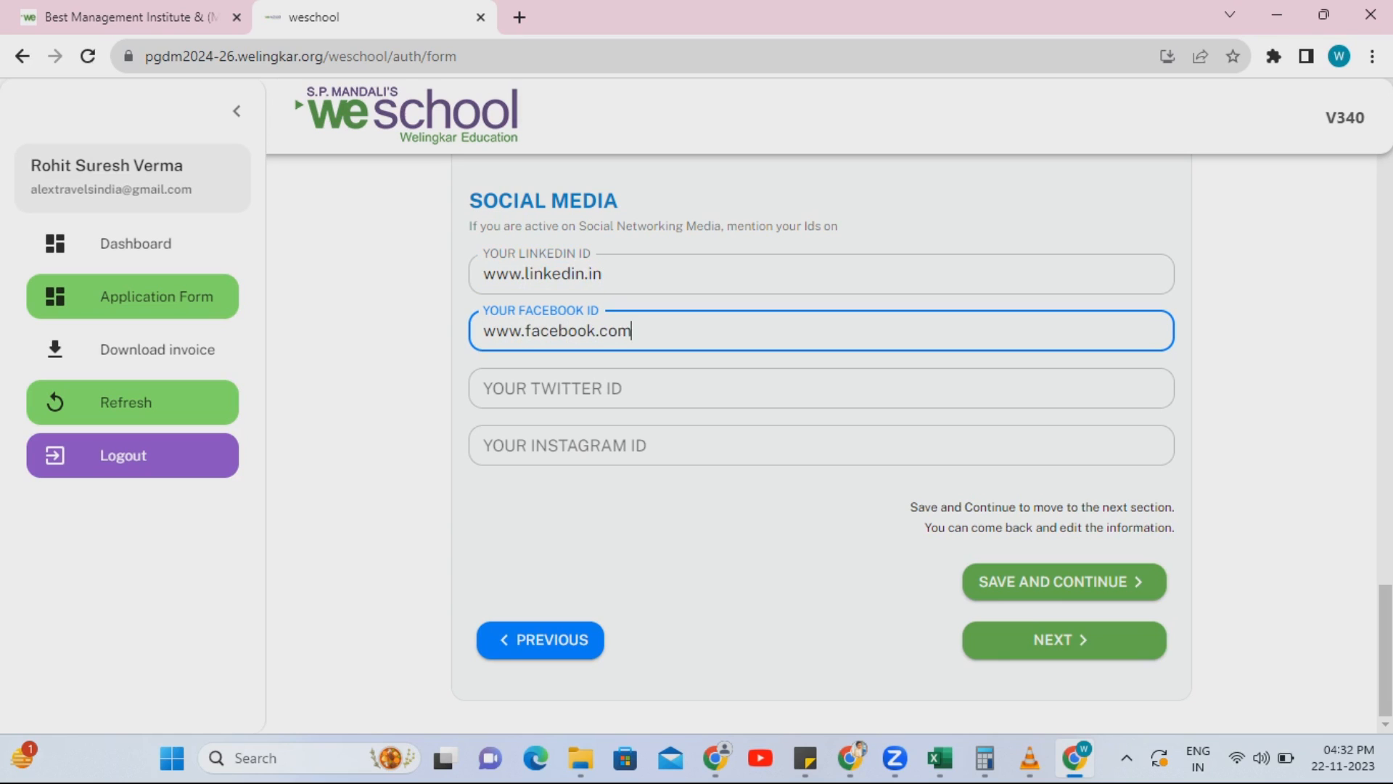
key("Tab")
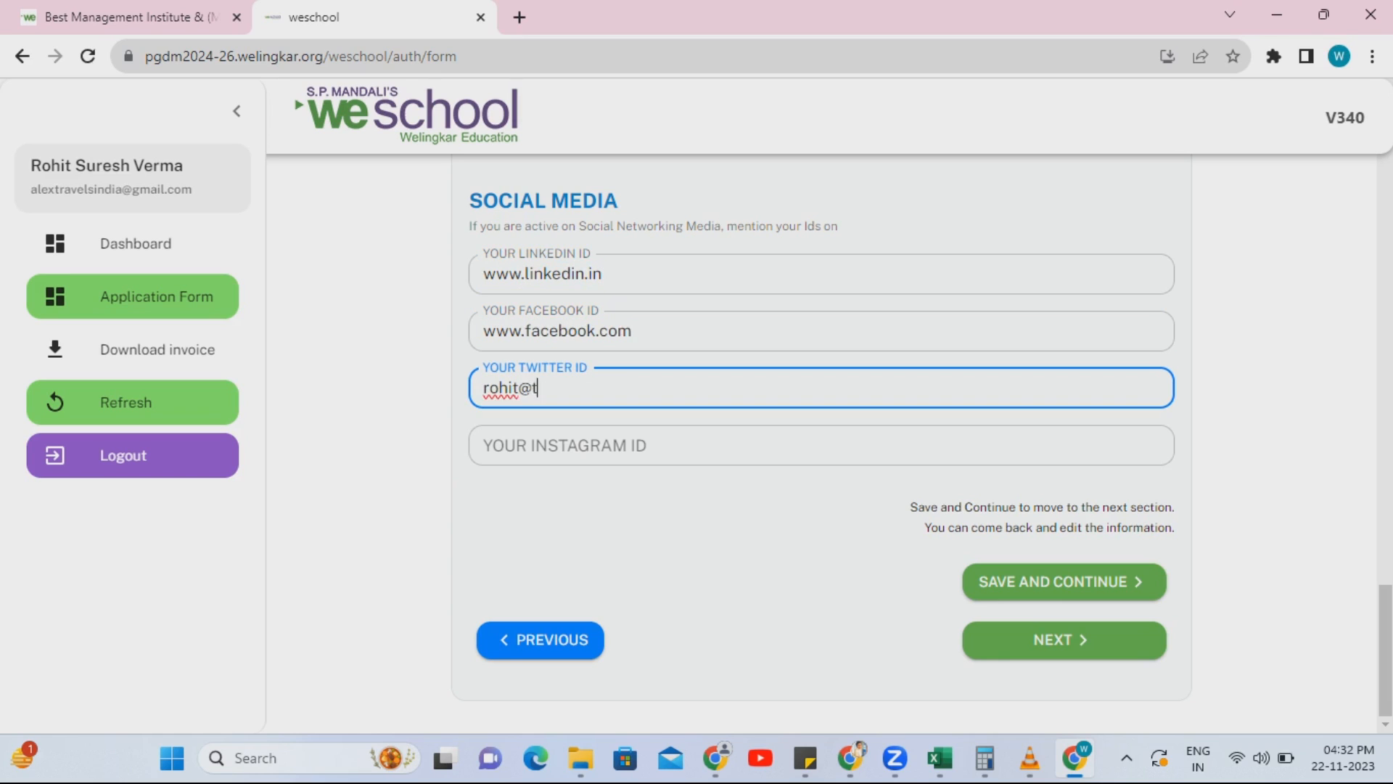
key("Tab")
type("rohit1234")
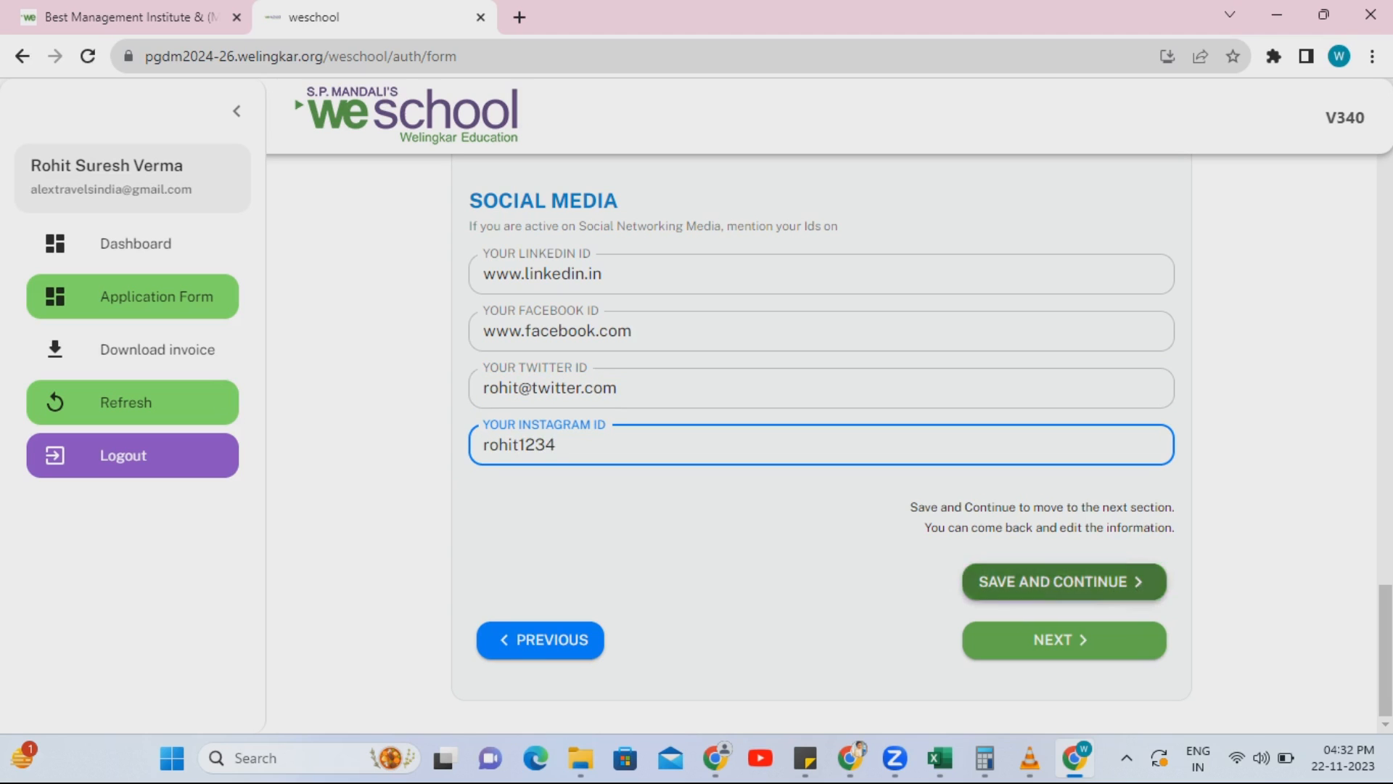
left_click(1064, 582)
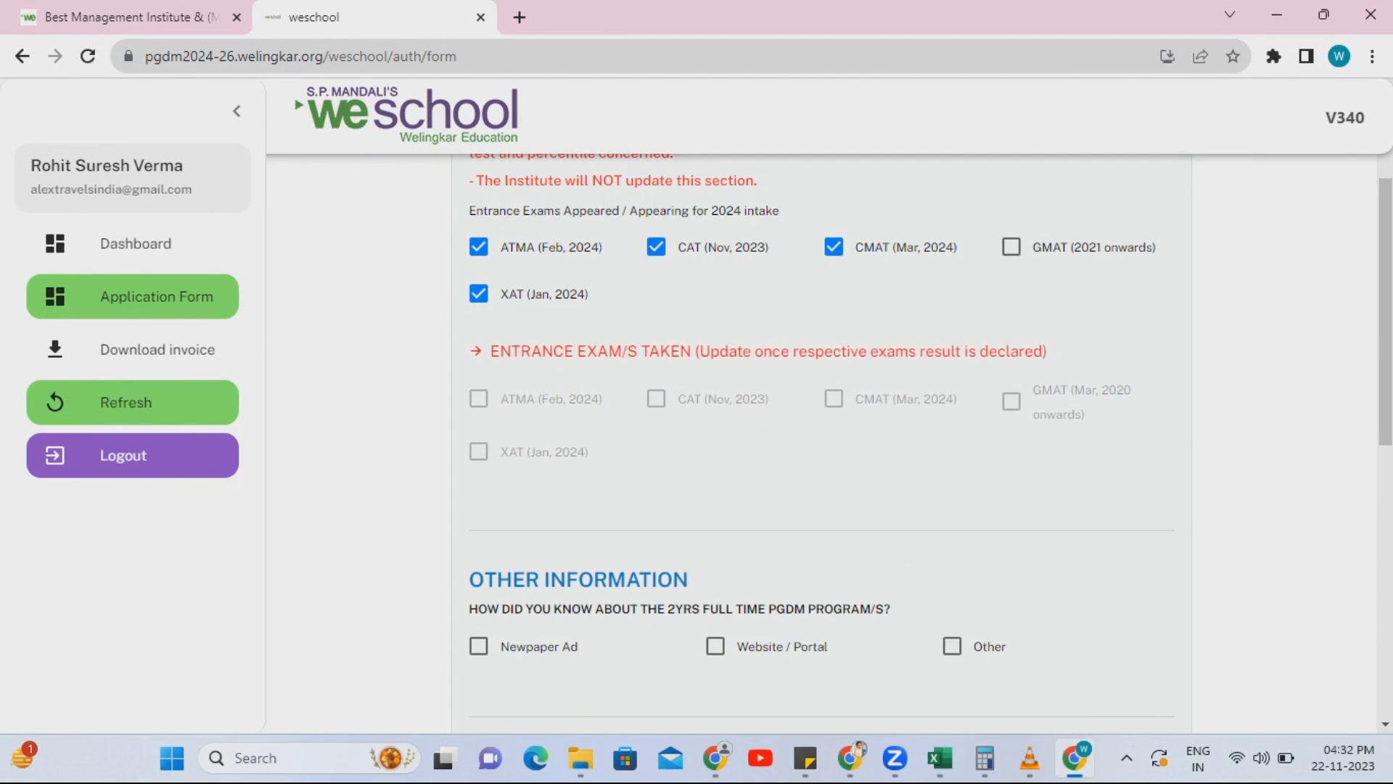
Step: Set how you heard of the program to Other: 'MBA Workshops'
scroll(820, 450, "down", 4)
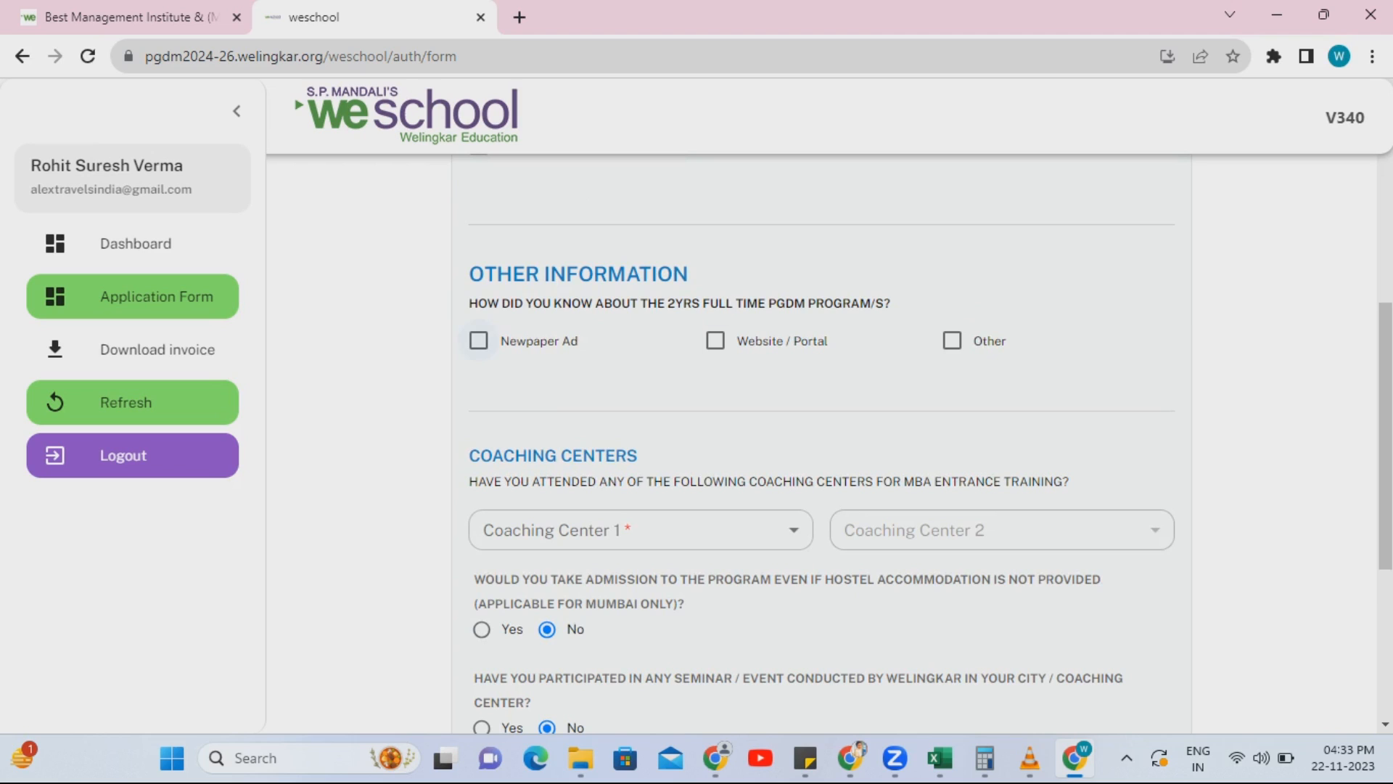
left_click(952, 340)
left_click(820, 399)
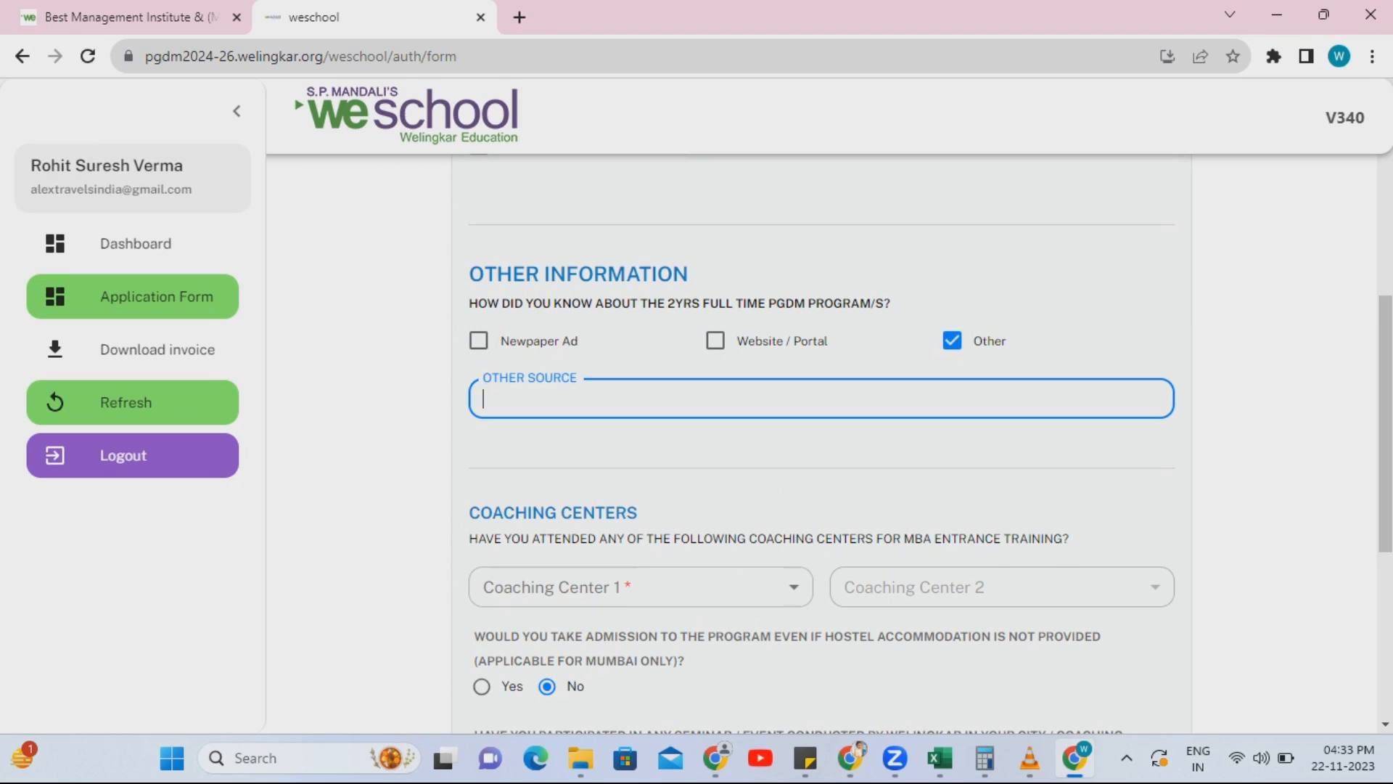
type("MBA Workshops")
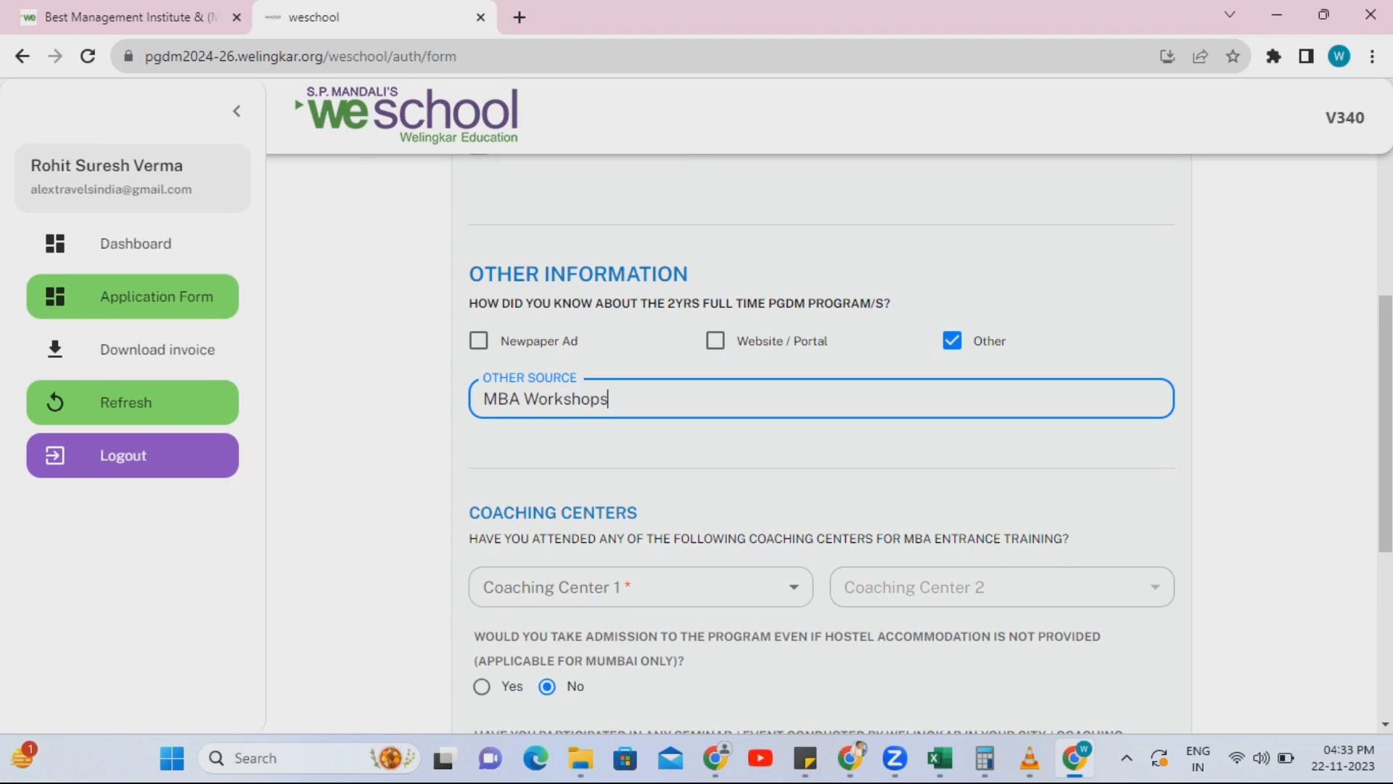
Step: Choose Alchemist and Apna Formula as coaching centers, located in Delhi CP
scroll(551, 500, "down", 1)
left_click(552, 501)
left_click(522, 579)
left_click(1001, 485)
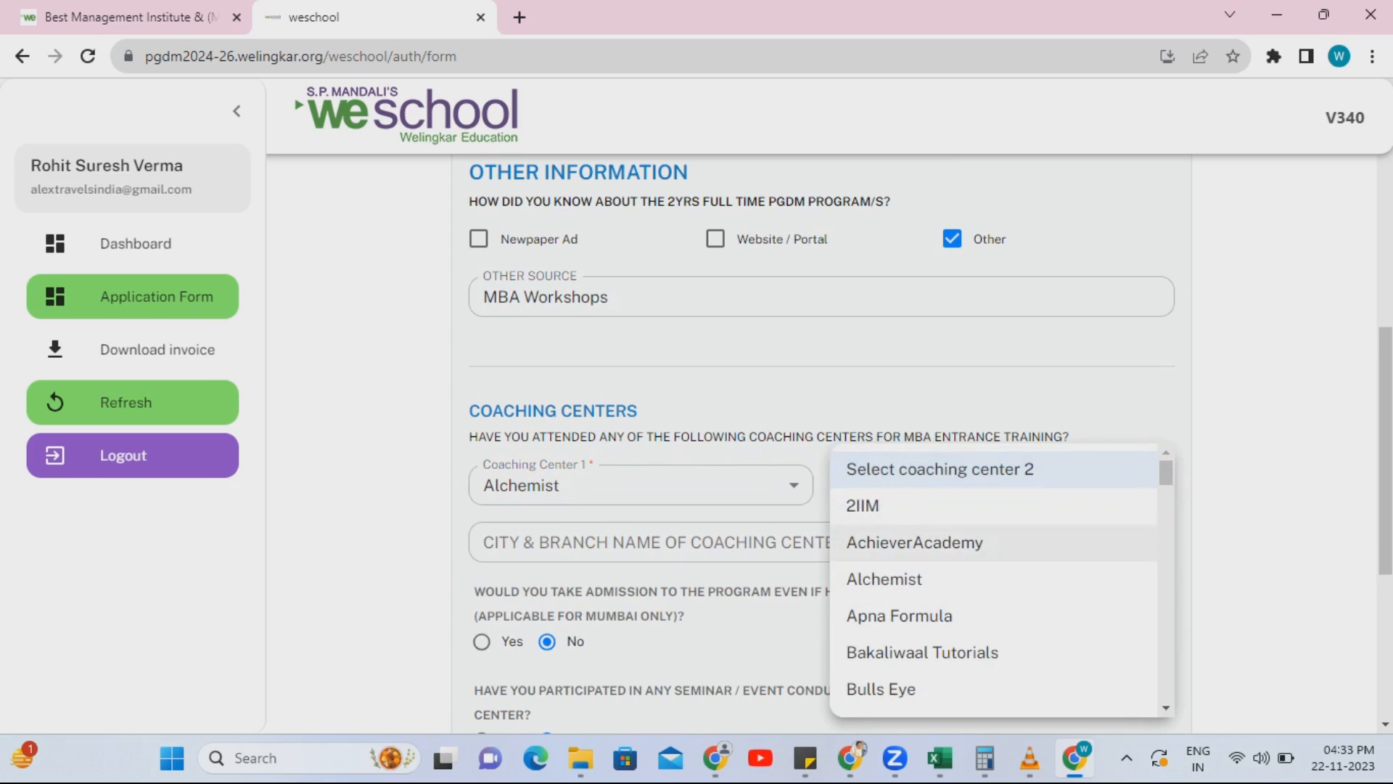
left_click(900, 616)
scroll(820, 436, "down", 3)
left_click(653, 338)
type("Delhi CP")
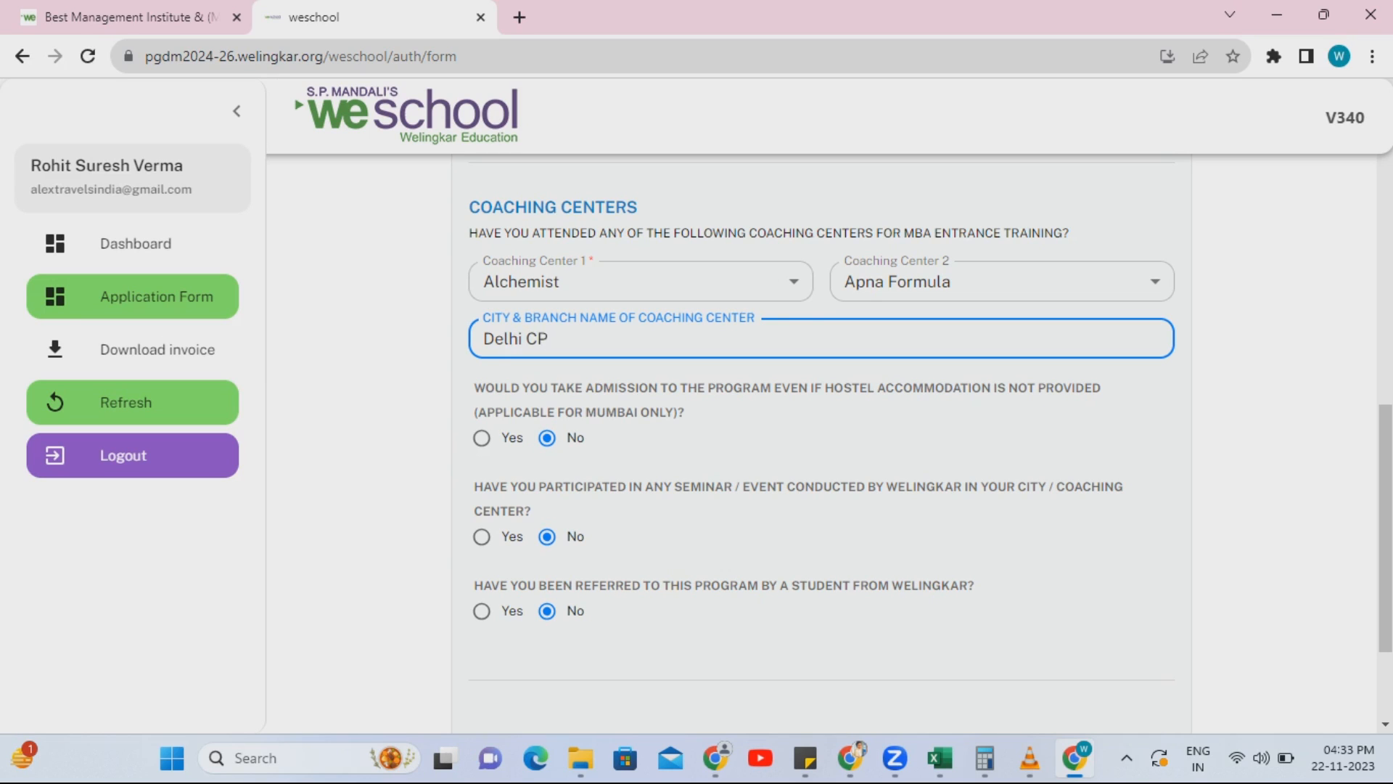
Step: Accept admission without hostel, and answer No to the seminar and referral questions
left_click(481, 438)
scroll(820, 435, "down", 2)
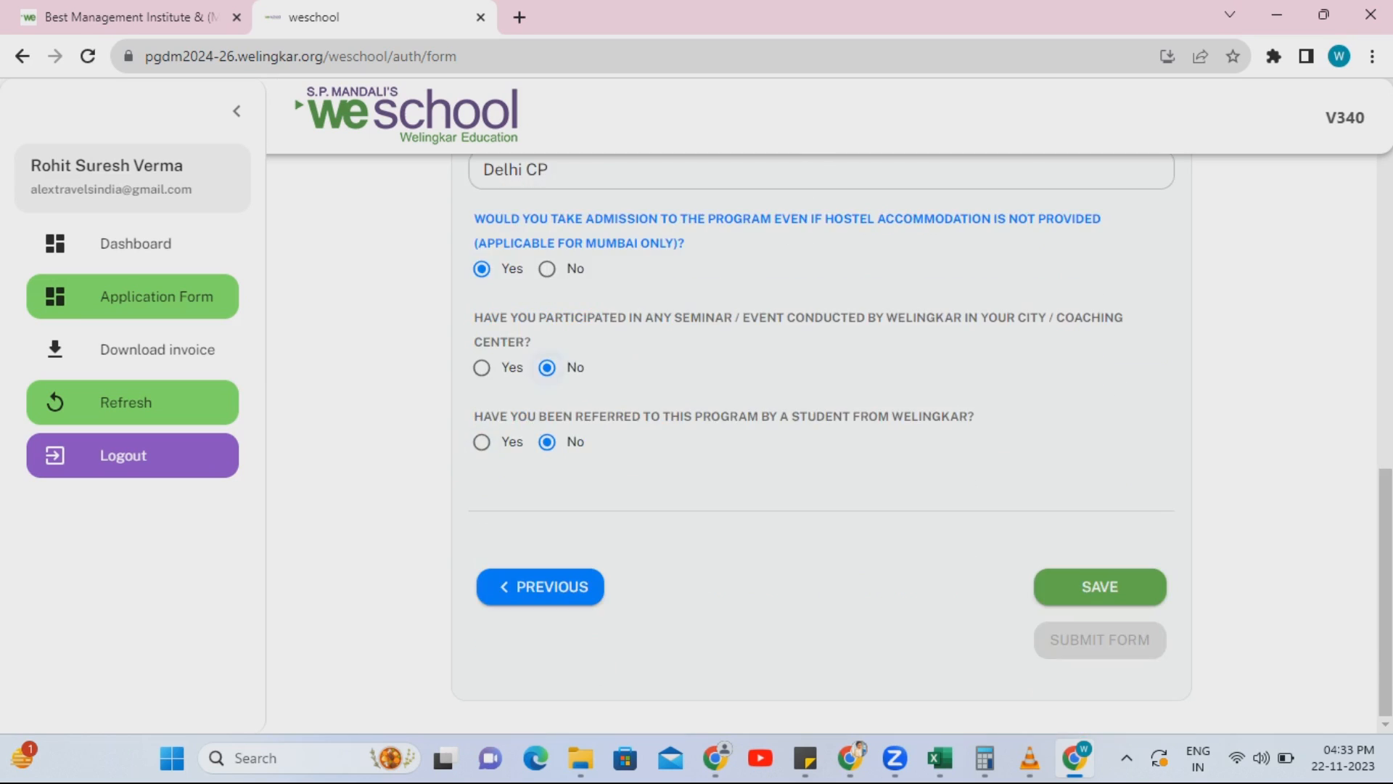
left_click(481, 368)
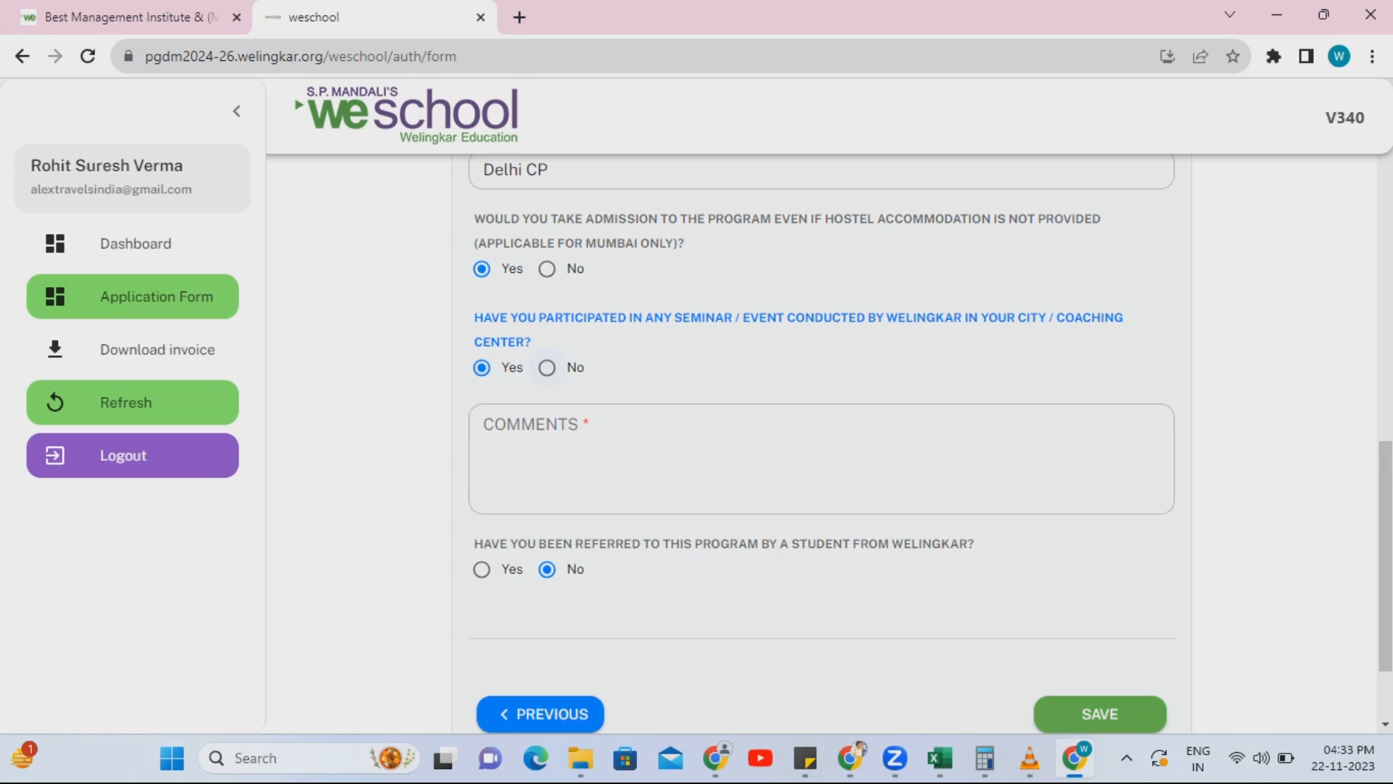
left_click(547, 367)
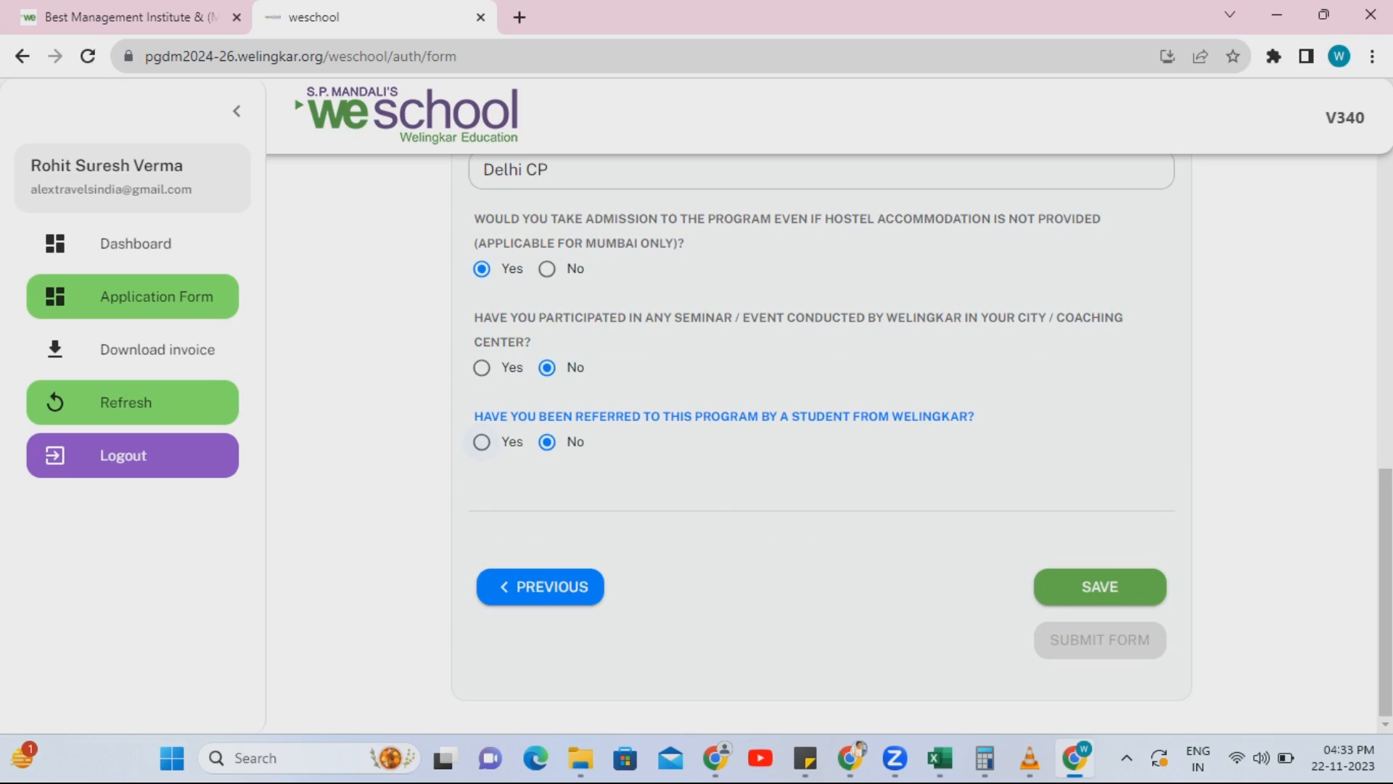
left_click(481, 442)
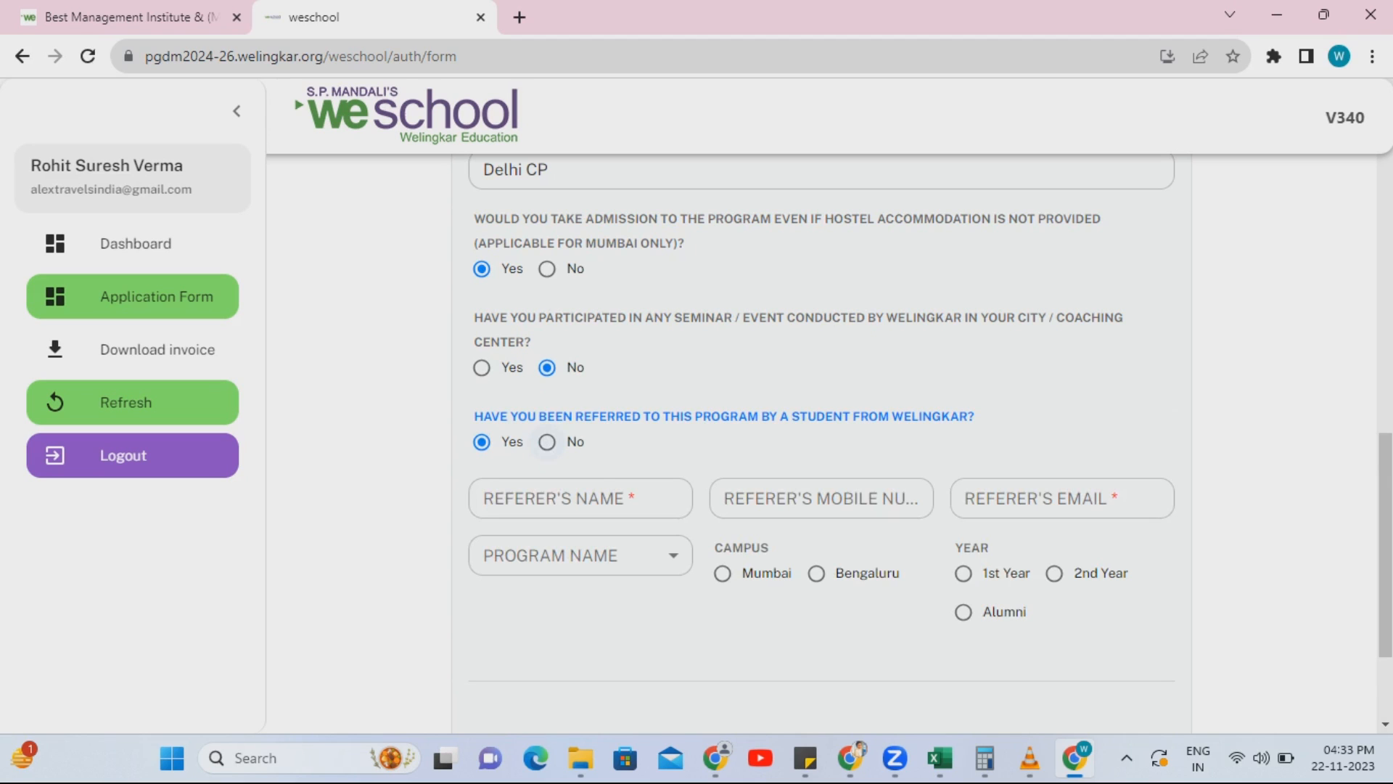
scroll(821, 442, "up", 7)
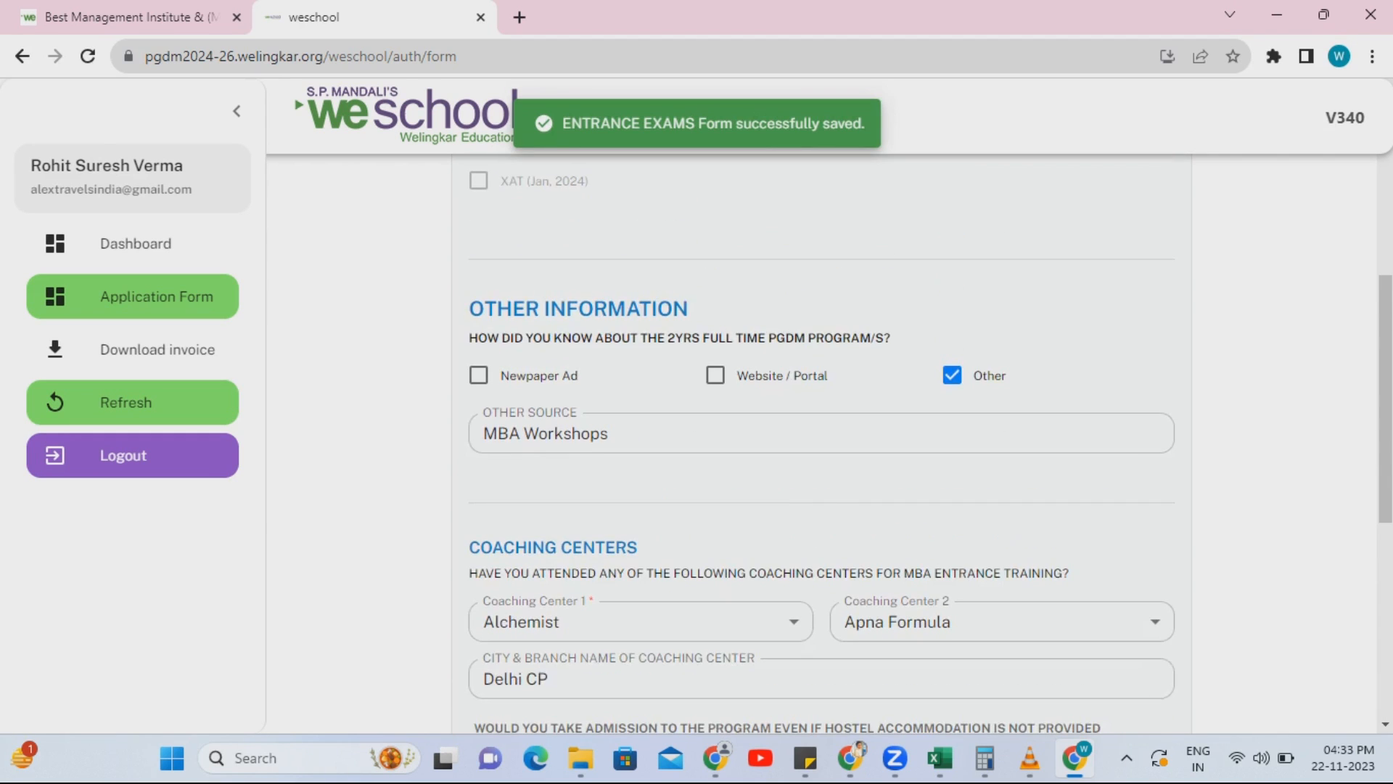
scroll(822, 442, "up", 6)
Step: Submit the application form and confirm with SUBMIT NOW in the submission alert
scroll(822, 443, "down", 4)
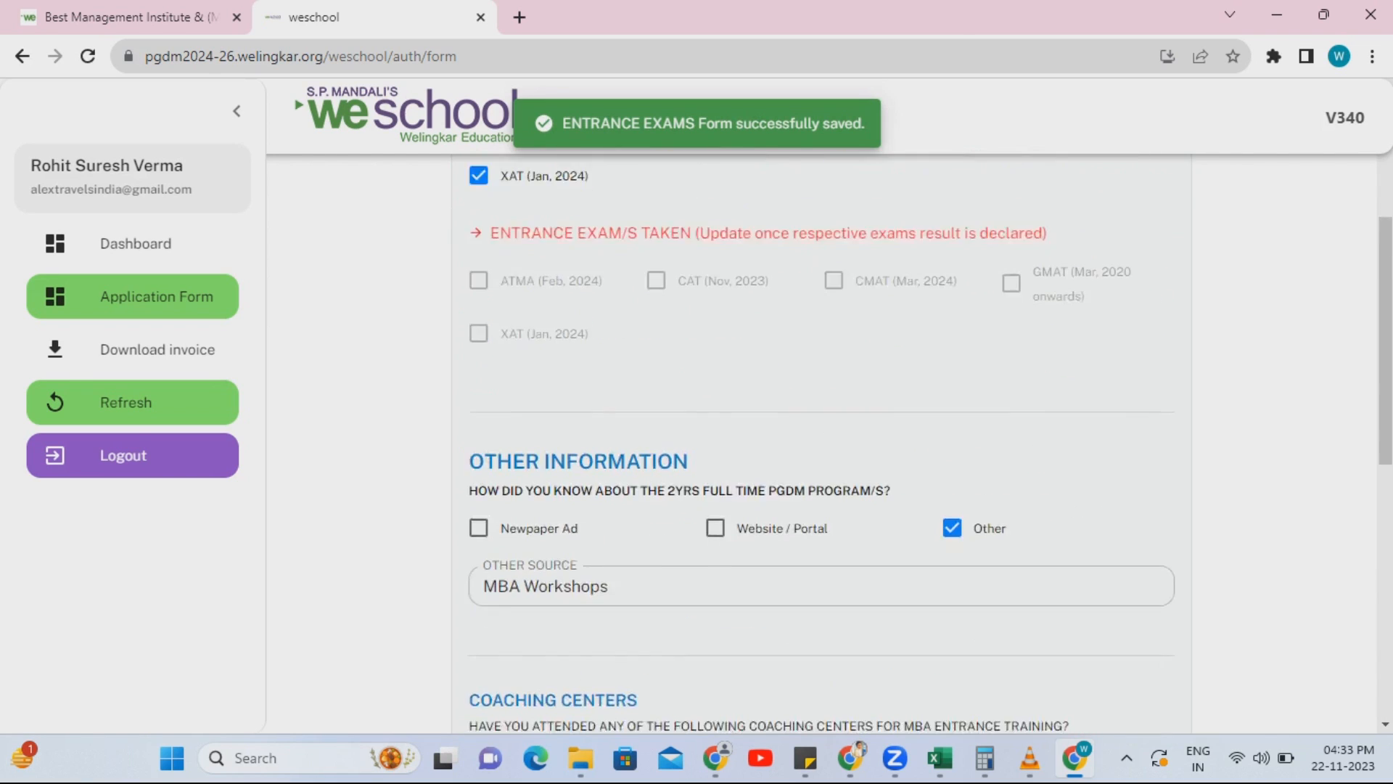
scroll(821, 443, "down", 10)
left_click(1100, 639)
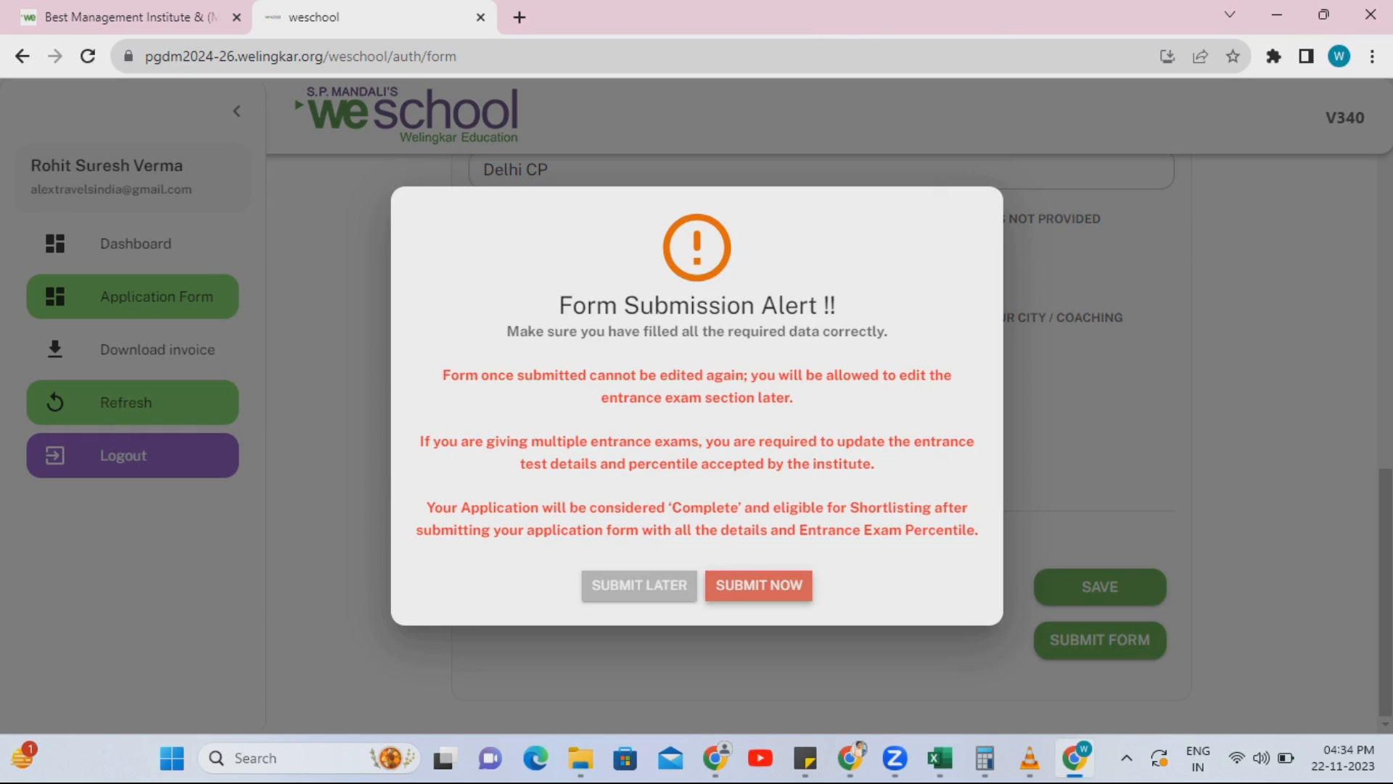
left_click(759, 585)
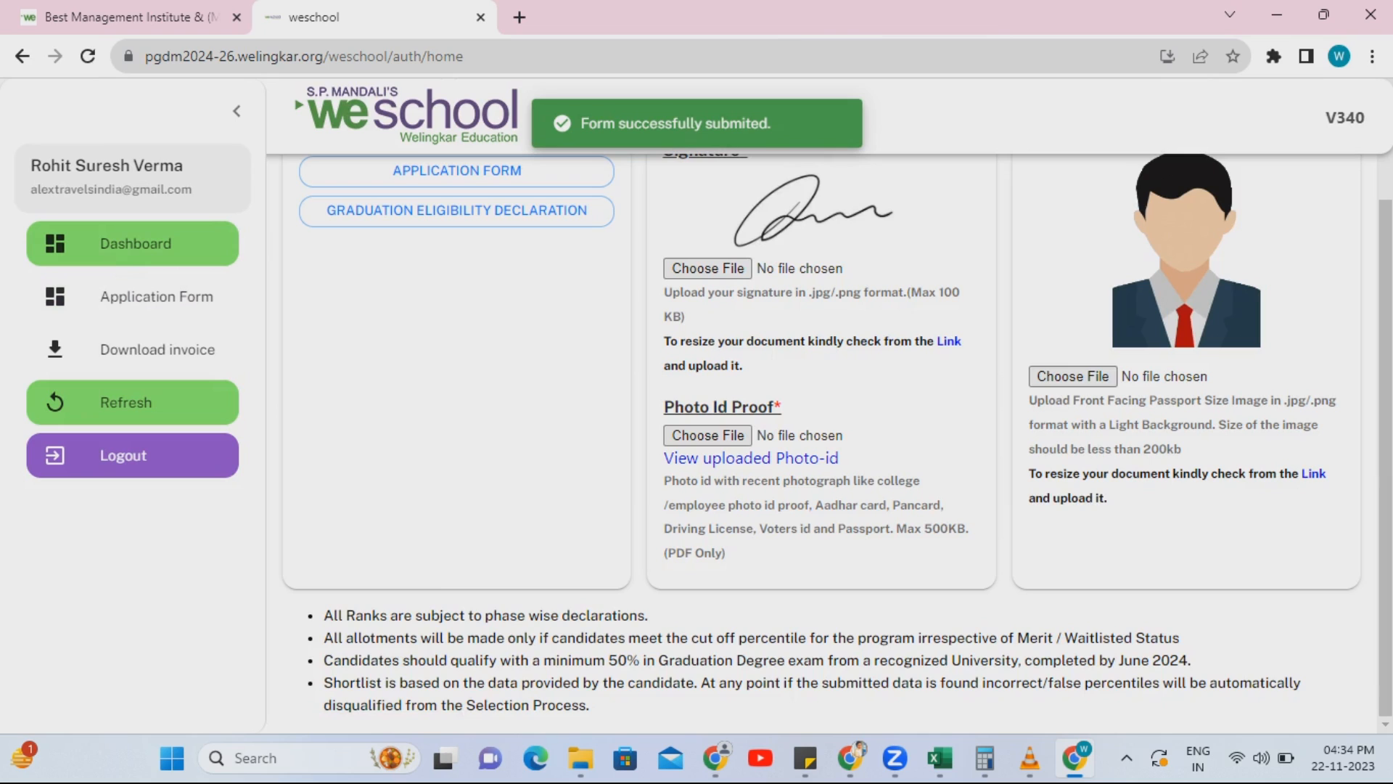
scroll(821, 443, "up", 2)
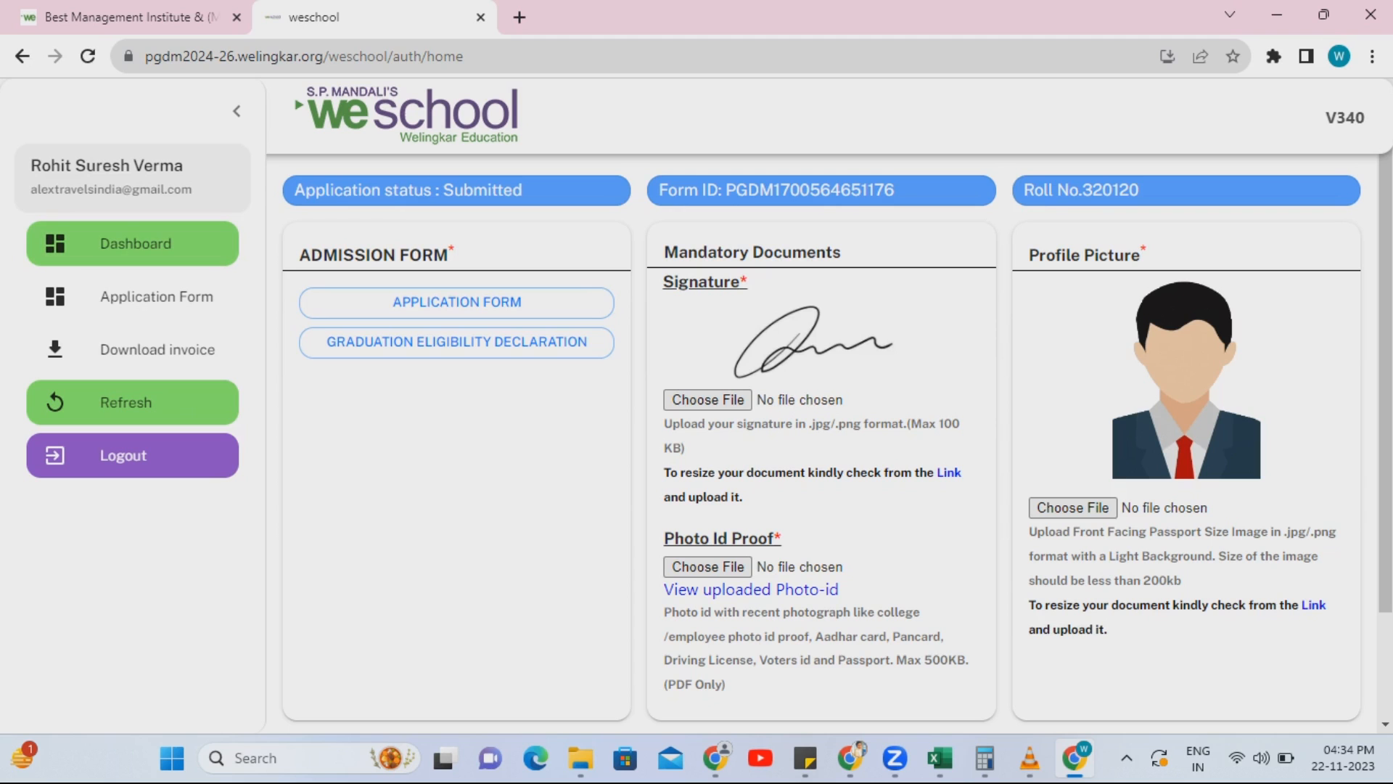
Step: Review the application fee invoice and return to the dashboard
left_click(132, 349)
scroll(826, 443, "down", 5)
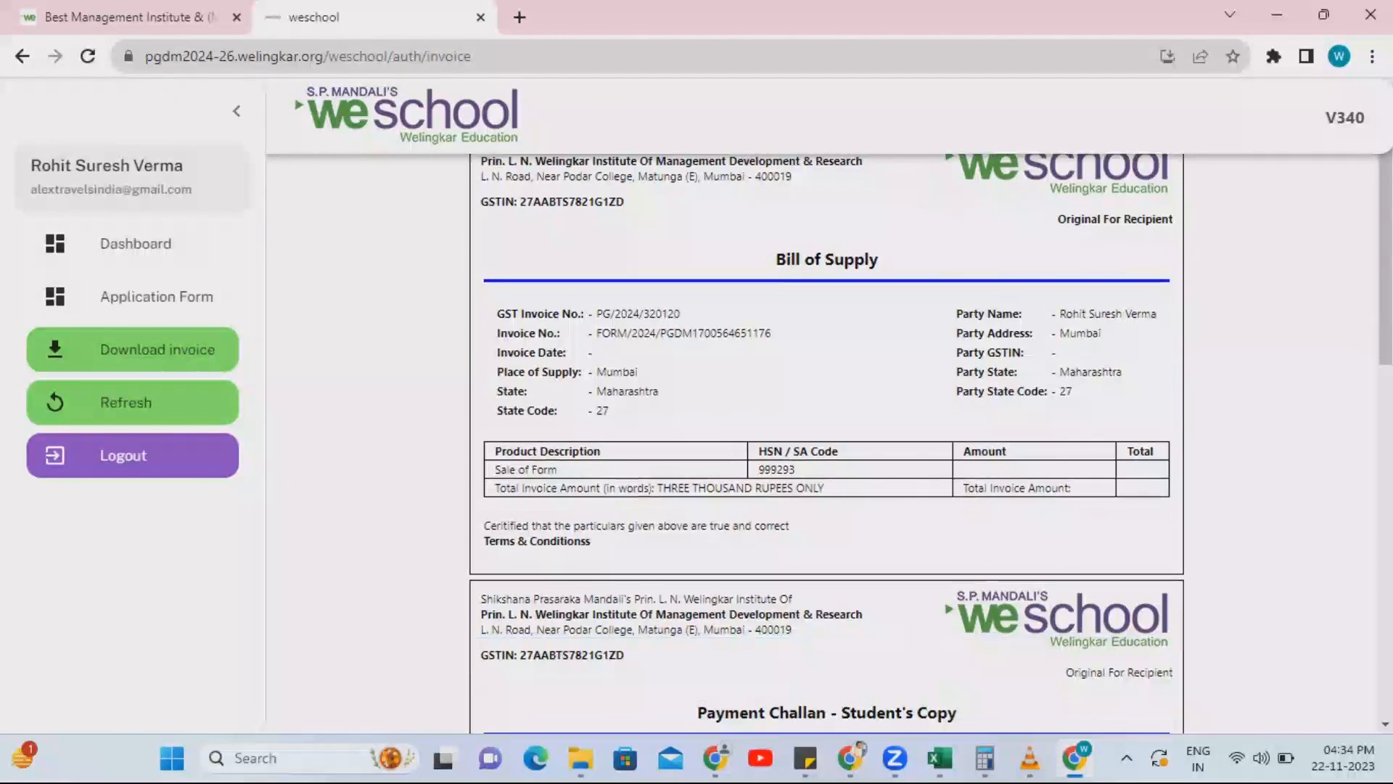
scroll(825, 443, "down", 8)
scroll(826, 442, "up", 12)
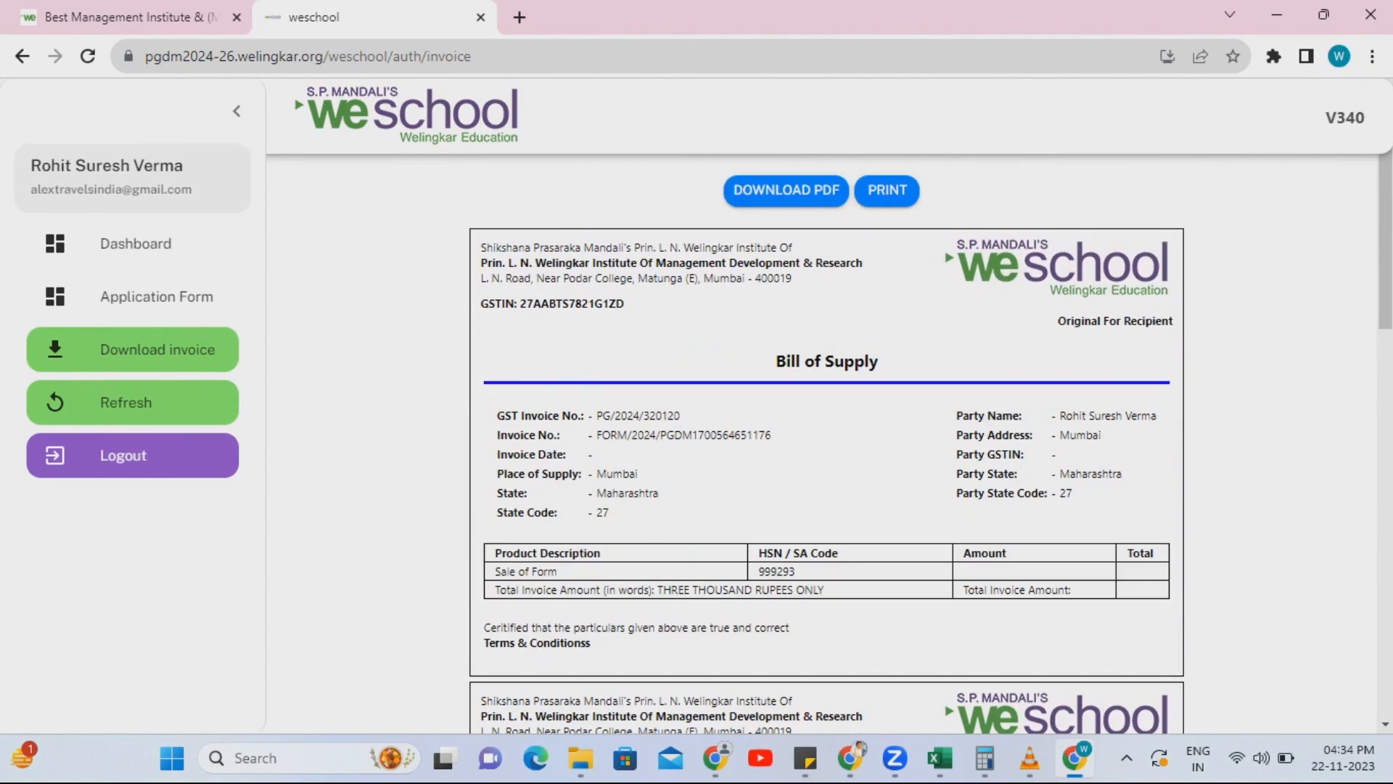
left_click(131, 244)
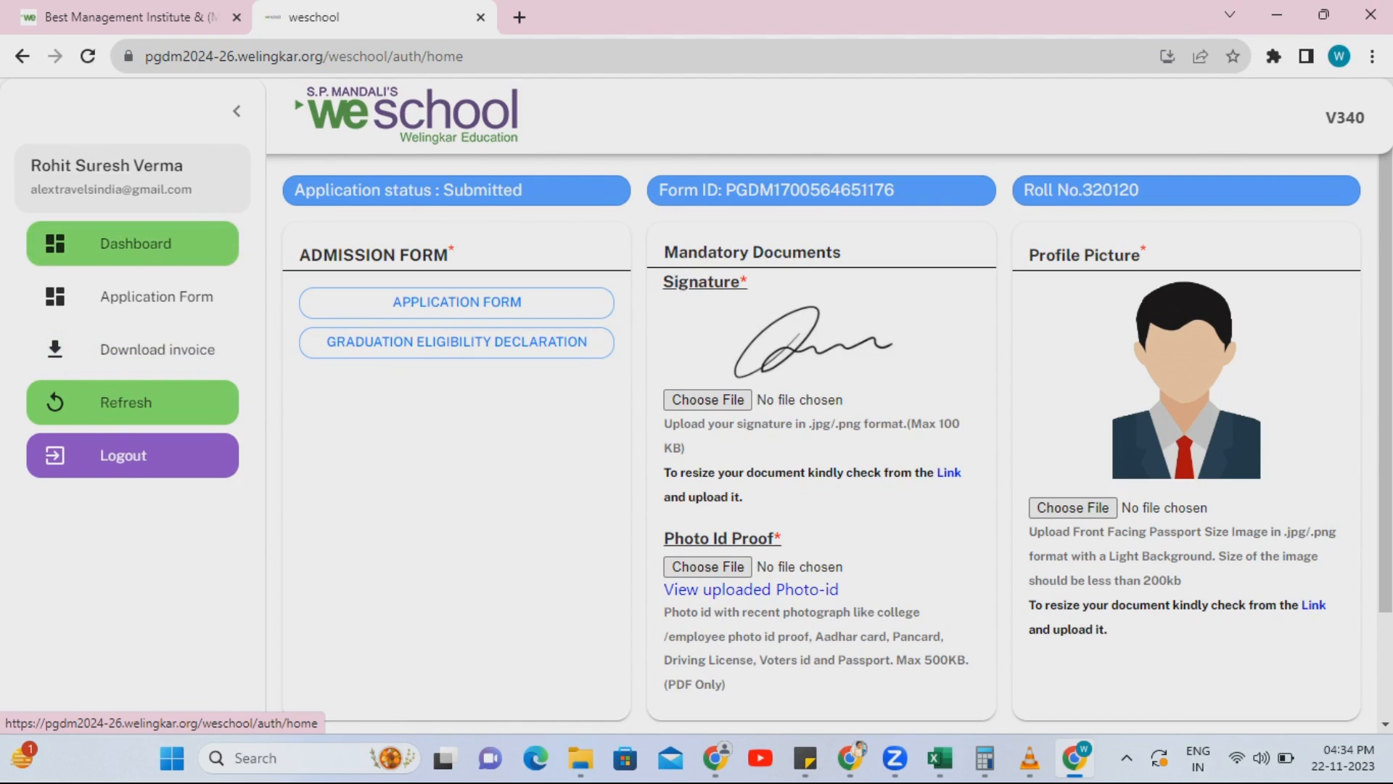
Step: In the Graduation Eligibility Declaration, enter the roll number, choose Passed (Compleated) and no backlog
left_click(494, 346)
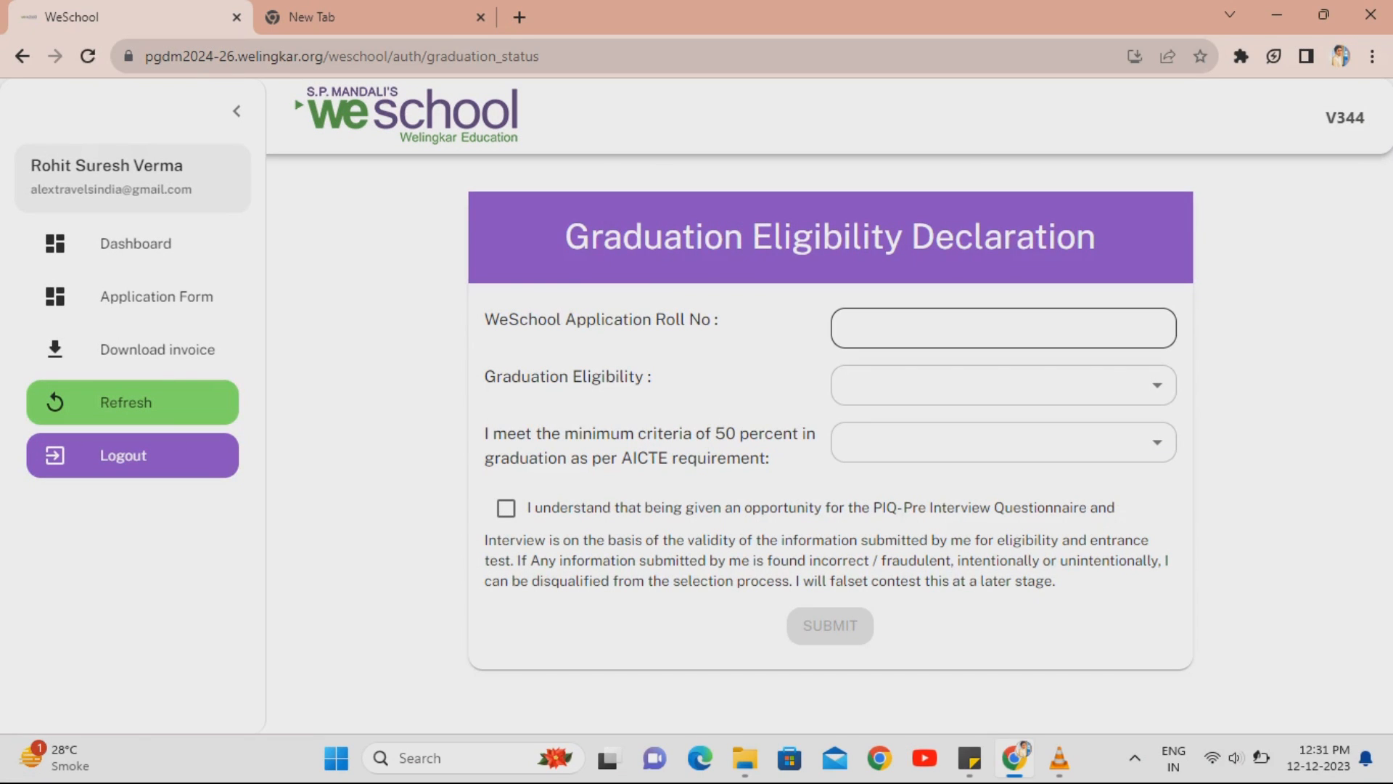
left_click(1004, 327)
type("320120")
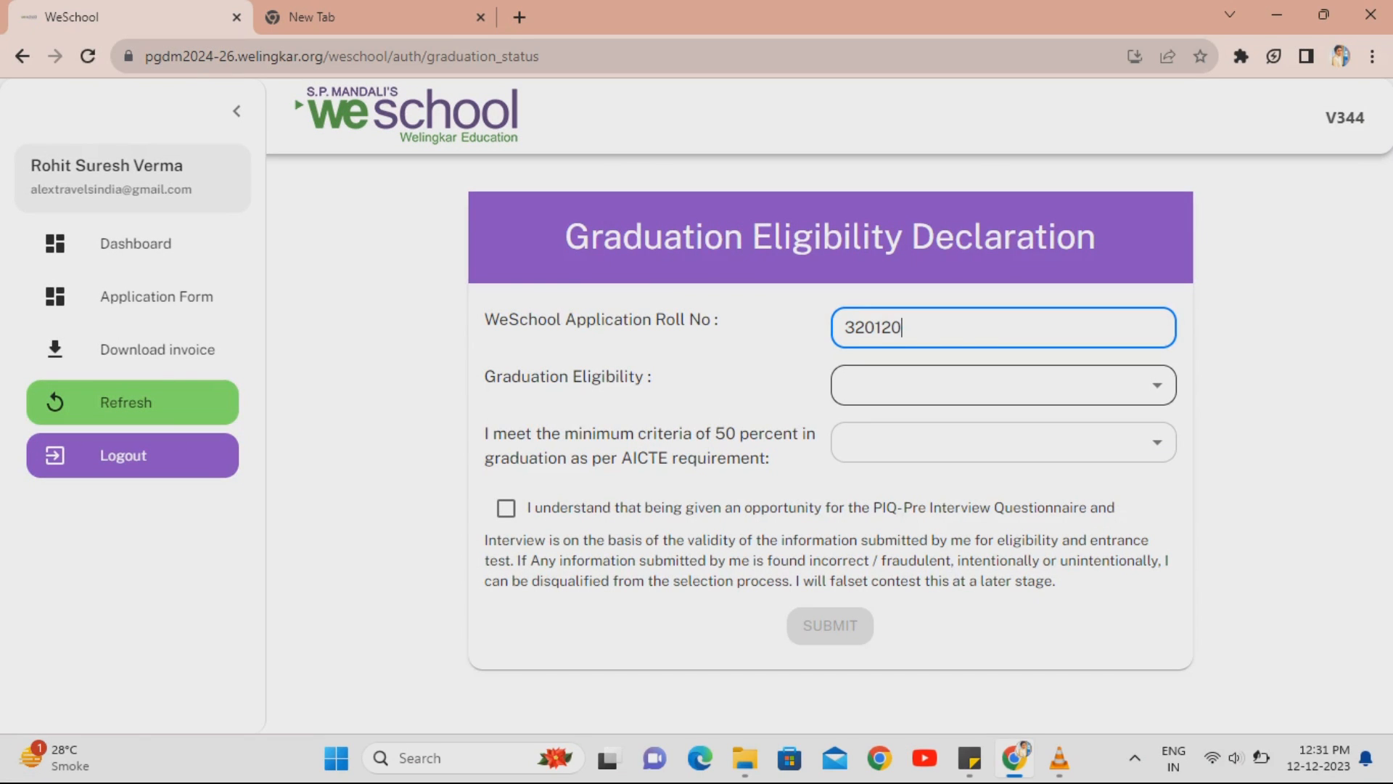
left_click(1003, 385)
left_click(907, 430)
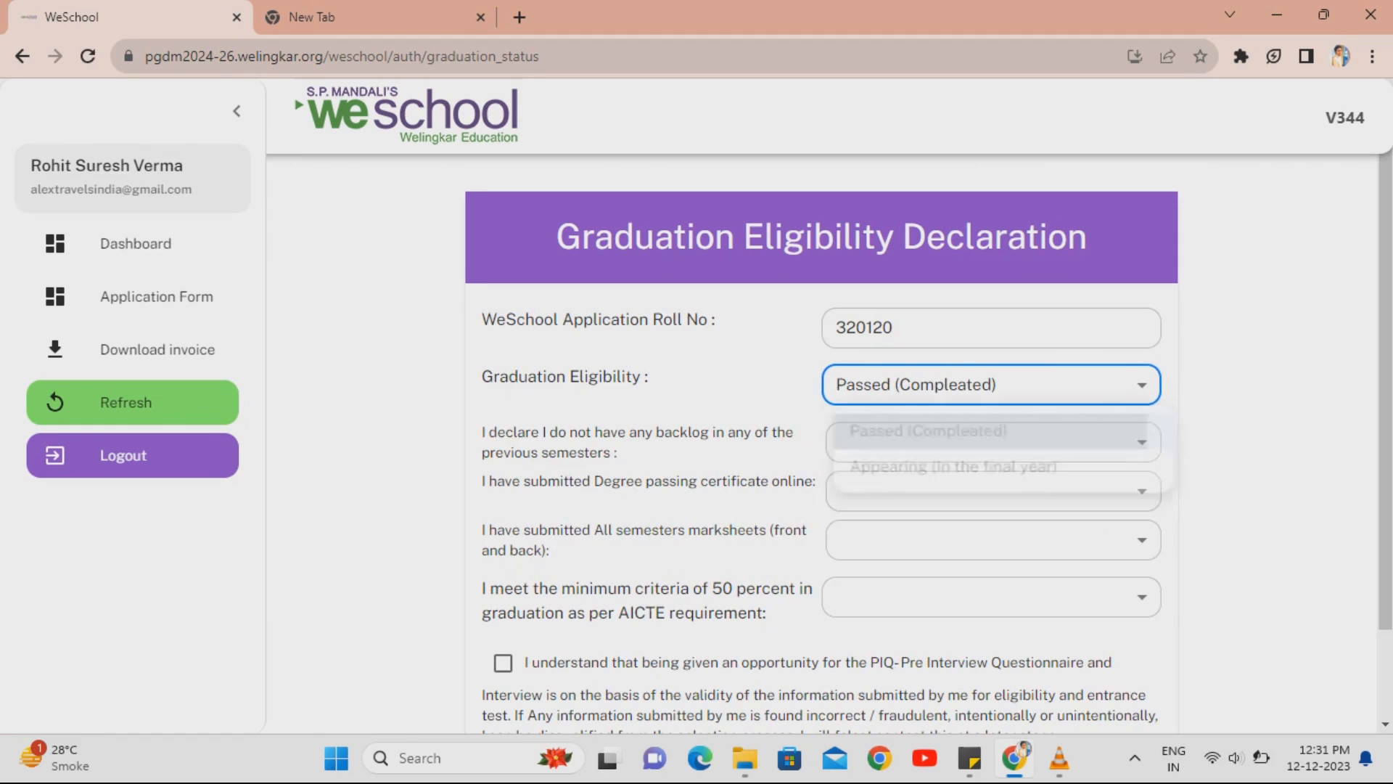
left_click(993, 442)
left_click(854, 486)
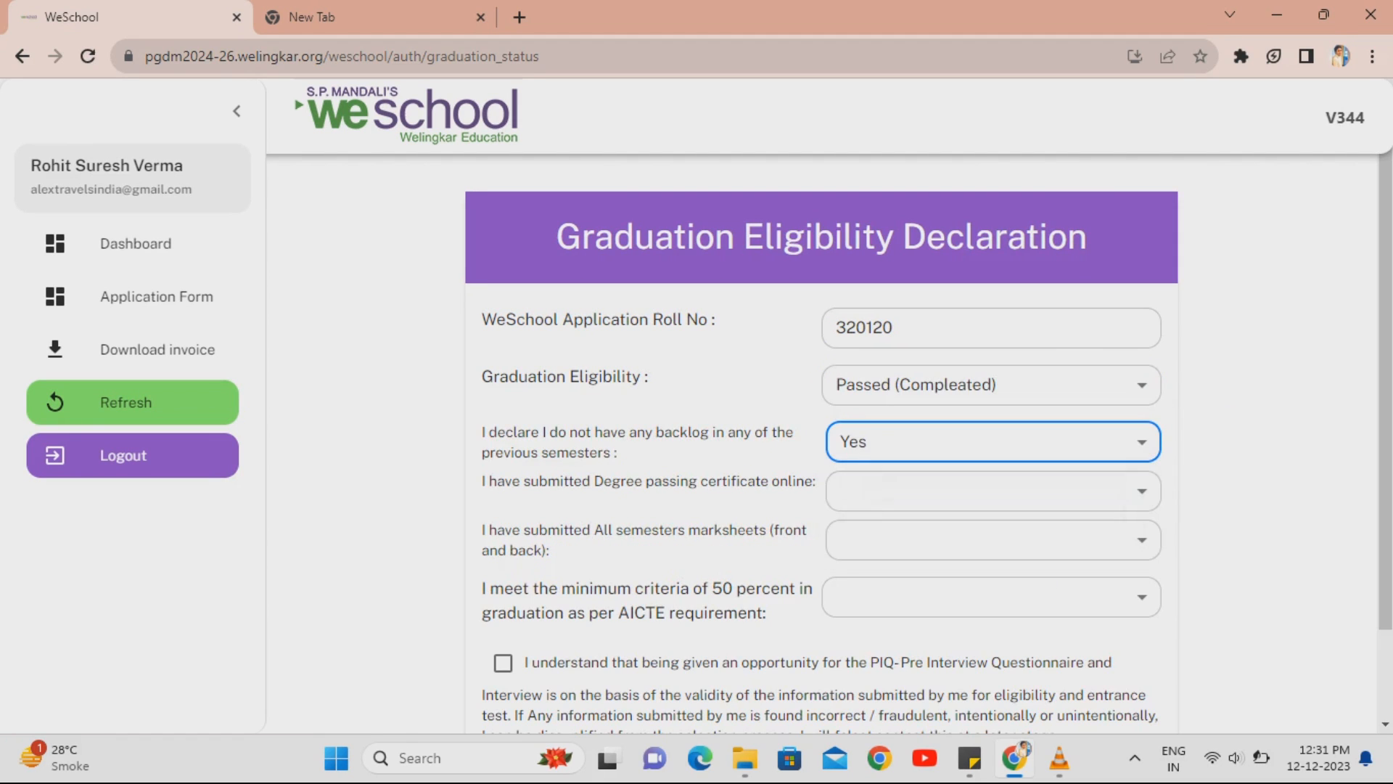
Step: Answer Yes for degree certificate, semester marksheets and 50 percent criteria; accept the PIQ declaration
left_click(993, 492)
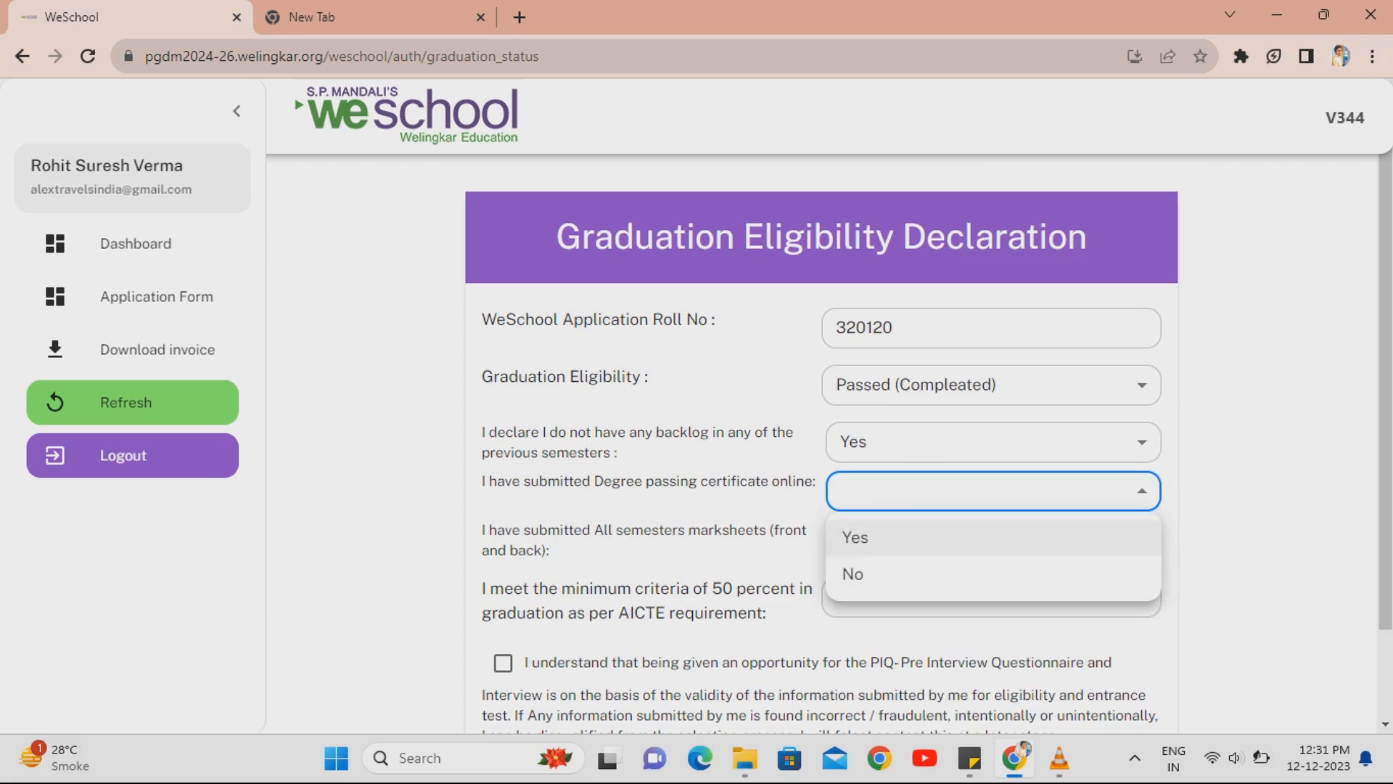
left_click(854, 535)
left_click(994, 540)
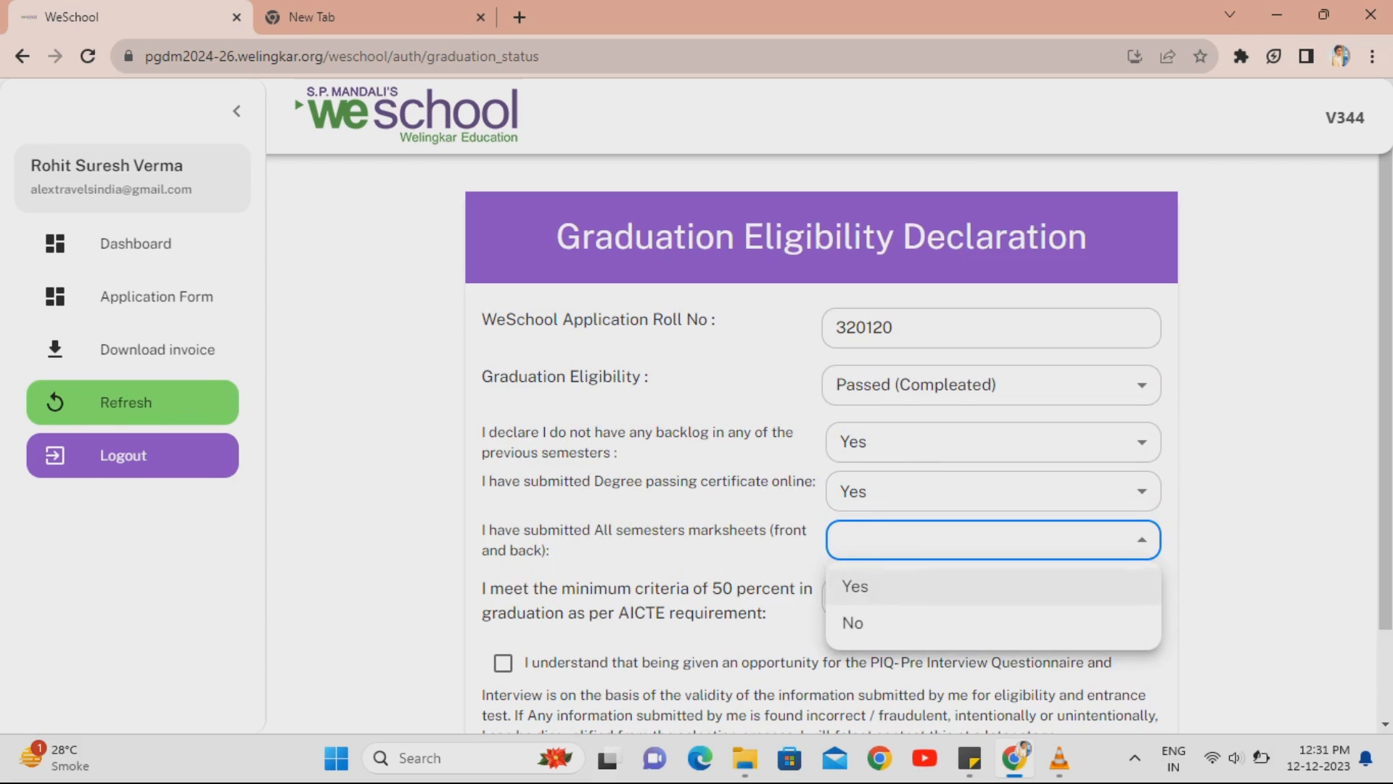
left_click(855, 585)
left_click(993, 596)
left_click(855, 642)
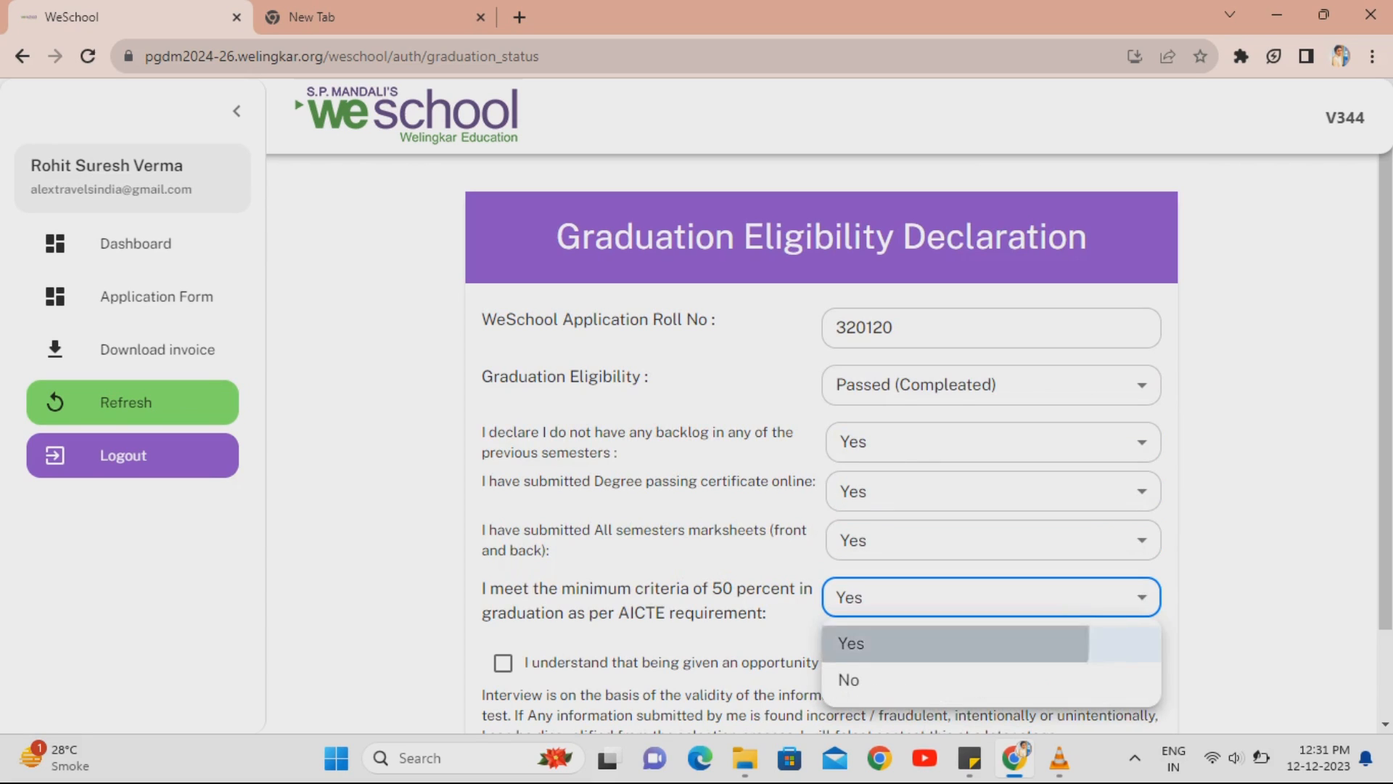
left_click(503, 663)
scroll(821, 436, "down", 2)
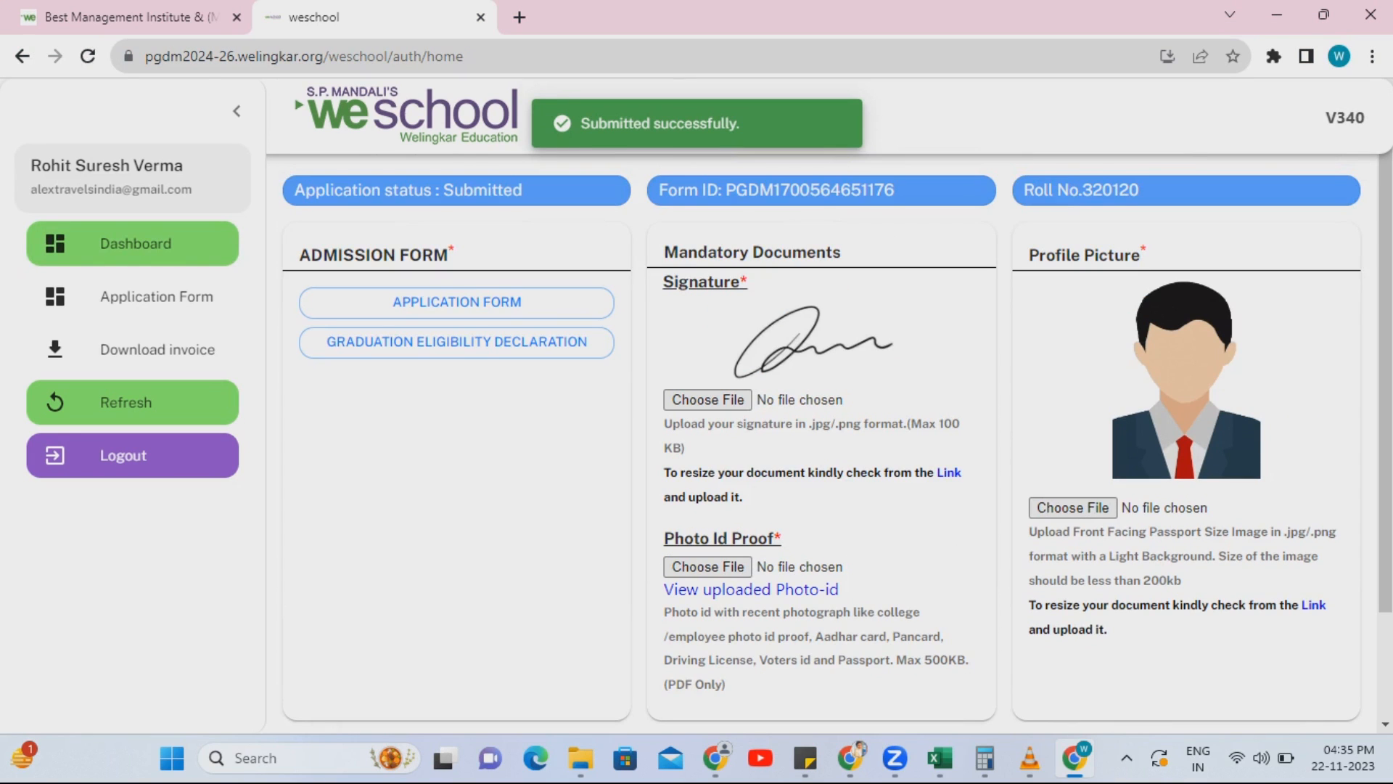
Step: In a new tab, open Gmail and read the Application Submitted confirmation email
left_click(520, 17)
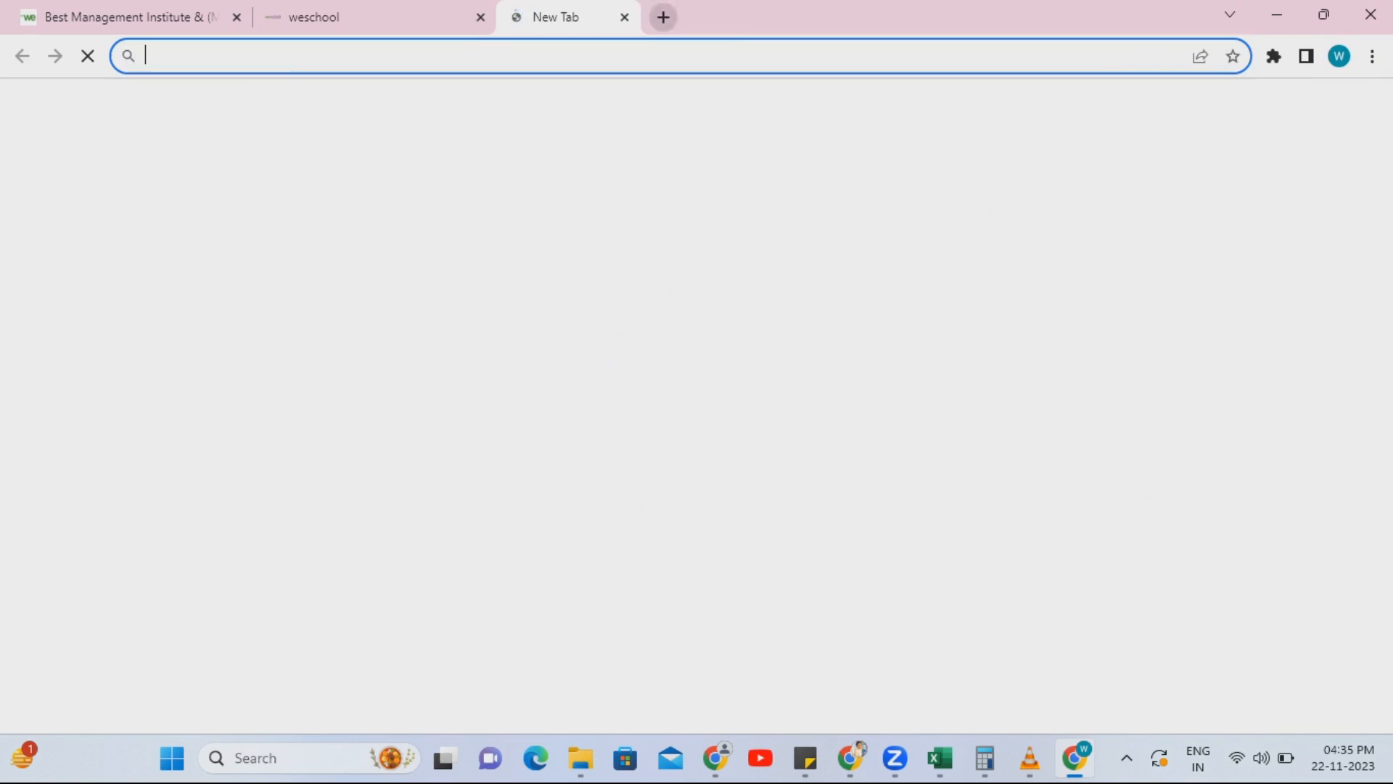
left_click(1150, 111)
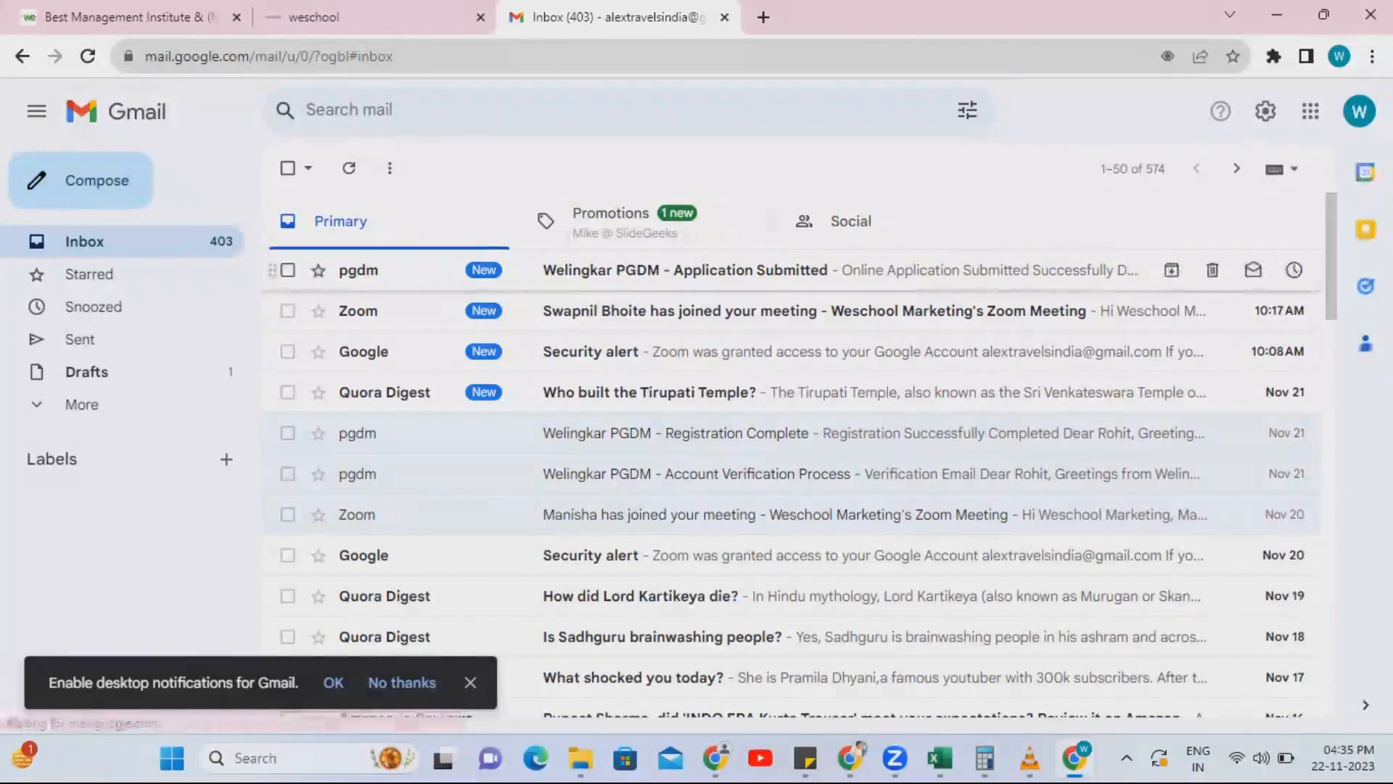
left_click(685, 270)
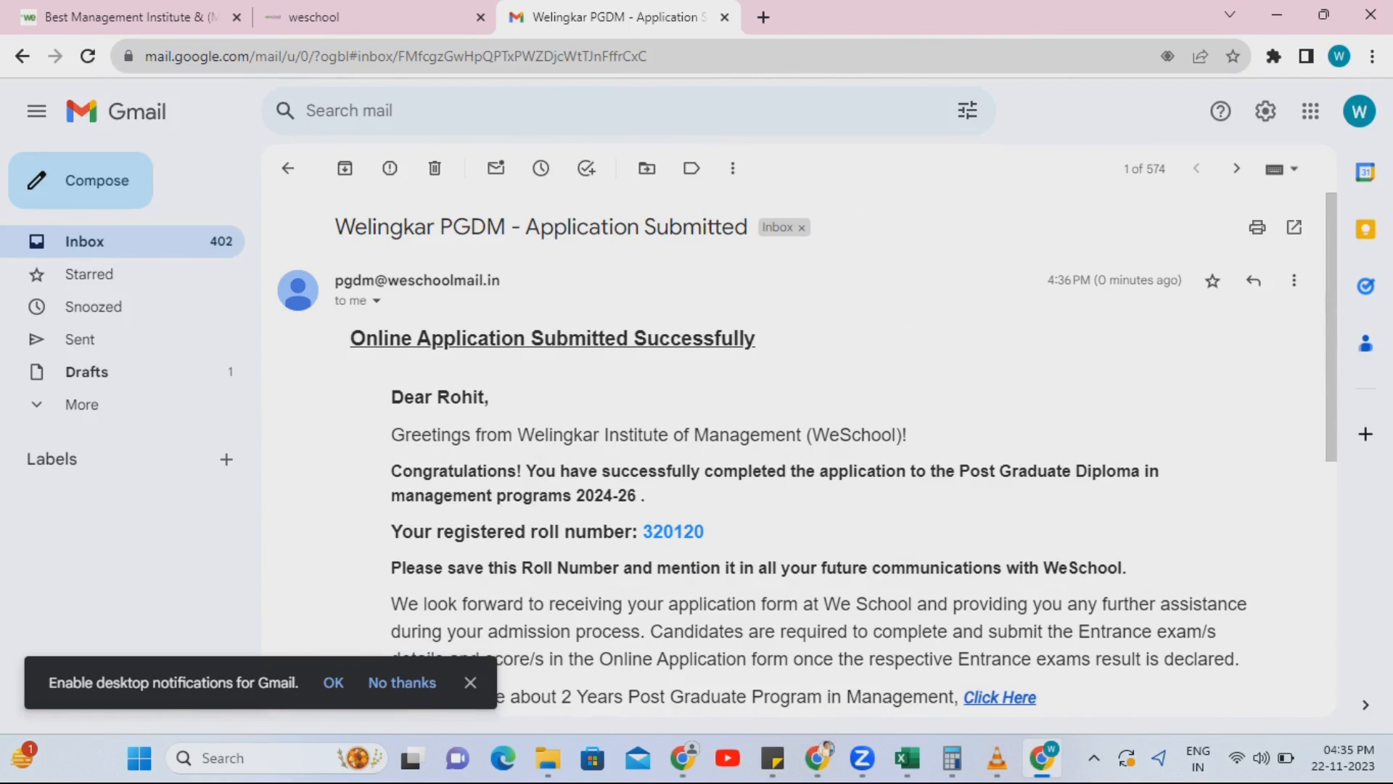
scroll(798, 450, "down", 3)
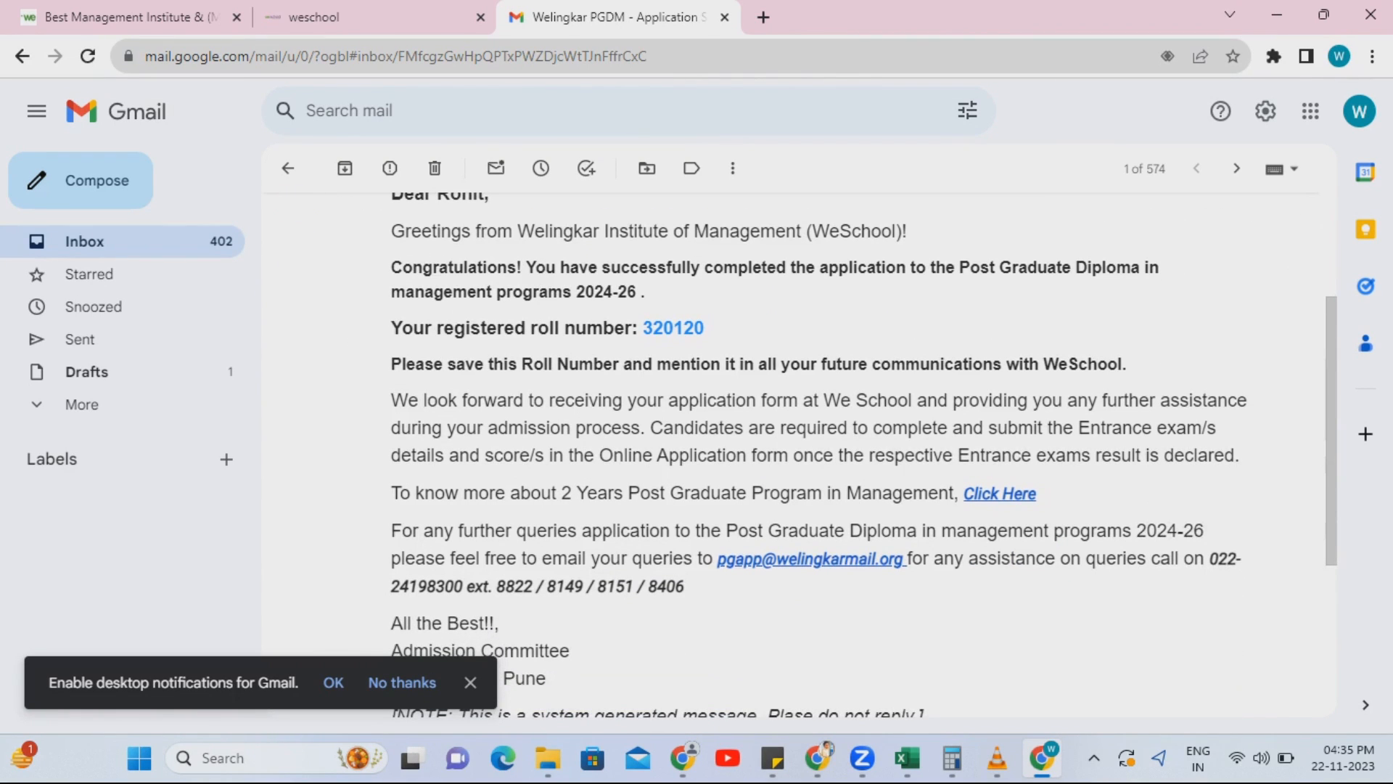
scroll(799, 450, "down", 4)
Step: Dismiss the Gmail notifications prompt and return to the WeSchool portal dashboard
left_click(470, 682)
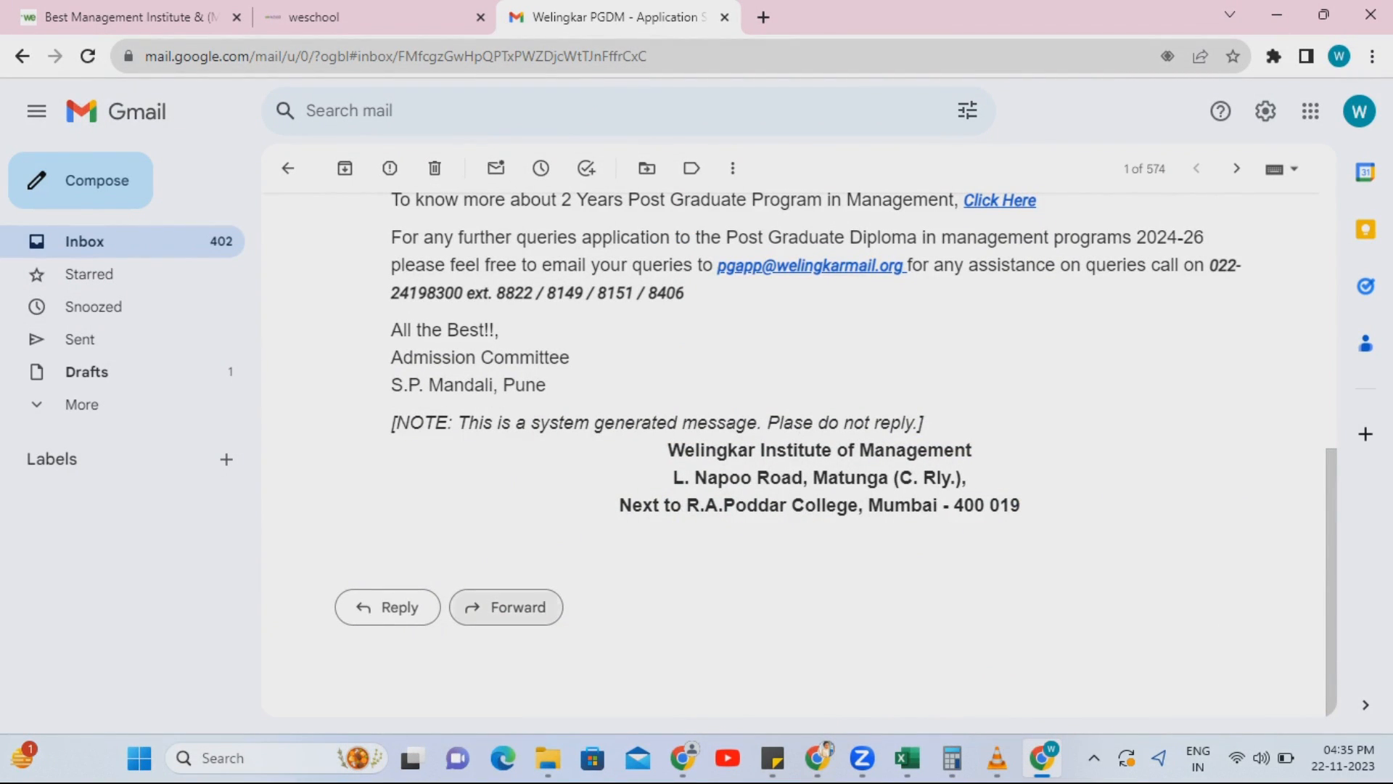
scroll(798, 450, "up", 7)
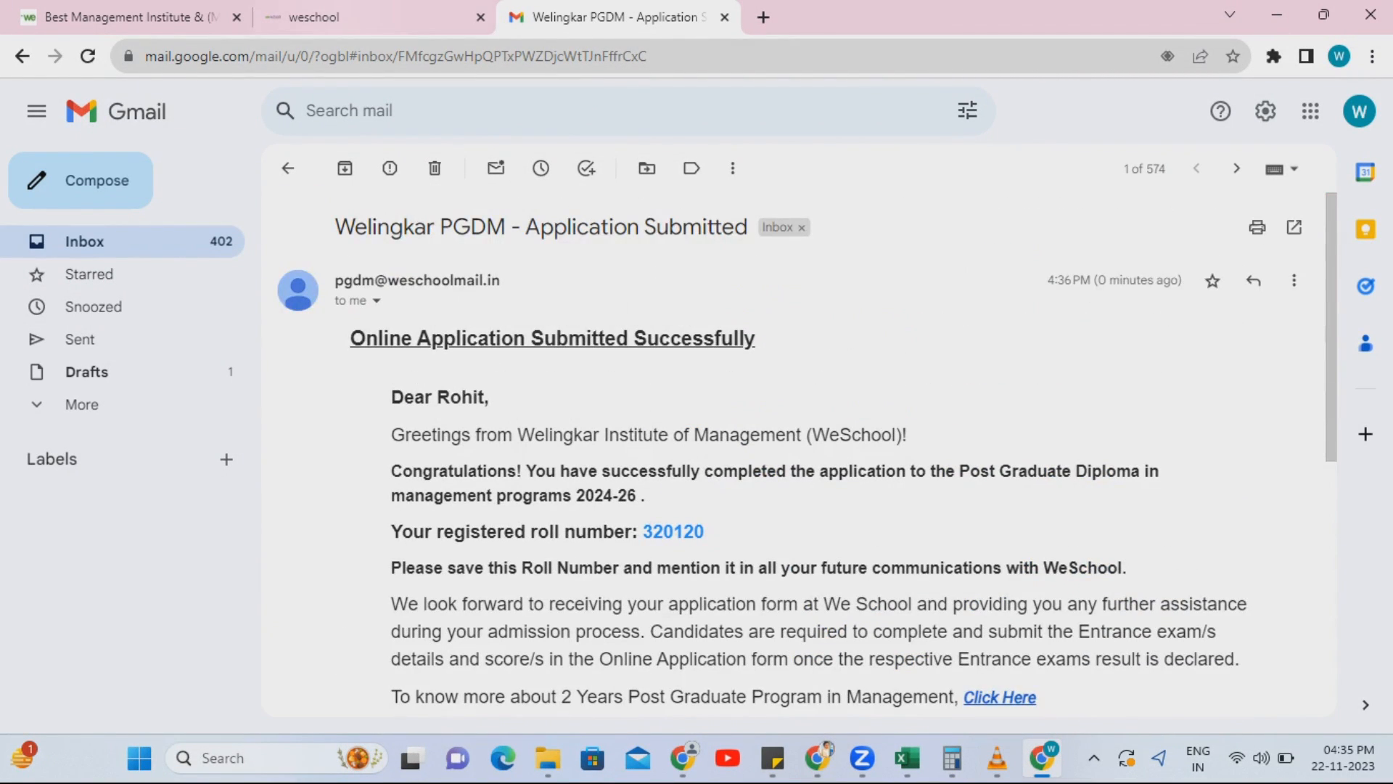
key("ctrl+shift+Tab")
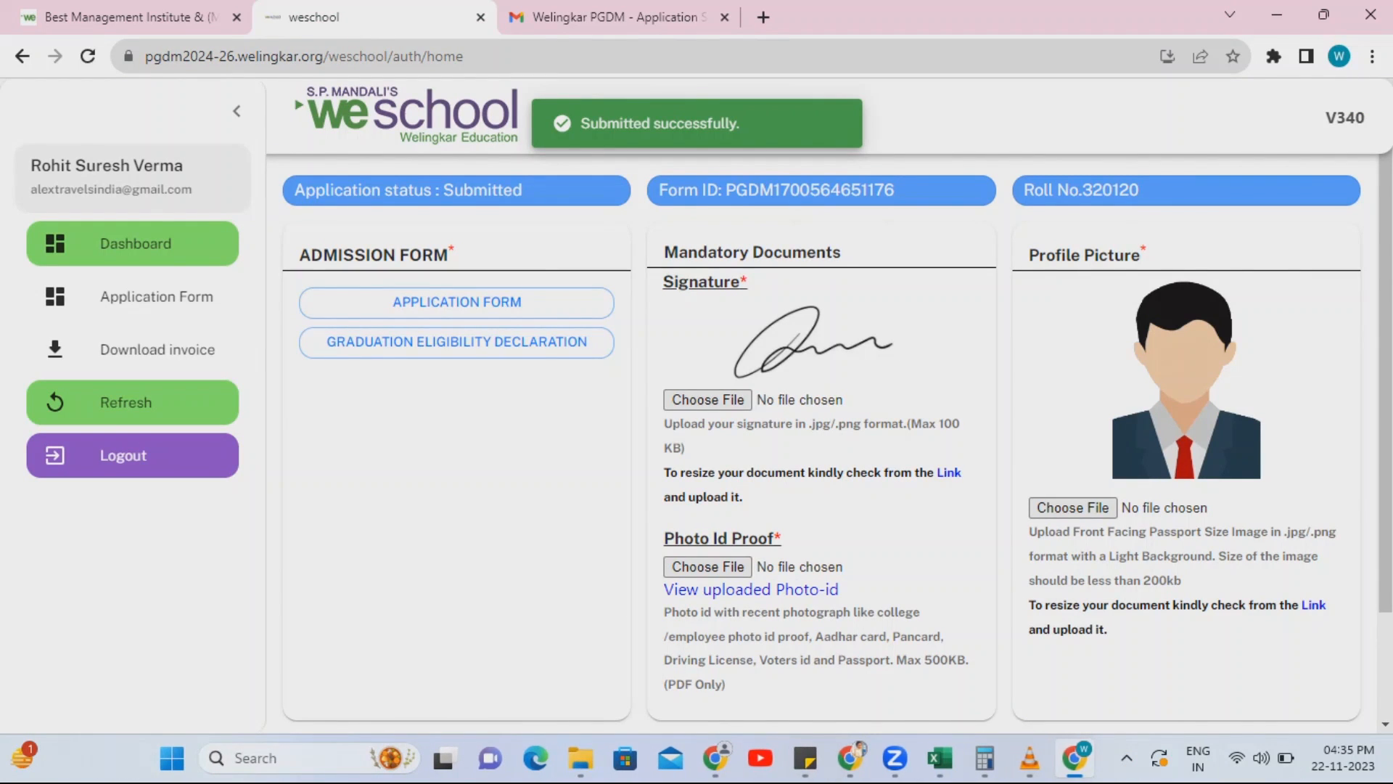
scroll(835, 436, "down", 2)
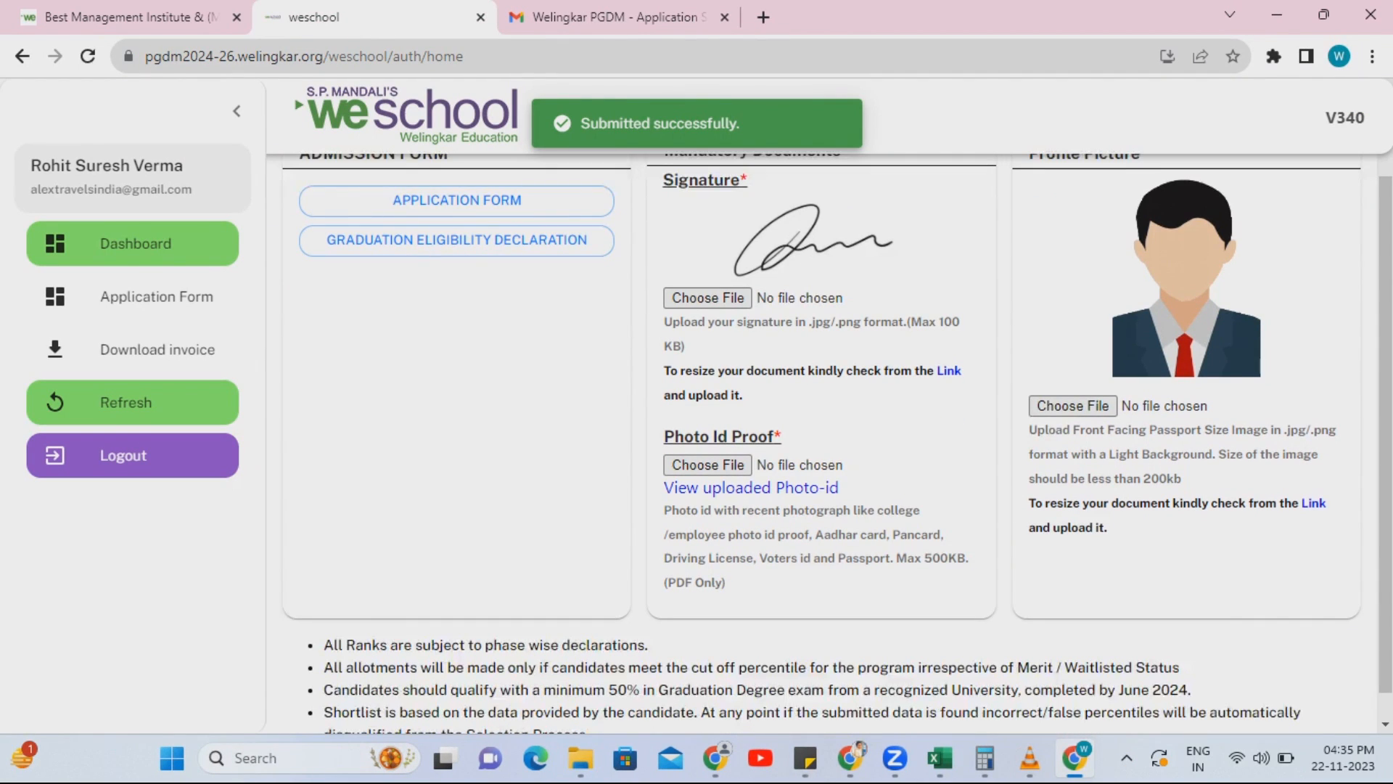
scroll(834, 435, "up", 2)
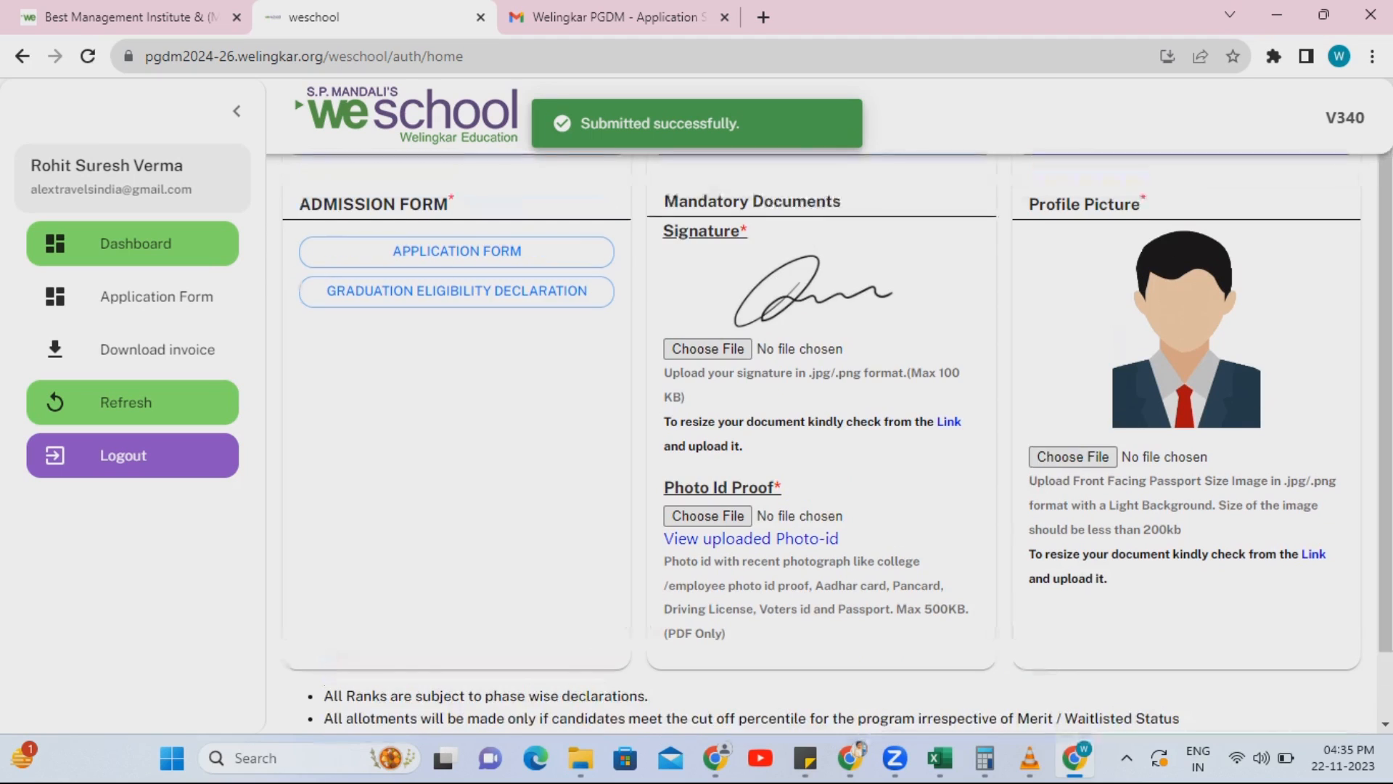